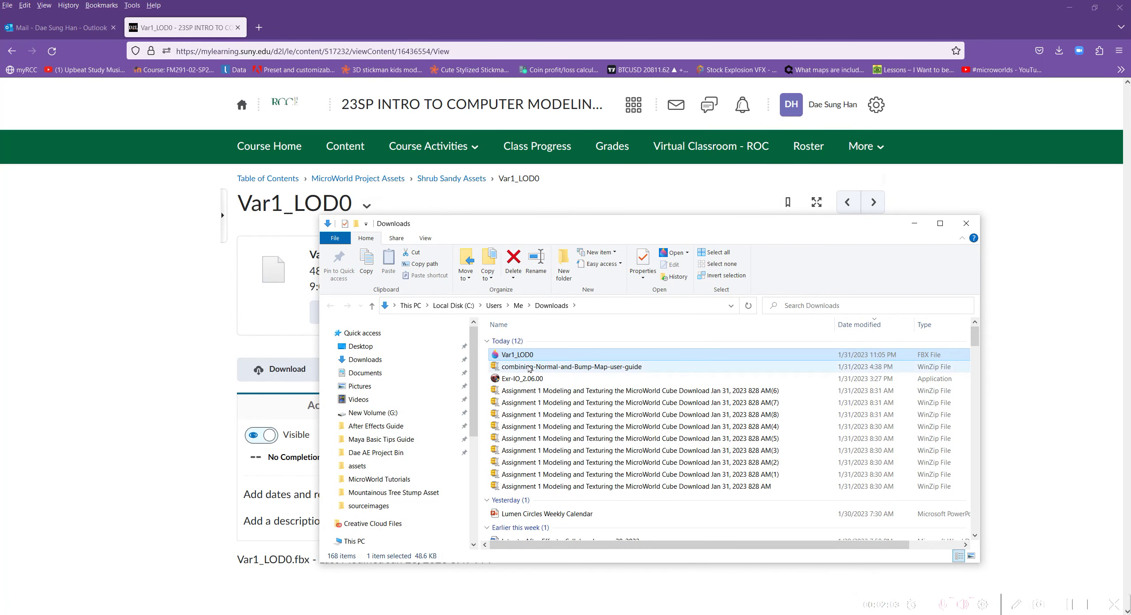
# Rename the downloaded Var1_LOD0 FBX file as Shrub_Sandy_Tall_Weed_Grass
pyautogui.click(531, 356)
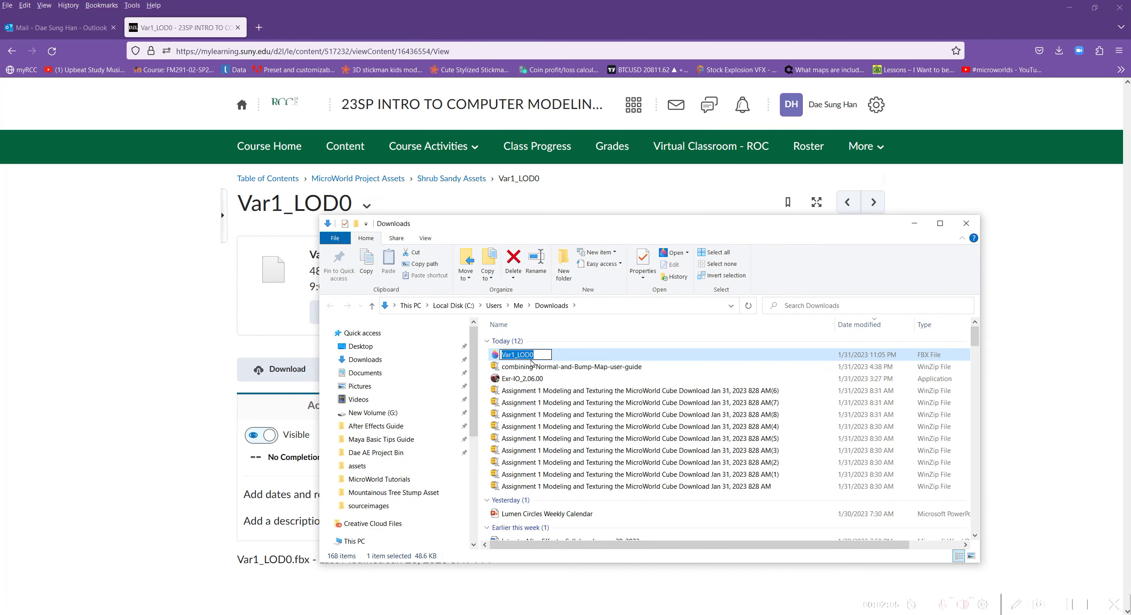
pyautogui.write('Shrub_Sn')
pyautogui.press('BackSpace')
pyautogui.write('andy_Tall_')
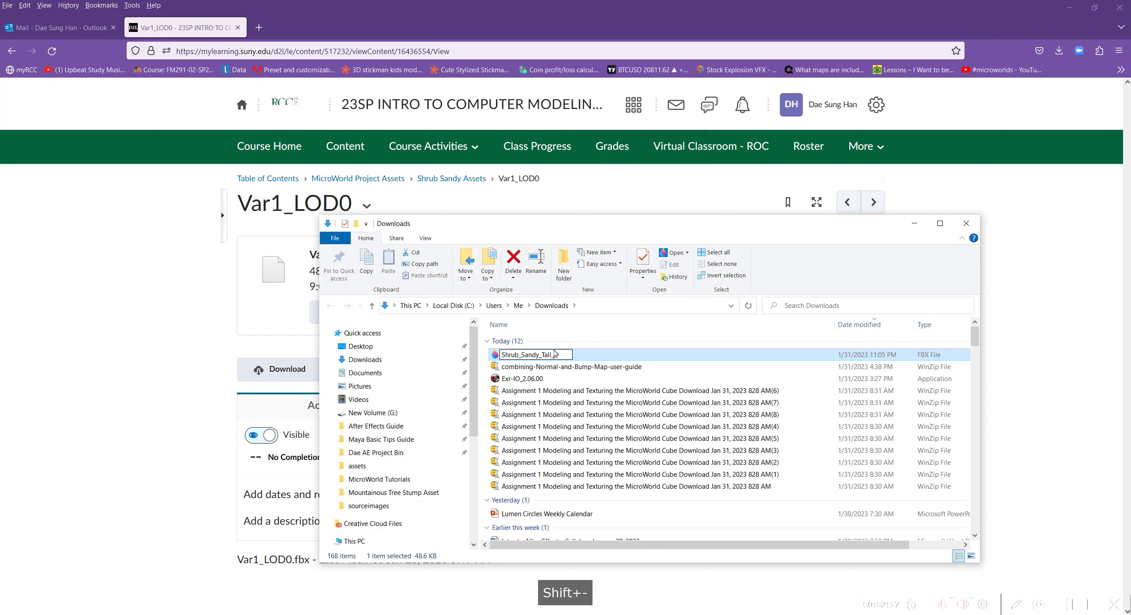
pyautogui.write('Grass')
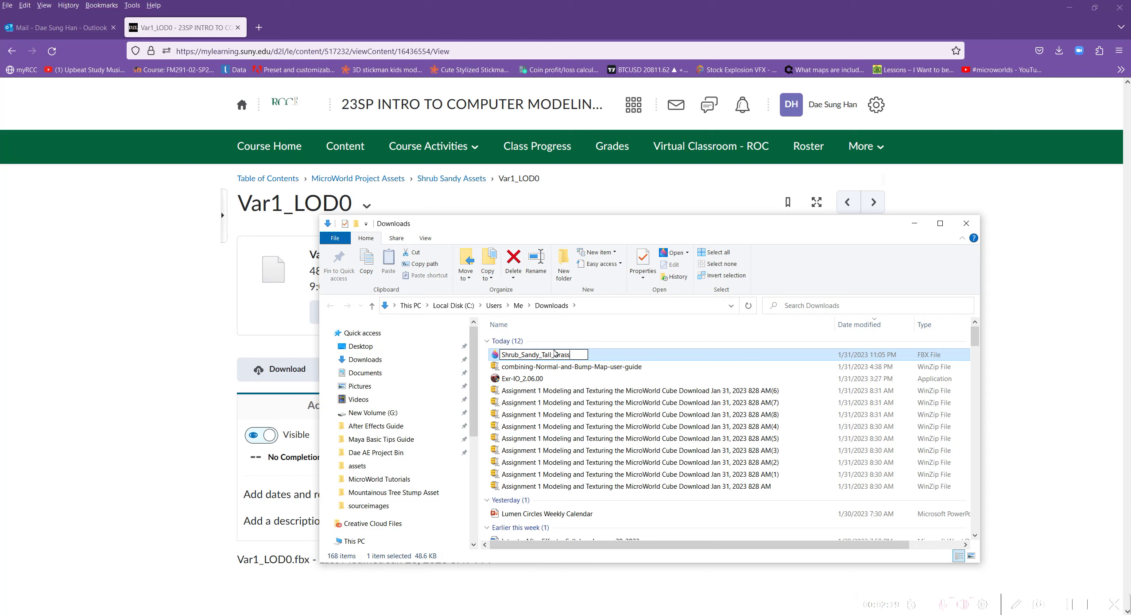
pyautogui.press('BackSpace')
pyautogui.press('BackSpace')
pyautogui.press('BackSpace')
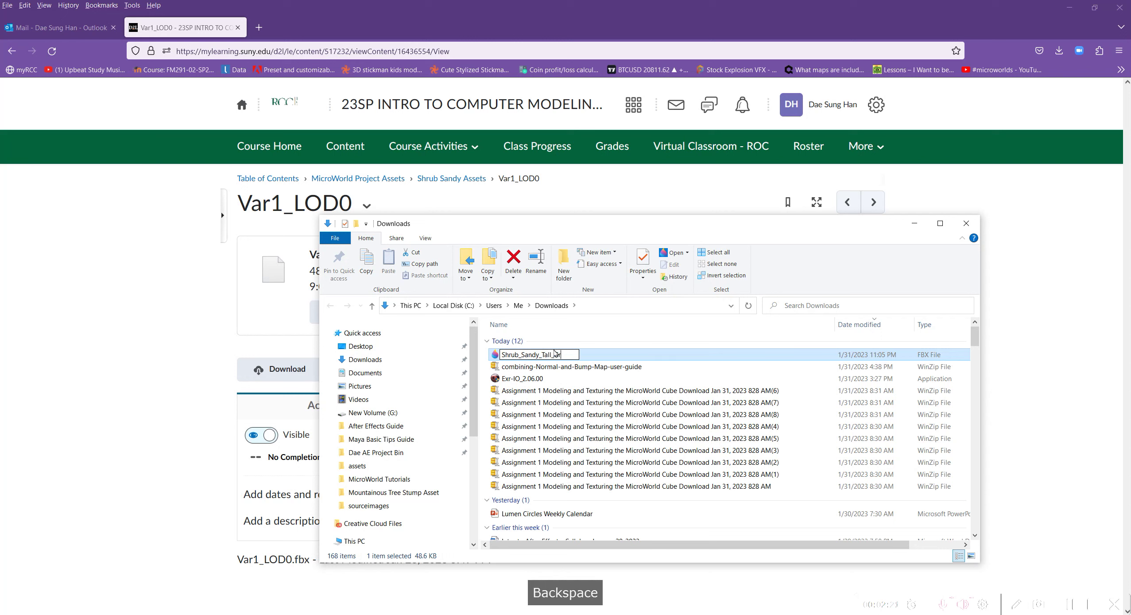
pyautogui.press('BackSpace')
pyautogui.press('BackSpace')
pyautogui.write('Weed_Grass')
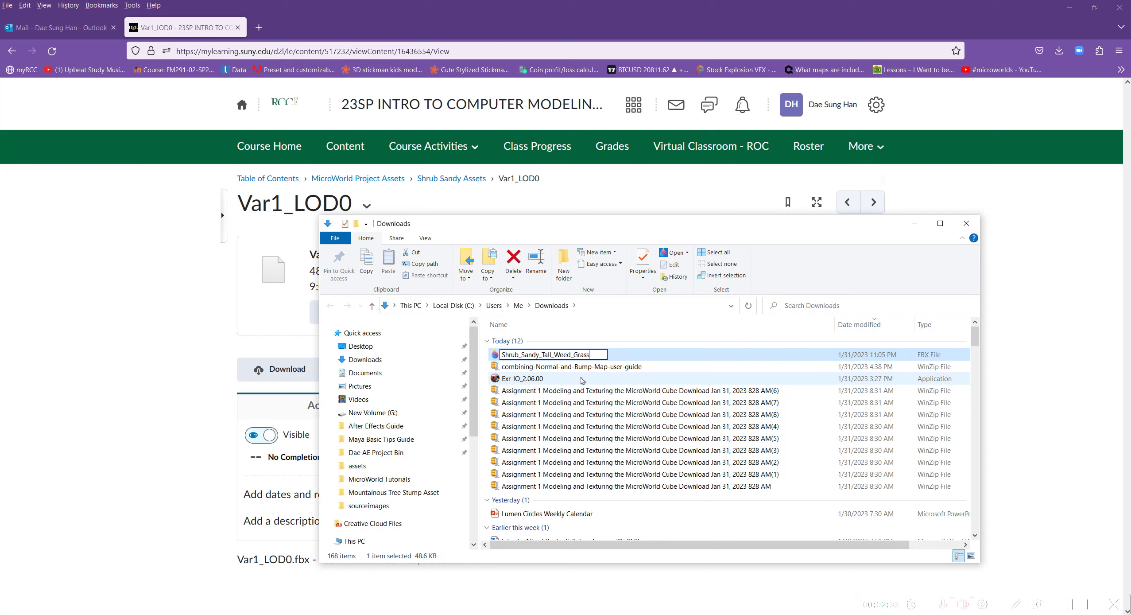
pyautogui.press('Return')
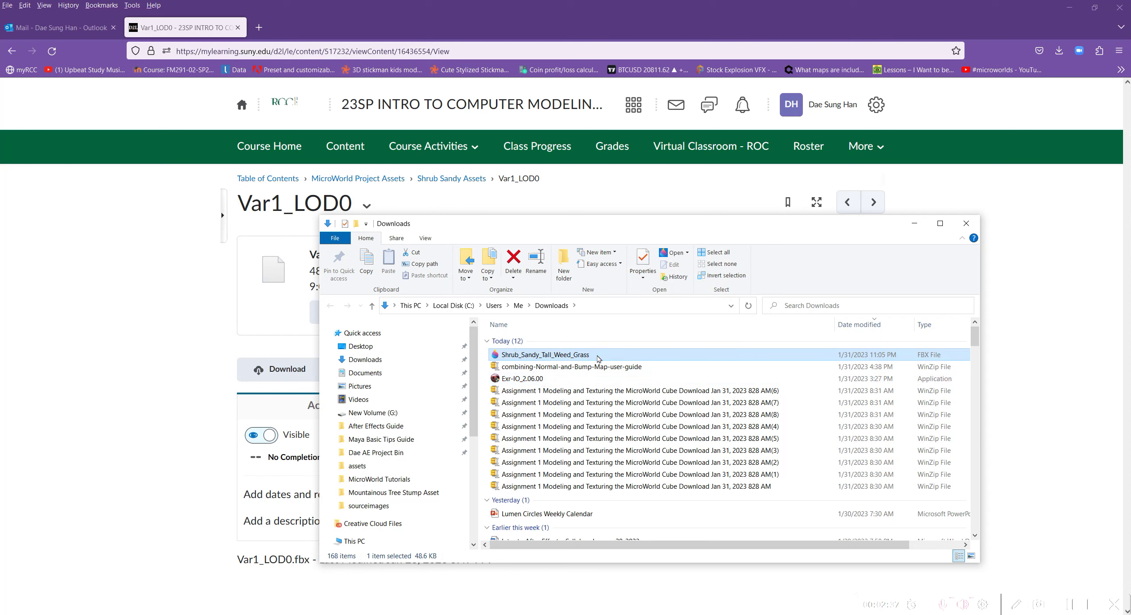
# Cut the renamed FBX file and create a folder named Shrub Sandy Tall Grass Asset inside the Maya project's assets folder
pyautogui.hotkey('ctrl', 'c')
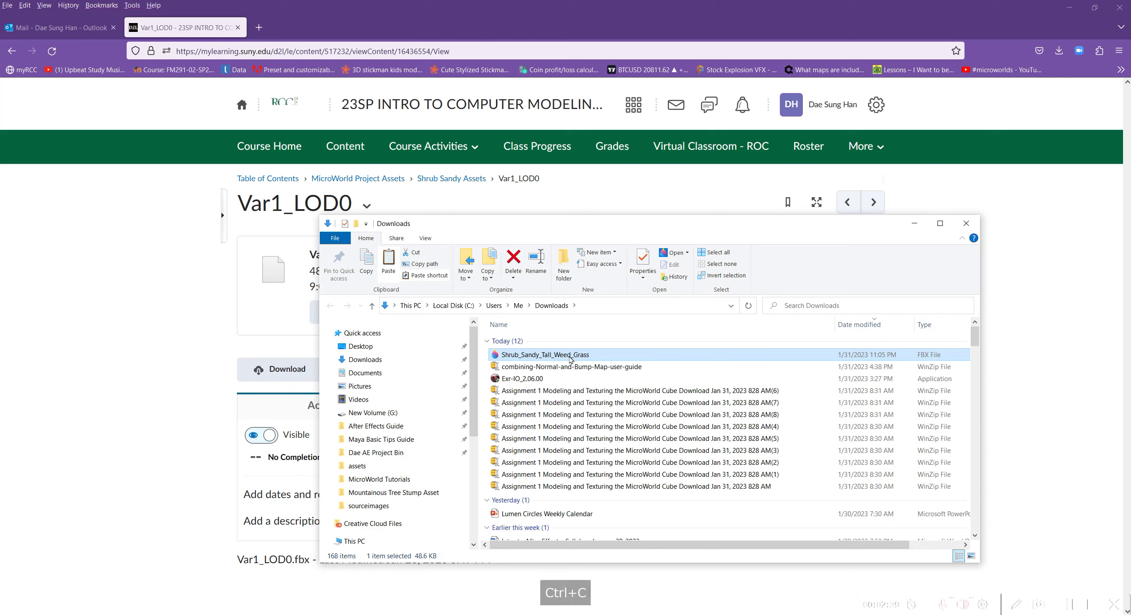
pyautogui.hotkey('ctrl', 'x')
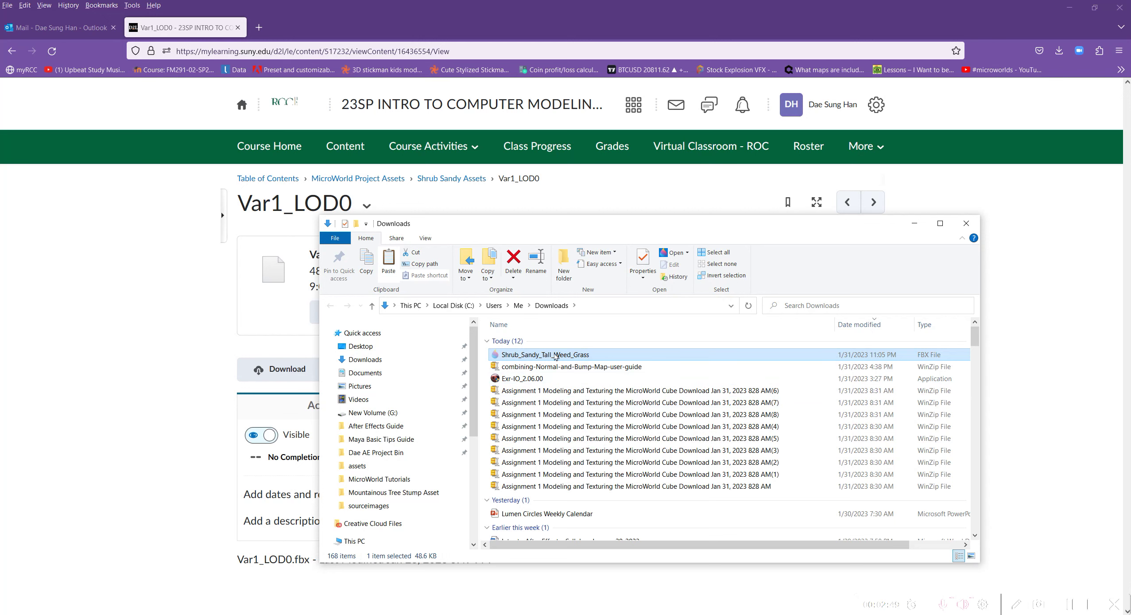
pyautogui.click(362, 467)
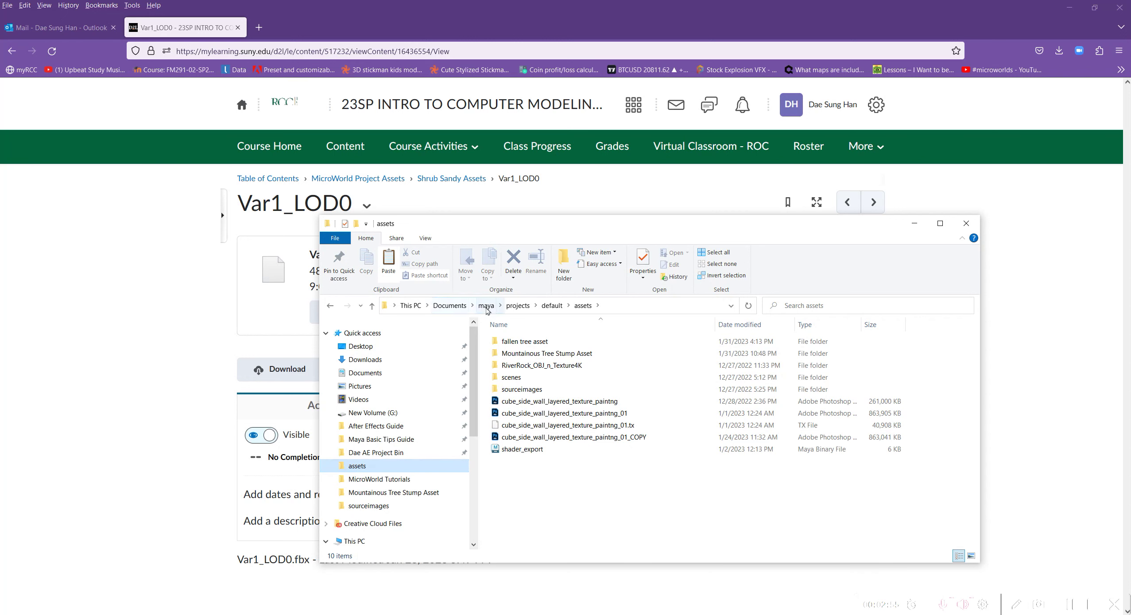
pyautogui.rightClick(564, 472)
pyautogui.moveTo(549, 445)
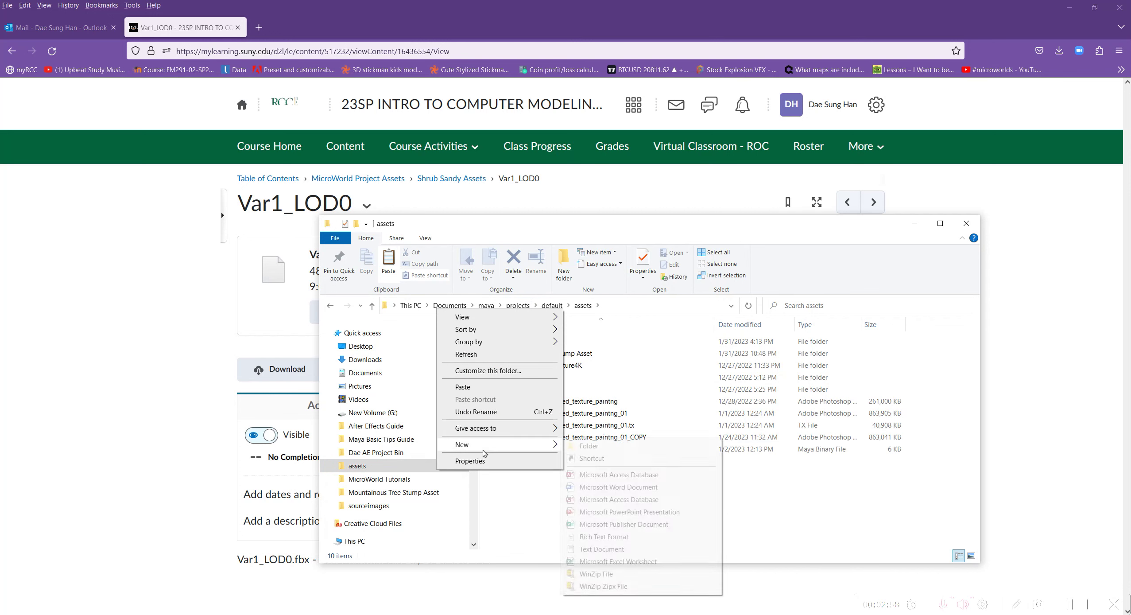
pyautogui.click(602, 449)
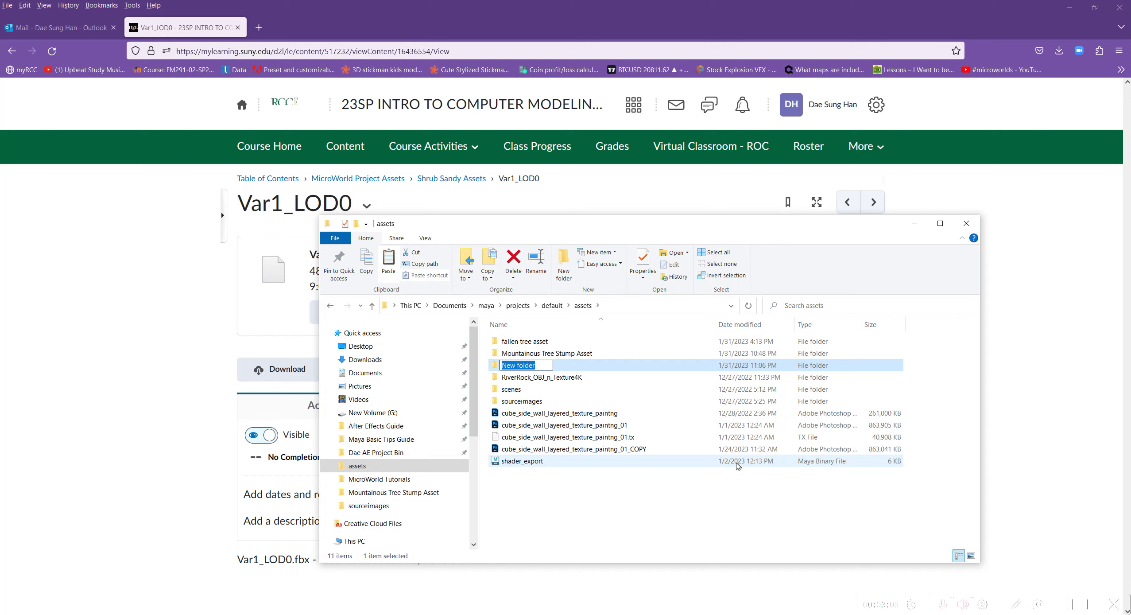
pyautogui.write('Shrub')
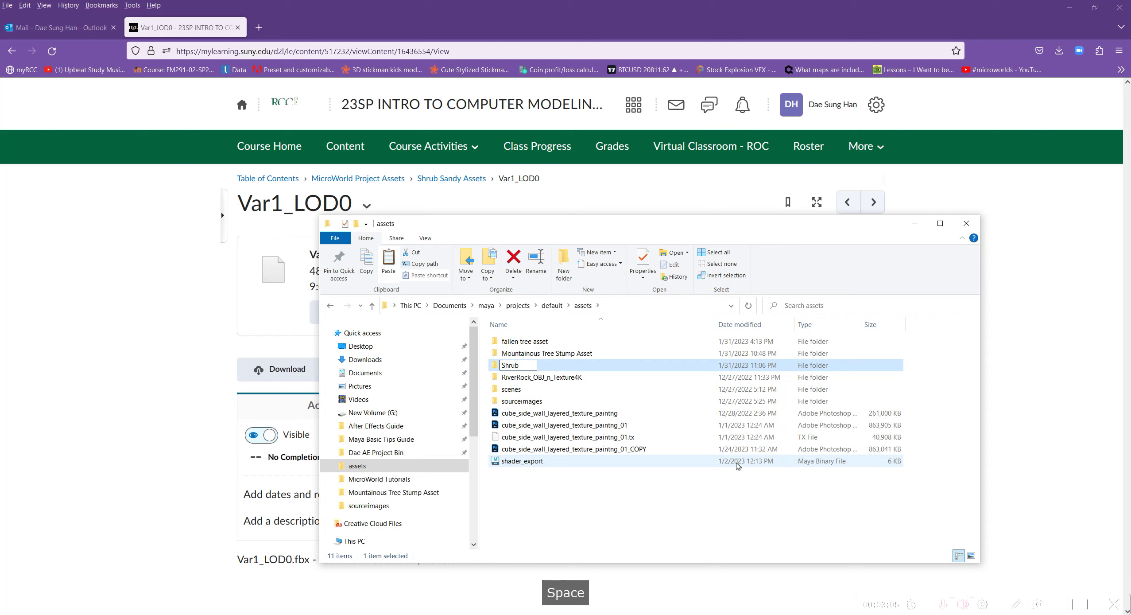
pyautogui.write(' Sandy')
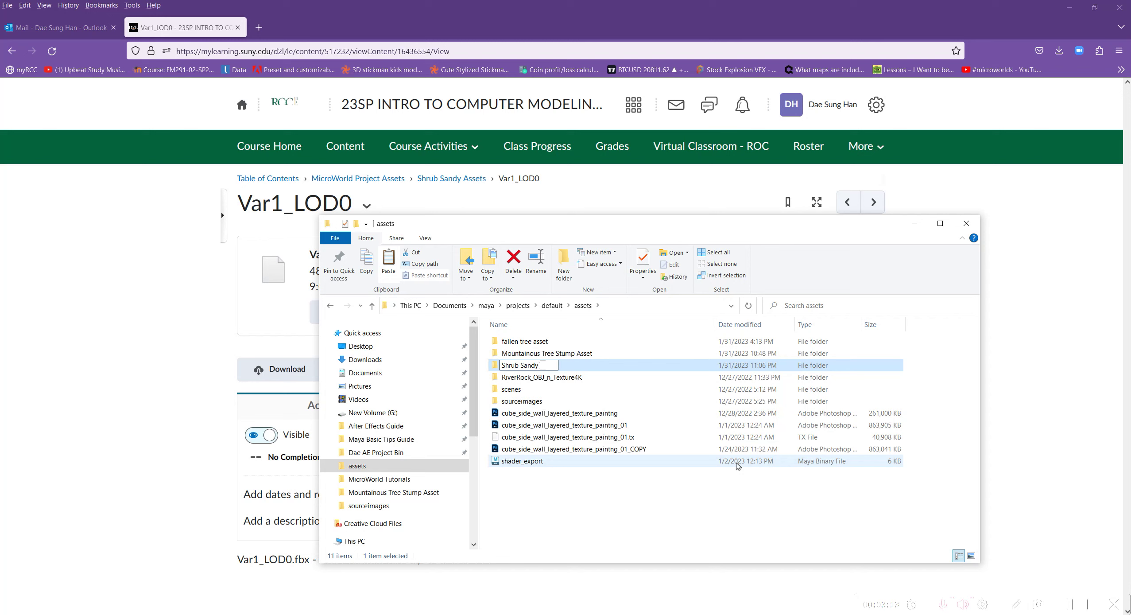
pyautogui.write(' Tall')
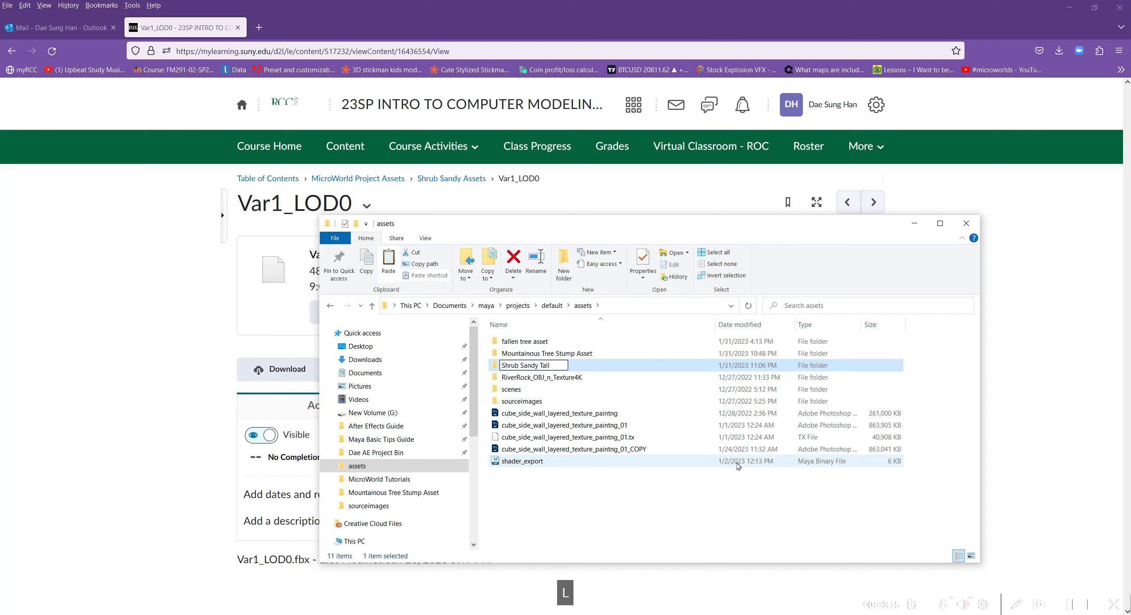
pyautogui.write(' Grass Asset')
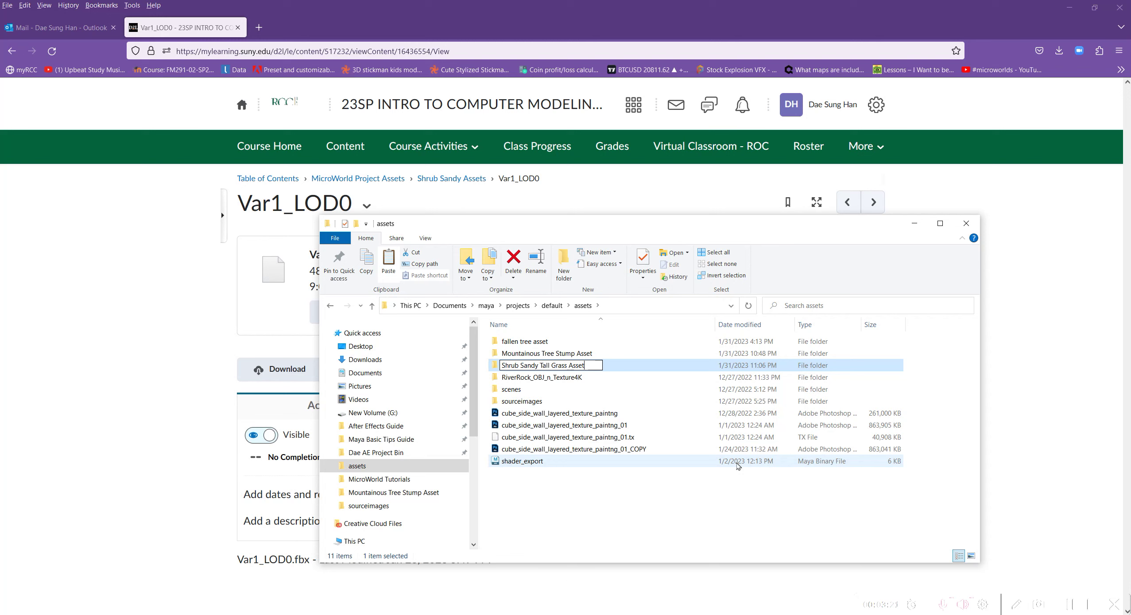
pyautogui.press('Return')
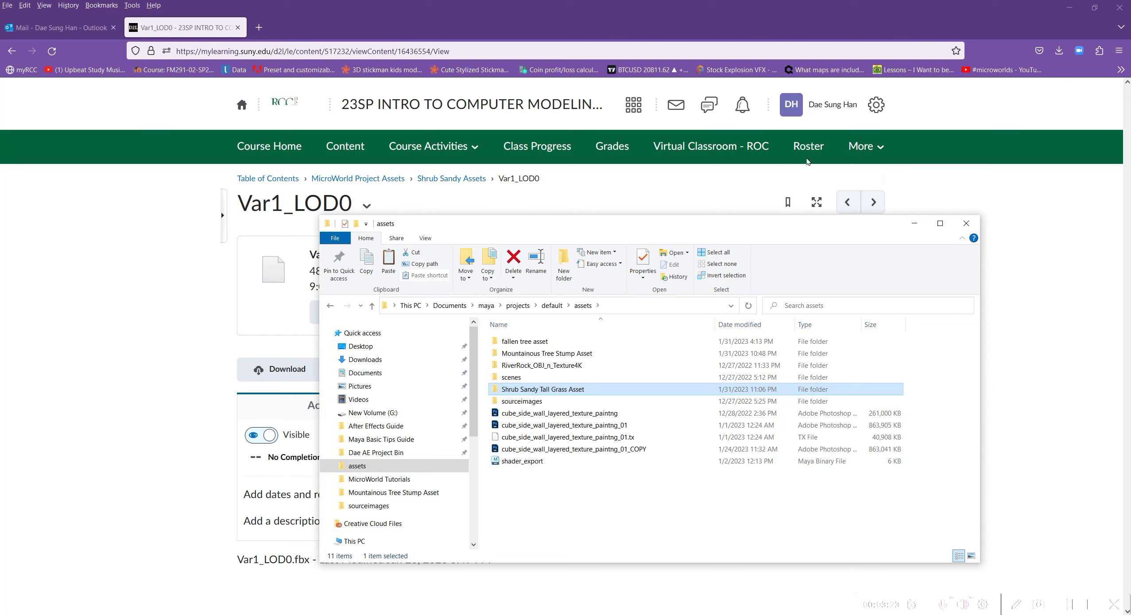
# Paste the cut FBX file into the Shrub Sandy Tall Grass Asset folder and move the folder window off the course page
pyautogui.doubleClick(578, 389)
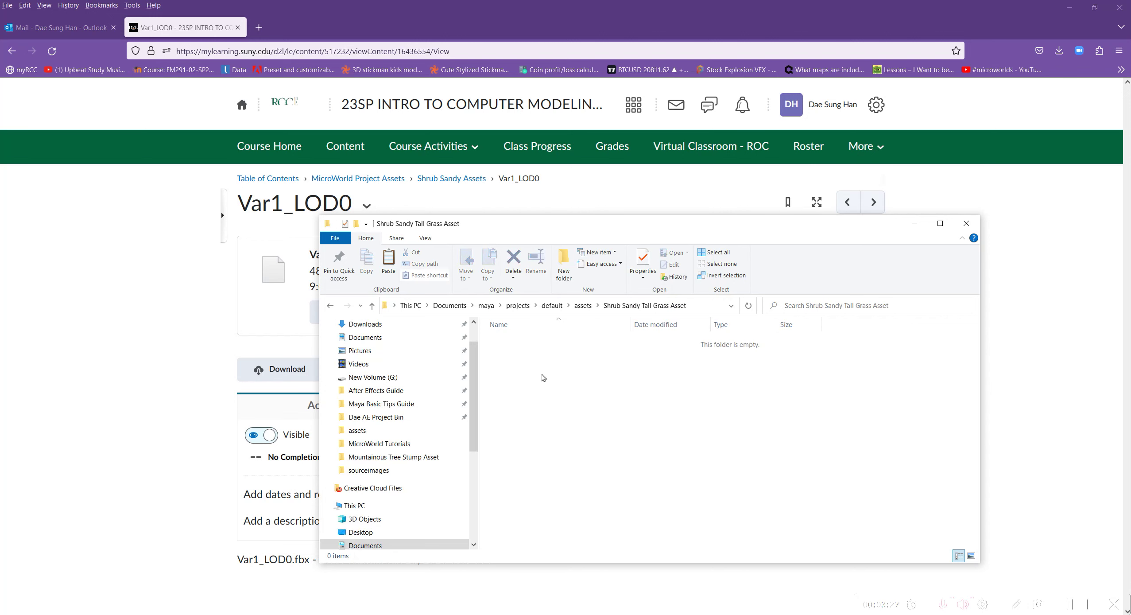
pyautogui.hotkey('ctrl', 'v')
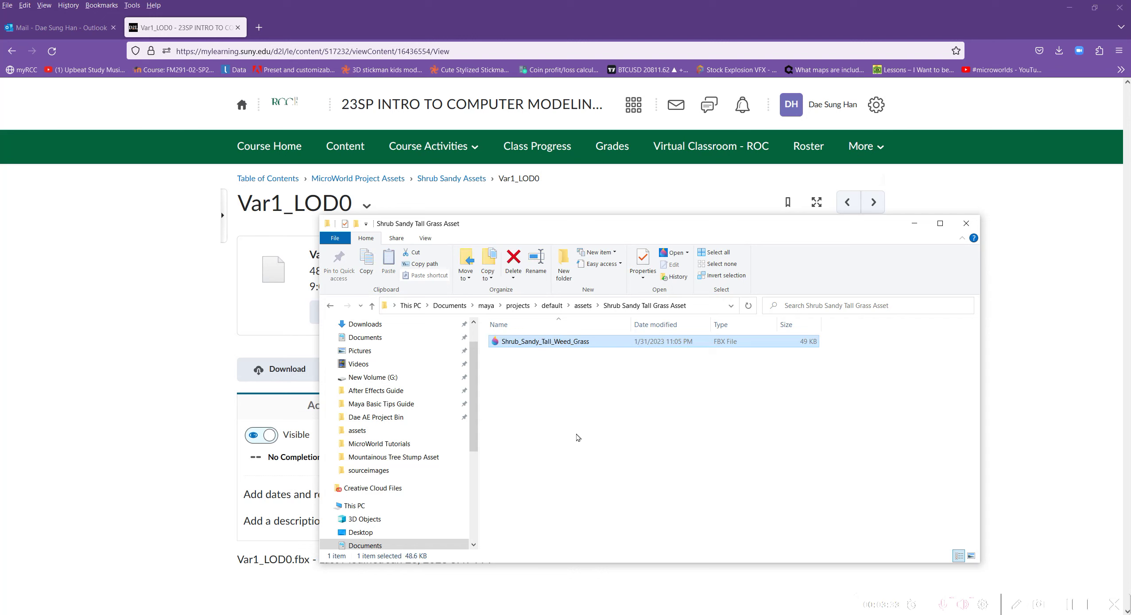
pyautogui.moveTo(601, 224); pyautogui.dragTo(1130, 226)
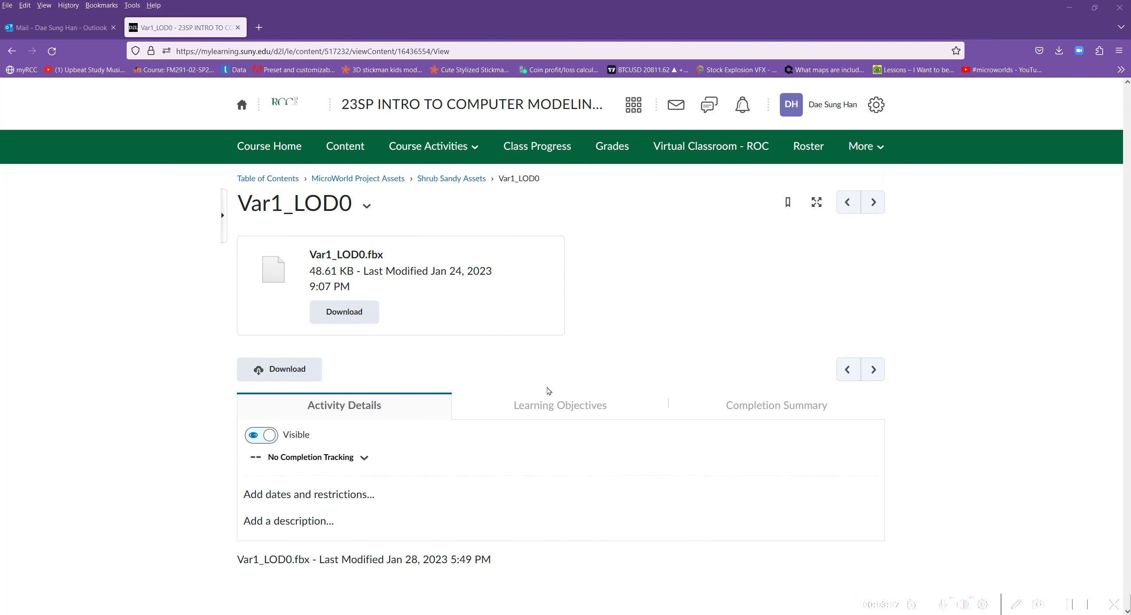
# Download the uehjcafia_4K_Albedo image from the Shrub Sandy Assets module
pyautogui.click(460, 181)
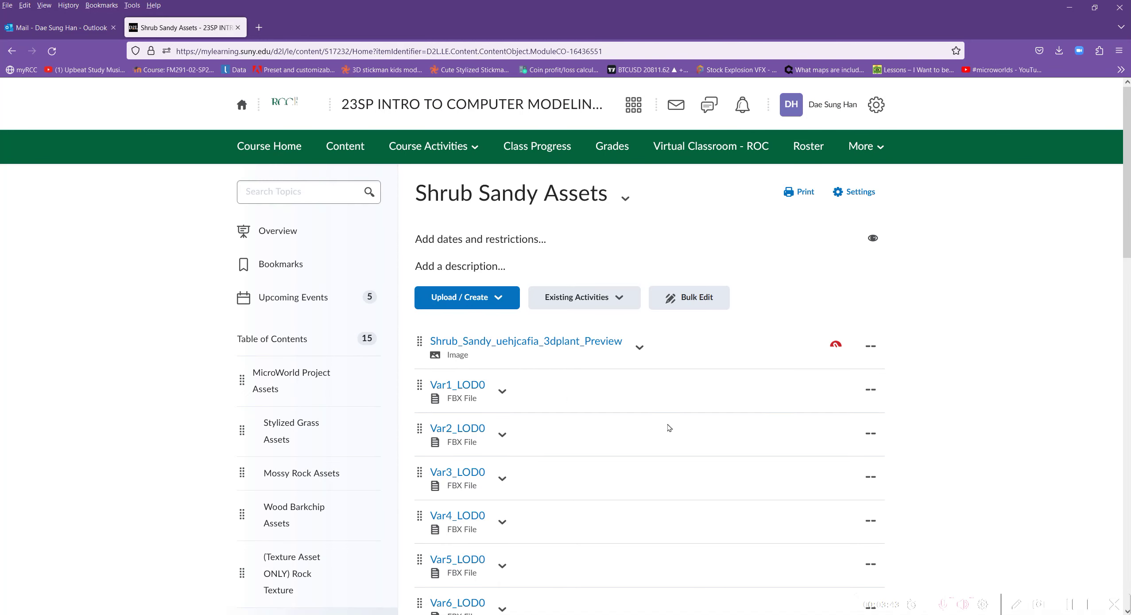
pyautogui.scroll(-3, 665, 413)
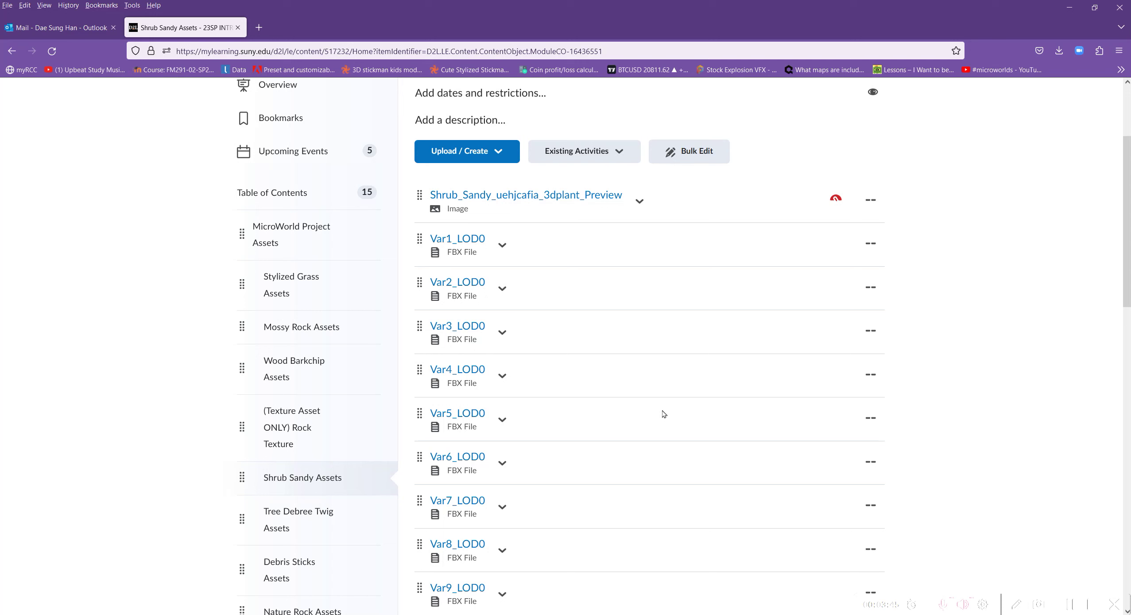
pyautogui.scroll(-4, 655, 413)
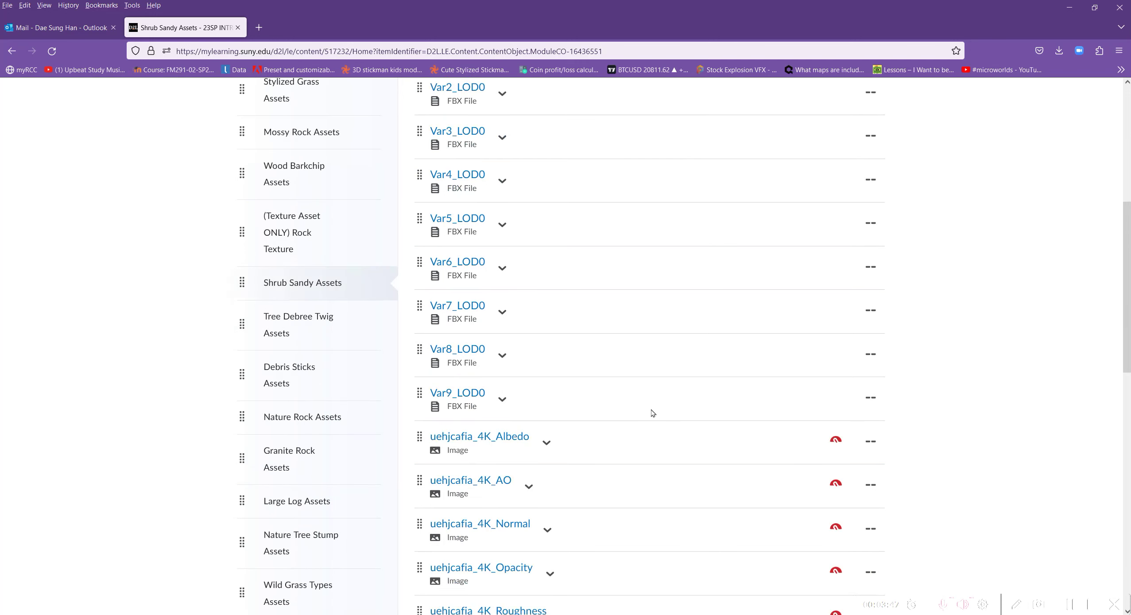
pyautogui.scroll(-3, 651, 413)
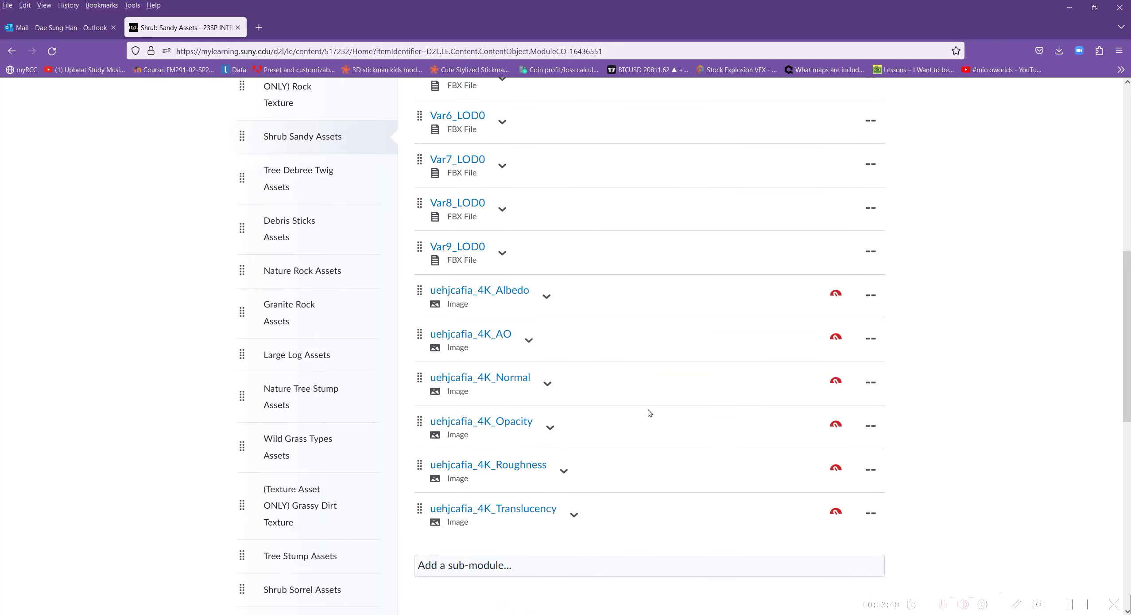
pyautogui.click(502, 290)
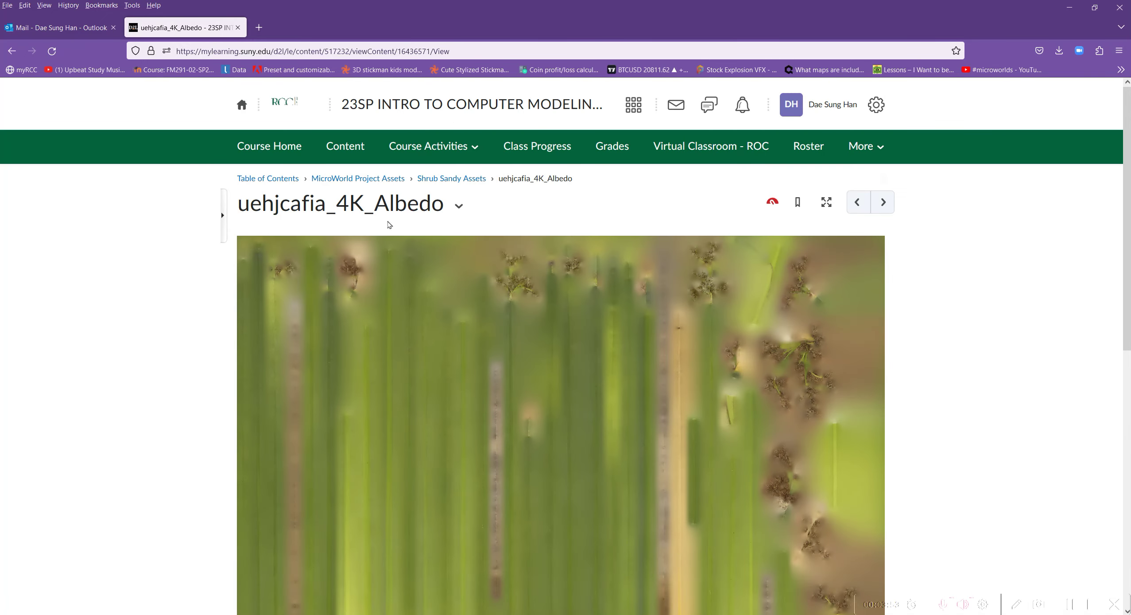
pyautogui.scroll(-10, 325, 444)
pyautogui.click(295, 412)
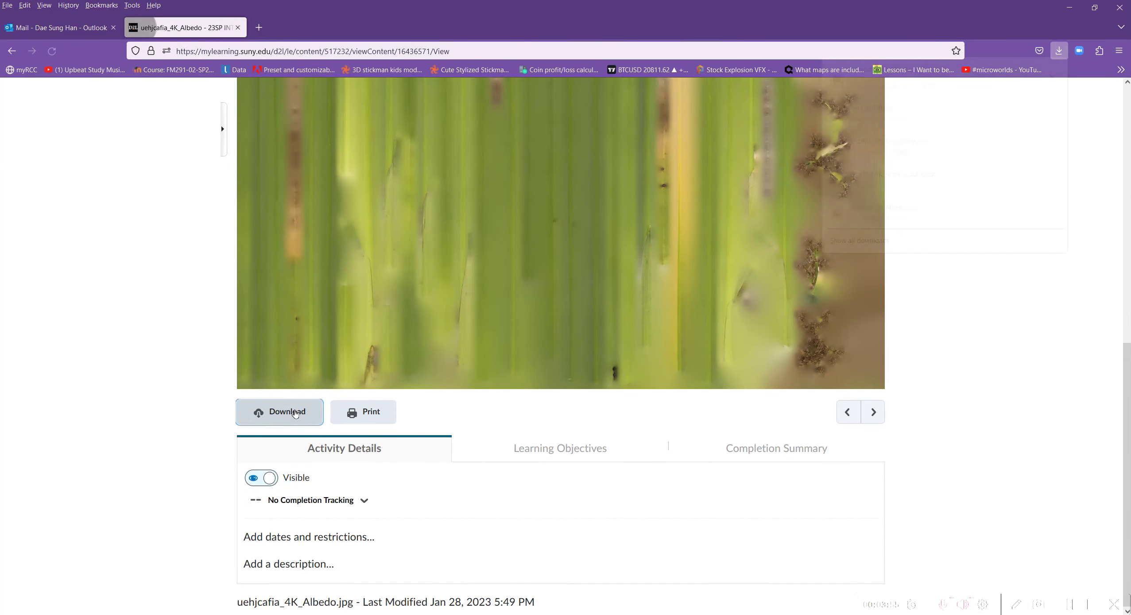
# Move the downloaded uehjcafia_4K_Albedo image from Downloads into the Shrub Sandy Tall Grass Asset folder
pyautogui.click(882, 78)
pyautogui.moveTo(1130, 133); pyautogui.dragTo(305, 50)
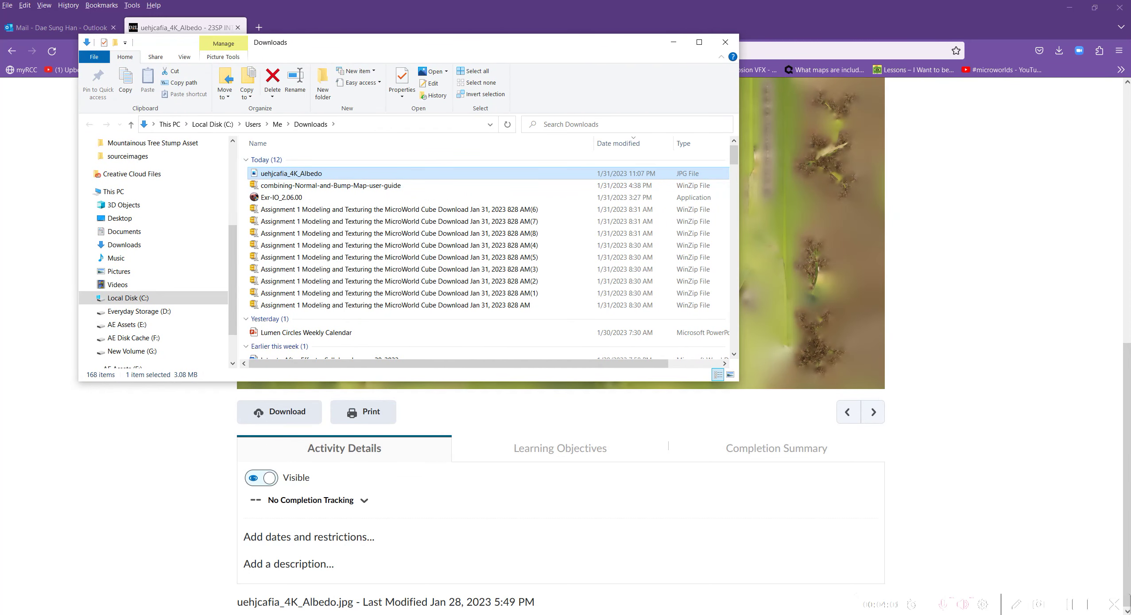
pyautogui.moveTo(1130, 230); pyautogui.dragTo(665, 230)
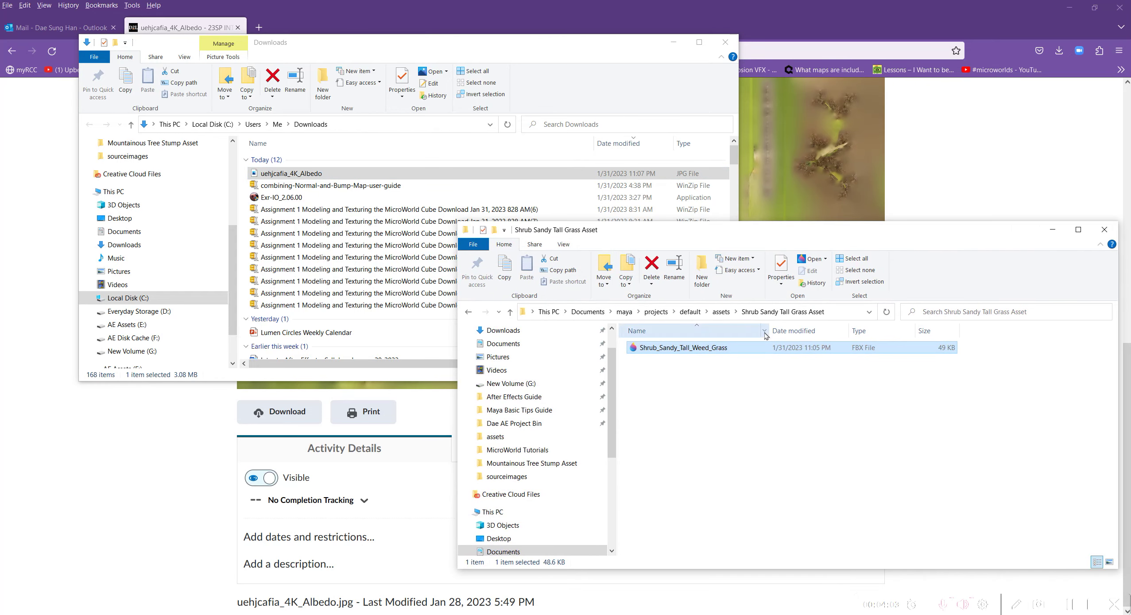
pyautogui.moveTo(270, 177); pyautogui.dragTo(725, 482)
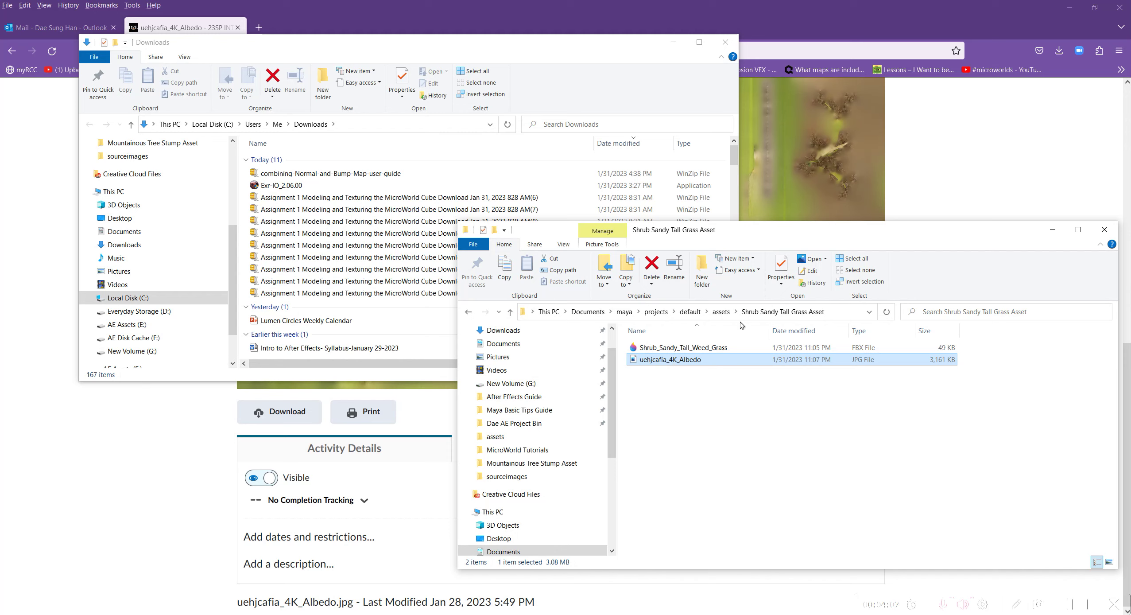
pyautogui.moveTo(828, 226); pyautogui.dragTo(1130, 187)
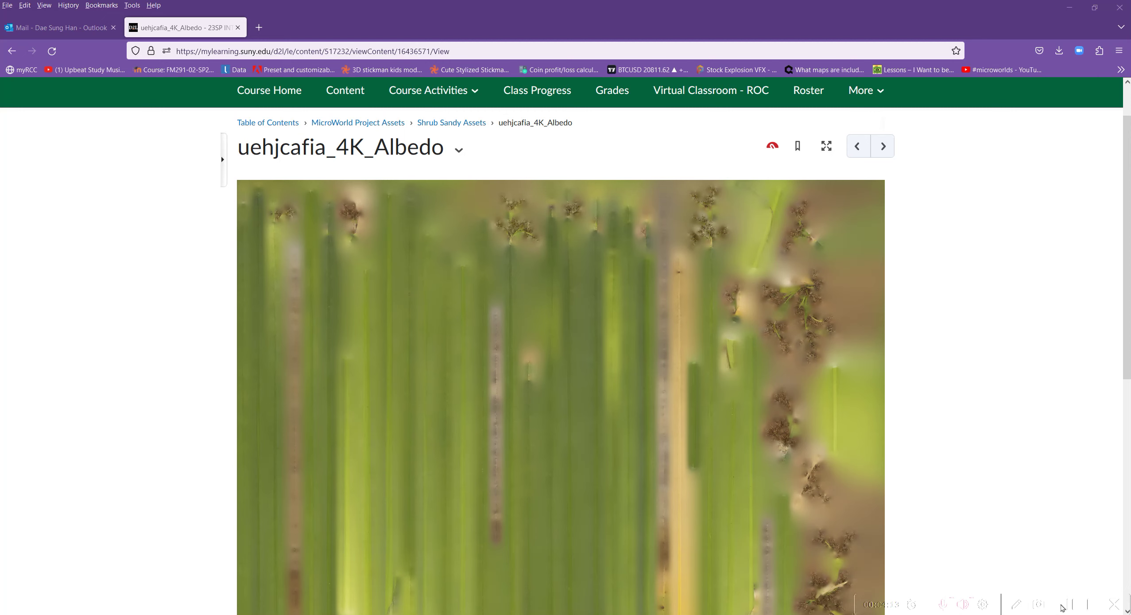
# Return to the Shrub Sandy Assets module and open the uehjcafia_4K_AO image topic
pyautogui.click(461, 126)
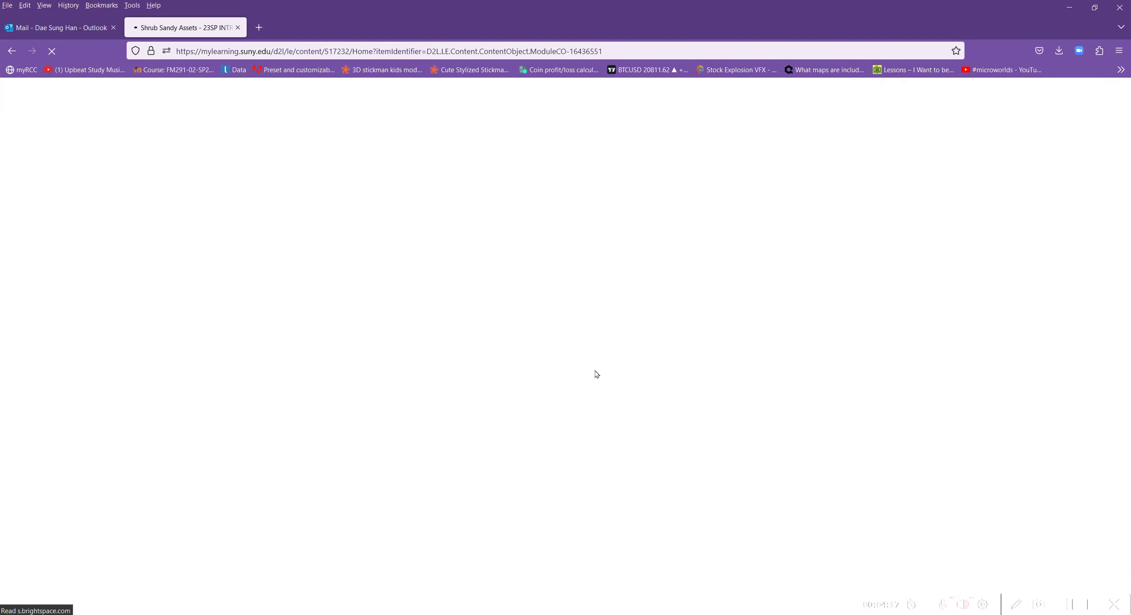
pyautogui.scroll(-10, 594, 371)
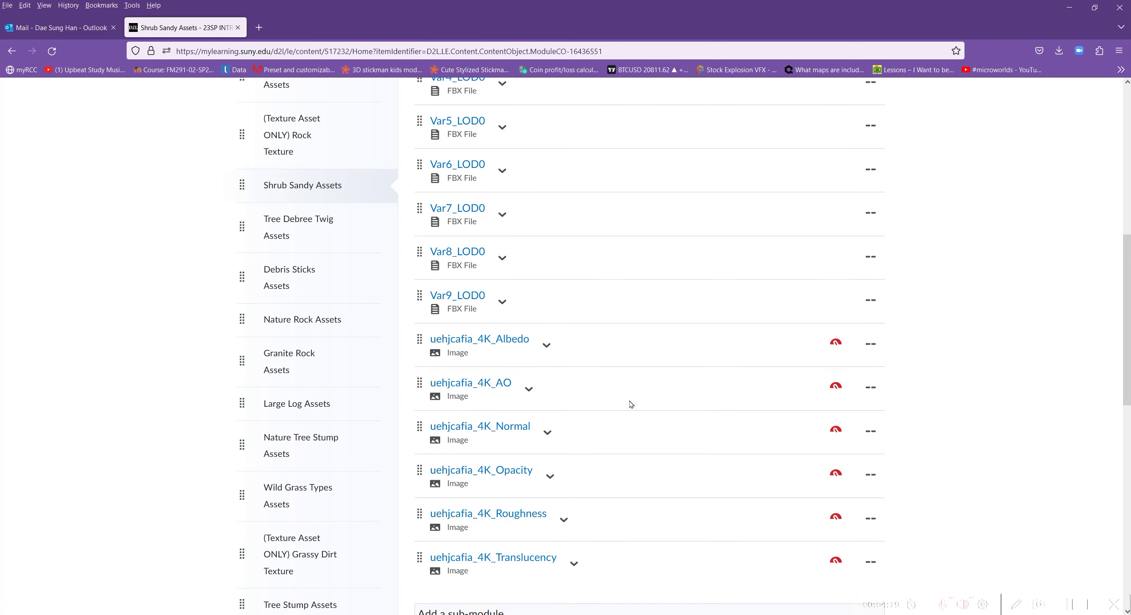
pyautogui.scroll(-3, 629, 400)
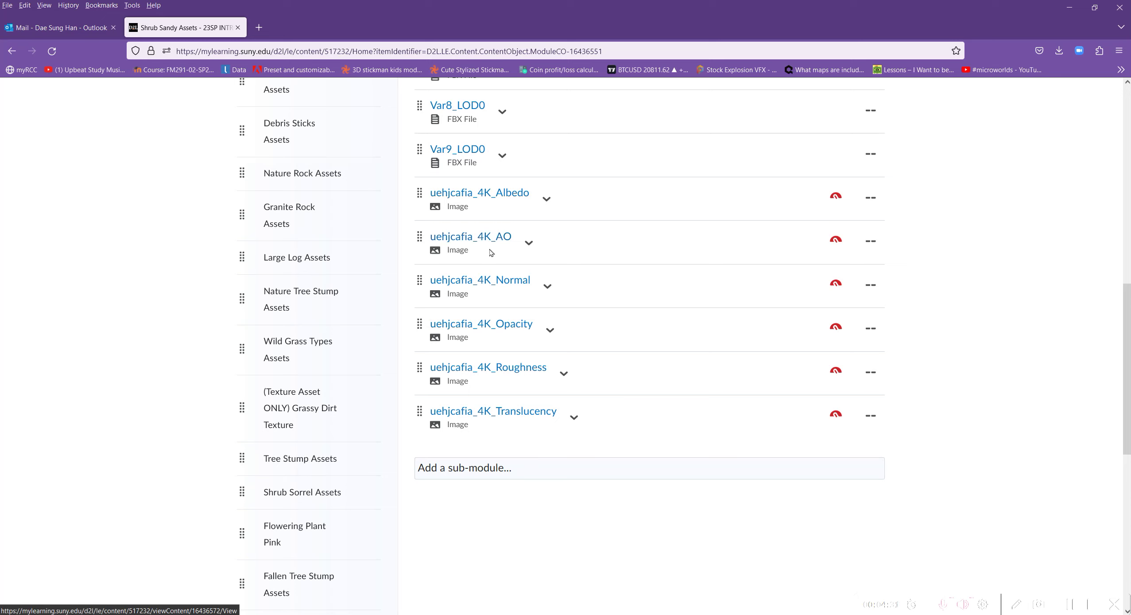
pyautogui.click(530, 246)
pyautogui.click(527, 246)
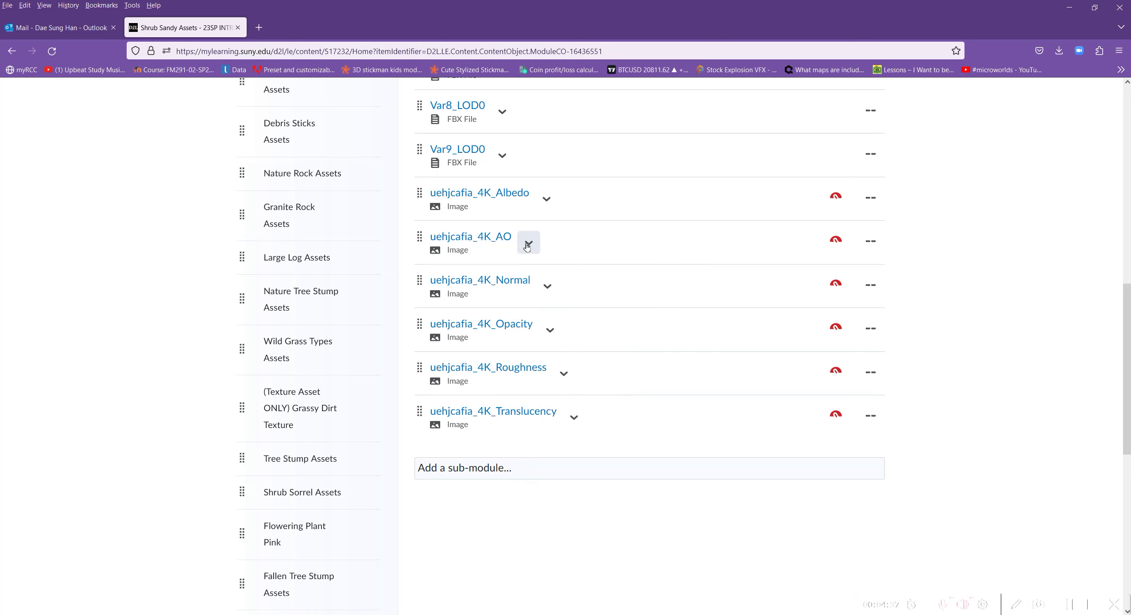
pyautogui.click(528, 244)
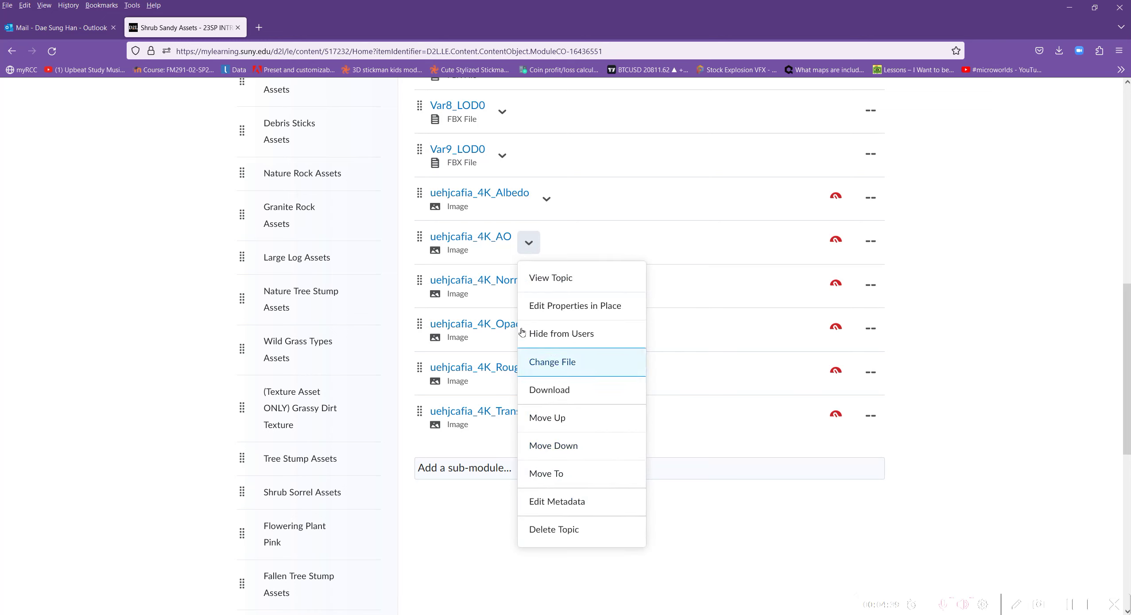
pyautogui.click(483, 239)
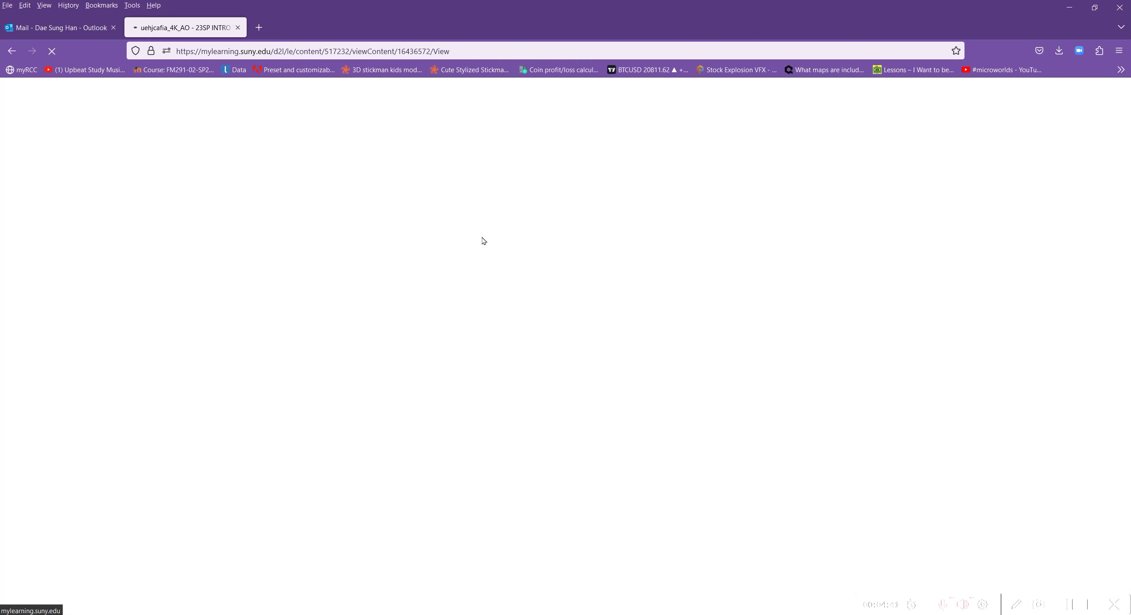
# Download the uehjcafia_4K_AO image from its topic page
pyautogui.scroll(-5, 559, 431)
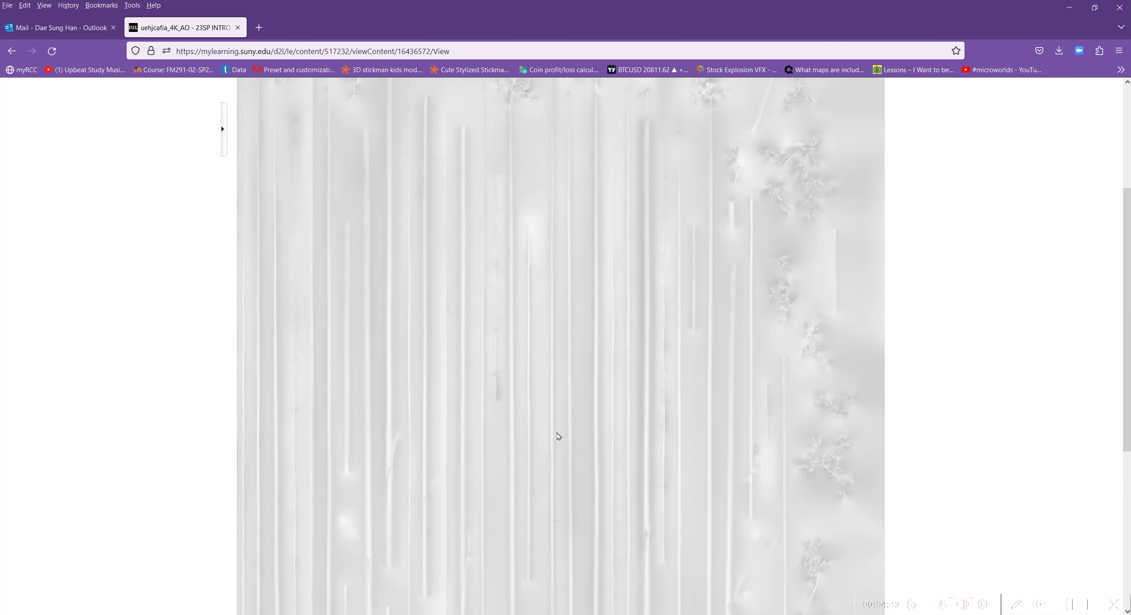
pyautogui.scroll(-5, 559, 436)
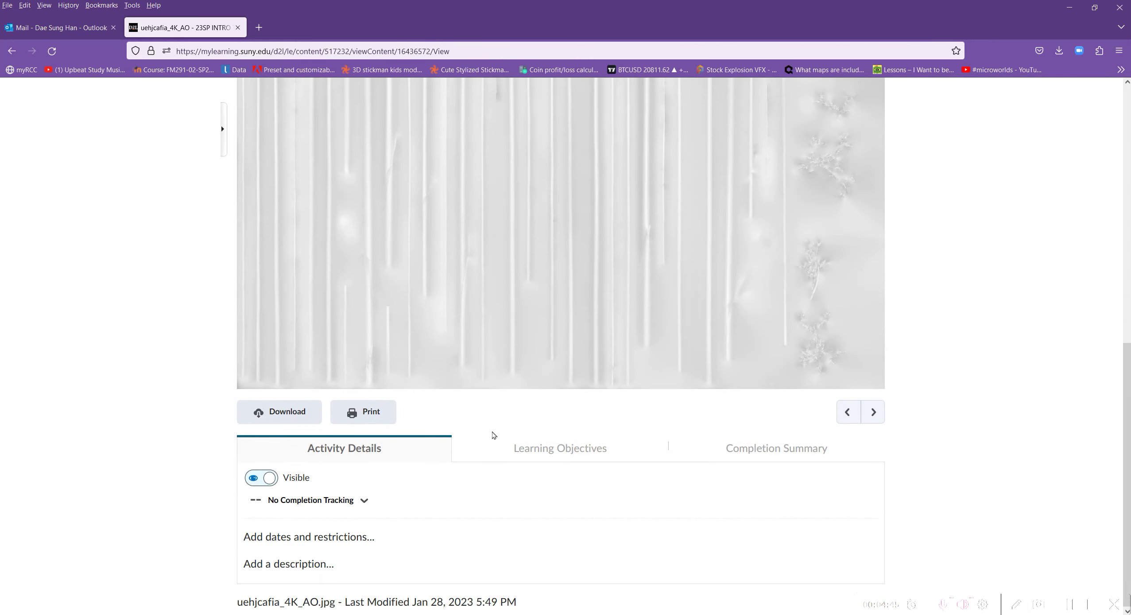
pyautogui.scroll(8, 493, 433)
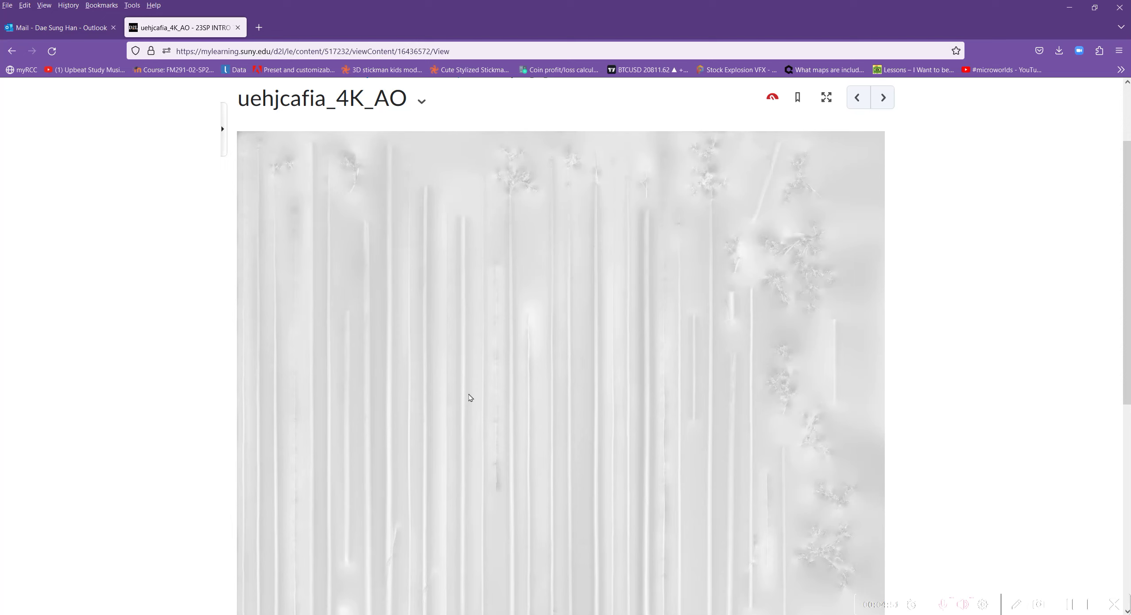
pyautogui.scroll(-4, 472, 404)
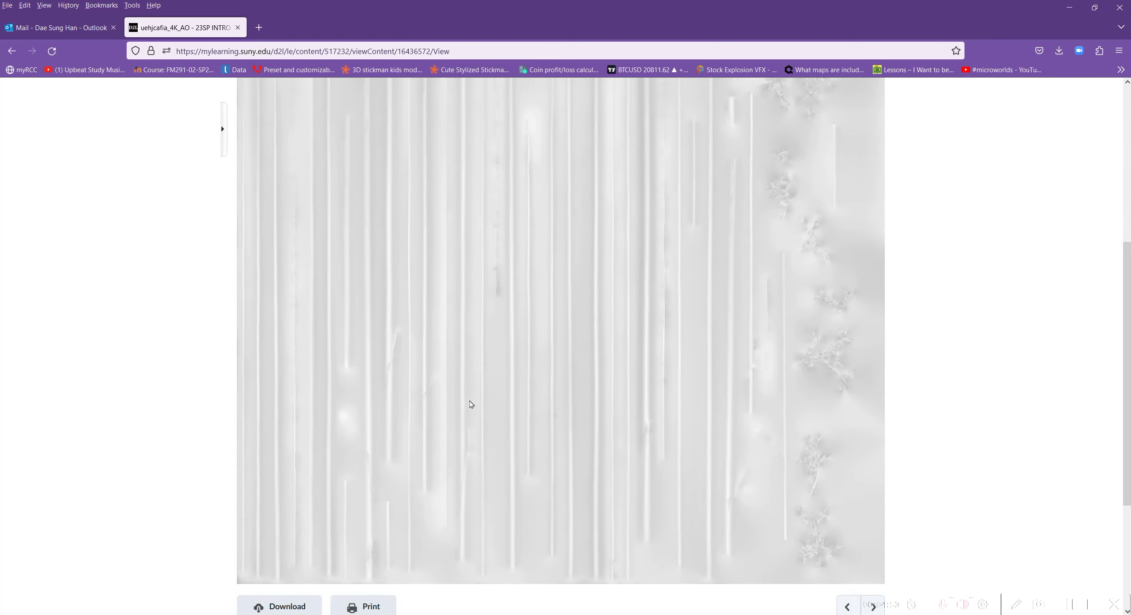
pyautogui.scroll(-4, 471, 404)
pyautogui.click(287, 414)
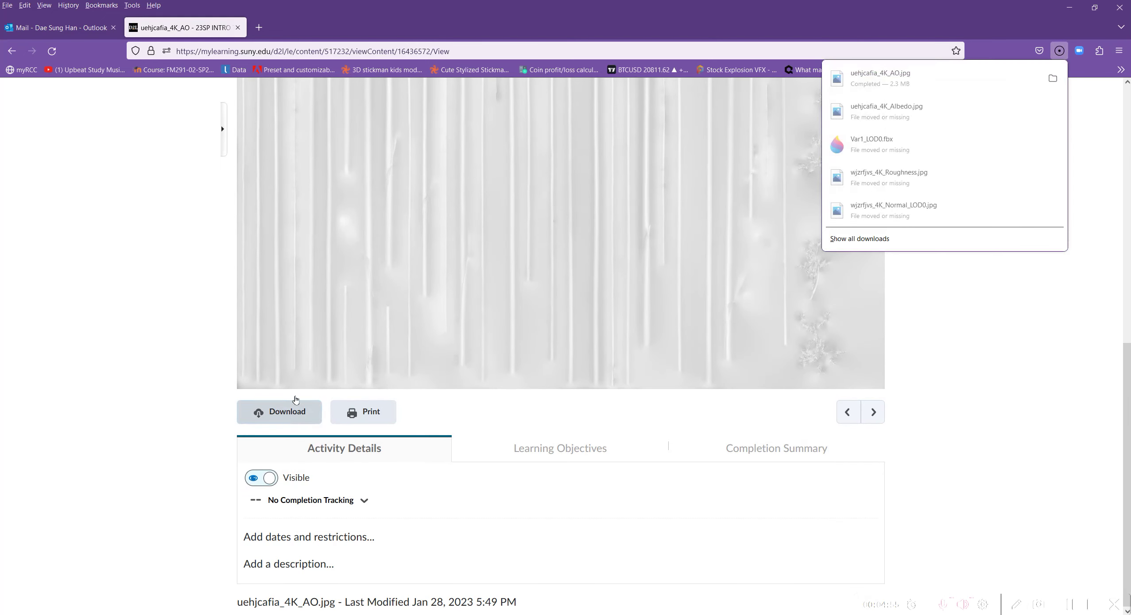
# Move the downloaded uehjcafia_4K_AO image from Downloads into the Shrub Sandy Tall Grass Asset folder and clear the folder windows off the course page
pyautogui.click(1051, 80)
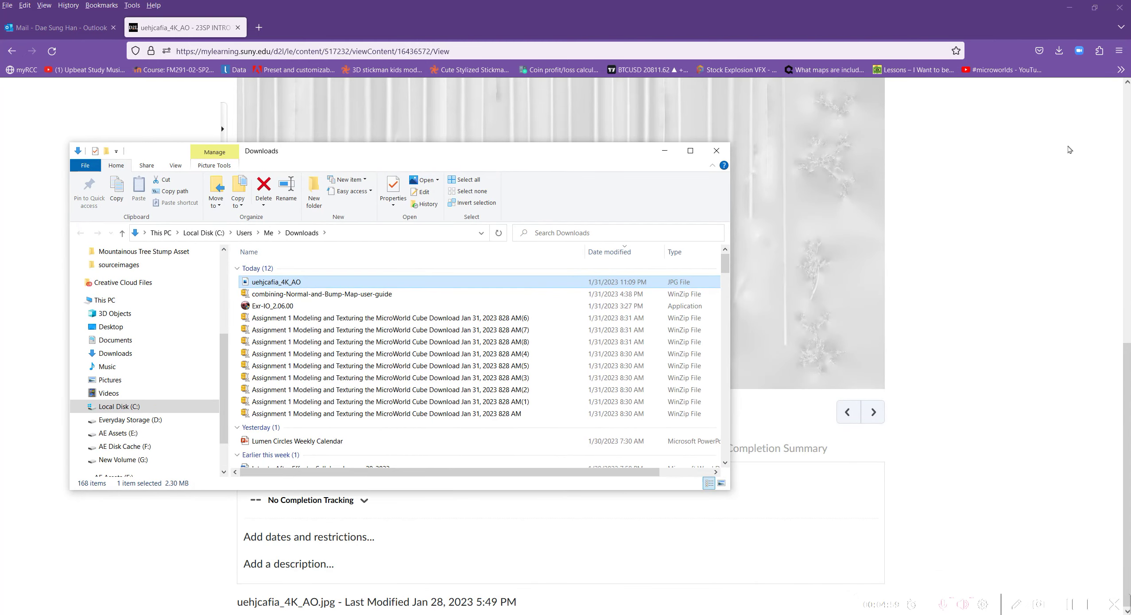
pyautogui.moveTo(553, 0); pyautogui.dragTo(648, 236)
pyautogui.moveTo(326, 157); pyautogui.dragTo(267, 87)
pyautogui.moveTo(235, 213); pyautogui.dragTo(845, 504)
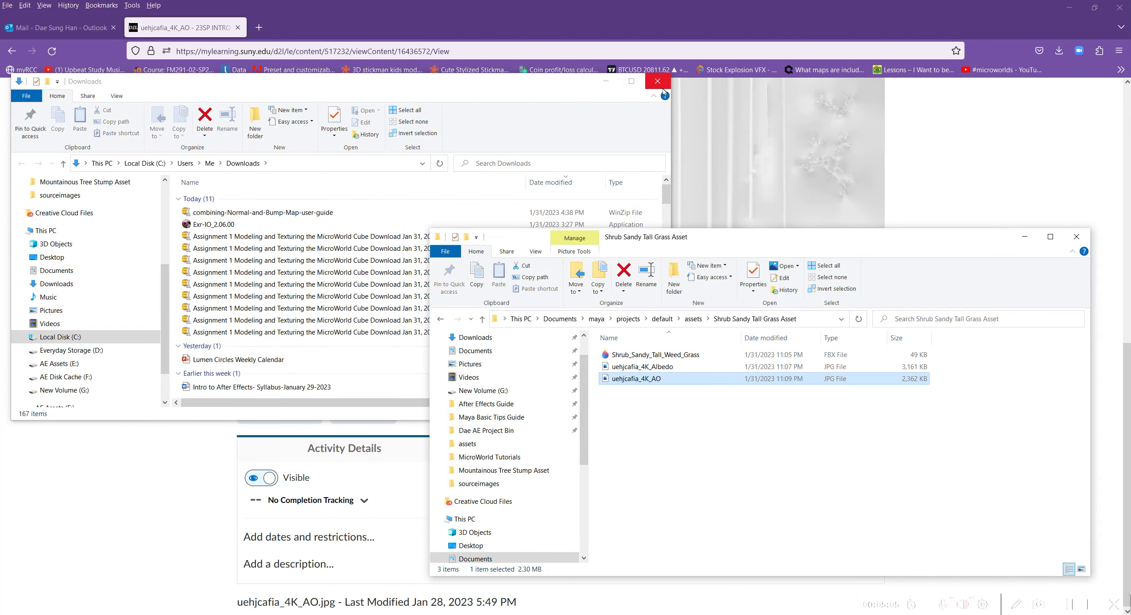
pyautogui.click(657, 81)
pyautogui.click(1076, 236)
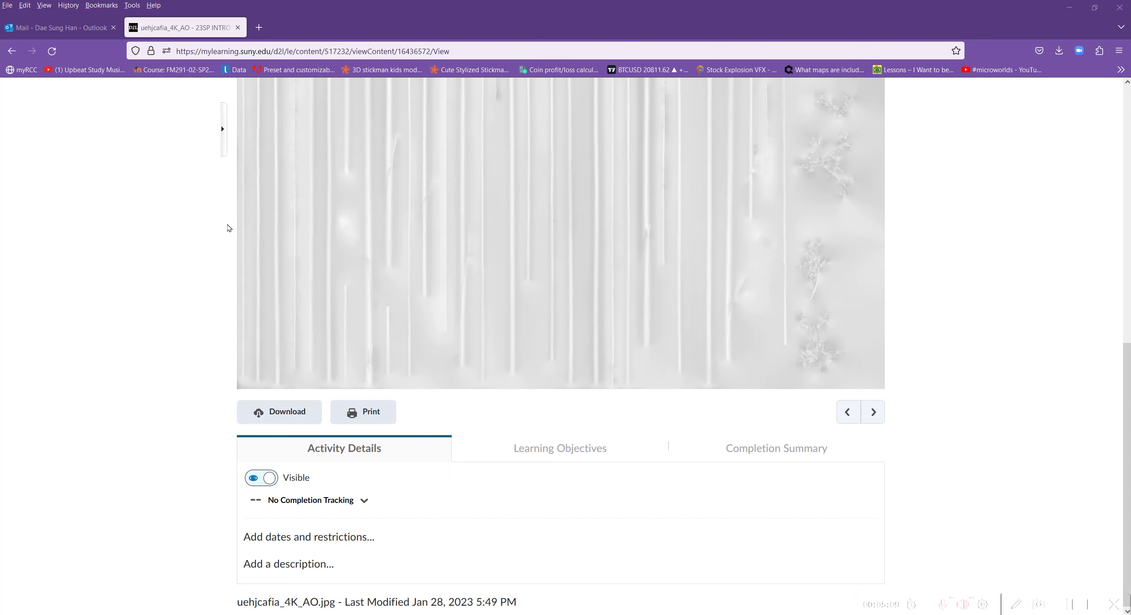
# Download the uehjcafia_4K_Normal image from the Shrub Sandy Assets module
pyautogui.scroll(10, 124, 154)
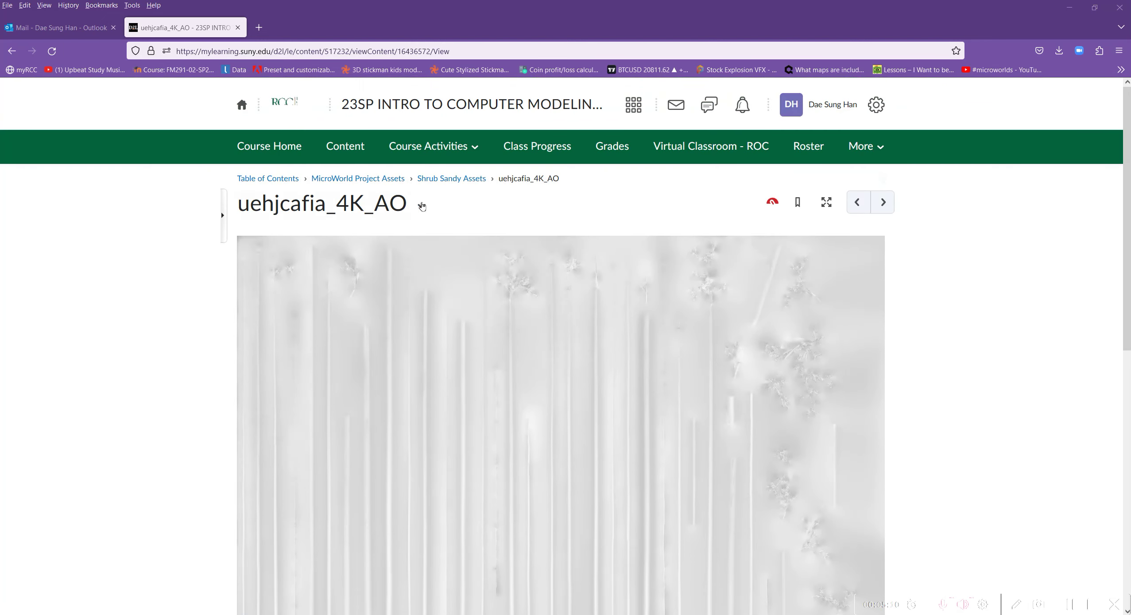
pyautogui.click(459, 179)
pyautogui.scroll(-10, 657, 451)
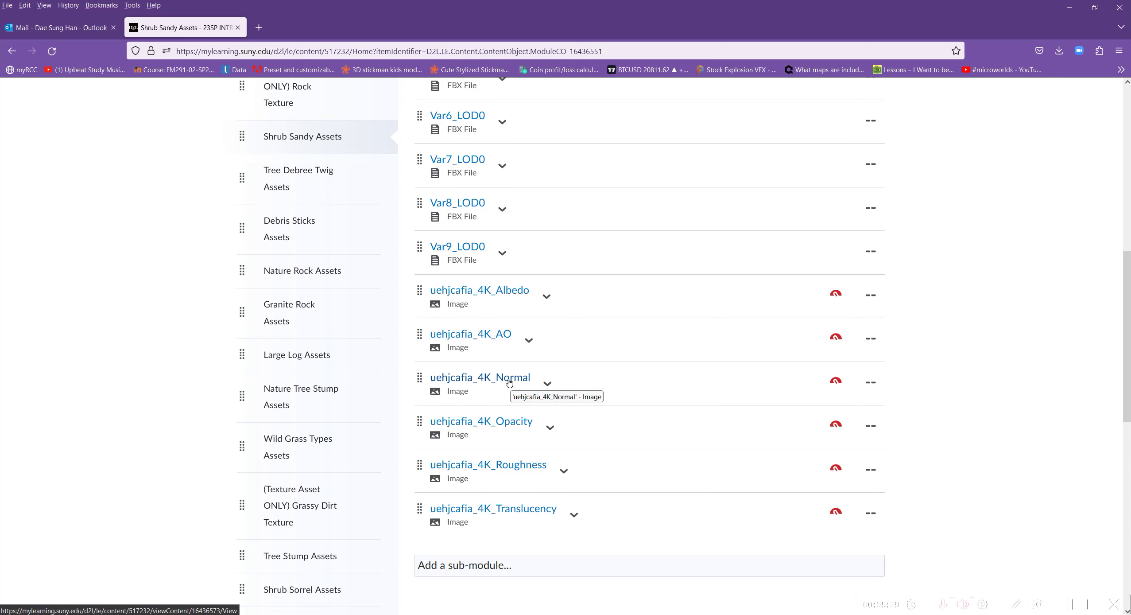
pyautogui.click(508, 382)
pyautogui.click(506, 380)
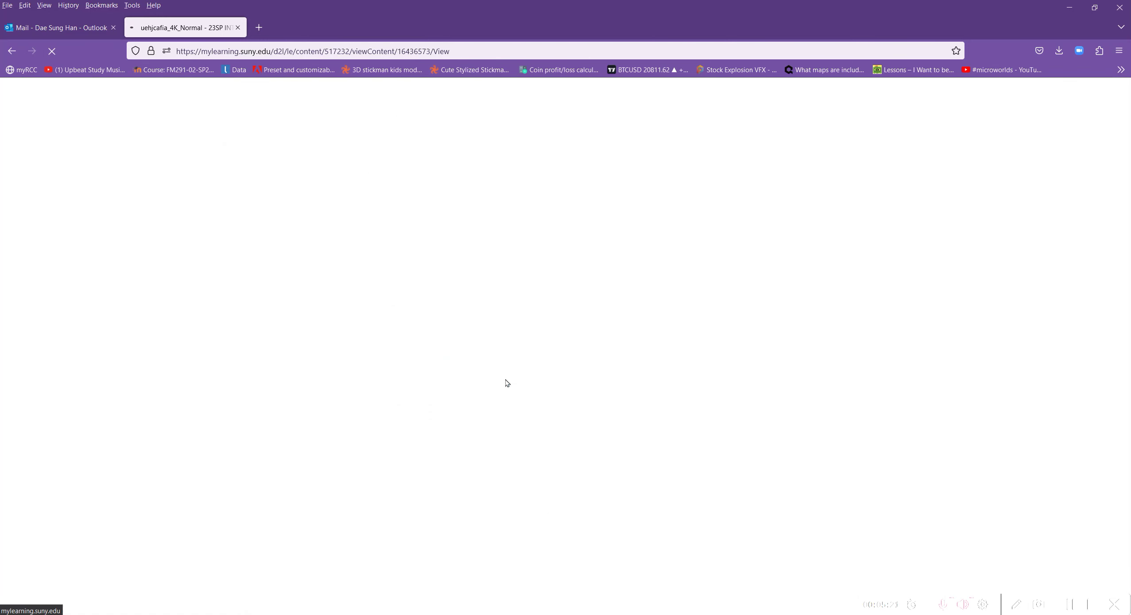
pyautogui.scroll(-3, 503, 379)
pyautogui.scroll(-5, 490, 401)
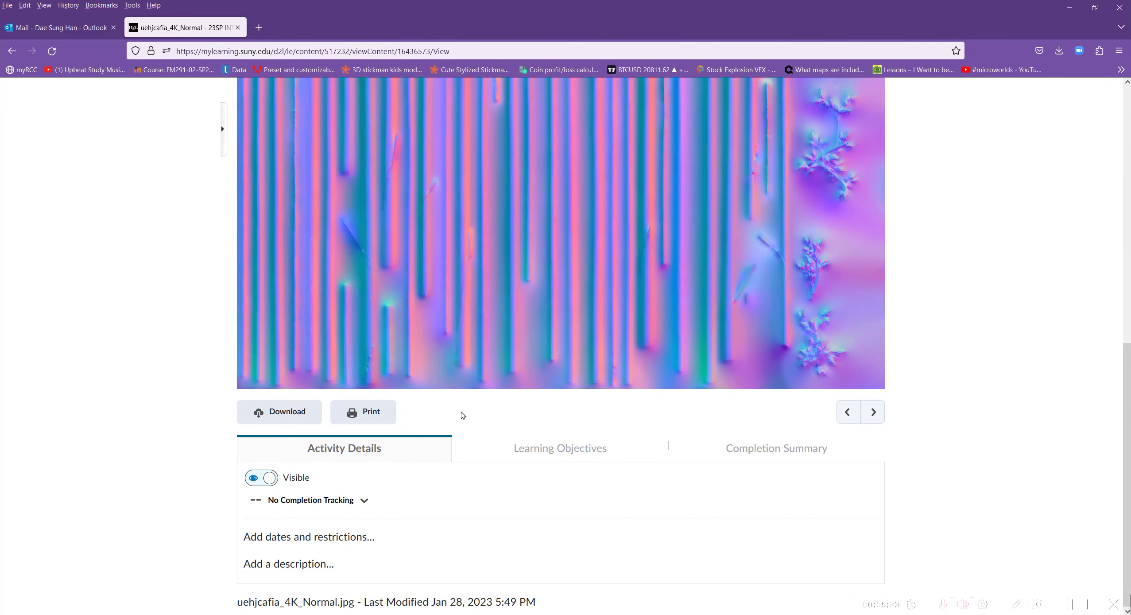
pyautogui.click(310, 416)
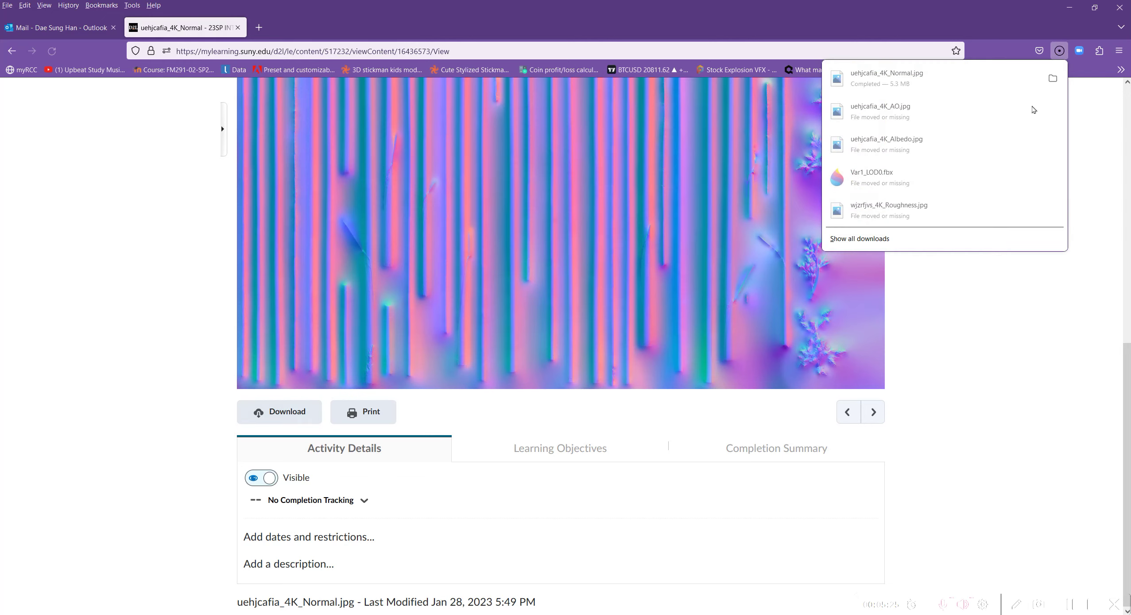
# Move the downloaded uehjcafia_4K_Normal image from Downloads into the Shrub Sandy Tall Grass Asset folder and clear the folder windows off the course page
pyautogui.click(1047, 80)
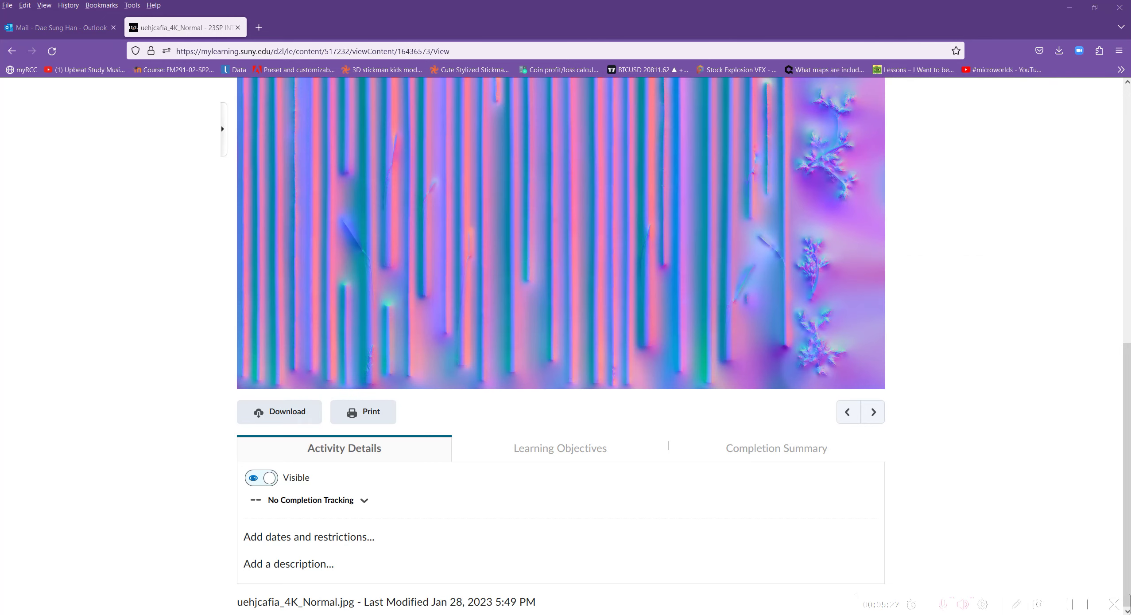
pyautogui.moveTo(665, 195); pyautogui.dragTo(336, 102)
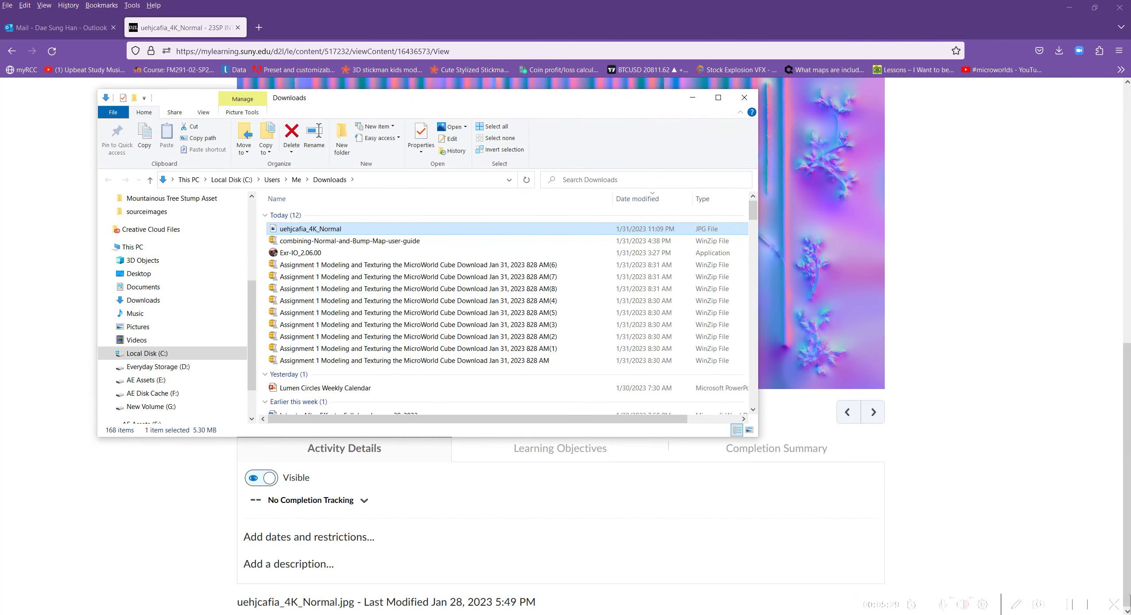
pyautogui.moveTo(752, 238); pyautogui.dragTo(788, 246)
pyautogui.moveTo(503, 102); pyautogui.dragTo(387, 59)
pyautogui.moveTo(204, 186); pyautogui.dragTo(847, 483)
pyautogui.click(631, 54)
pyautogui.moveTo(811, 249); pyautogui.dragTo(1130, 206)
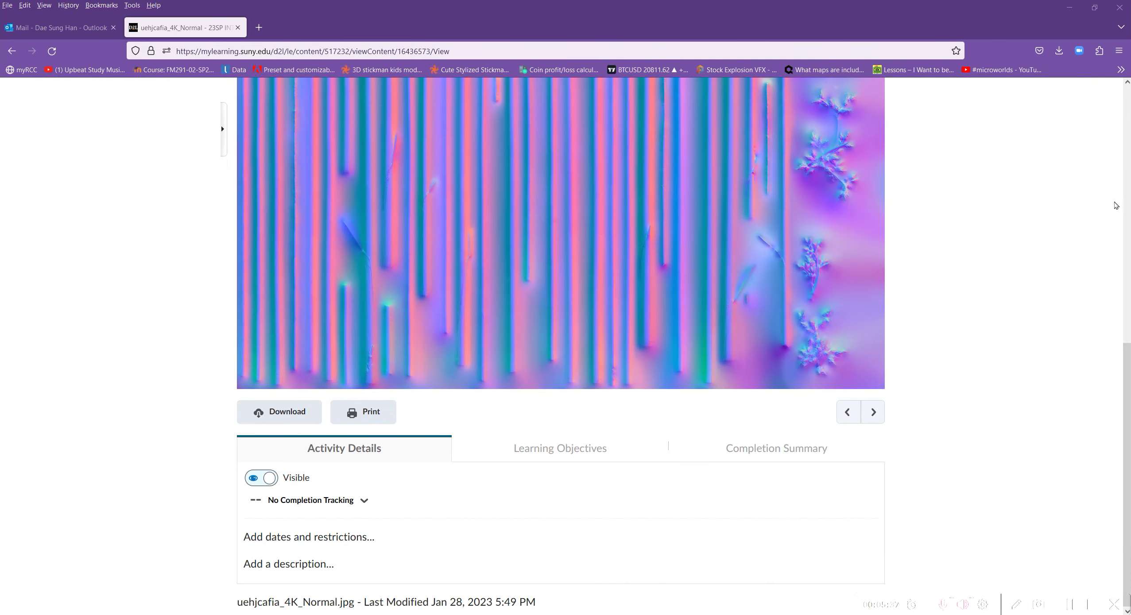
# Download the uehjcafia_4K_Opacity image from the Shrub Sandy Assets module
pyautogui.scroll(10, 425, 221)
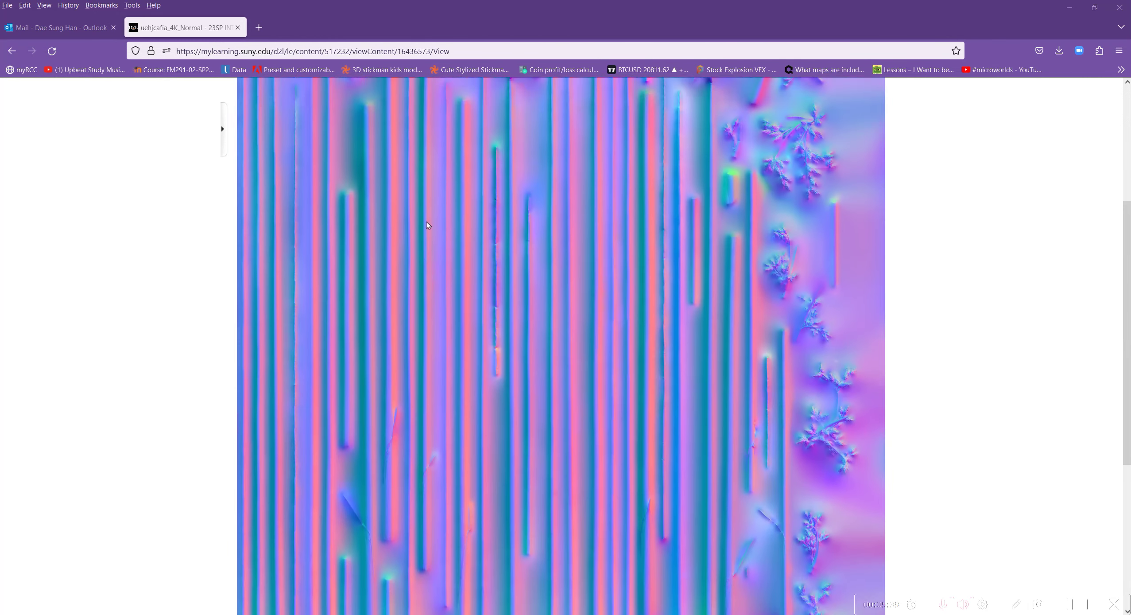
pyautogui.click(456, 179)
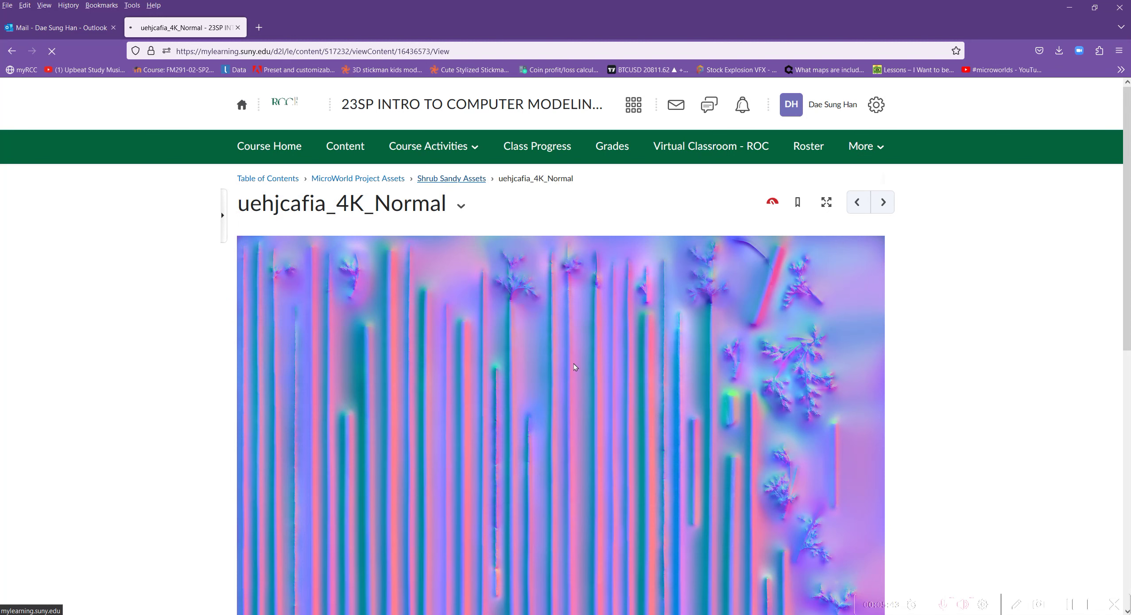
pyautogui.scroll(-9, 575, 366)
pyautogui.scroll(-3, 576, 367)
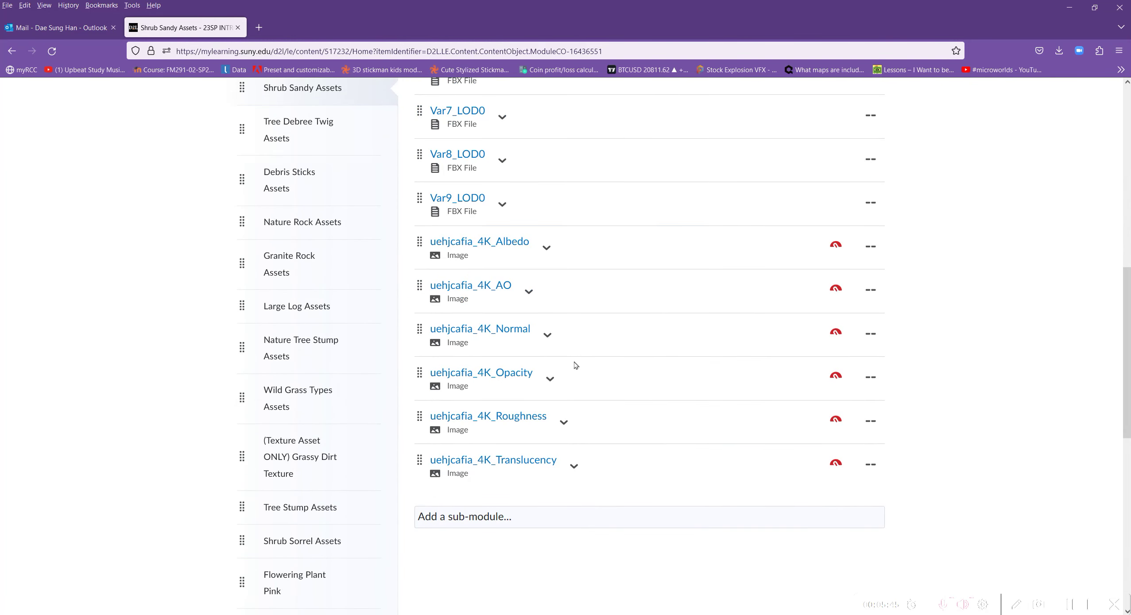
pyautogui.click(508, 378)
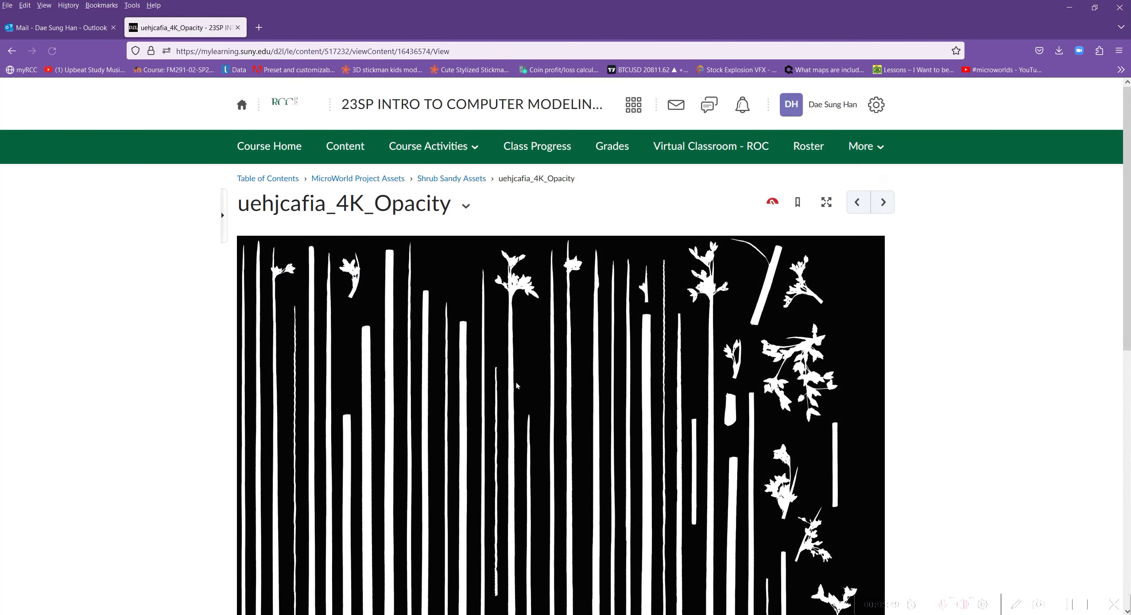
pyautogui.scroll(-10, 562, 363)
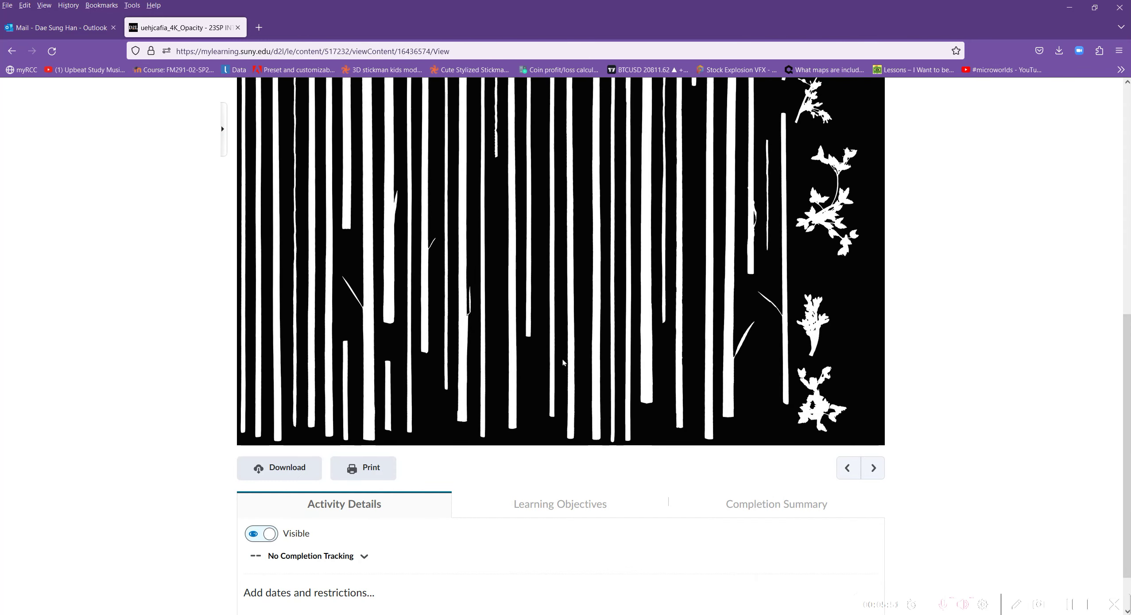
pyautogui.scroll(-1, 563, 362)
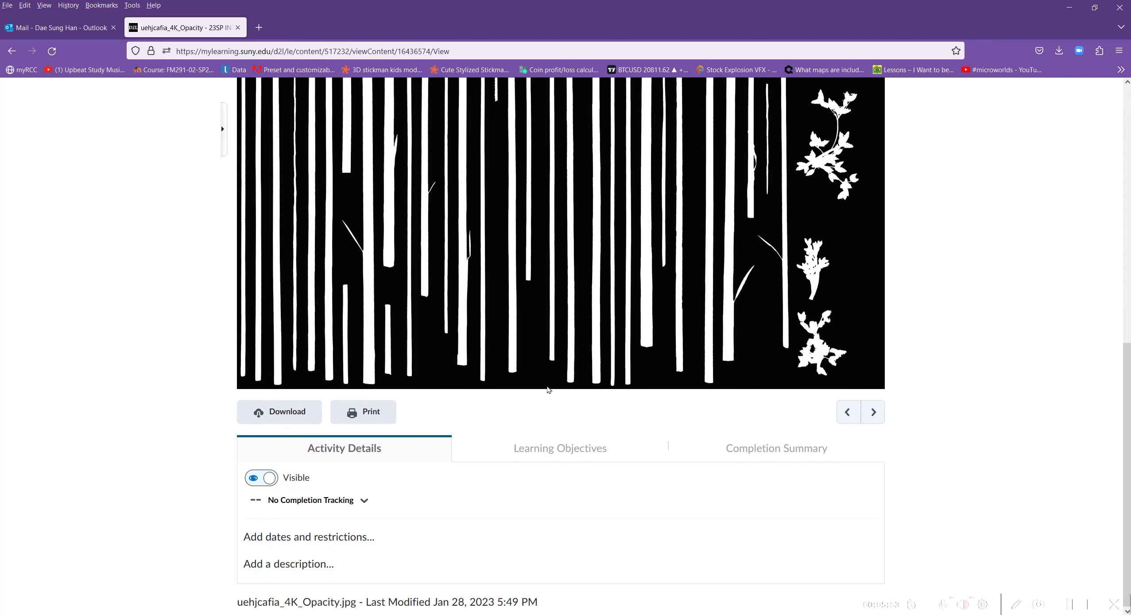
pyautogui.click(280, 412)
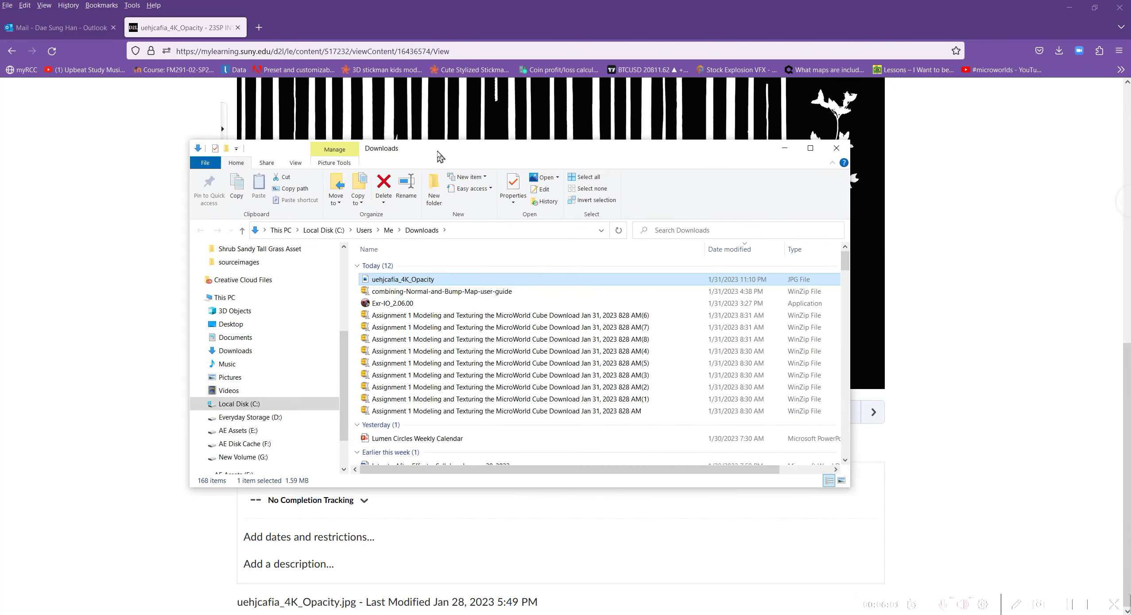
# Move the downloaded uehjcafia_4K_Opacity image from Downloads into the Shrub Sandy Tall Grass Asset folder and clear the folder windows off the course page
pyautogui.moveTo(437, 154); pyautogui.dragTo(317, 67)
pyautogui.hotkey('alt', 'Tab')
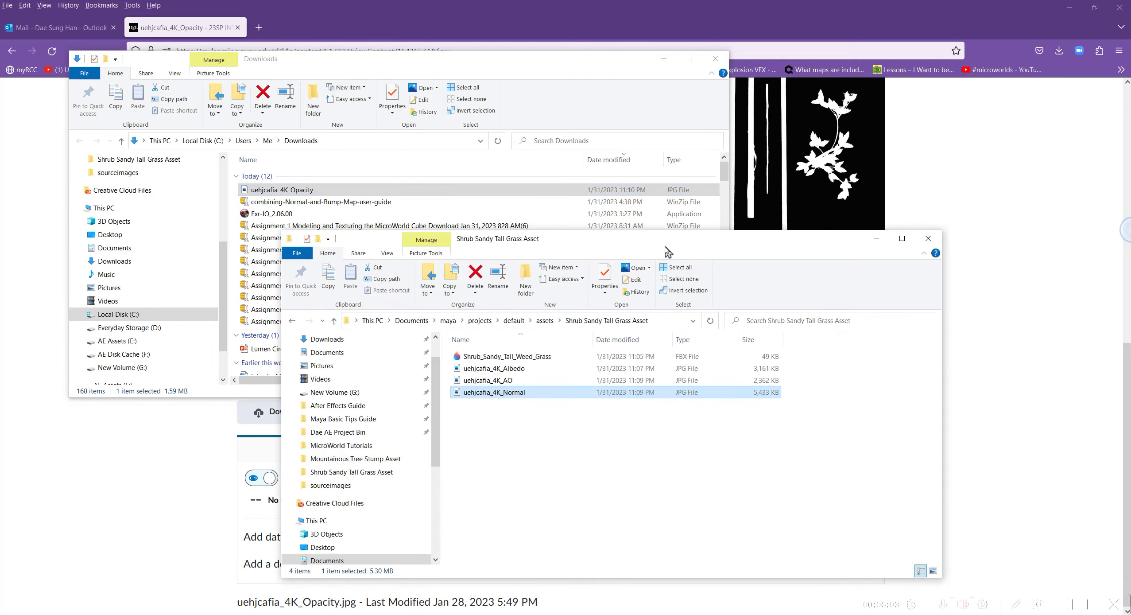
pyautogui.moveTo(685, 246); pyautogui.dragTo(792, 263)
pyautogui.moveTo(278, 191); pyautogui.dragTo(629, 439)
pyautogui.click(723, 59)
pyautogui.moveTo(760, 254); pyautogui.dragTo(1129, 190)
# Download the uehjcafia_4K_Roughness image from the Shrub Sandy Assets module
pyautogui.press('F5')
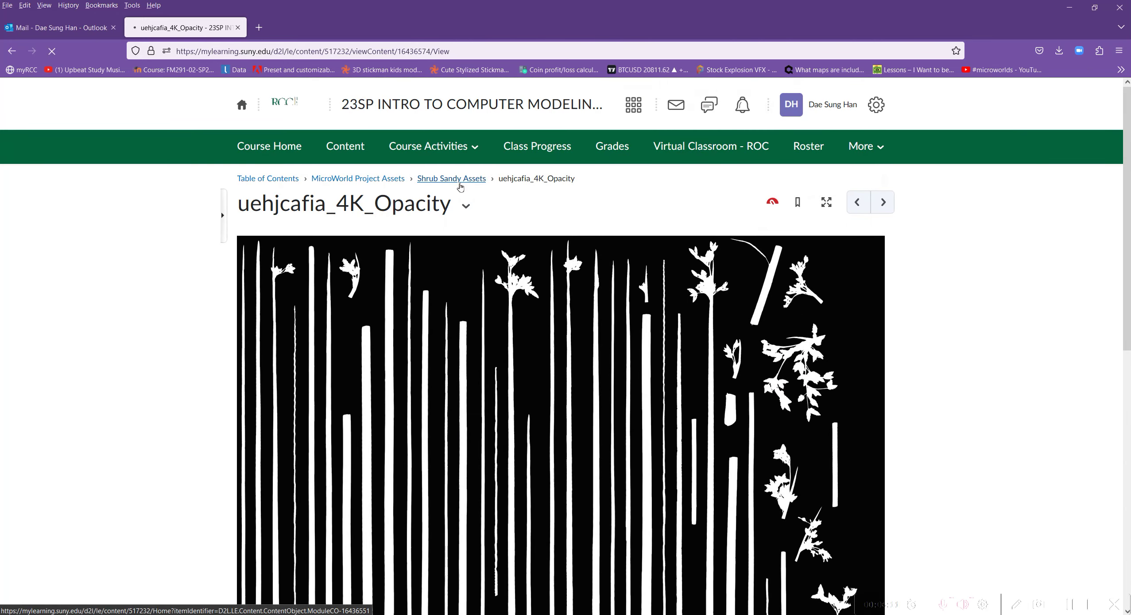
pyautogui.click(459, 180)
pyautogui.scroll(-10, 665, 396)
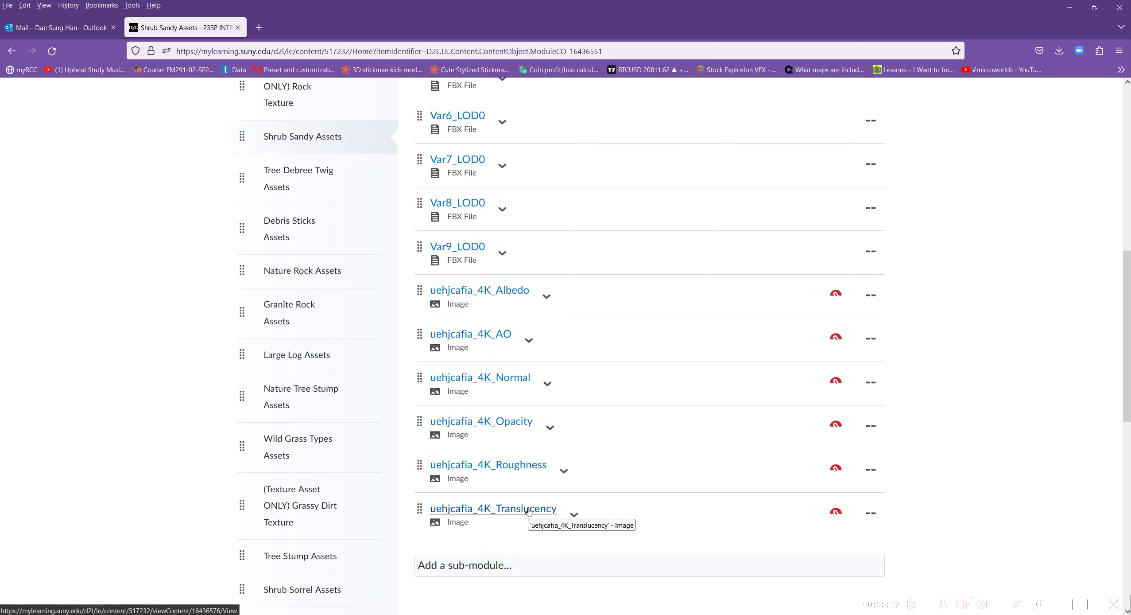
pyautogui.click(484, 472)
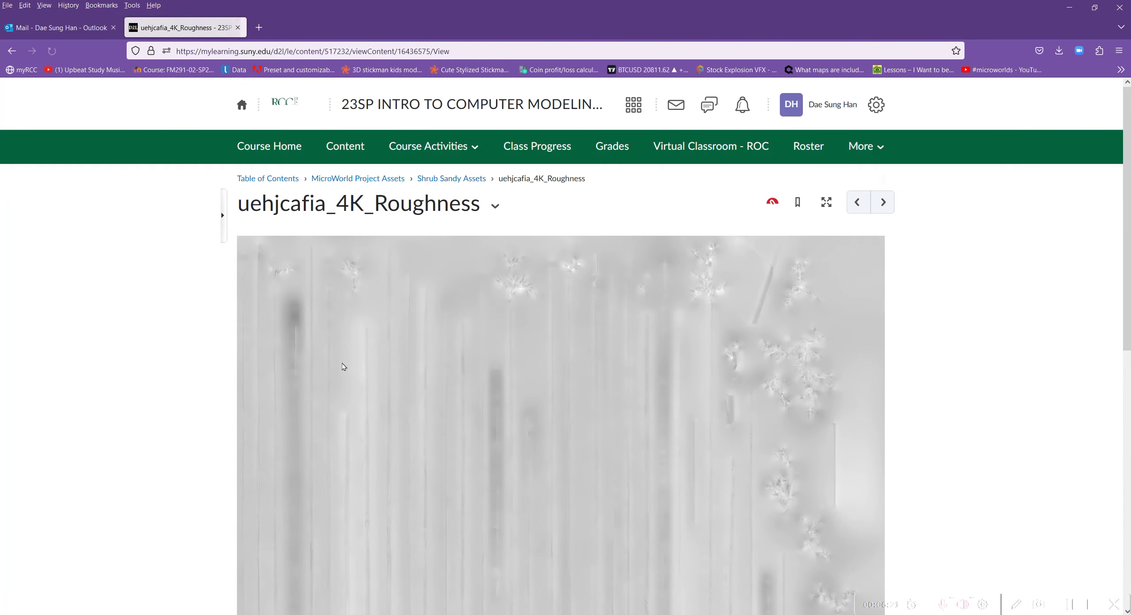
pyautogui.scroll(-10, 346, 368)
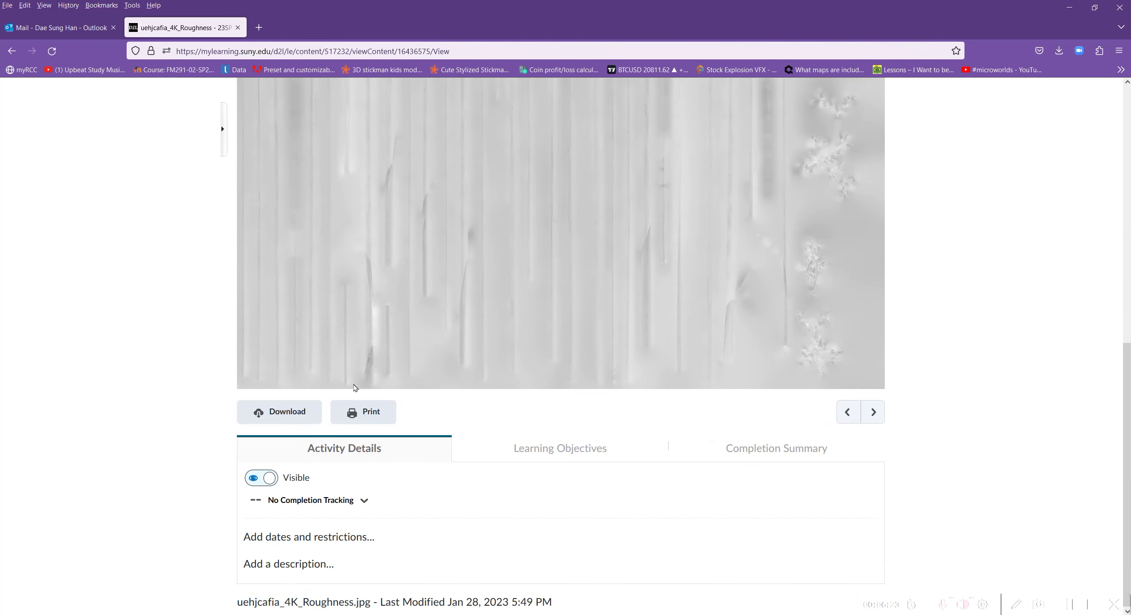
pyautogui.click(279, 412)
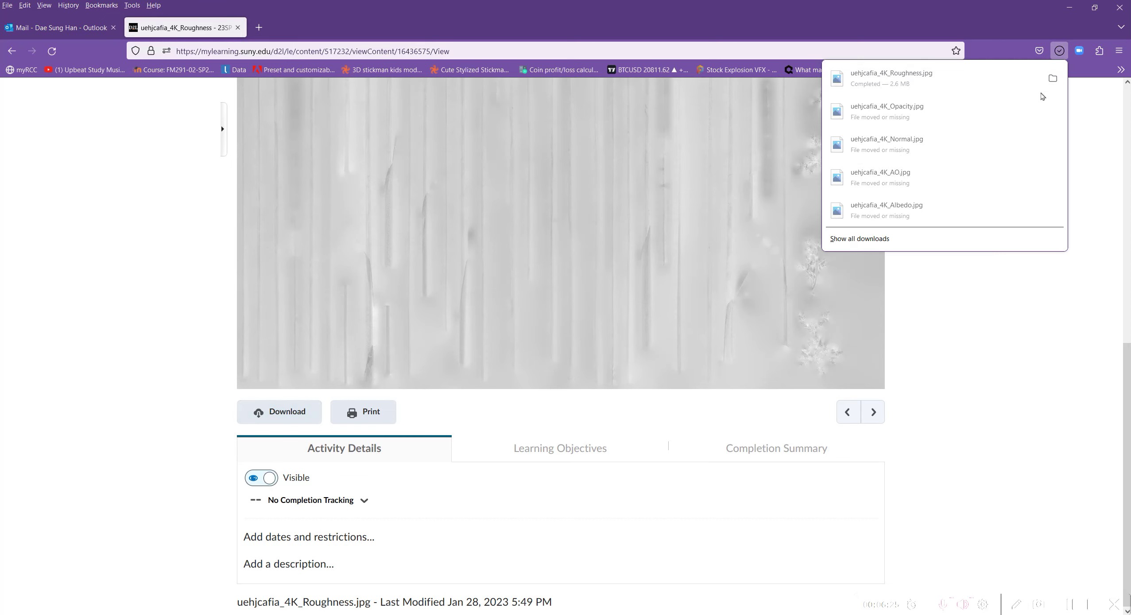
# Move the downloaded uehjcafia_4K_Roughness image from Downloads into the Shrub Sandy Tall Grass Asset folder and clear the folder windows off the course page
pyautogui.click(1048, 88)
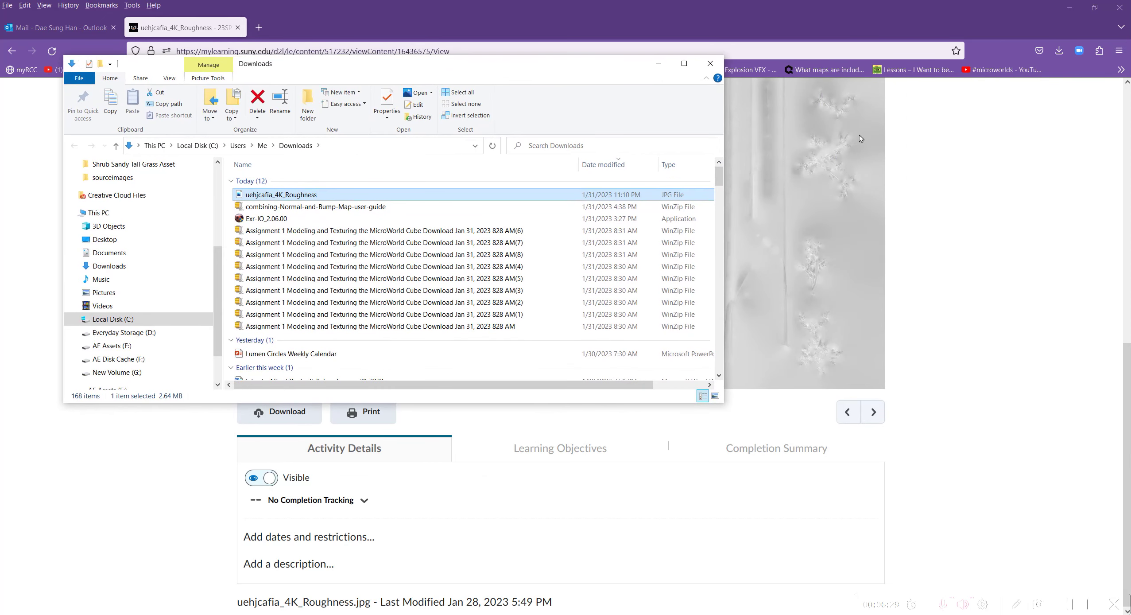
pyautogui.moveTo(748, 219); pyautogui.dragTo(775, 232)
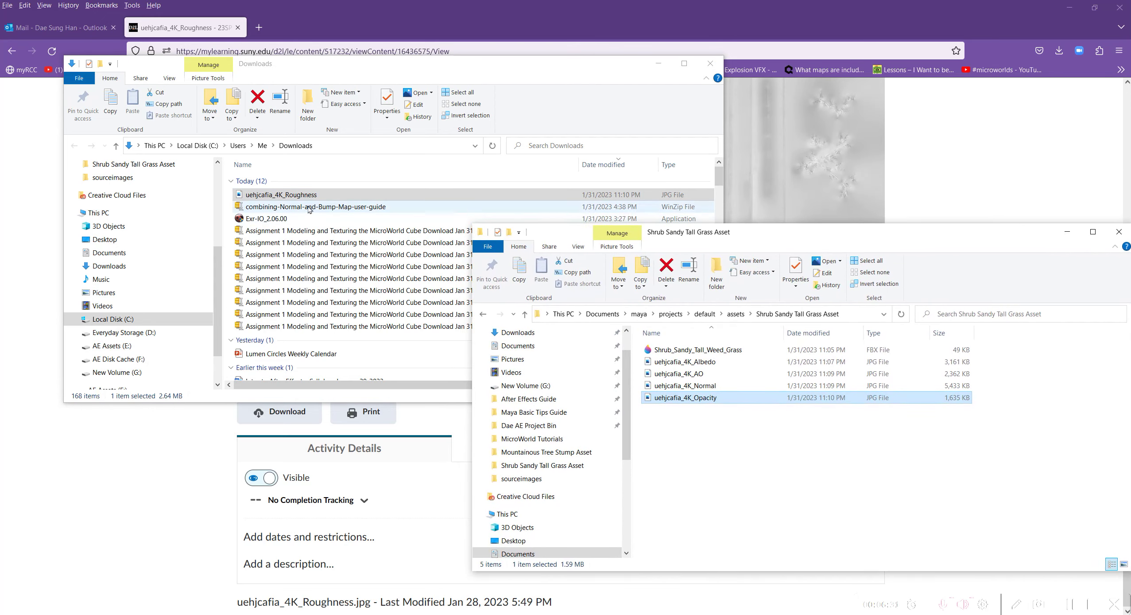
pyautogui.moveTo(296, 200); pyautogui.dragTo(725, 476)
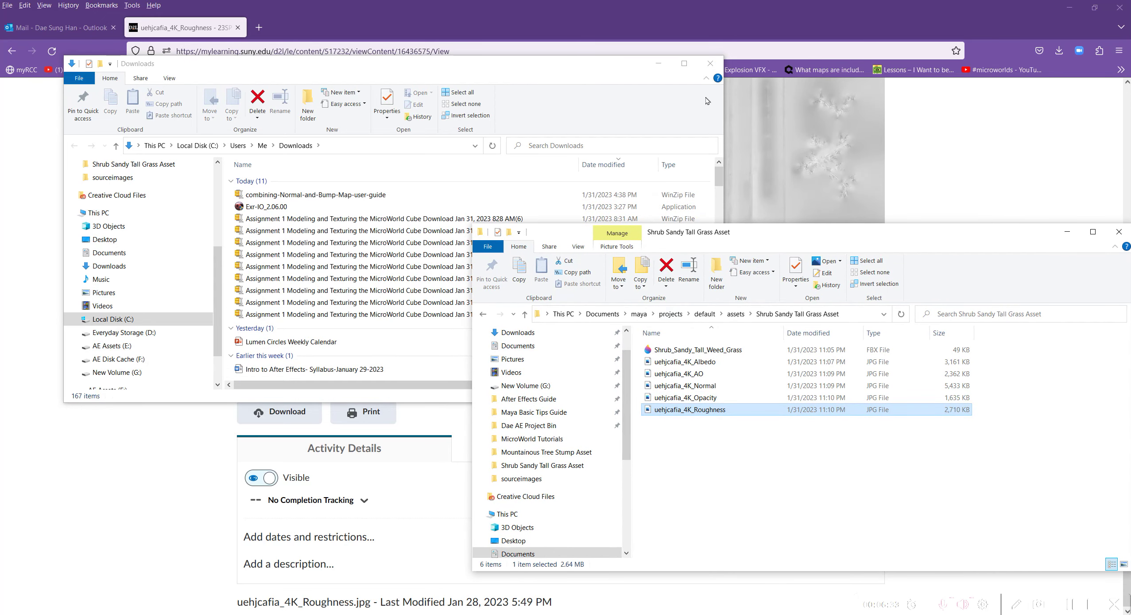
pyautogui.click(710, 63)
pyautogui.moveTo(754, 233); pyautogui.dragTo(1130, 197)
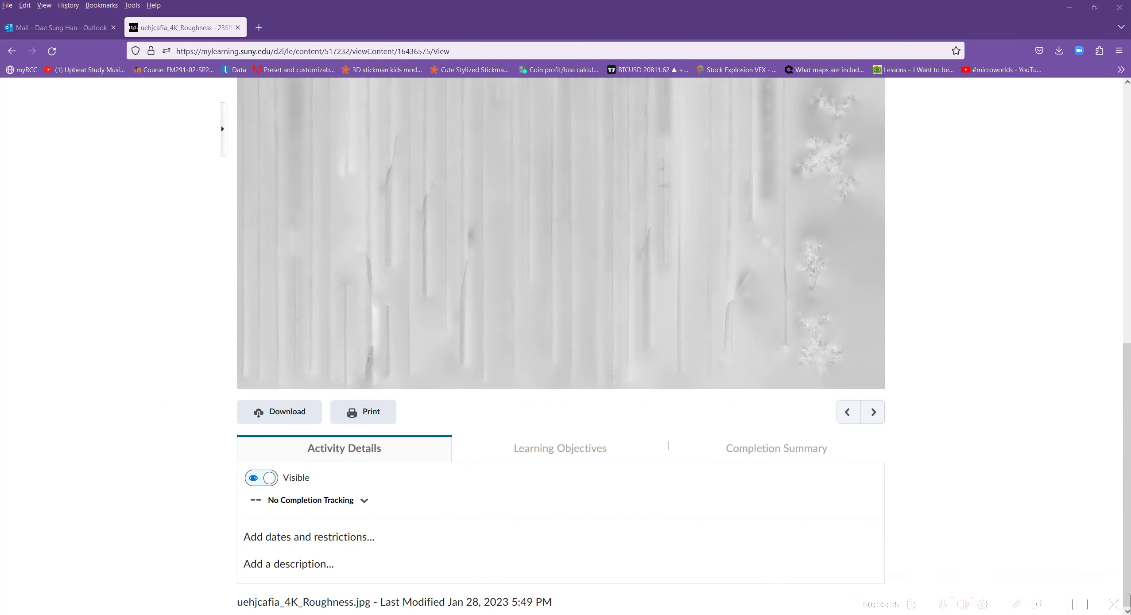
# Download the uehjcafia_4K_Translucency image from the Shrub Sandy Assets module
pyautogui.scroll(10, 493, 266)
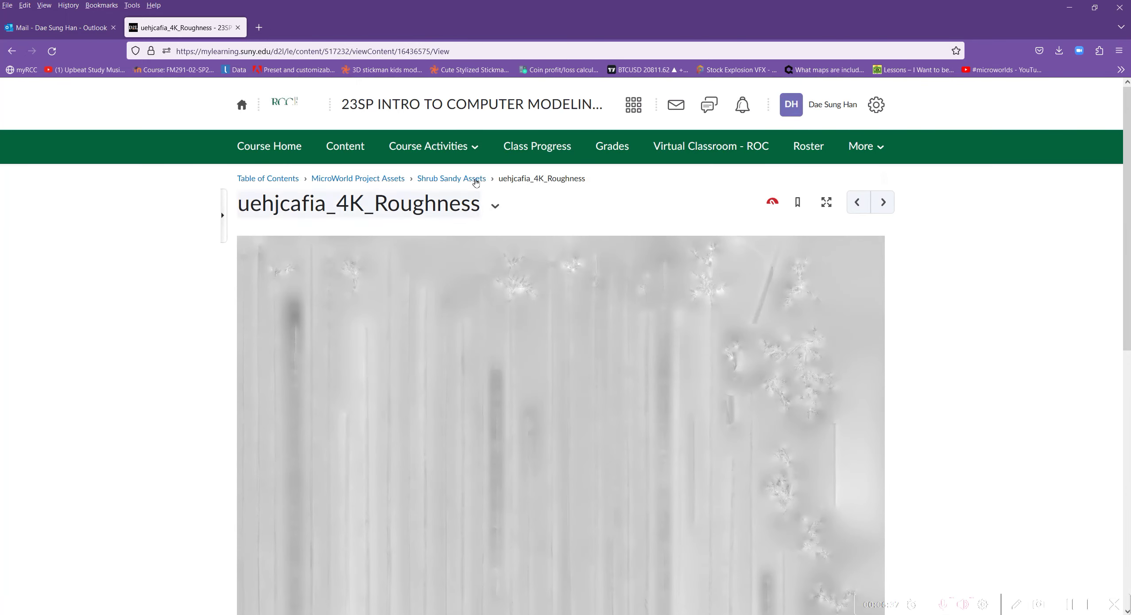
pyautogui.click(463, 179)
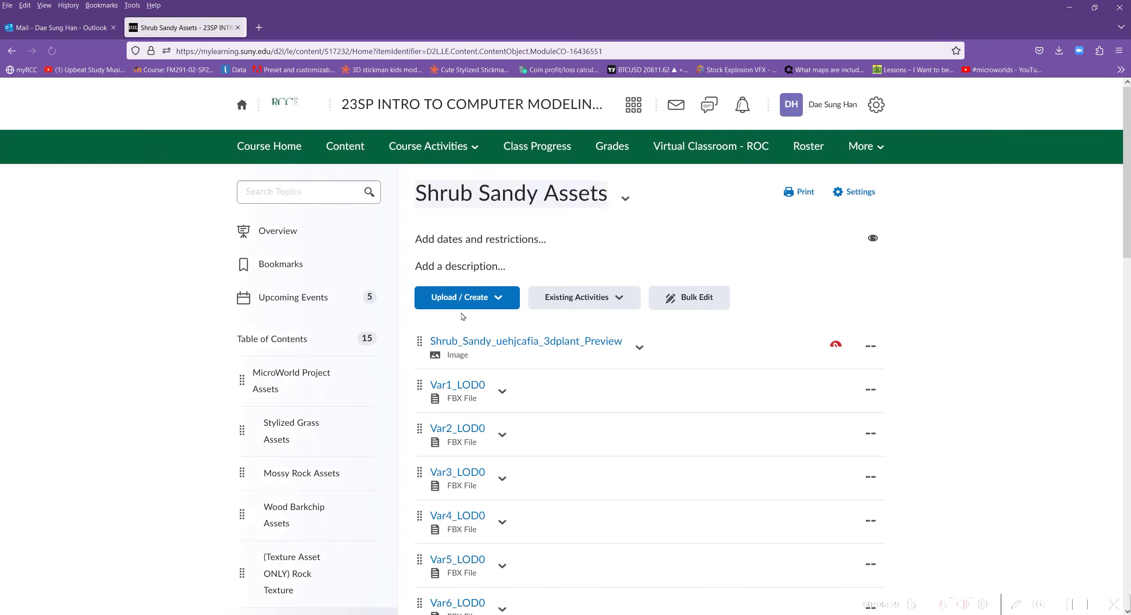
pyautogui.scroll(-10, 504, 412)
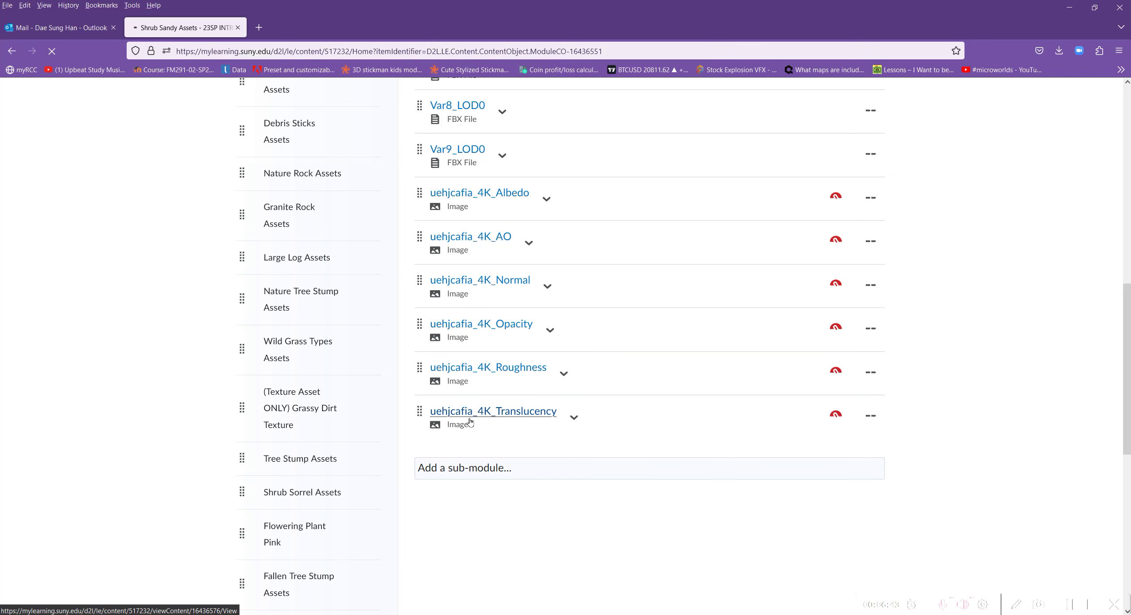
pyautogui.scroll(-5, 414, 346)
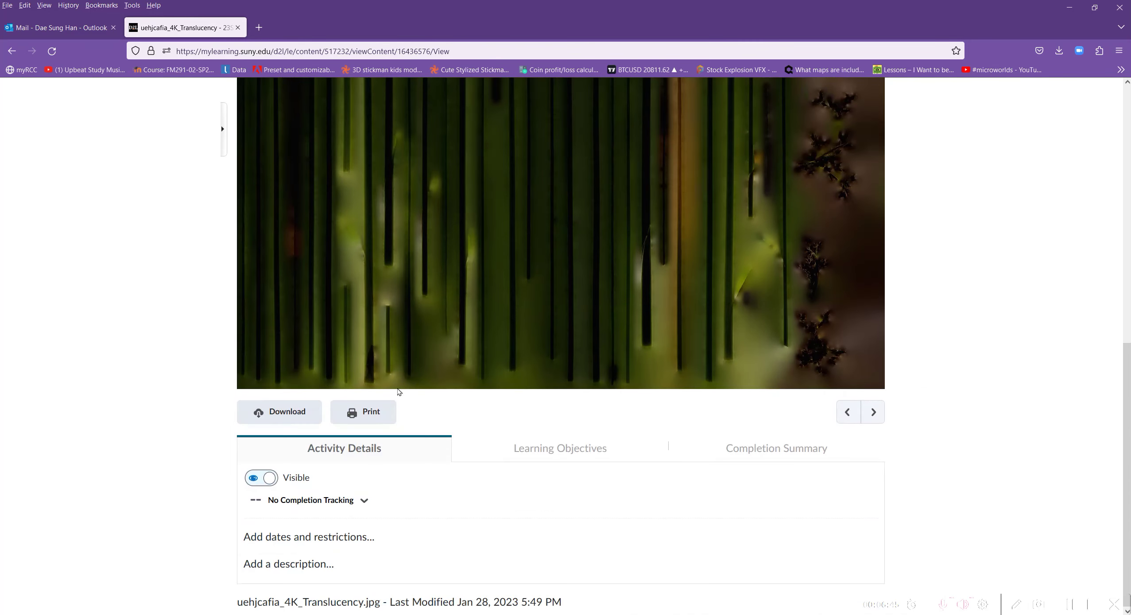
pyautogui.click(284, 406)
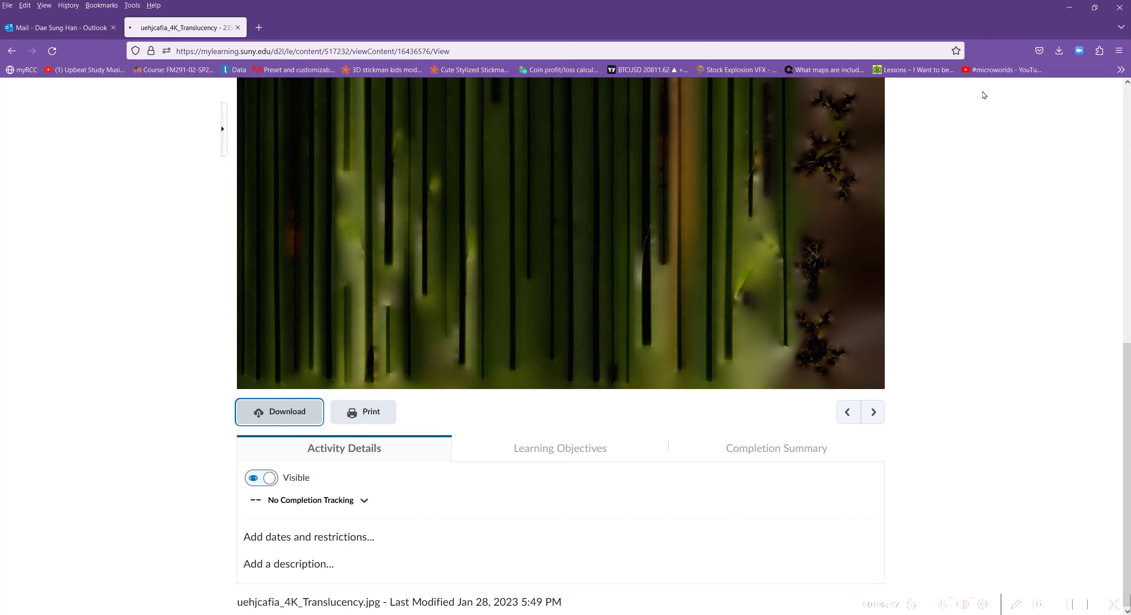
# Move the downloaded uehjcafia_4K_Translucency image from Downloads into the Shrub Sandy Tall Grass Asset folder and clear the folder windows off the course page
pyautogui.click(1051, 81)
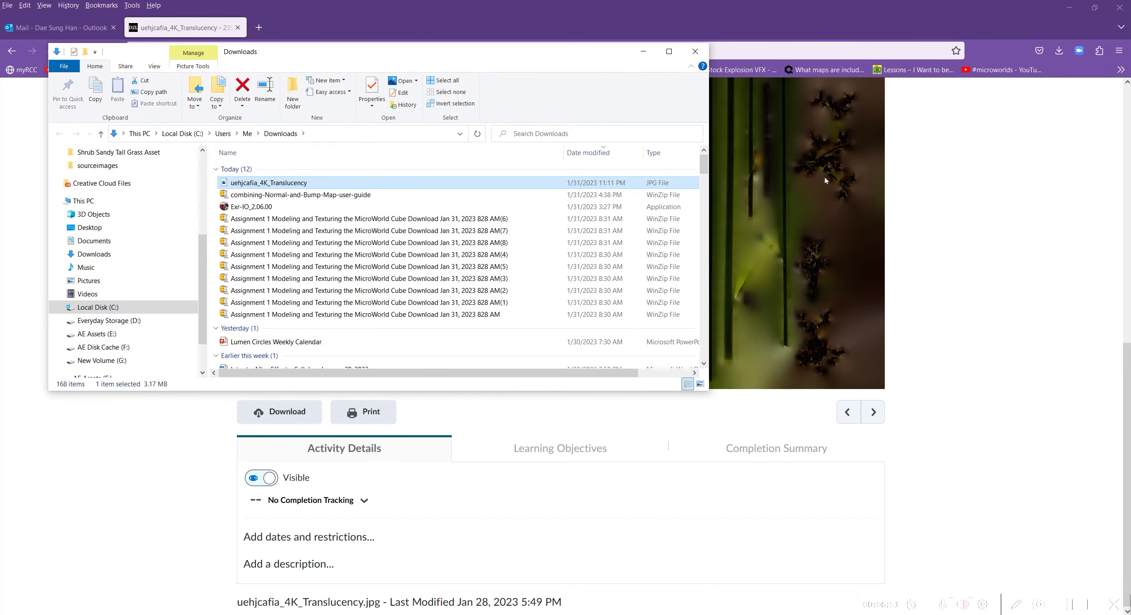
pyautogui.moveTo(0, 133); pyautogui.dragTo(692, 241)
pyautogui.moveTo(279, 184); pyautogui.dragTo(749, 524)
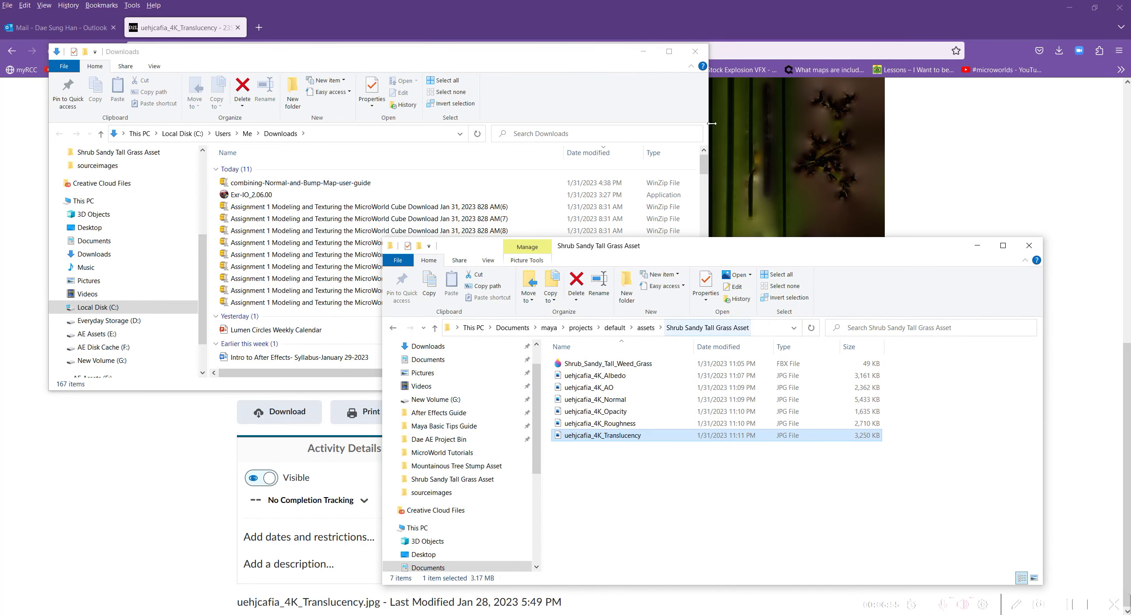
pyautogui.click(696, 55)
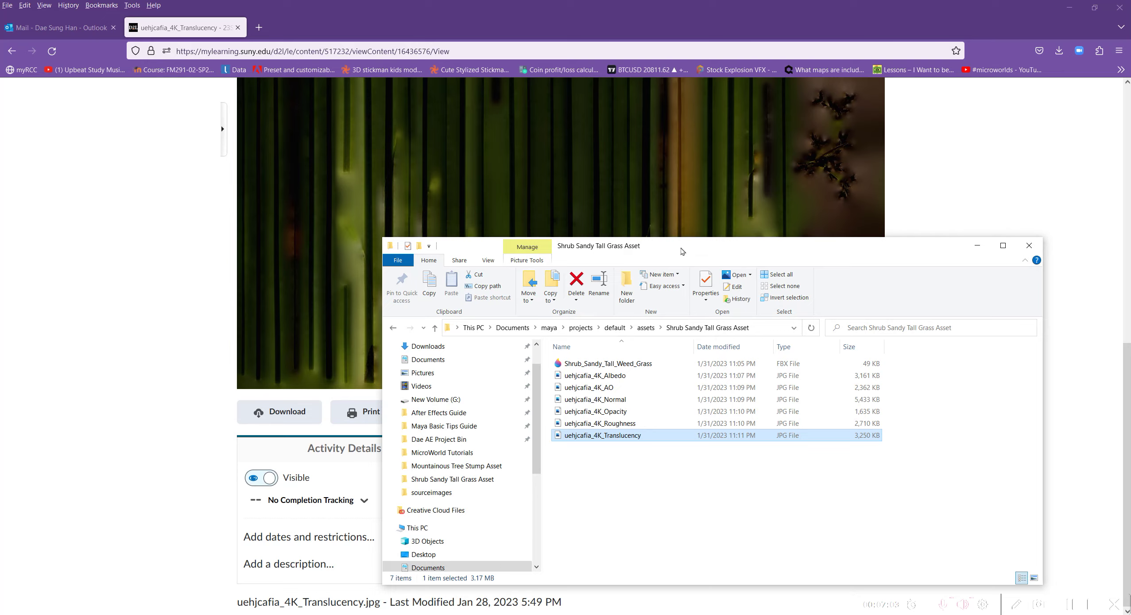
pyautogui.moveTo(683, 251); pyautogui.dragTo(1130, 222)
# Return to the Shrub Sandy Assets module and download the Var2_LOD0 FBX file
pyautogui.scroll(10, 479, 253)
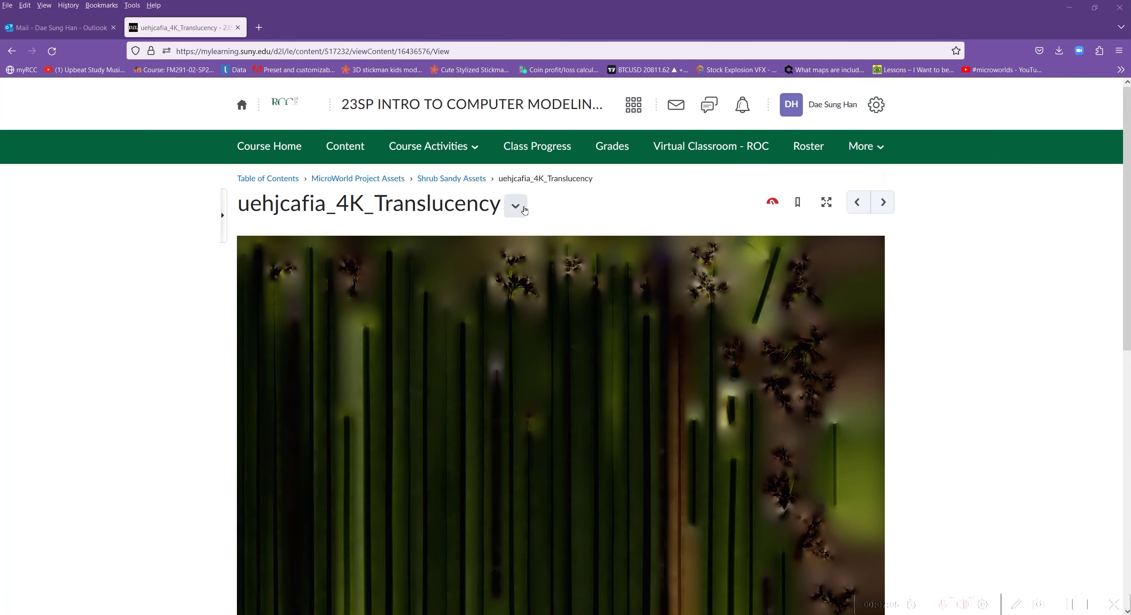
pyautogui.click(457, 179)
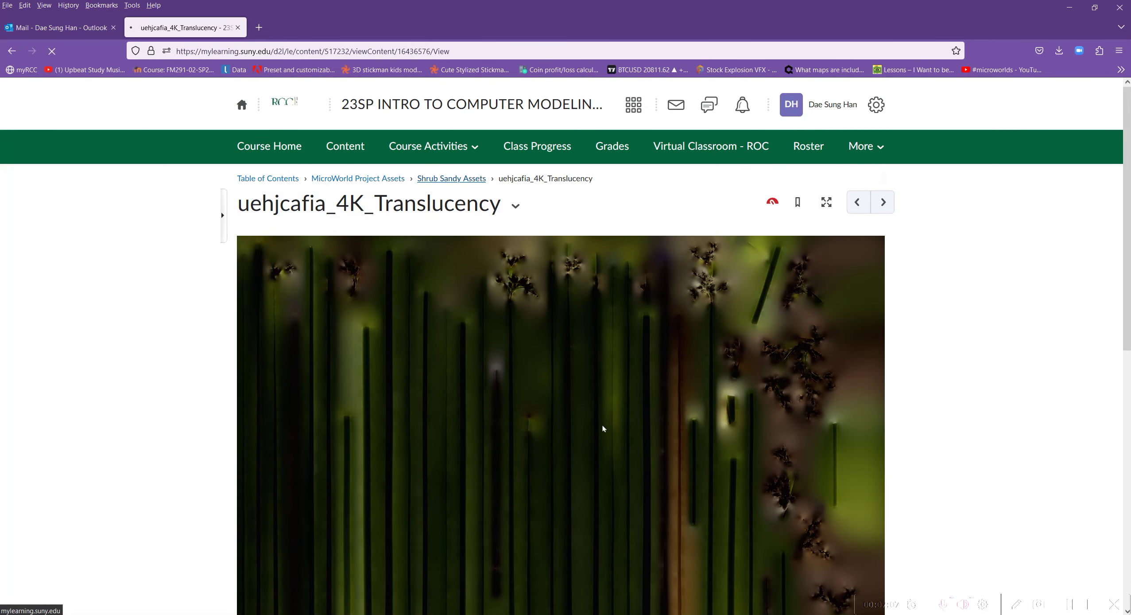
pyautogui.scroll(-3, 487, 399)
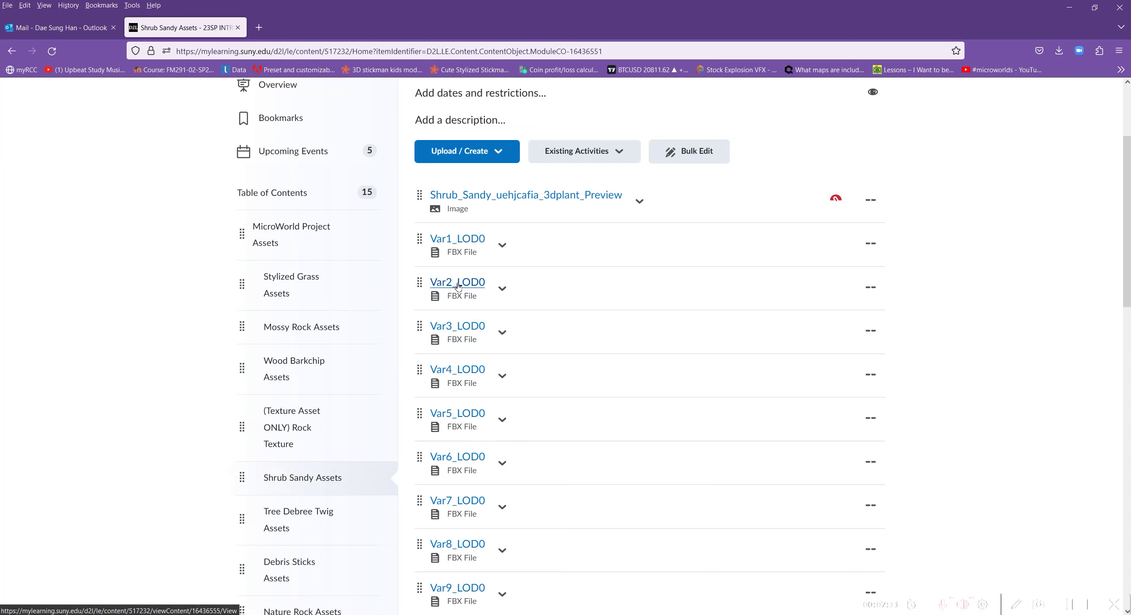
pyautogui.click(503, 288)
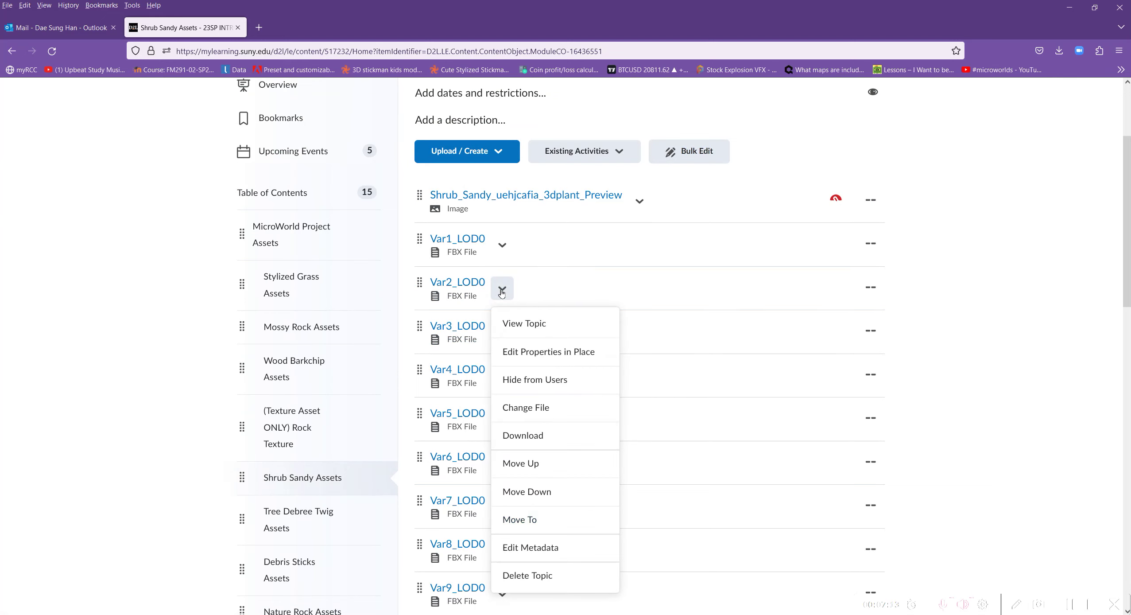
pyautogui.click(532, 435)
# Move the downloaded Var2_LOD0 FBX file from Downloads into the Shrub Sandy Tall Grass Asset folder and clear the folder windows off the course page
pyautogui.click(1054, 83)
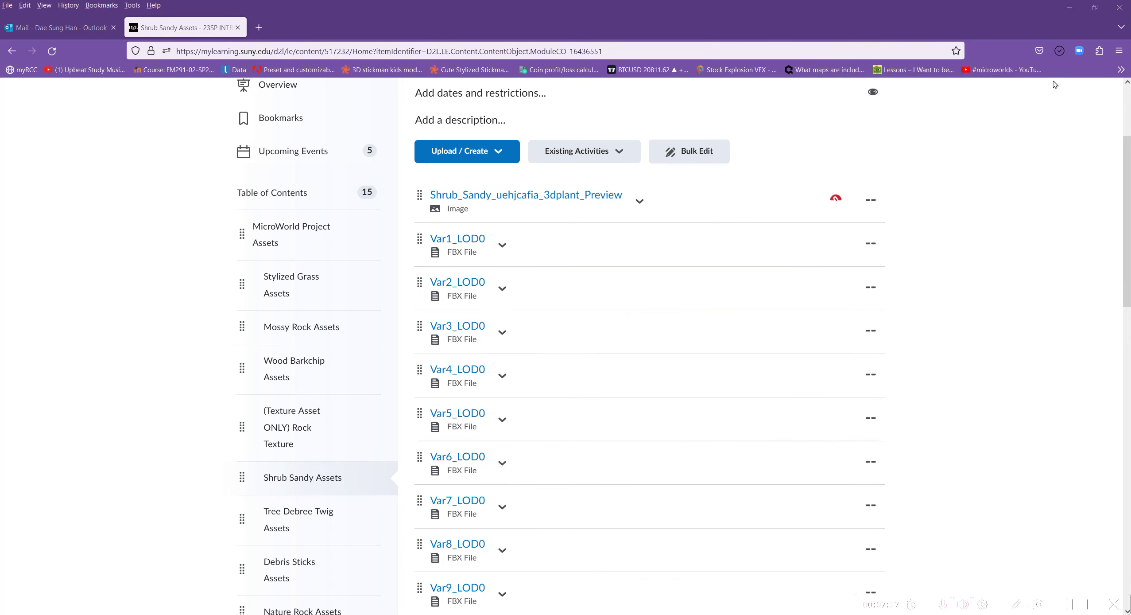
pyautogui.moveTo(1130, 213); pyautogui.dragTo(302, 113)
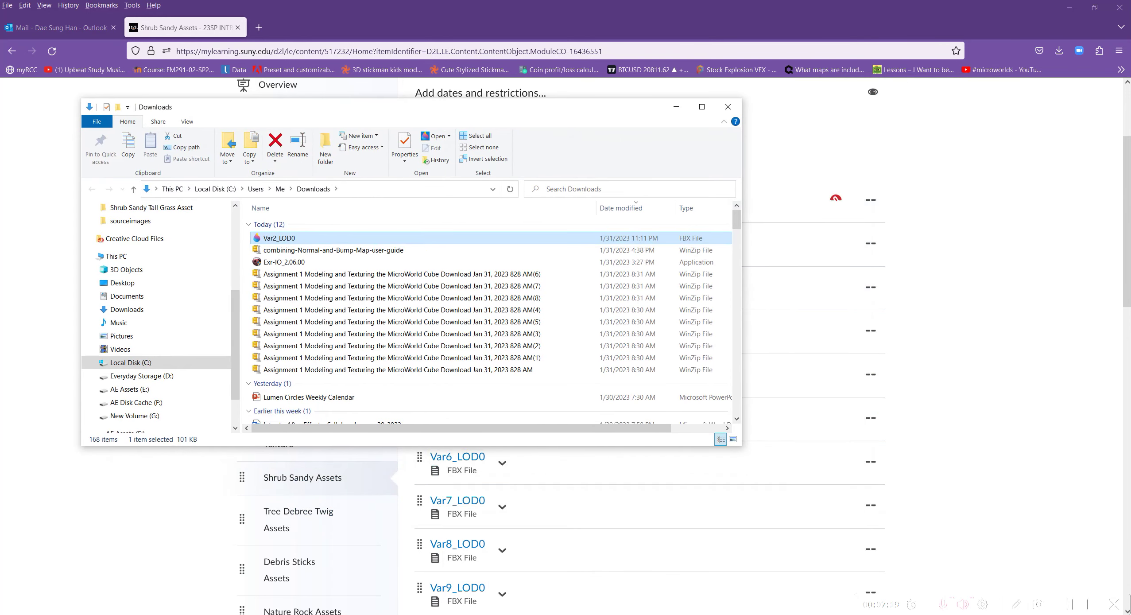
pyautogui.moveTo(1130, 205); pyautogui.dragTo(780, 210)
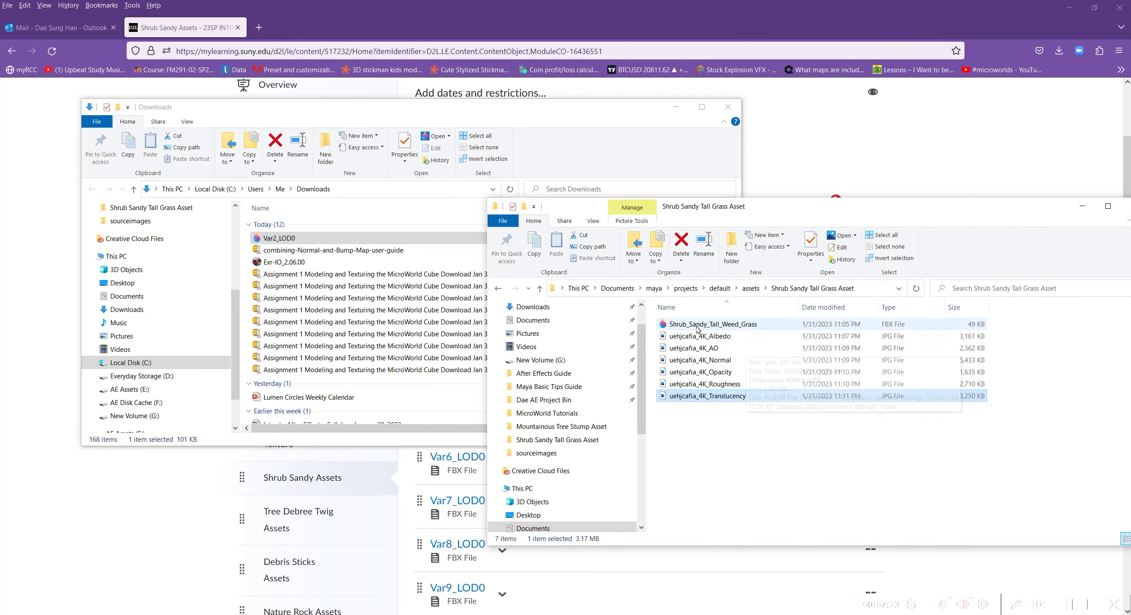
pyautogui.moveTo(279, 239); pyautogui.dragTo(717, 488)
pyautogui.click(723, 484)
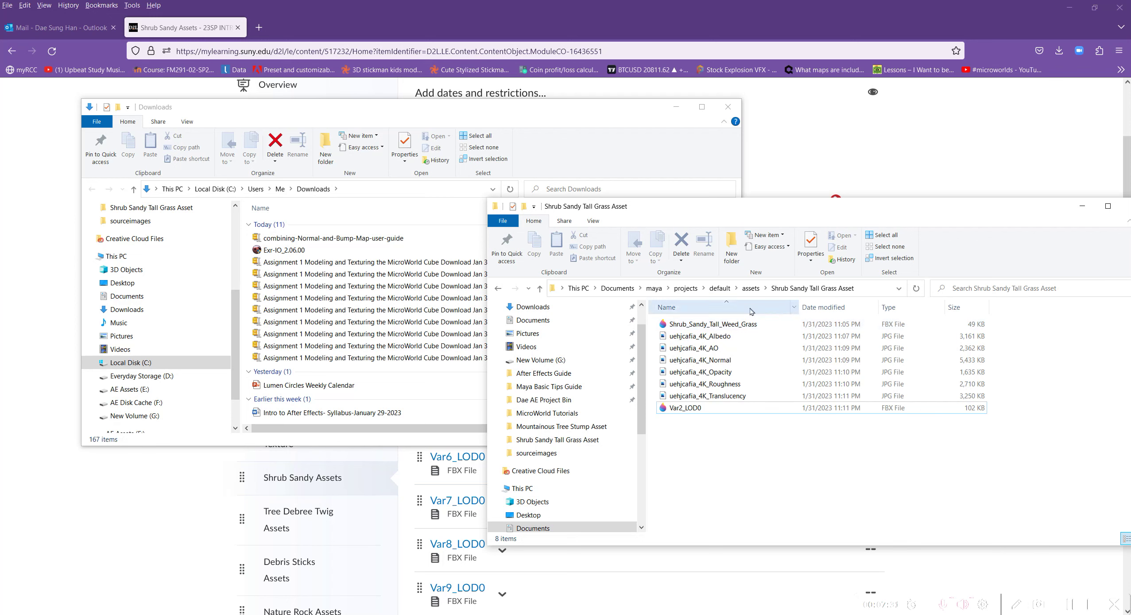
pyautogui.click(736, 106)
pyautogui.hotkey('ctrl', 'w')
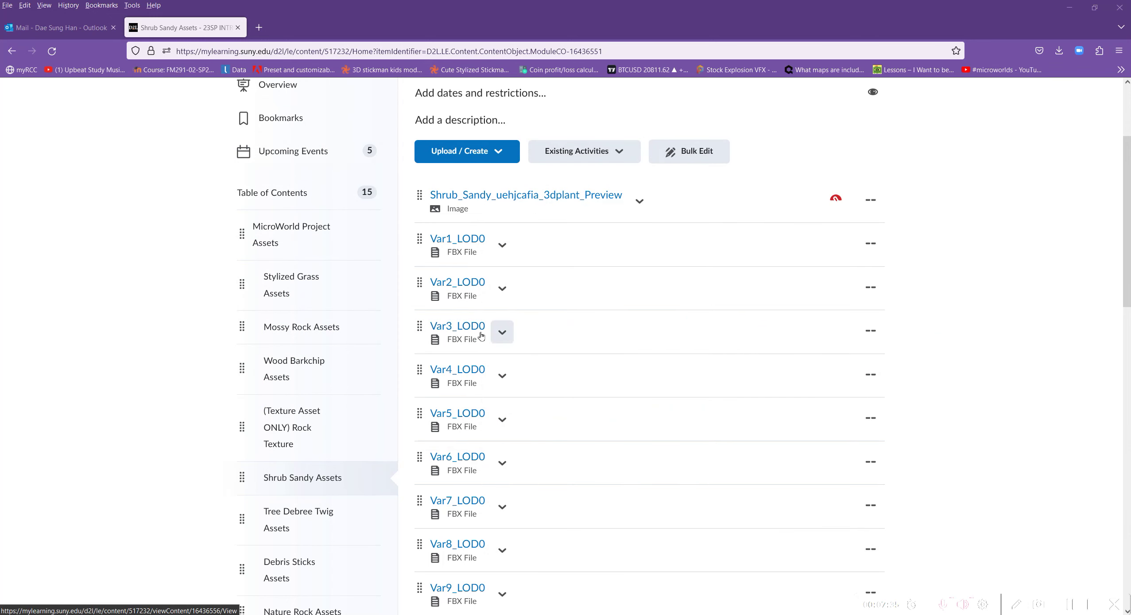
# Download the Var3_LOD0 FBX file, move it into the Shrub Sandy Tall Grass Asset folder and clear the folder windows off the course page
pyautogui.click(501, 332)
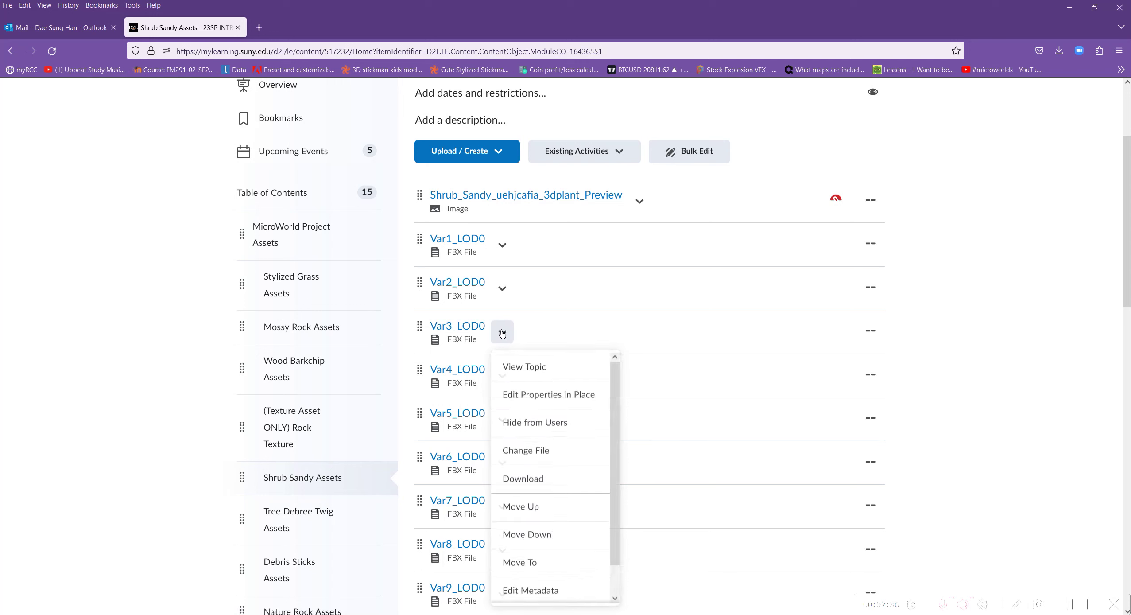
pyautogui.click(531, 478)
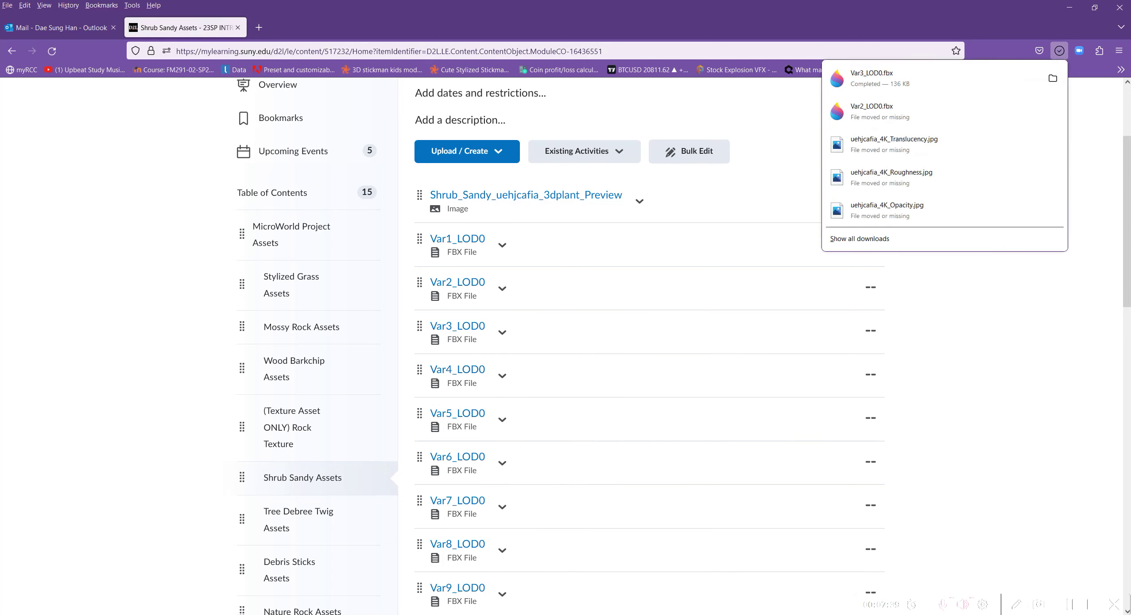
pyautogui.click(1051, 85)
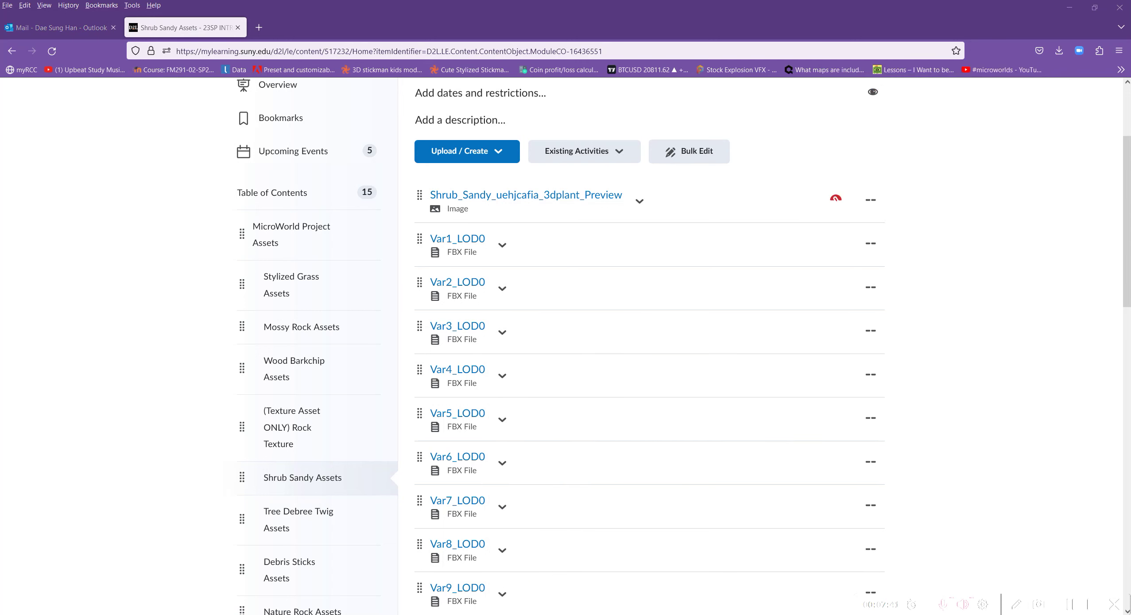
pyautogui.moveTo(1130, 175); pyautogui.dragTo(394, 76)
pyautogui.moveTo(1130, 212); pyautogui.dragTo(654, 455)
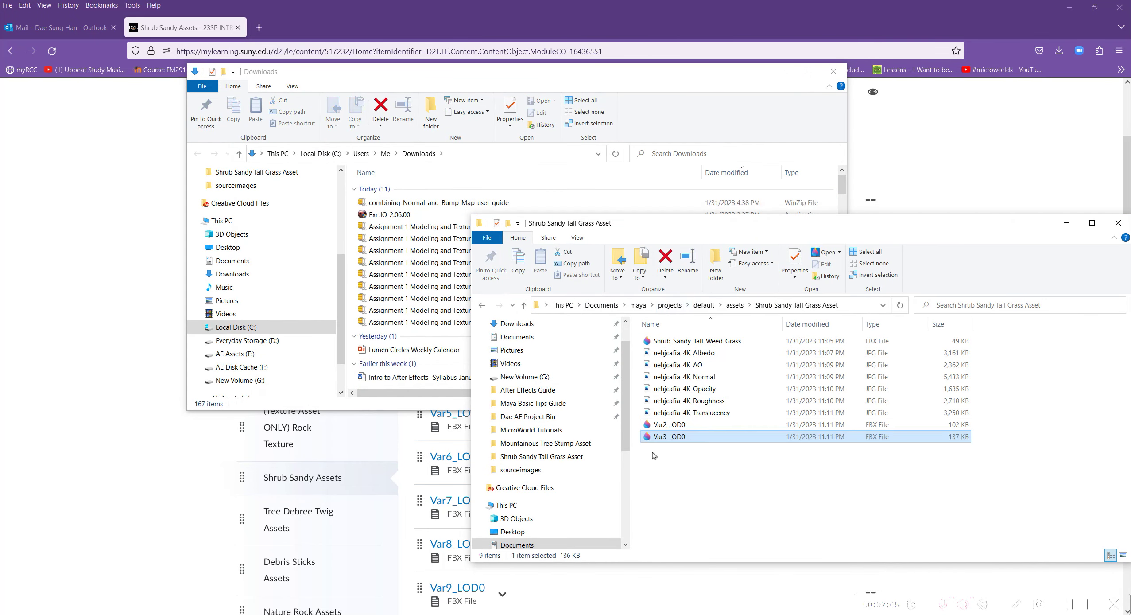
pyautogui.moveTo(783, 234); pyautogui.dragTo(1130, 221)
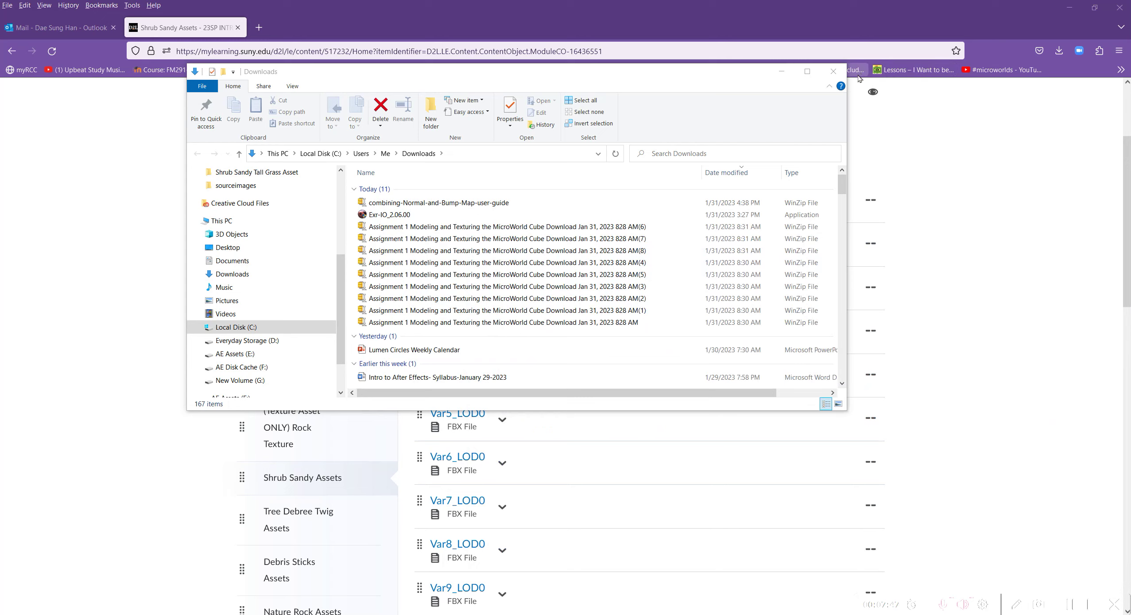
pyautogui.click(833, 71)
# Download the Var4_LOD0 FBX file from the Shrub Sandy Assets module
pyautogui.scroll(-3, 532, 337)
pyautogui.scroll(2, 454, 309)
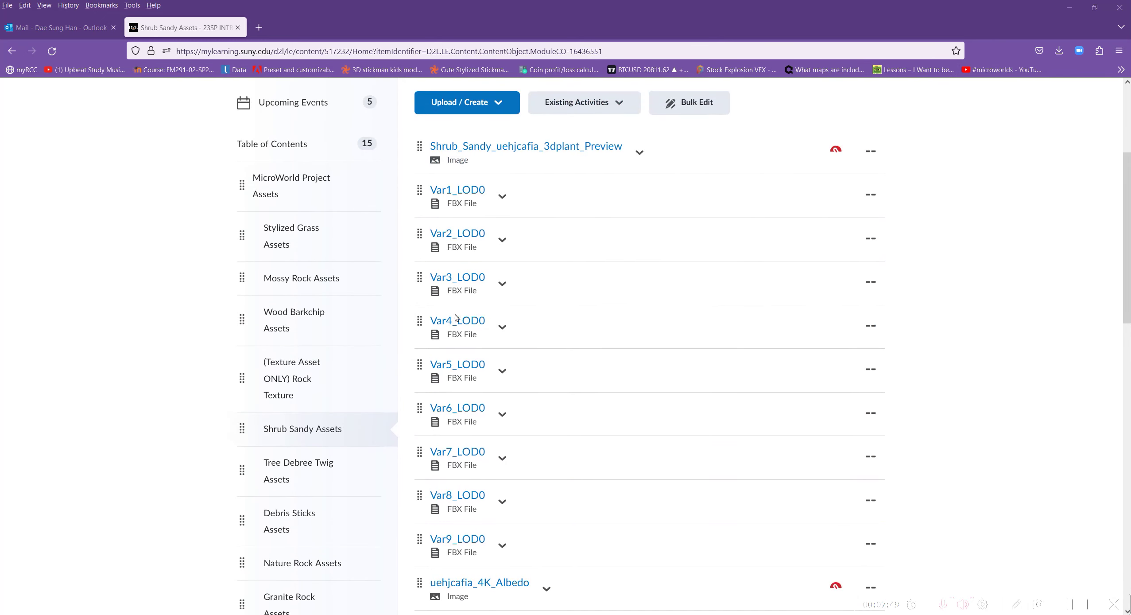
pyautogui.click(503, 326)
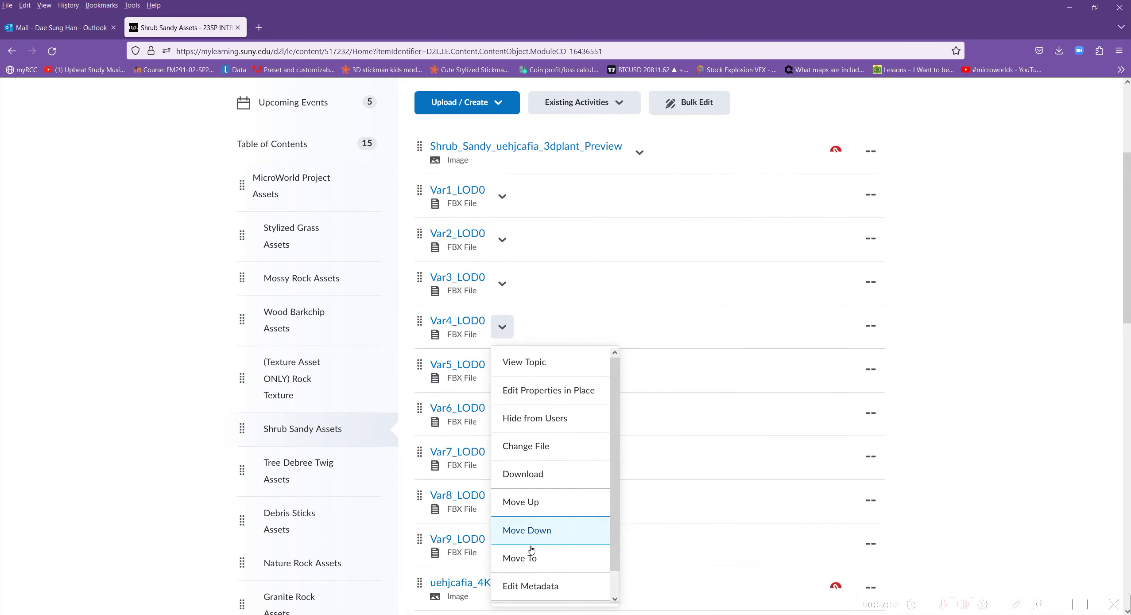
pyautogui.click(524, 473)
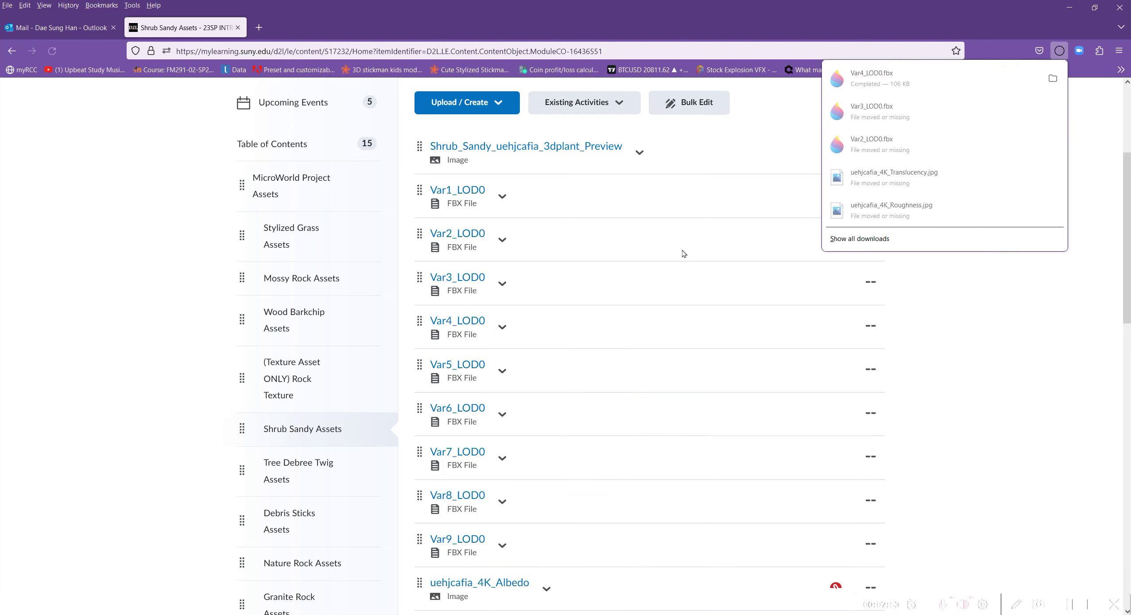
# Move the downloaded Var4_LOD0 FBX file from Downloads into the Shrub Sandy Tall Grass Asset folder and clear the folder windows off the course page
pyautogui.click(1051, 81)
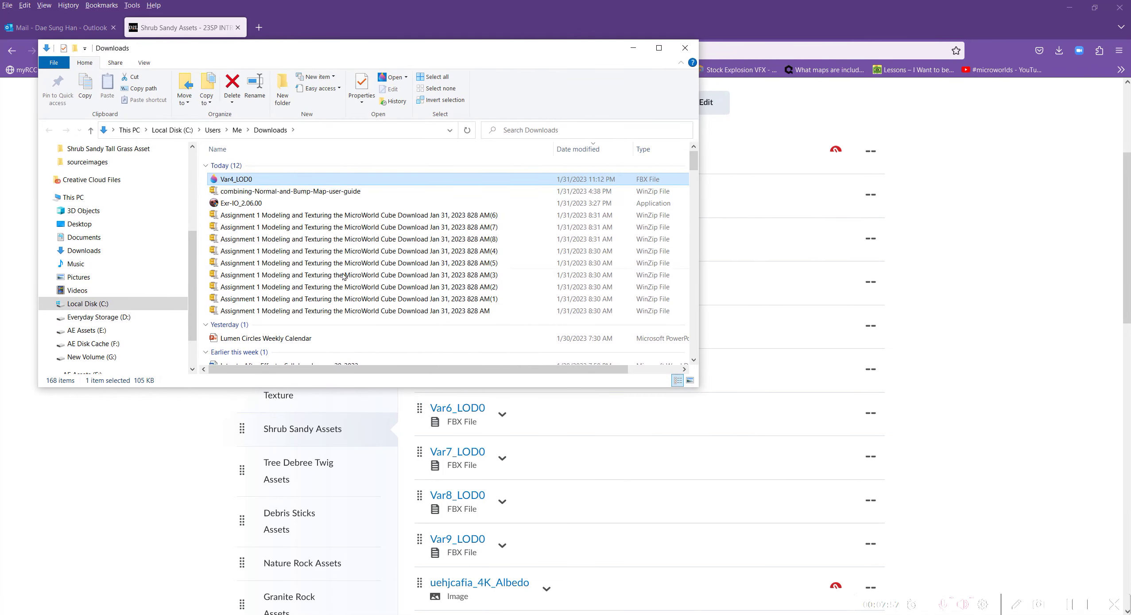
pyautogui.moveTo(1130, 247); pyautogui.dragTo(634, 254)
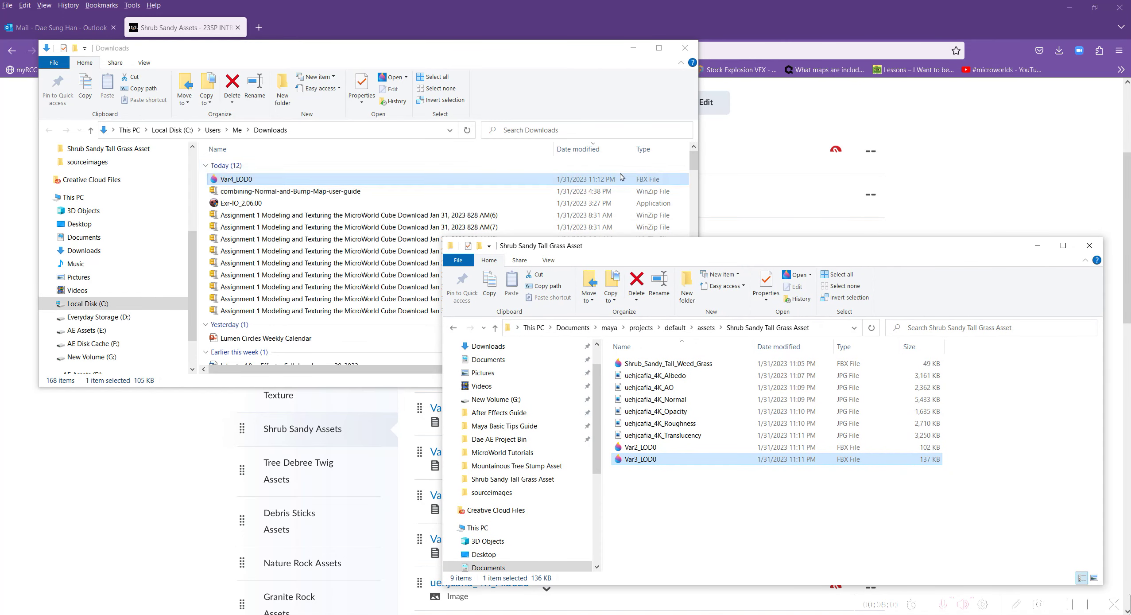
pyautogui.moveTo(240, 184); pyautogui.dragTo(684, 545)
pyautogui.click(685, 48)
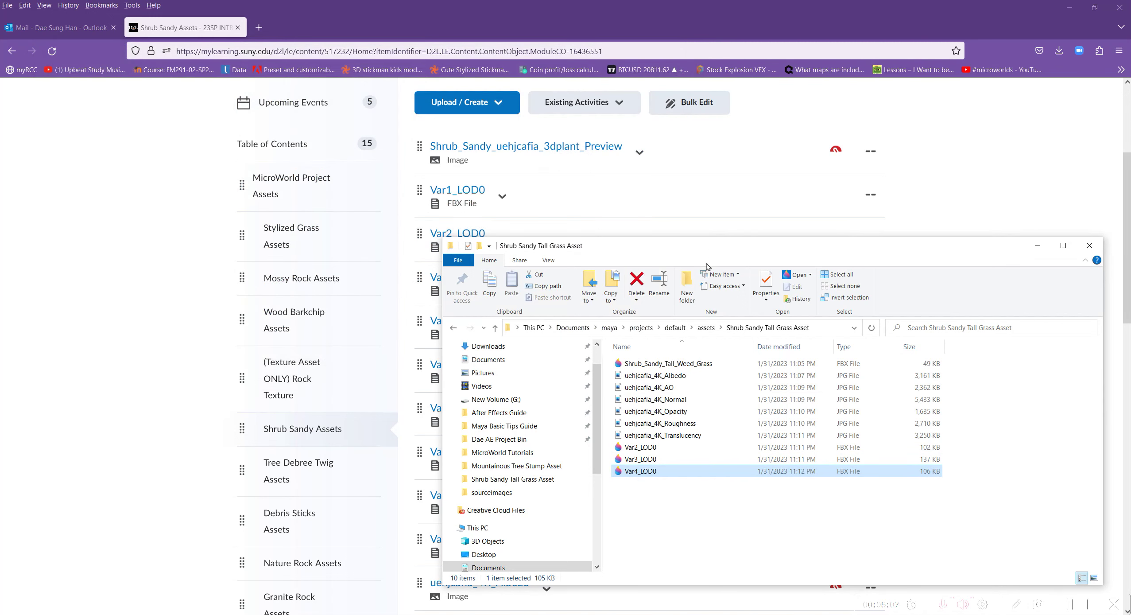
pyautogui.moveTo(711, 254); pyautogui.dragTo(1130, 256)
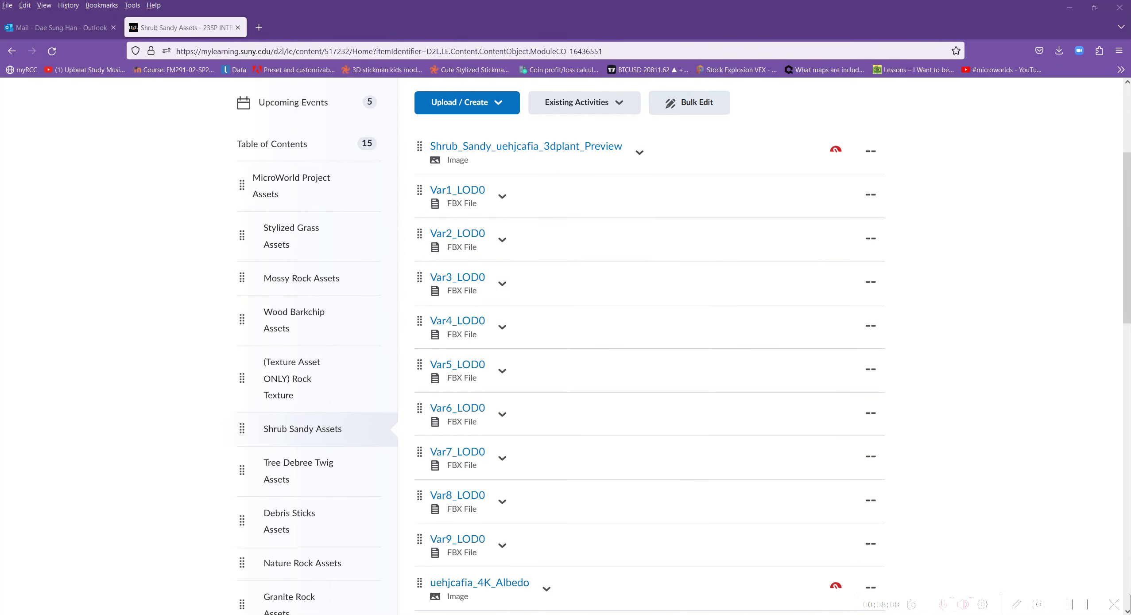
# Download the Var5_LOD0 FBX file from the Shrub Sandy Assets module
pyautogui.click(502, 371)
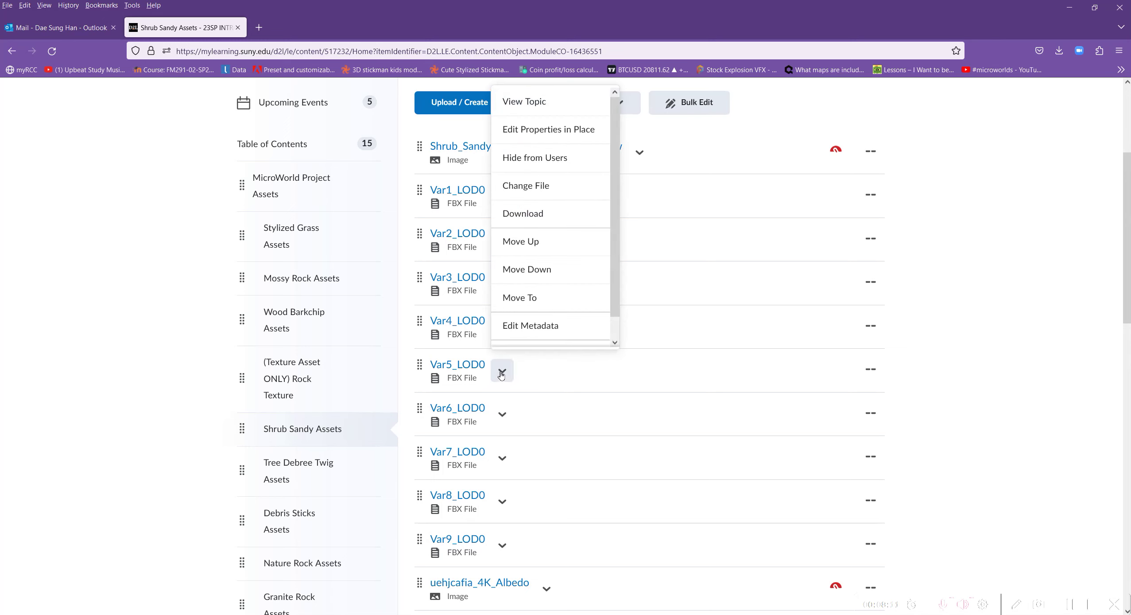
pyautogui.click(529, 214)
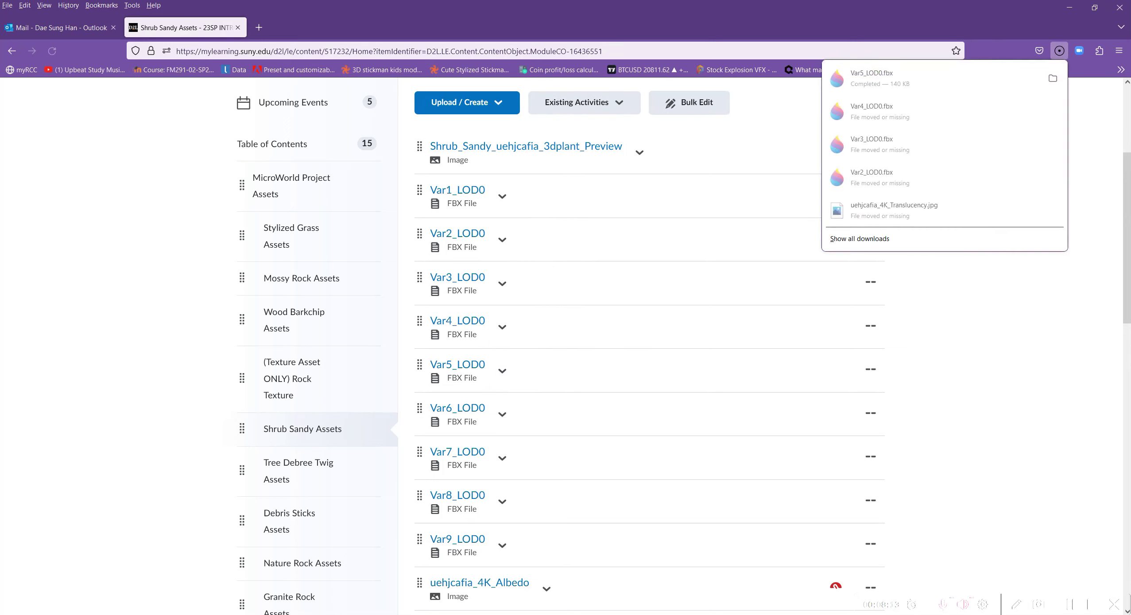
# Move the downloaded Var5_LOD0 FBX file from Downloads into the Shrub Sandy Tall Grass Asset folder, then clear the folder and browser windows away
pyautogui.click(1053, 79)
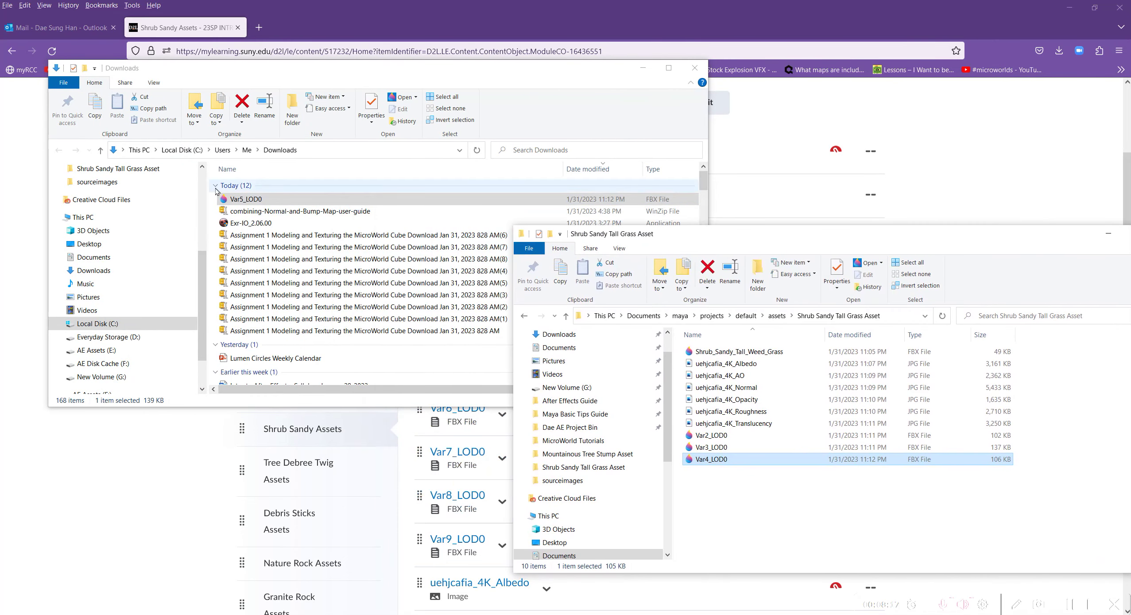
pyautogui.moveTo(236, 202); pyautogui.dragTo(815, 528)
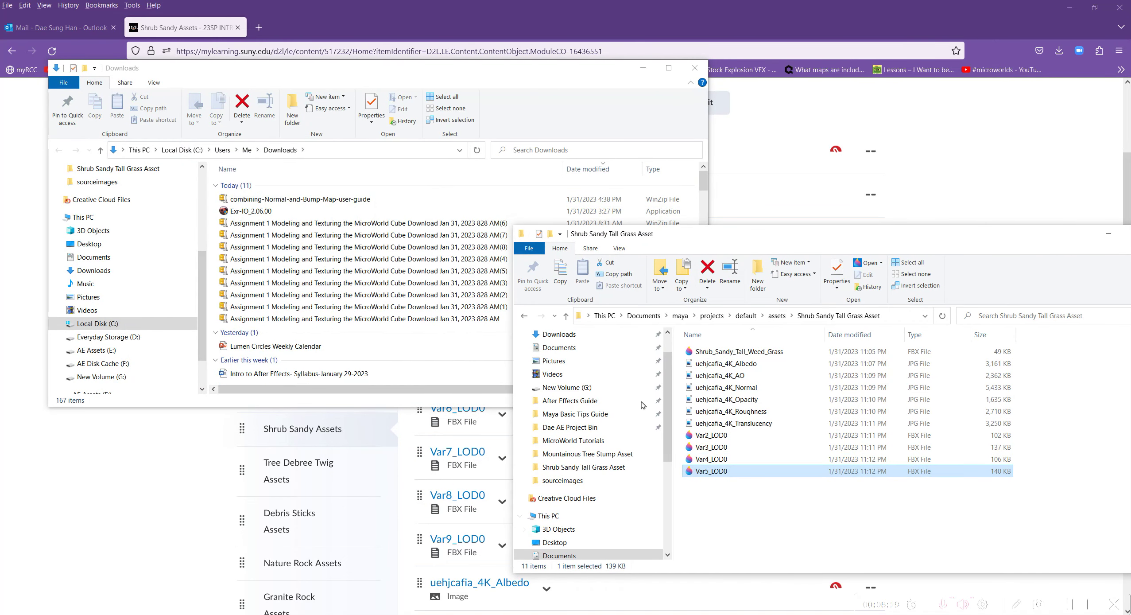
pyautogui.click(695, 68)
pyautogui.moveTo(779, 239); pyautogui.dragTo(556, 160)
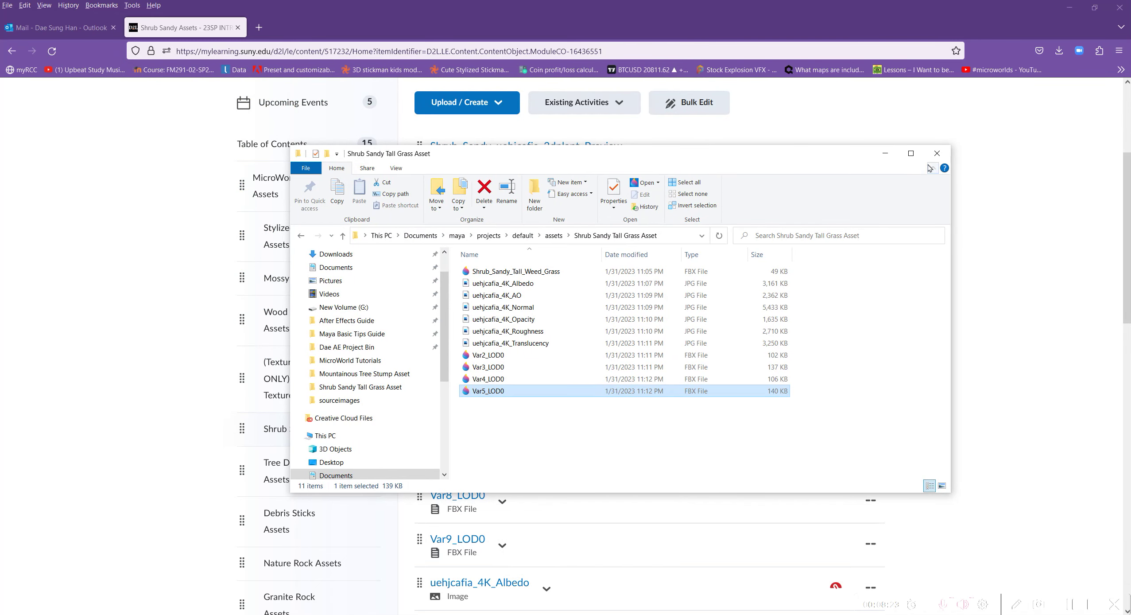
pyautogui.click(936, 153)
pyautogui.click(1069, 8)
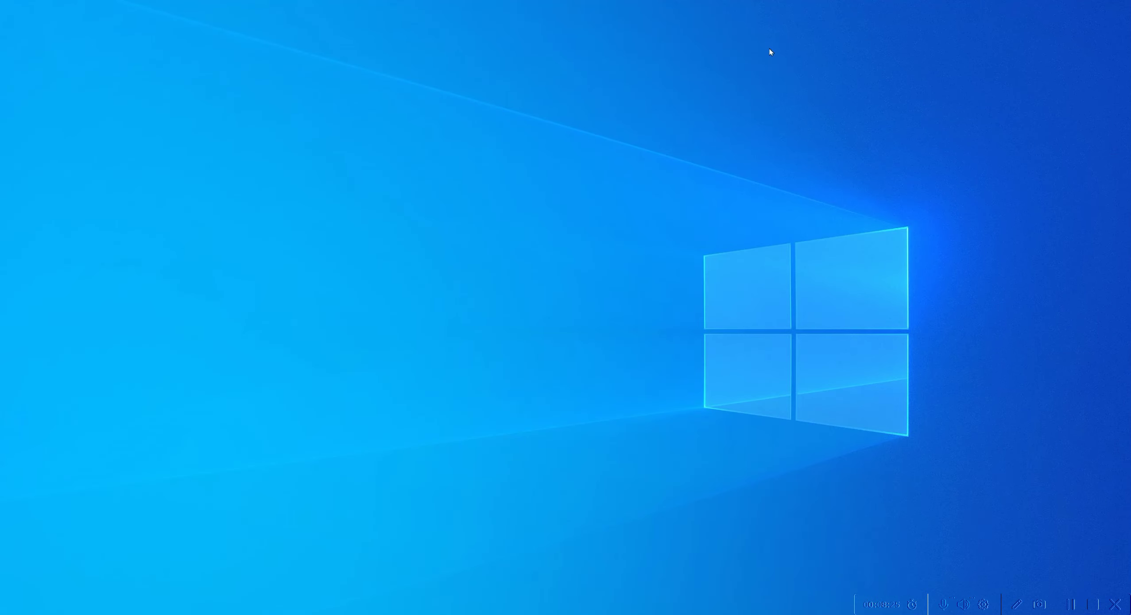
# Switch to Maya and import the Shrub_Sandy_Tall_Weed_Grass FBX from the Shrub Sandy Tall Grass Asset folder into the scene
pyautogui.hotkey('alt', 'Tab')
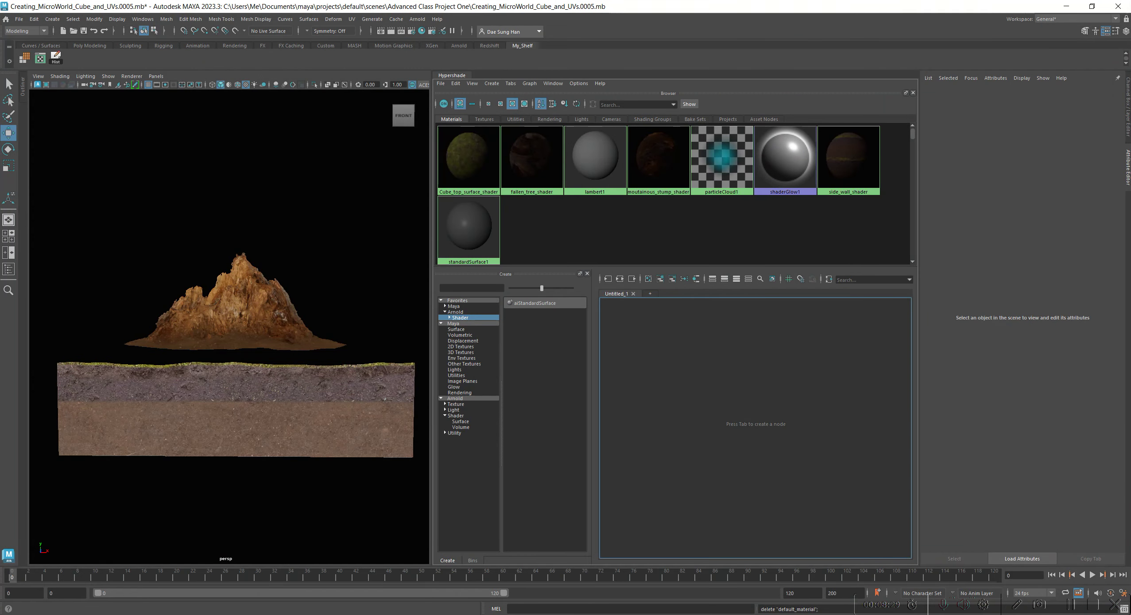
pyautogui.press('super+e')
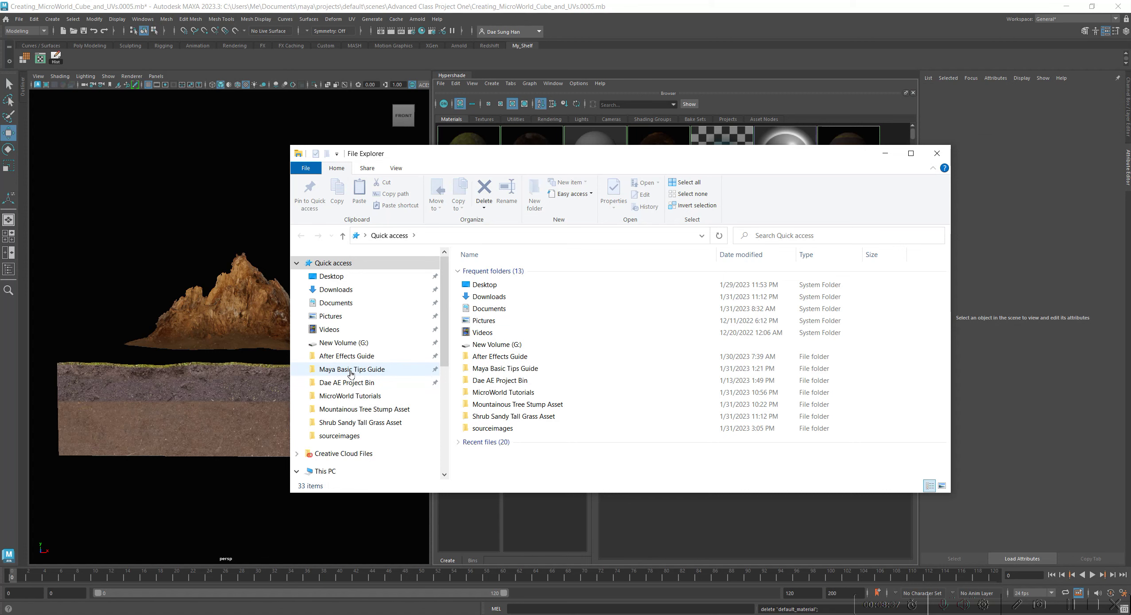
pyautogui.click(361, 424)
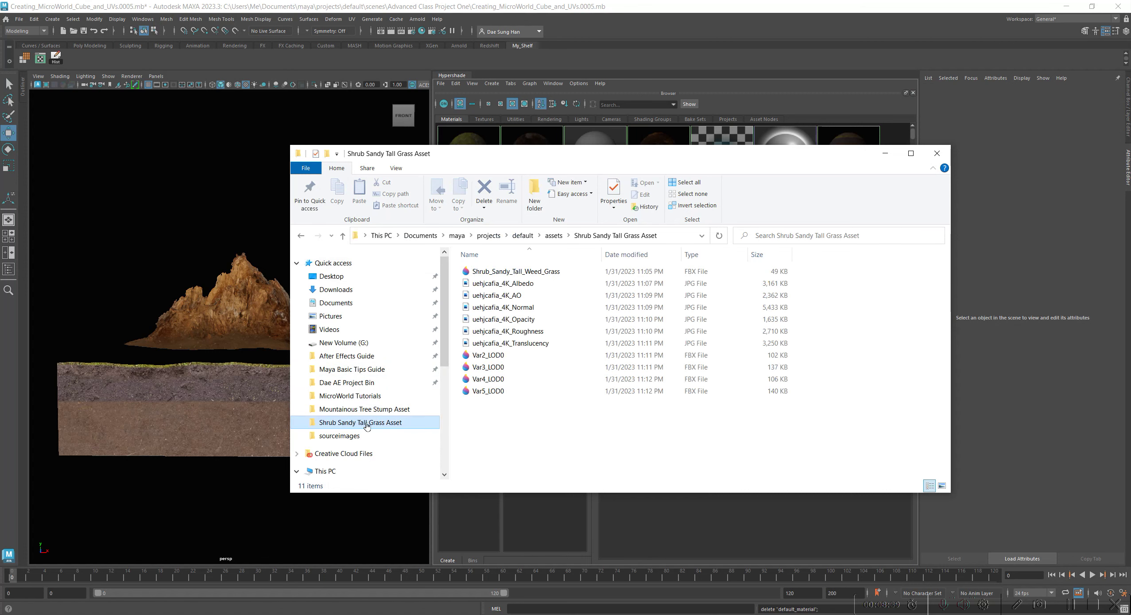
pyautogui.moveTo(470, 159); pyautogui.dragTo(690, 107)
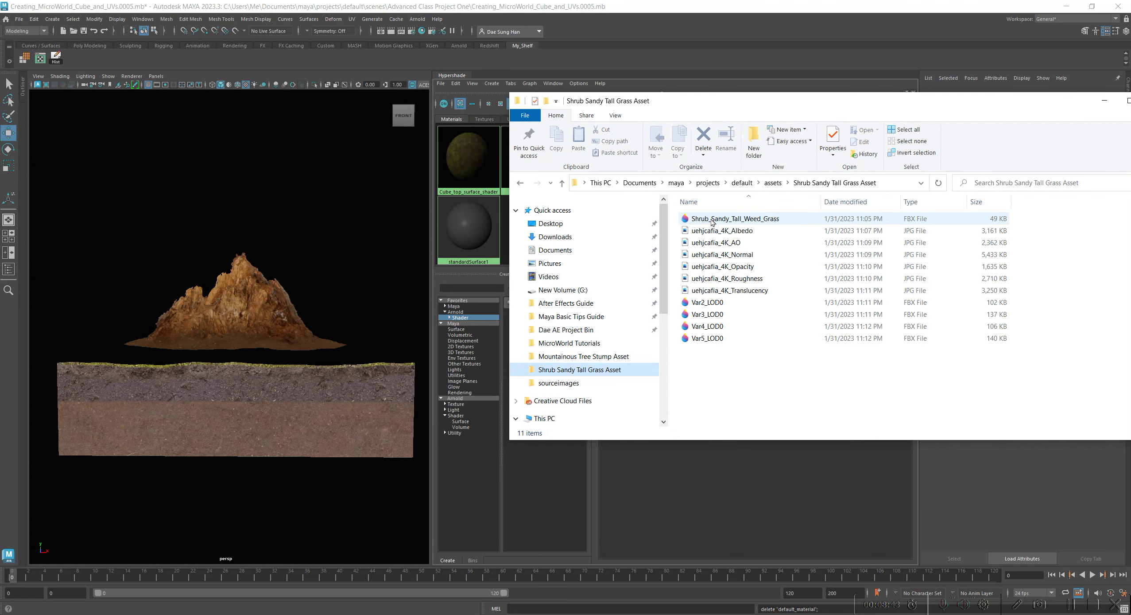
pyautogui.moveTo(712, 222); pyautogui.dragTo(196, 249)
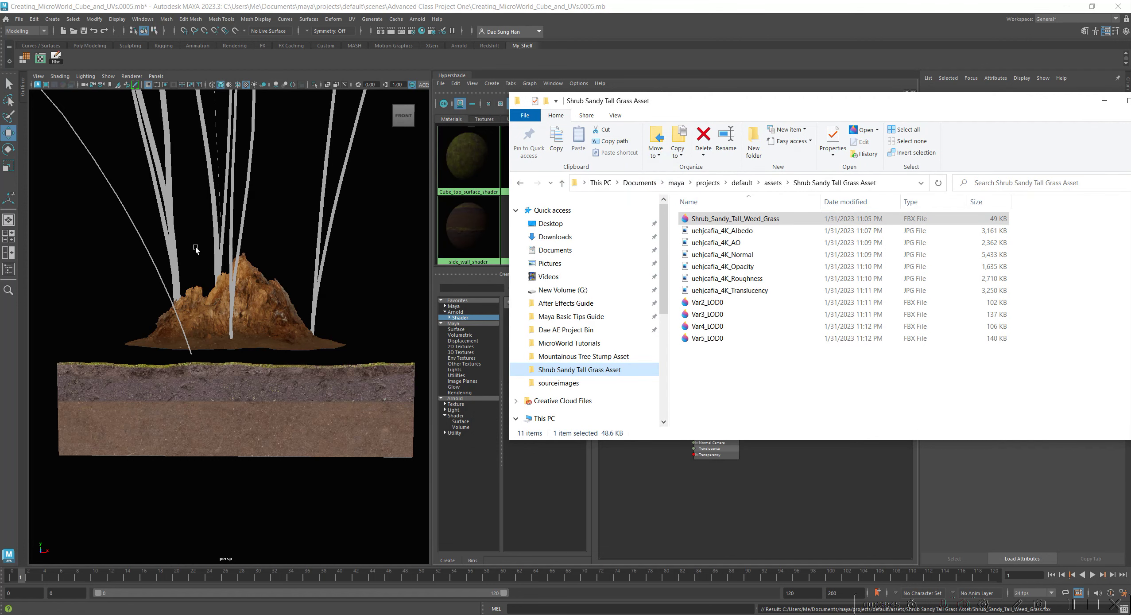
pyautogui.scroll(-5, 269, 312)
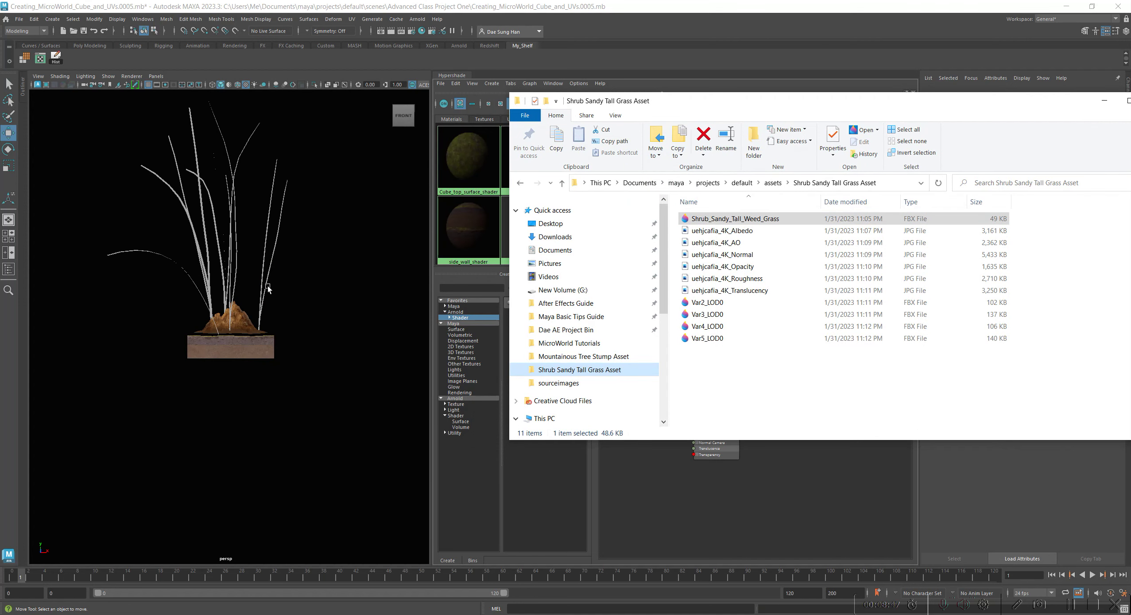
pyautogui.click(267, 288)
# Select the imported grass model, show the Outliner and widen the perspective viewport
pyautogui.keyDown('alt'); pyautogui.moveTo(250, 279); pyautogui.dragTo(295, 300); pyautogui.keyUp('alt')
pyautogui.scroll(5, 294, 278)
pyautogui.scroll(1, 295, 278)
pyautogui.click(288, 230)
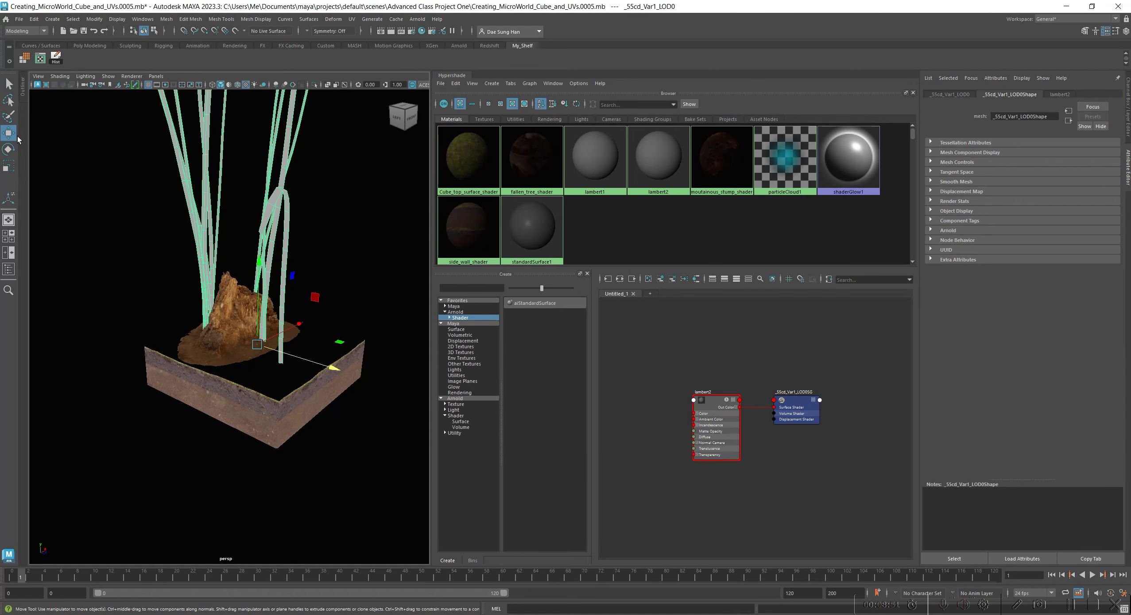
pyautogui.click(26, 86)
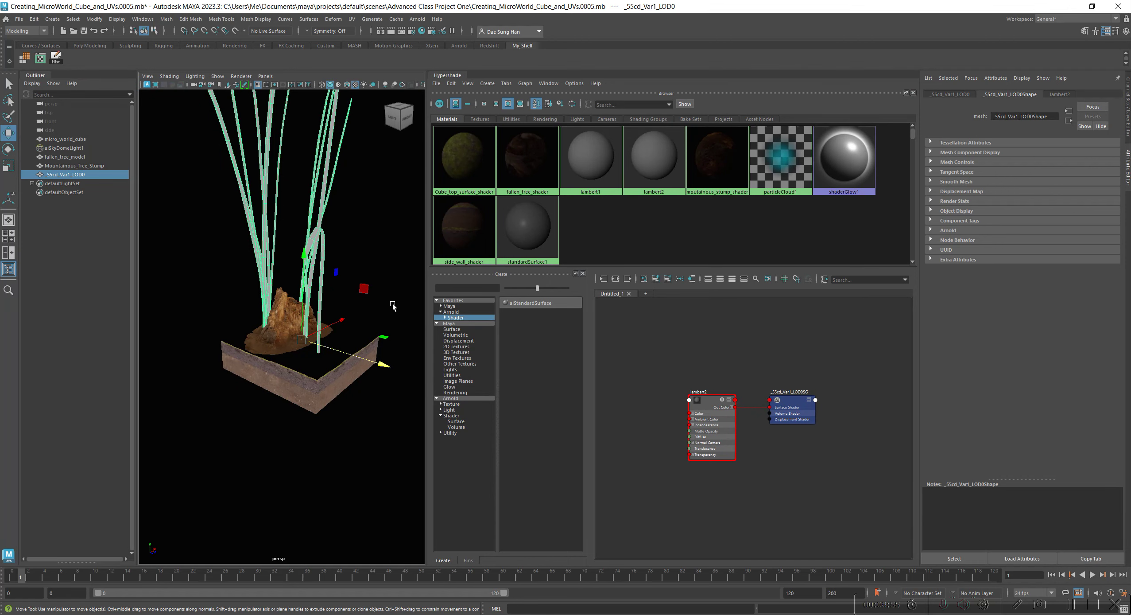
pyautogui.moveTo(426, 260); pyautogui.dragTo(700, 261)
pyautogui.keyDown('alt'); pyautogui.moveTo(465, 337); pyautogui.dragTo(495, 406); pyautogui.keyUp('alt')
pyautogui.keyDown('alt'); pyautogui.moveTo(495, 406); pyautogui.dragTo(456, 432, button='right'); pyautogui.keyUp('alt')
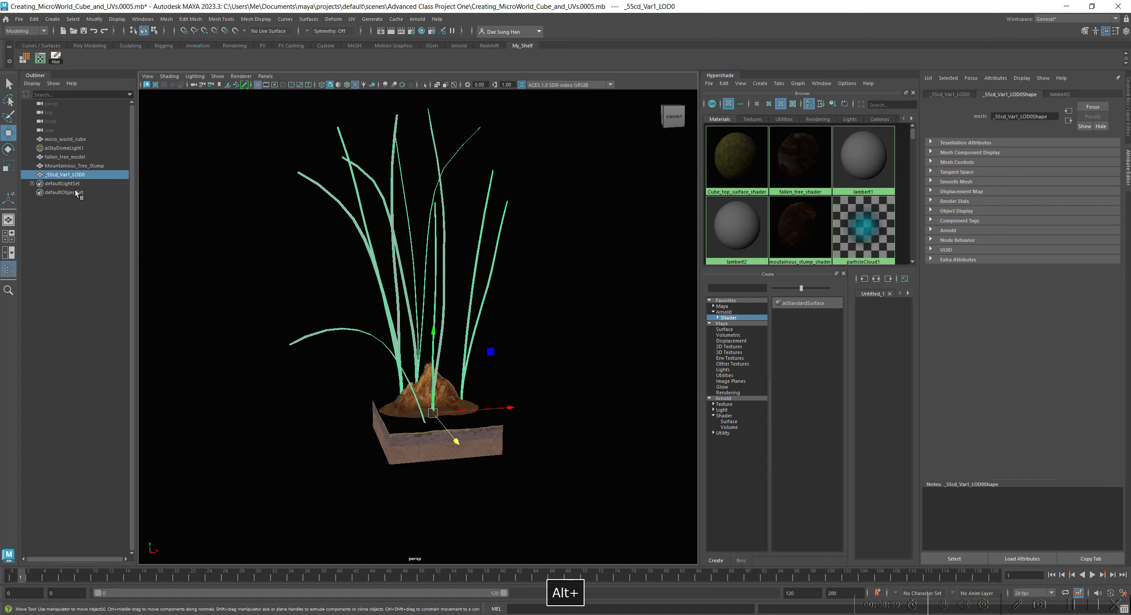
# Rename the imported grass model in the Outliner as "Shrub Sandy Tall Grass Bunch"
pyautogui.doubleClick(71, 176)
pyautogui.write('tl')
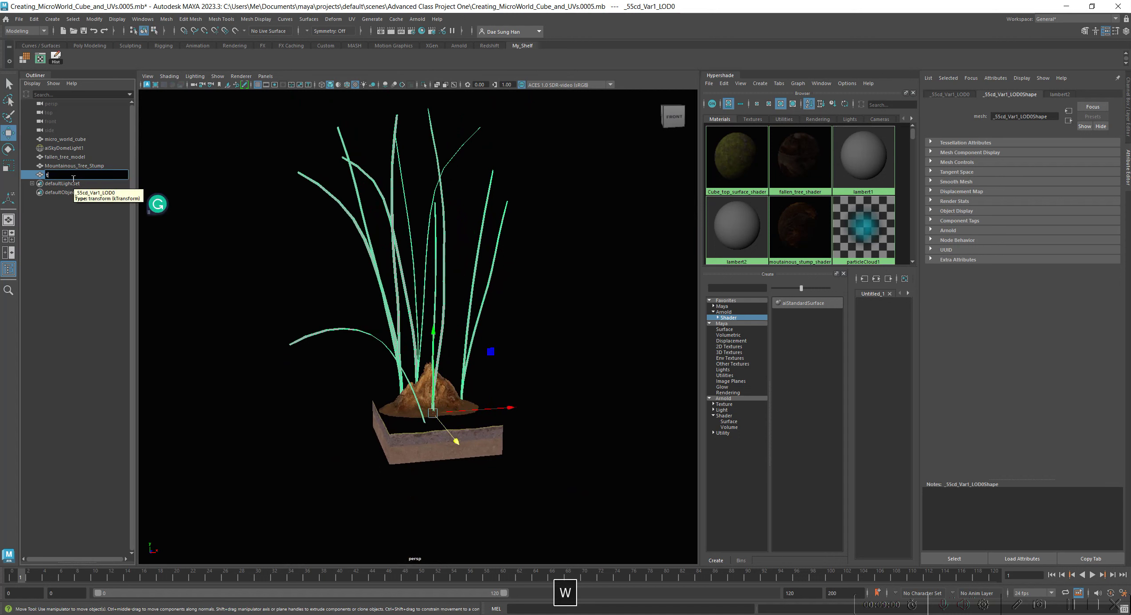
pyautogui.press('BackSpace')
pyautogui.write('a')
pyautogui.press('BackSpace')
pyautogui.press('BackSpace')
pyautogui.write('Shr')
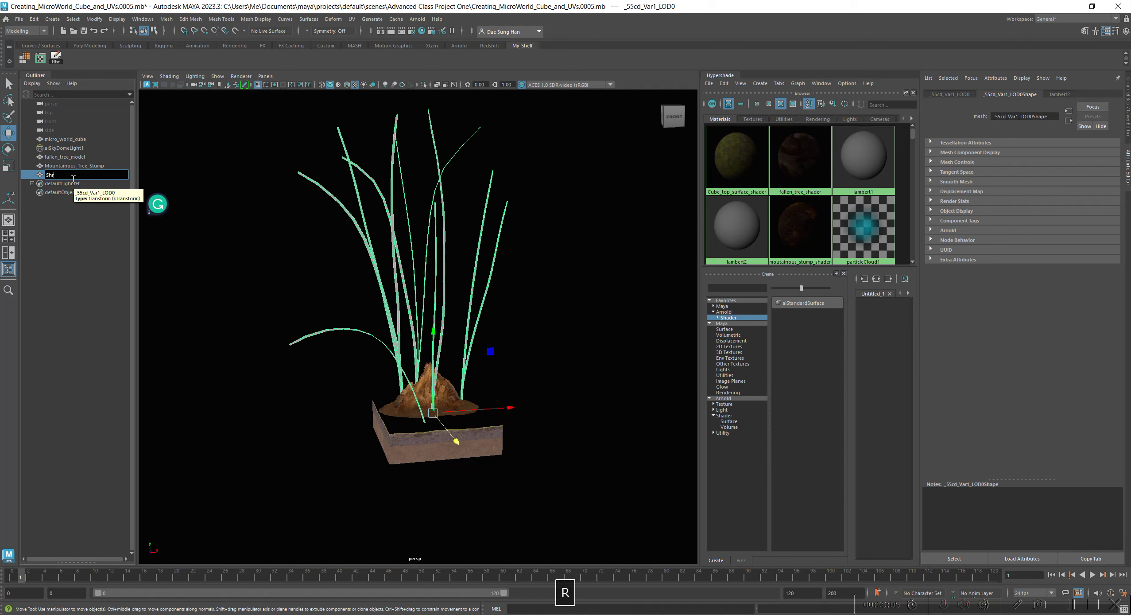
pyautogui.write('ub Sand Tall Grass')
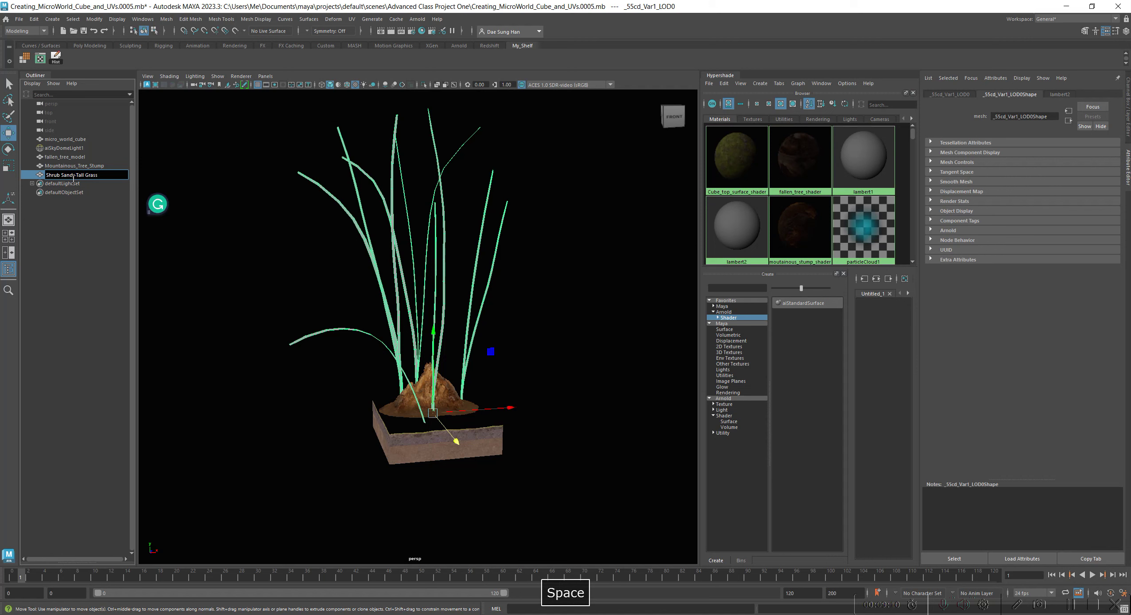
pyautogui.write(' G')
pyautogui.press('BackSpace')
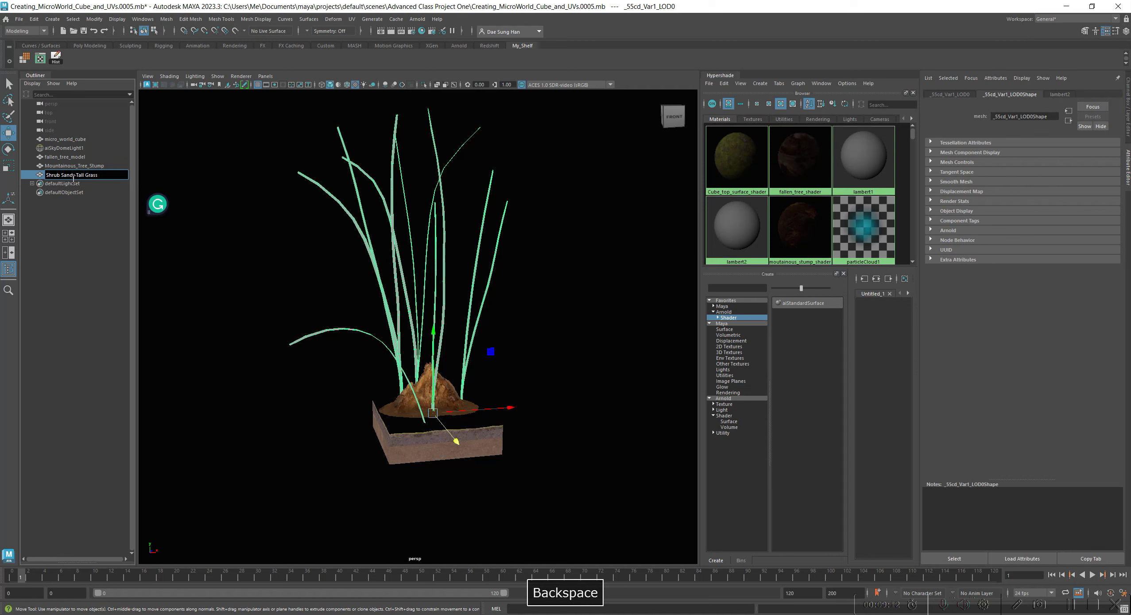
pyautogui.write('Bunch')
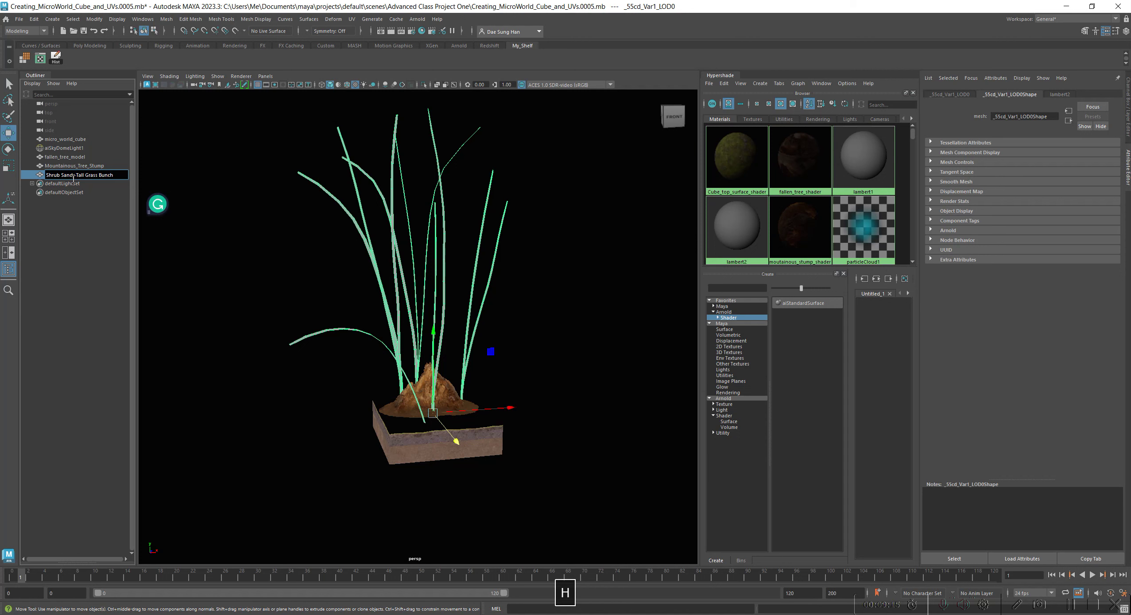
pyautogui.press('Return')
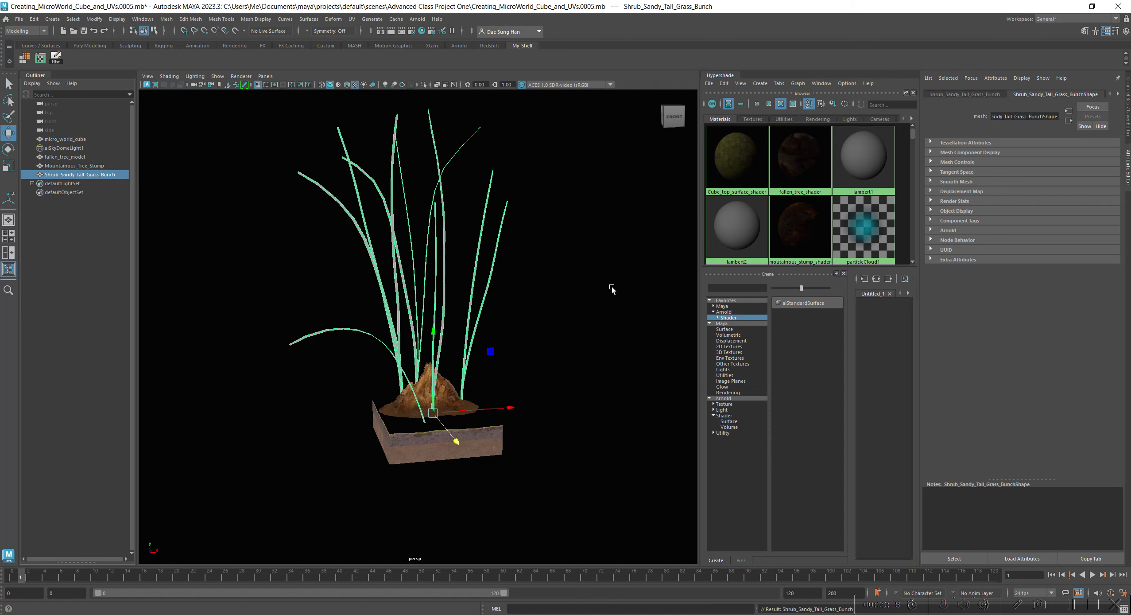
# Set Scale X, Y and Z of the grass bunch to 0.1
pyautogui.click(1127, 104)
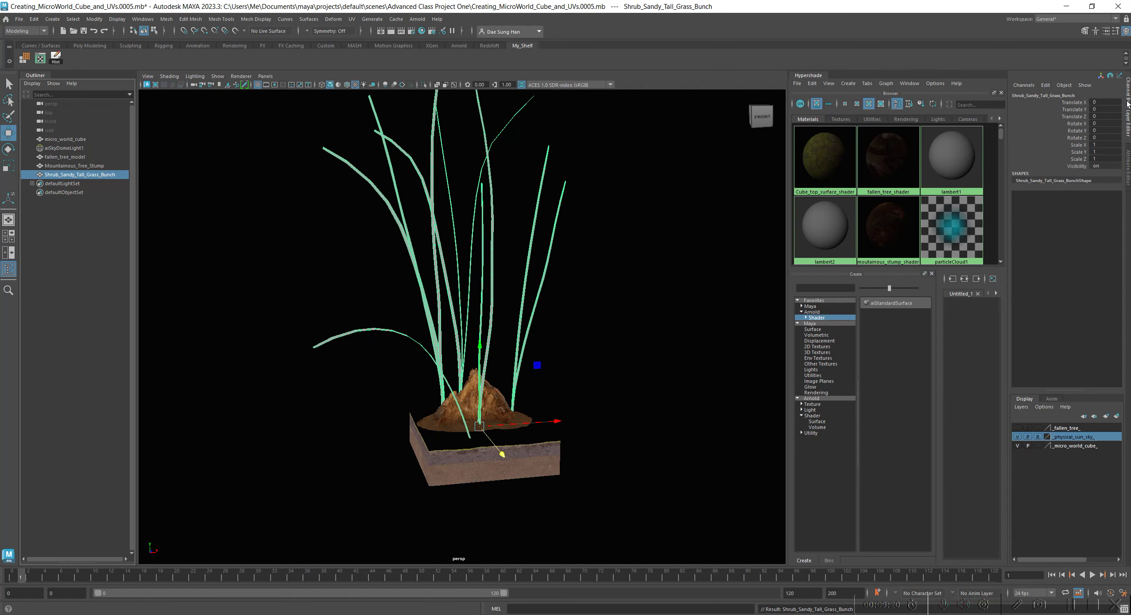
pyautogui.moveTo(1105, 146); pyautogui.dragTo(1105, 160)
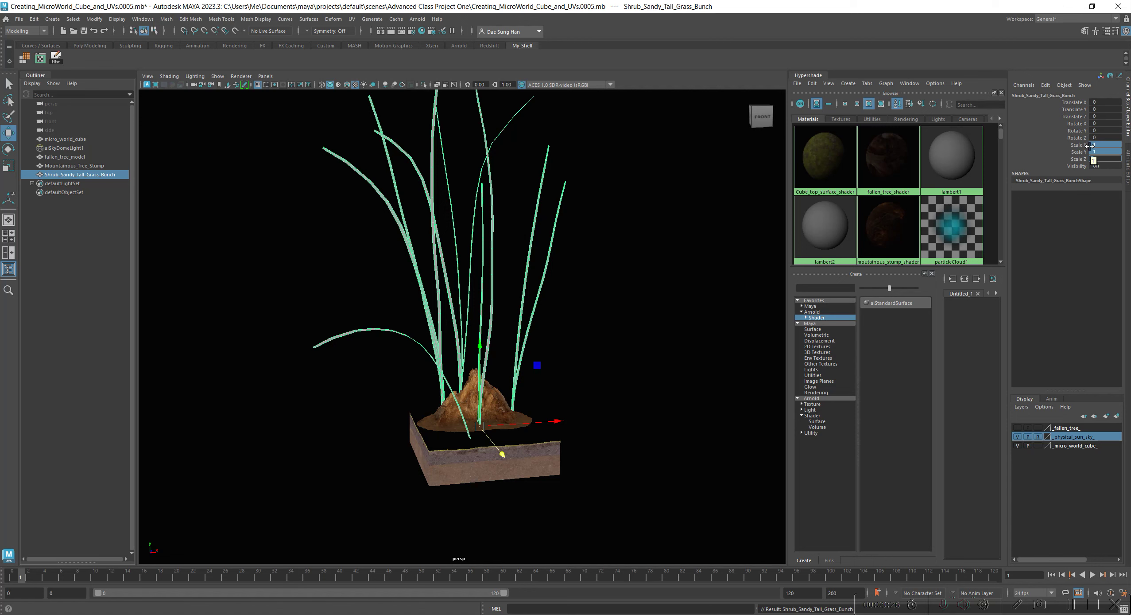
pyautogui.write('.5')
pyautogui.press('Return')
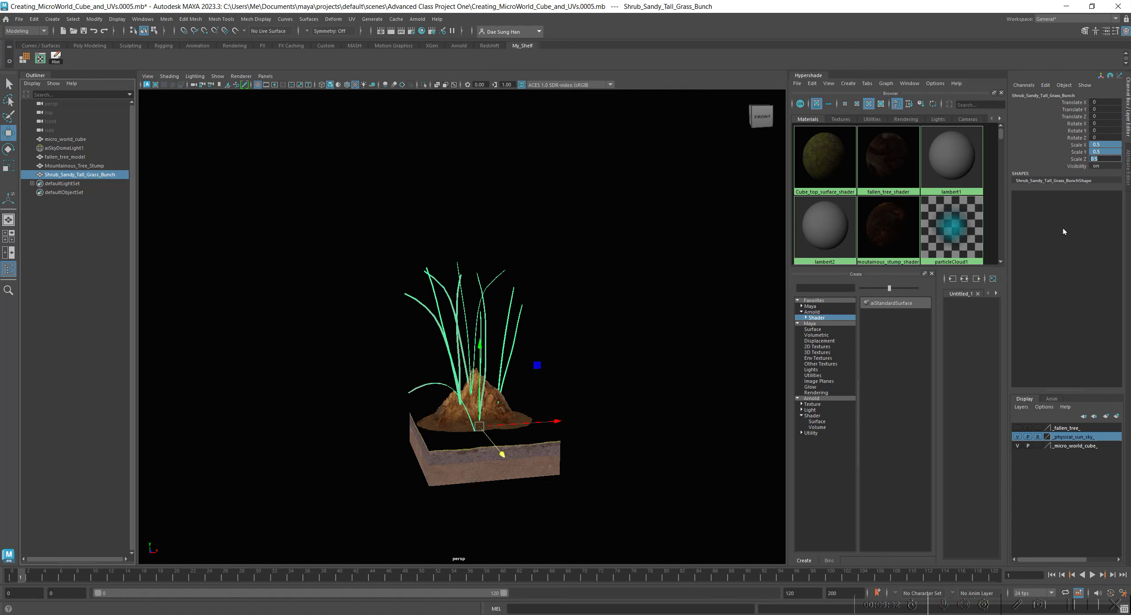
pyautogui.write('.1')
pyautogui.press('Return')
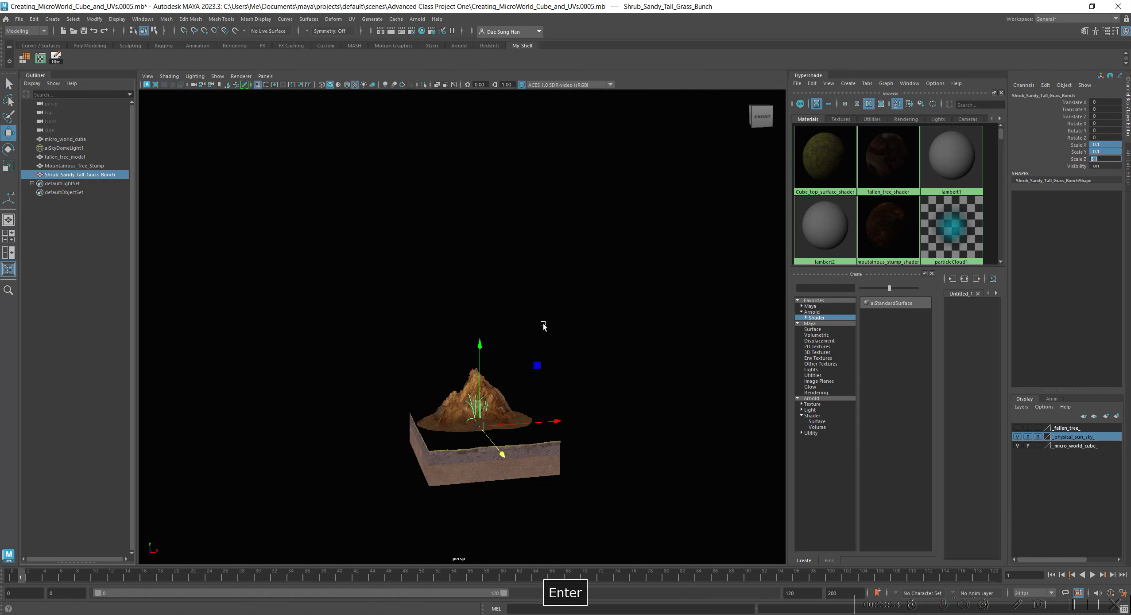
# Move the grass bunch beside the tree stump, to about -13.25 in Translate X and 0.24 in Translate Y
pyautogui.keyDown('alt'); pyautogui.moveTo(465, 406); pyautogui.dragTo(642, 532, button='right'); pyautogui.keyUp('alt')
pyautogui.keyDown('alt'); pyautogui.moveTo(514, 425); pyautogui.dragTo(476, 253, button='middle'); pyautogui.keyUp('alt')
pyautogui.keyDown('alt'); pyautogui.moveTo(472, 239); pyautogui.dragTo(535, 262); pyautogui.keyUp('alt')
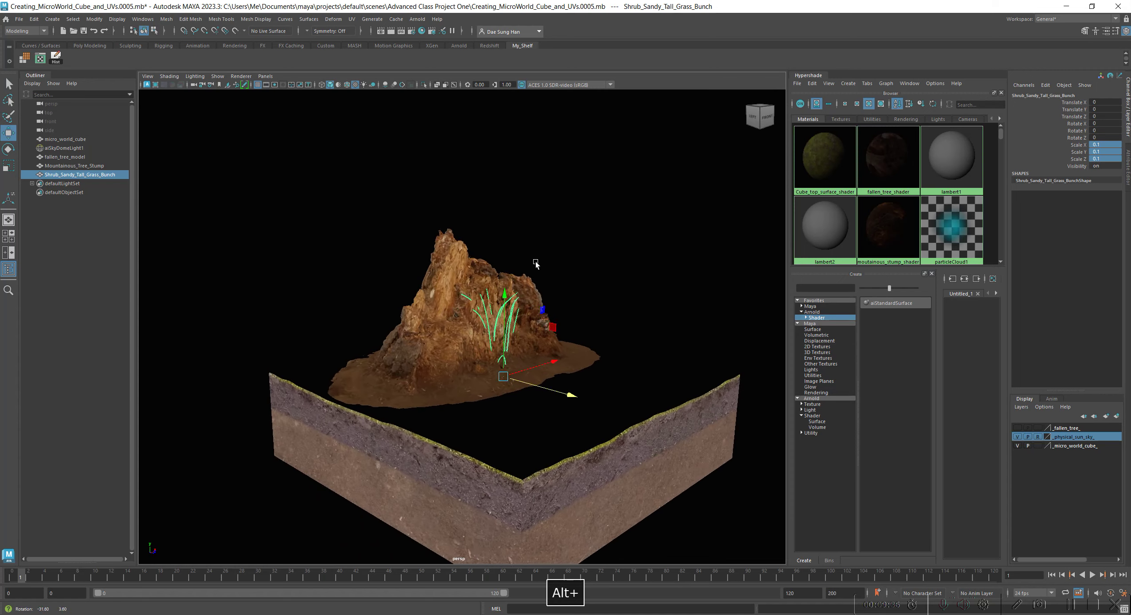
pyautogui.keyDown('alt'); pyautogui.moveTo(535, 263); pyautogui.dragTo(600, 398, button='right'); pyautogui.keyUp('alt')
pyautogui.keyDown('alt'); pyautogui.moveTo(602, 419); pyautogui.dragTo(535, 405); pyautogui.keyUp('alt')
pyautogui.keyDown('alt'); pyautogui.moveTo(535, 405); pyautogui.dragTo(526, 368, button='right'); pyautogui.keyUp('alt')
pyautogui.keyDown('alt'); pyautogui.moveTo(526, 368); pyautogui.dragTo(588, 300, button='middle'); pyautogui.keyUp('alt')
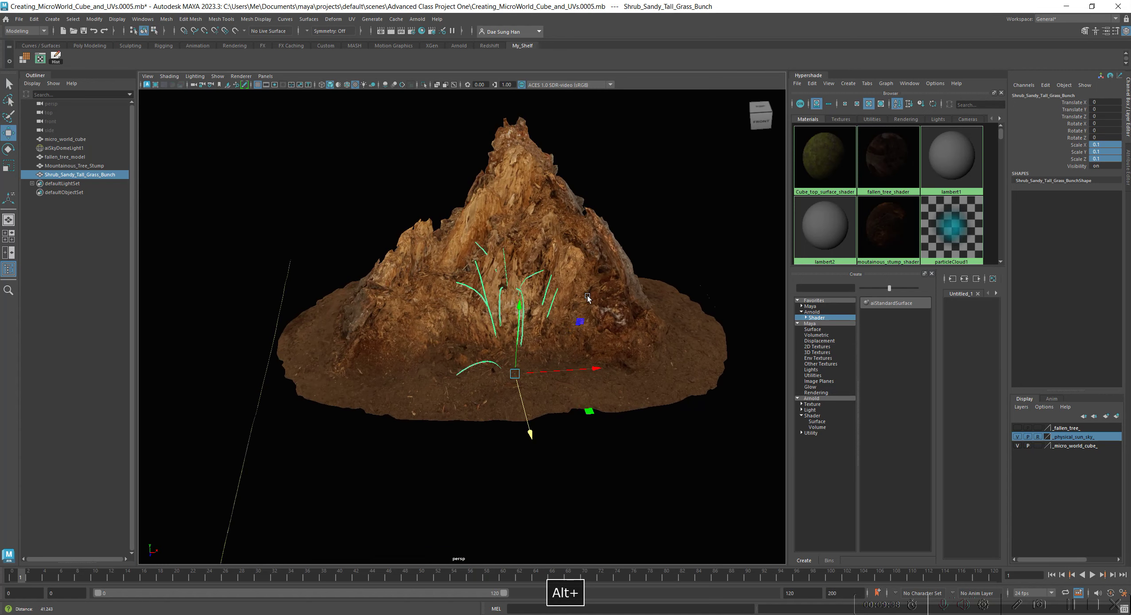
pyautogui.moveTo(594, 369); pyautogui.dragTo(384, 333)
pyautogui.moveTo(384, 333)
pyautogui.keyDown('alt'); pyautogui.mouseDown(button='right')
pyautogui.moveTo(428, 356)
pyautogui.moveTo(392, 346)
pyautogui.mouseUp(button='right'); pyautogui.keyUp('alt')
pyautogui.keyDown('alt'); pyautogui.moveTo(392, 347); pyautogui.dragTo(535, 321); pyautogui.keyUp('alt')
pyautogui.keyDown('alt'); pyautogui.moveTo(535, 320); pyautogui.dragTo(597, 360, button='right'); pyautogui.keyUp('alt')
pyautogui.moveTo(588, 352); pyautogui.dragTo(577, 338)
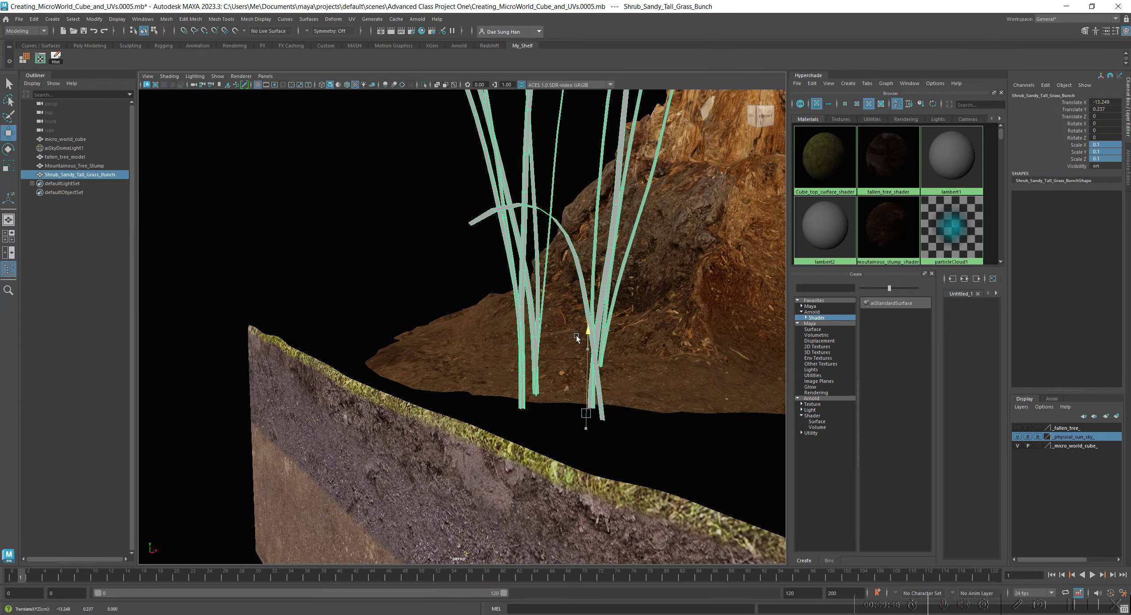
# Reposition the grass bunch in depth near the rear corner of the micro world cube, beside the stump
pyautogui.keyDown('alt'); pyautogui.moveTo(577, 338); pyautogui.dragTo(554, 334, button='right'); pyautogui.keyUp('alt')
pyautogui.keyDown('alt'); pyautogui.moveTo(554, 335); pyautogui.dragTo(606, 371); pyautogui.keyUp('alt')
pyautogui.keyDown('alt'); pyautogui.moveTo(606, 371); pyautogui.dragTo(544, 373, button='middle'); pyautogui.keyUp('alt')
pyautogui.moveTo(636, 428); pyautogui.dragTo(447, 338)
pyautogui.moveTo(375, 331)
pyautogui.mouseDown()
pyautogui.moveTo(478, 351)
pyautogui.moveTo(627, 483)
pyautogui.moveTo(765, 450)
pyautogui.moveTo(612, 460)
pyautogui.moveTo(498, 403)
pyautogui.moveTo(523, 380)
pyautogui.moveTo(582, 424)
pyautogui.moveTo(515, 427)
pyautogui.moveTo(507, 402)
pyautogui.moveTo(607, 326)
pyautogui.mouseUp()
# Turn on the wireframe display over the shaded models and deselect the grass bunch to check its placement around the stump
pyautogui.hotkey('alt', '5')
pyautogui.keyDown('alt'); pyautogui.moveTo(507, 358); pyautogui.dragTo(632, 517); pyautogui.keyUp('alt')
pyautogui.click(632, 517)
pyautogui.keyDown('alt'); pyautogui.moveTo(591, 452); pyautogui.dragTo(467, 444); pyautogui.keyUp('alt')
pyautogui.keyDown('alt'); pyautogui.moveTo(468, 444); pyautogui.dragTo(424, 364, button='right'); pyautogui.keyUp('alt')
pyautogui.keyDown('alt'); pyautogui.moveTo(423, 364); pyautogui.dragTo(664, 368); pyautogui.keyUp('alt')
# Enlarge the Hypershade next to the viewport and clear the lambert2 network from its node graph
pyautogui.moveTo(788, 318); pyautogui.dragTo(521, 298)
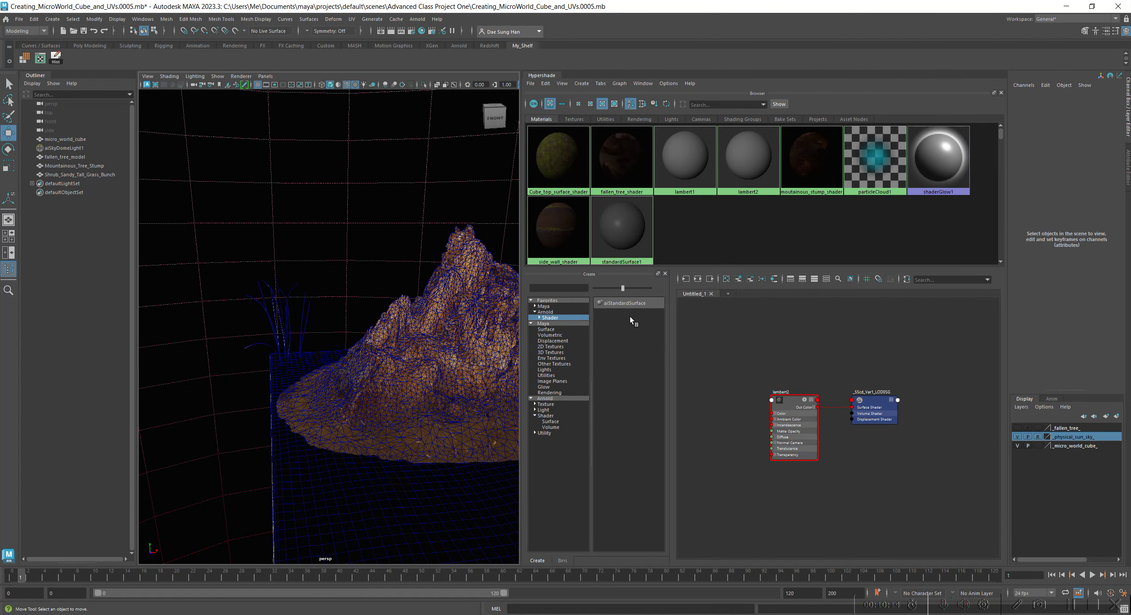
pyautogui.moveTo(671, 321); pyautogui.dragTo(719, 324)
pyautogui.moveTo(590, 325); pyautogui.dragTo(618, 331)
pyautogui.keyDown('alt'); pyautogui.moveTo(811, 352); pyautogui.dragTo(852, 354, button='right'); pyautogui.keyUp('alt')
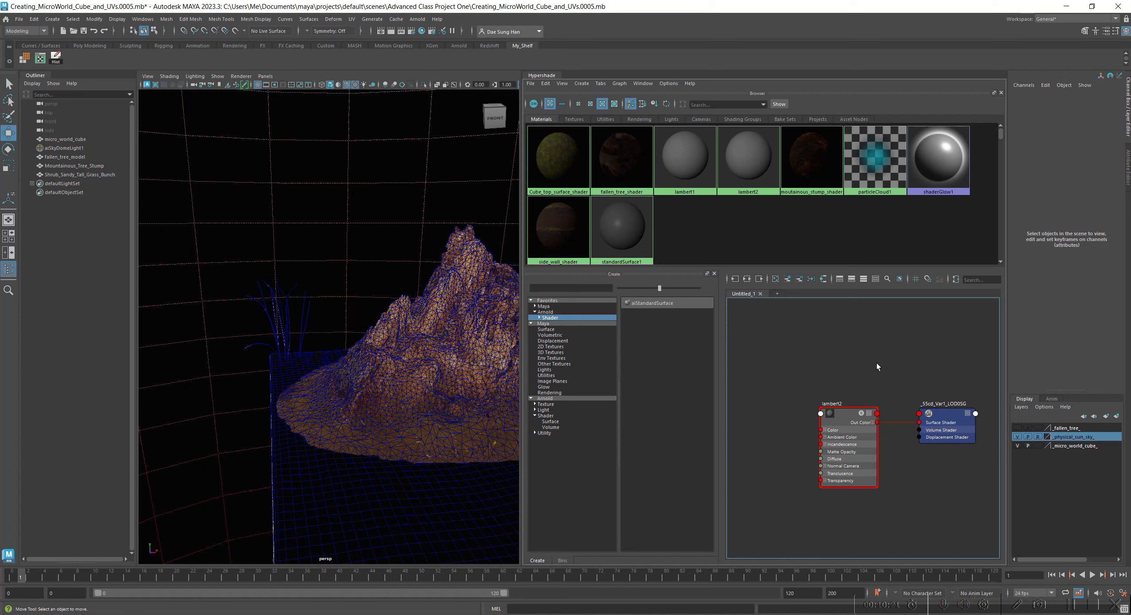
pyautogui.click(775, 279)
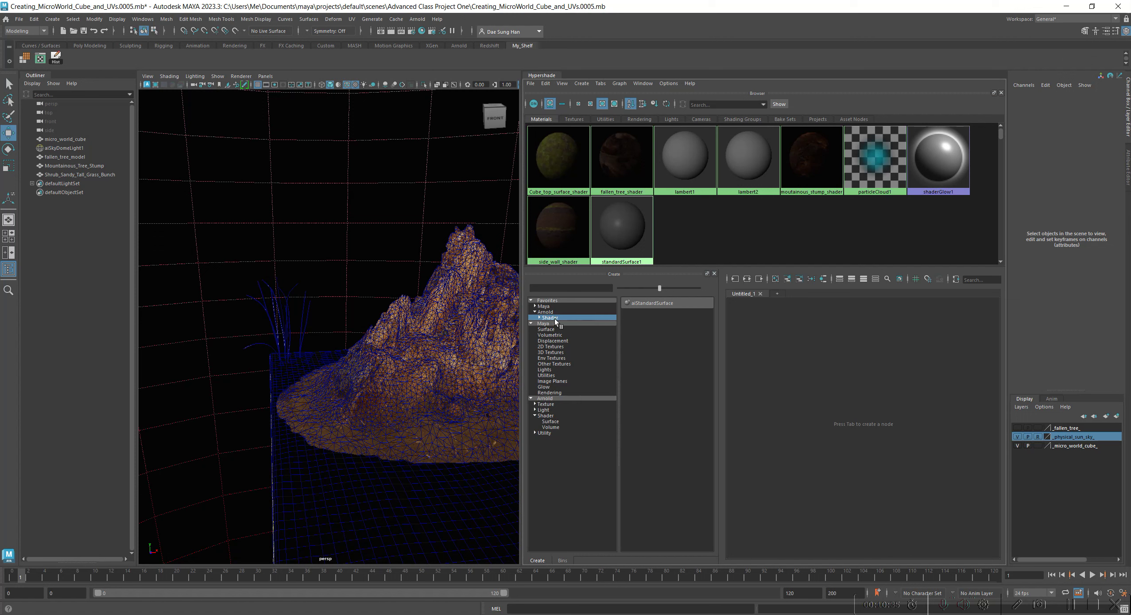
# Create an aiStandardSurface material in the Hypershade and widen the node work area
pyautogui.click(657, 305)
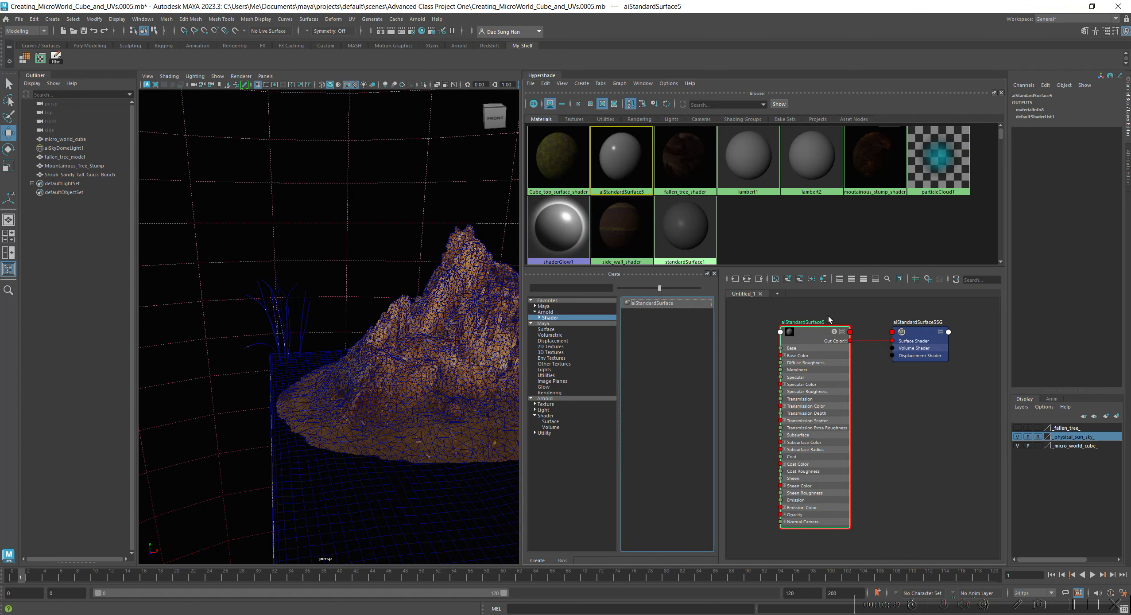
pyautogui.click(923, 352)
pyautogui.moveTo(520, 318); pyautogui.dragTo(419, 318)
# Name the new Arnold material "shrub sandy tall grass shader" and display its attributes
pyautogui.click(728, 332)
pyautogui.doubleClick(730, 329)
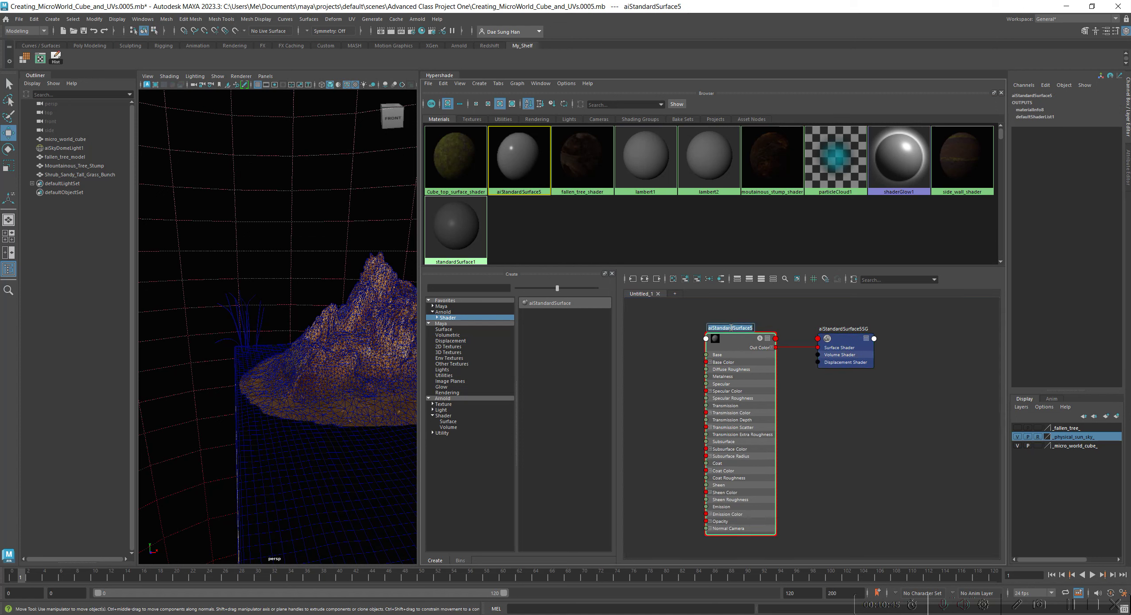
pyautogui.write('shrub ')
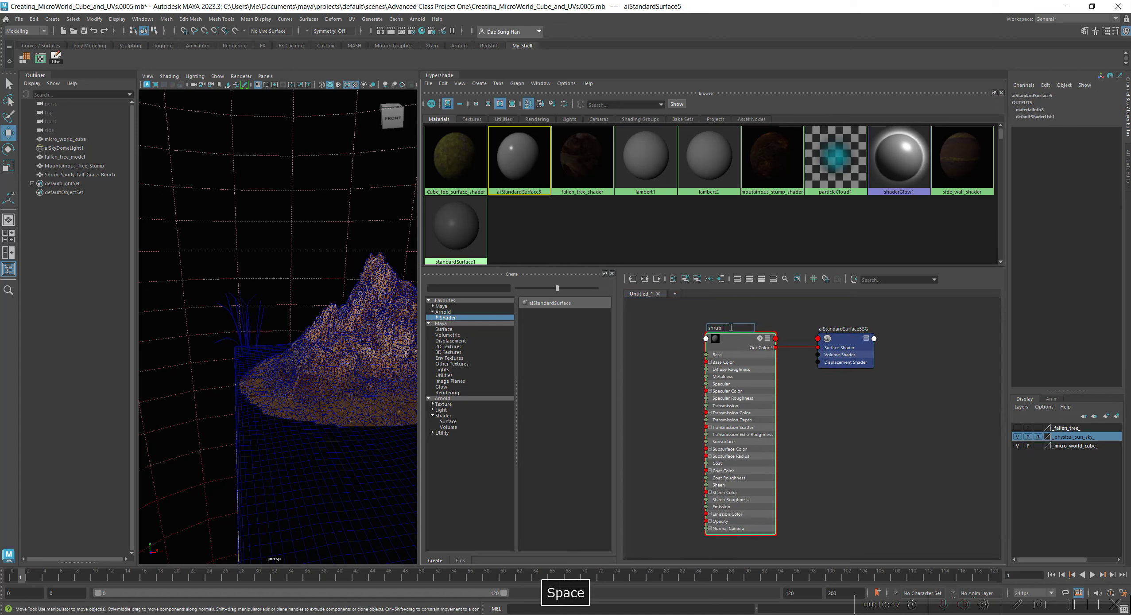
pyautogui.write('sandy tal')
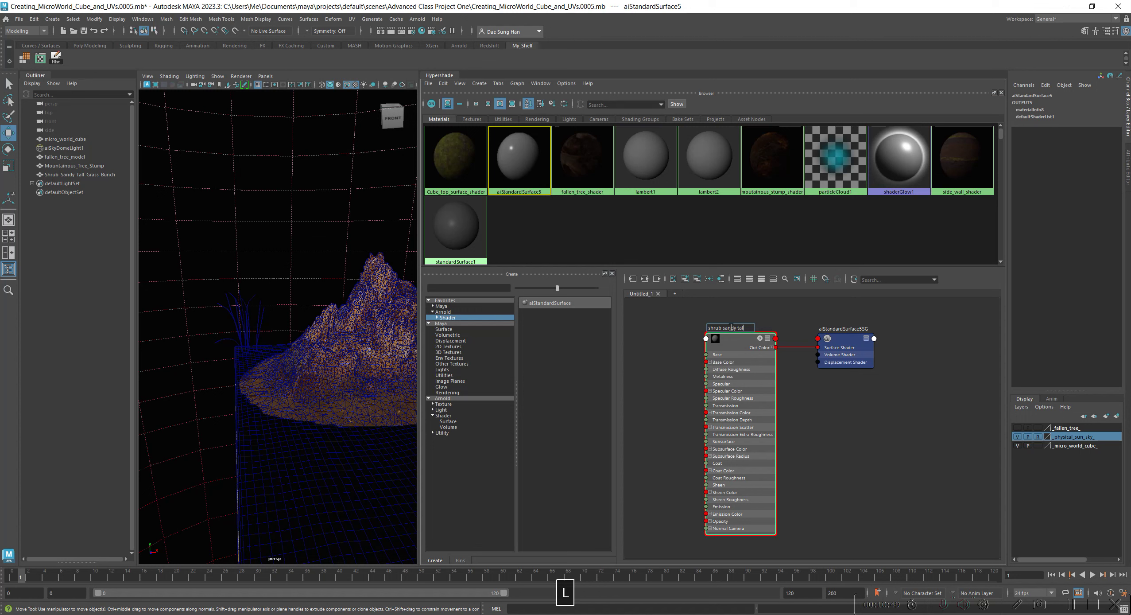
pyautogui.write('l grass shader')
pyautogui.press('Return')
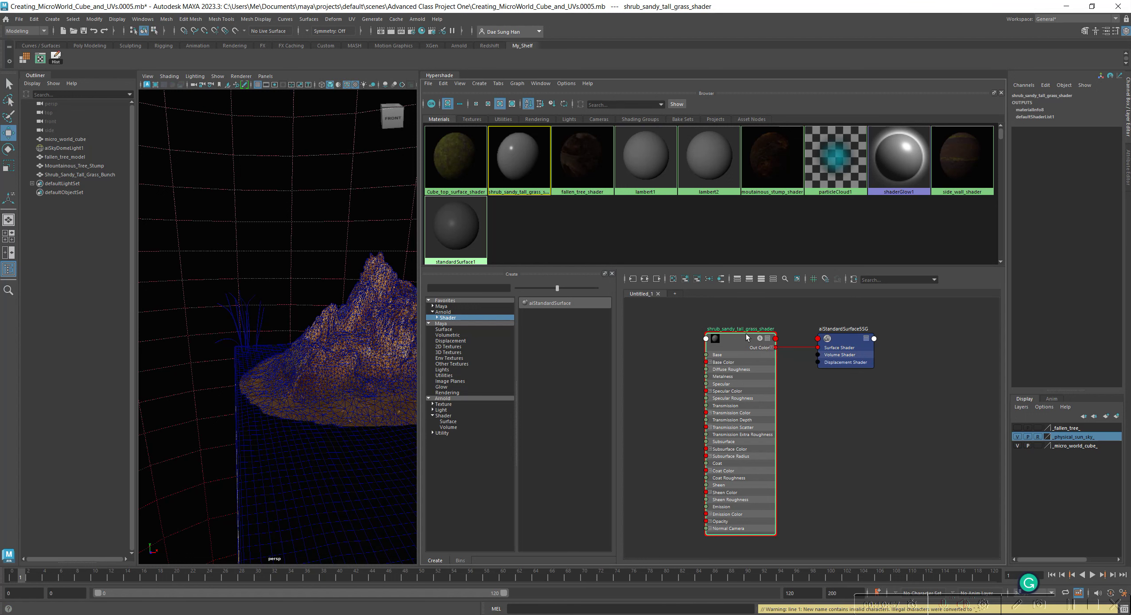
pyautogui.moveTo(758, 344); pyautogui.dragTo(765, 332)
pyautogui.click(1128, 166)
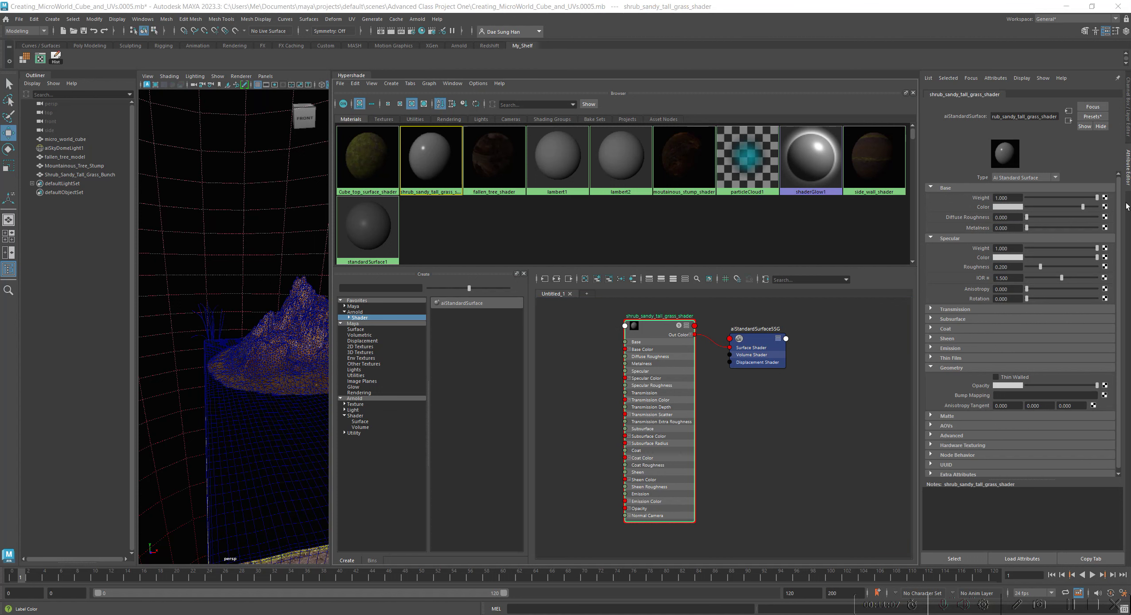
# Connect a File texture node to the grass shader's base color and tidy the texture nodes in the graph
pyautogui.moveTo(710, 171); pyautogui.dragTo(334, 131)
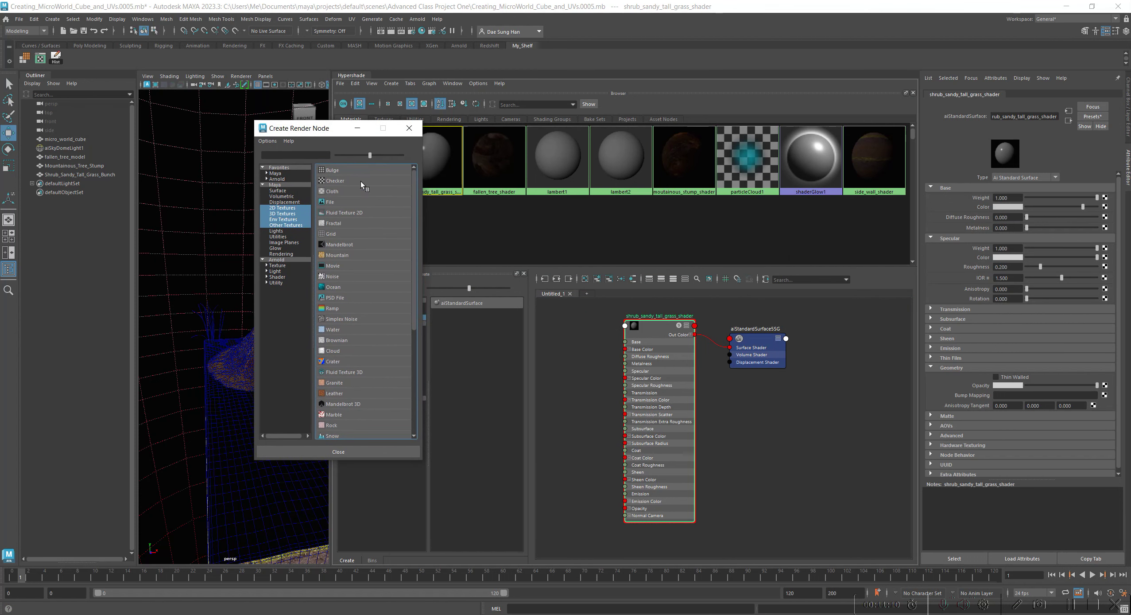
pyautogui.click(341, 202)
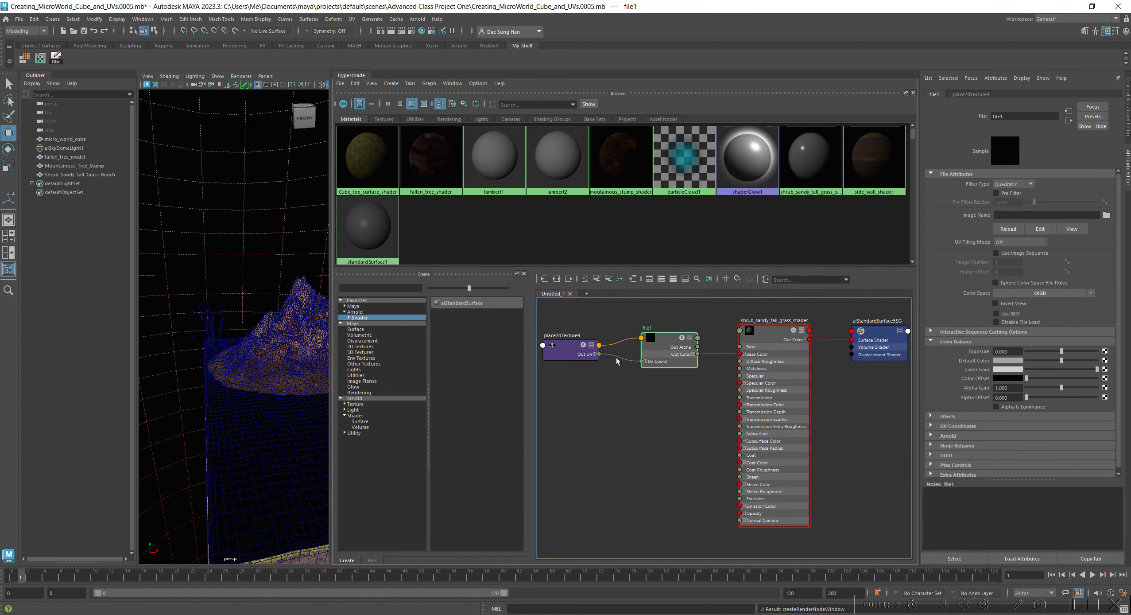
pyautogui.moveTo(667, 339); pyautogui.dragTo(660, 332)
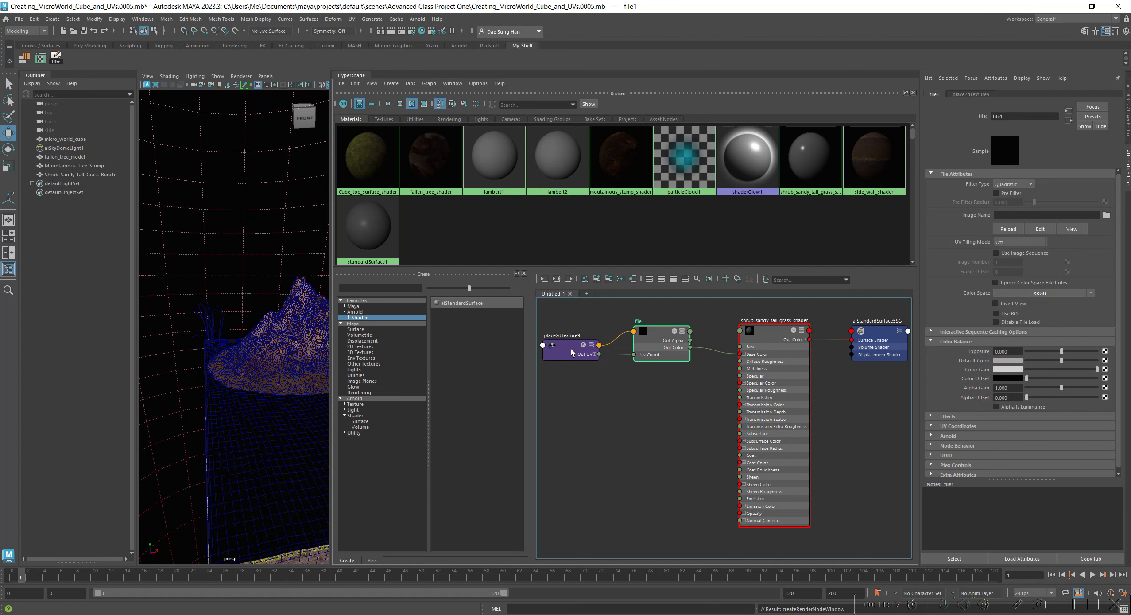
pyautogui.moveTo(572, 352); pyautogui.dragTo(569, 348)
# Rename the new file texture node "shrub sandy tall grass color texture"
pyautogui.doubleClick(641, 323)
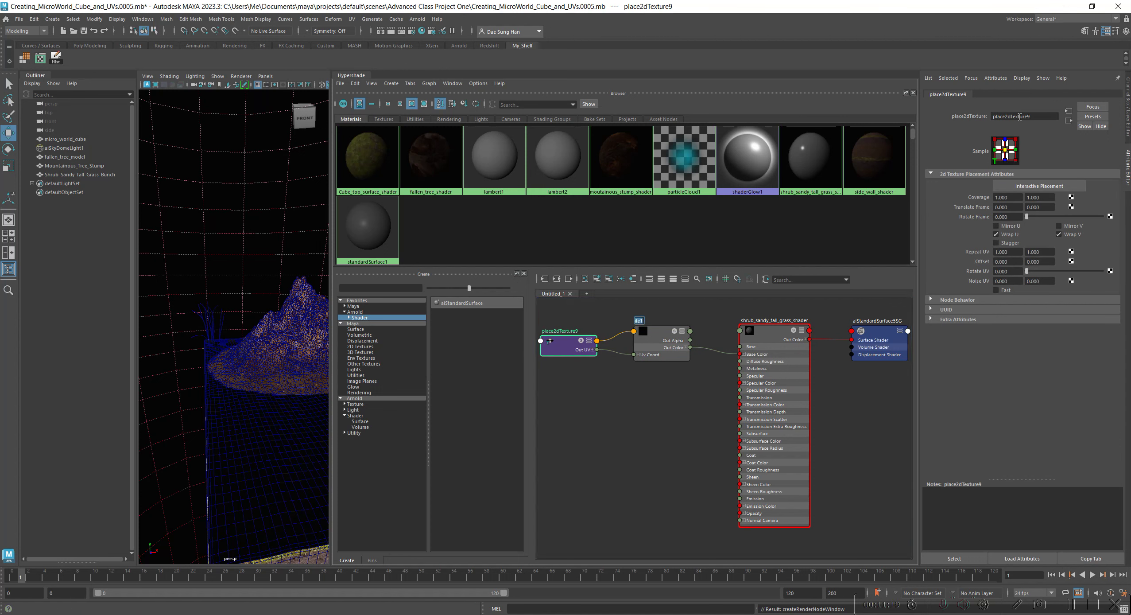
pyautogui.click(668, 336)
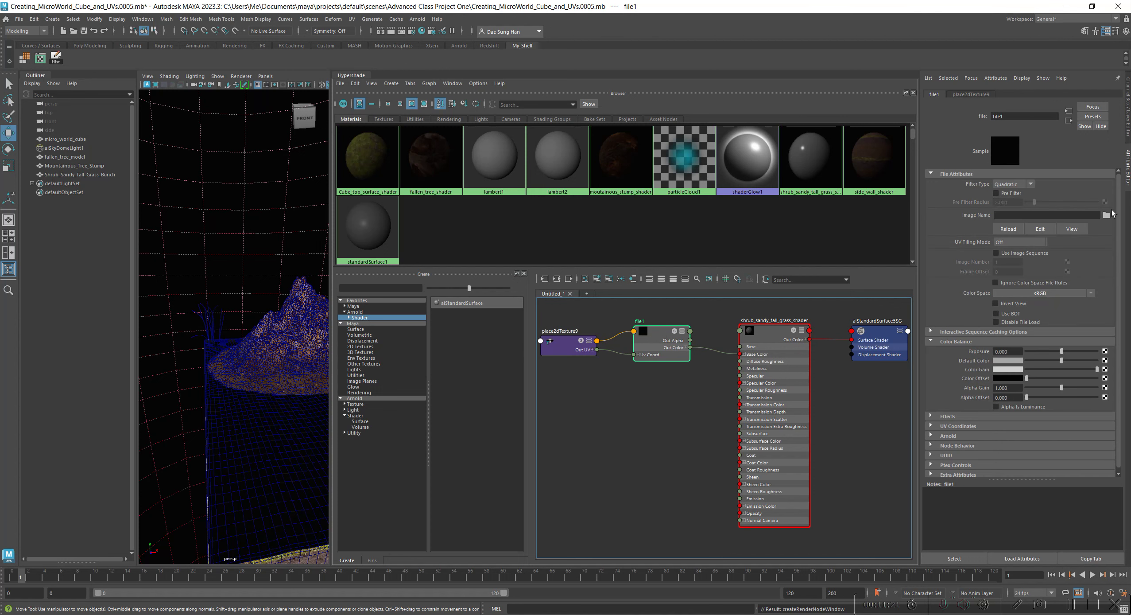
pyautogui.doubleClick(1002, 116)
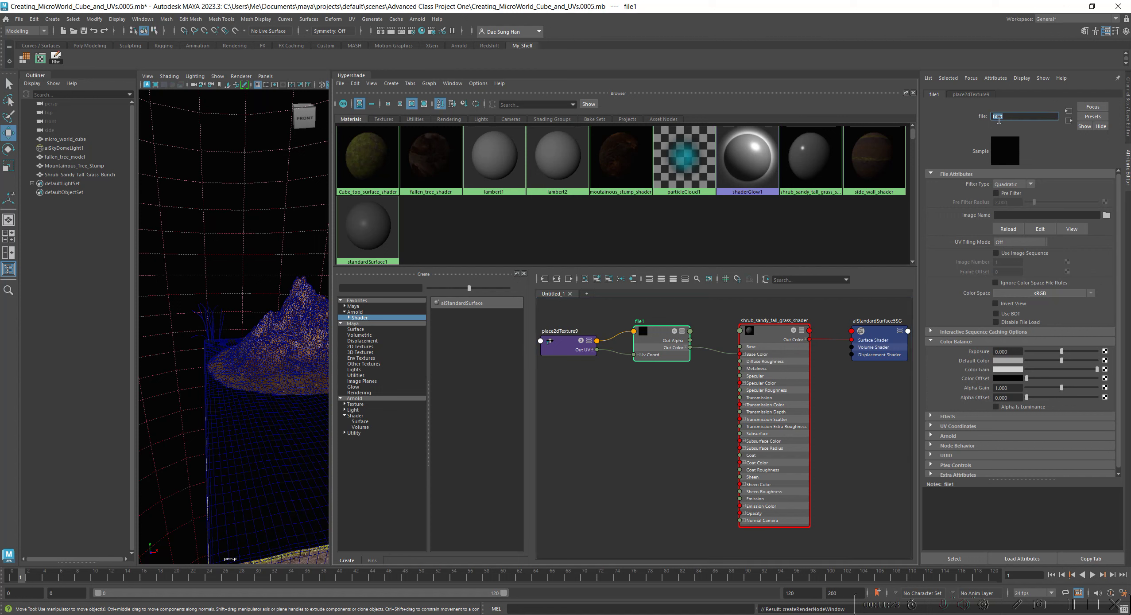
pyautogui.write('shrub ')
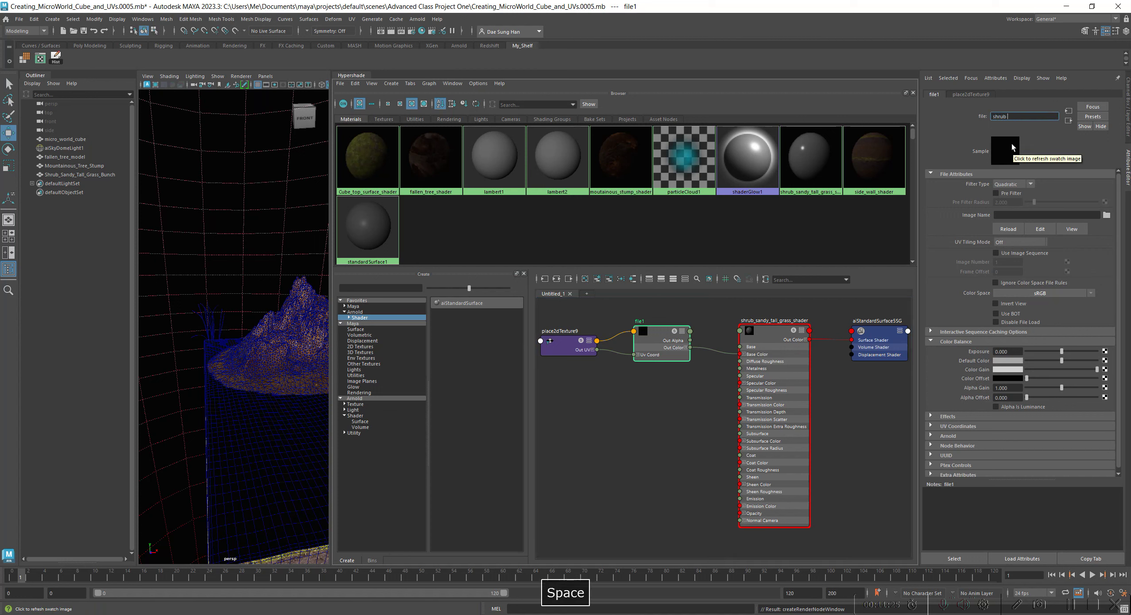
pyautogui.write('sandy tall gra')
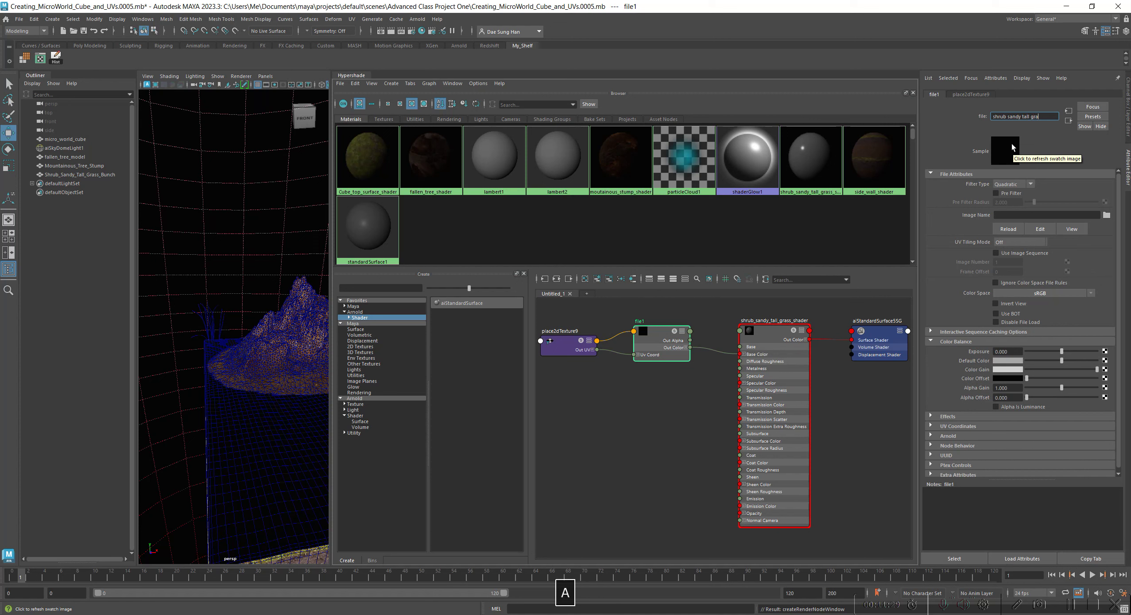
pyautogui.write('ss tex')
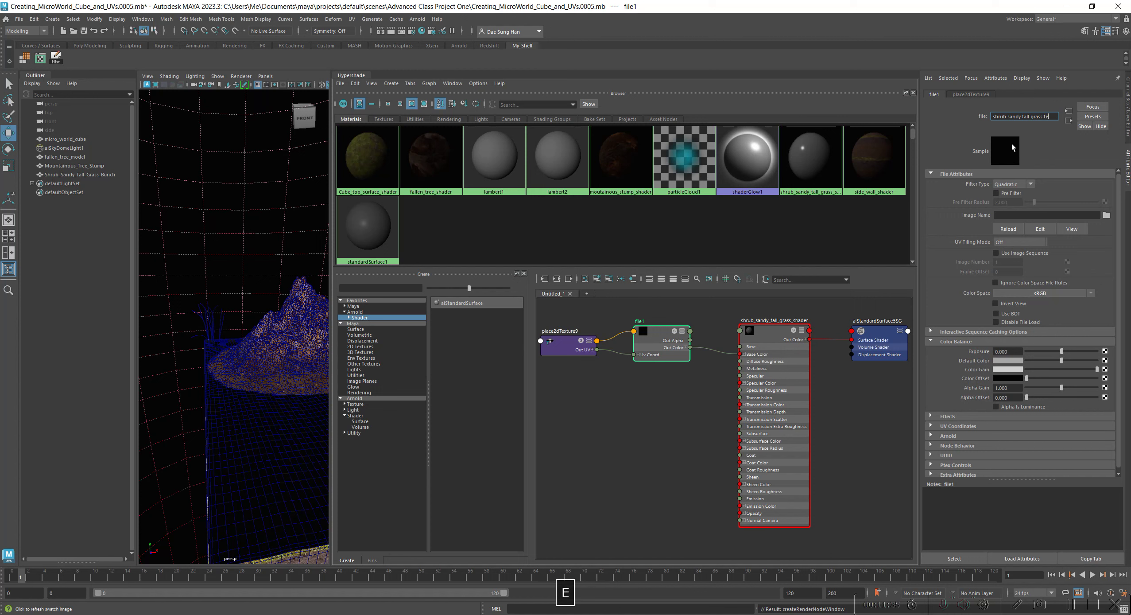
pyautogui.press('BackSpace')
pyautogui.press('BackSpace')
pyautogui.press('BackSpace')
pyautogui.write('color texture')
pyautogui.press('Return')
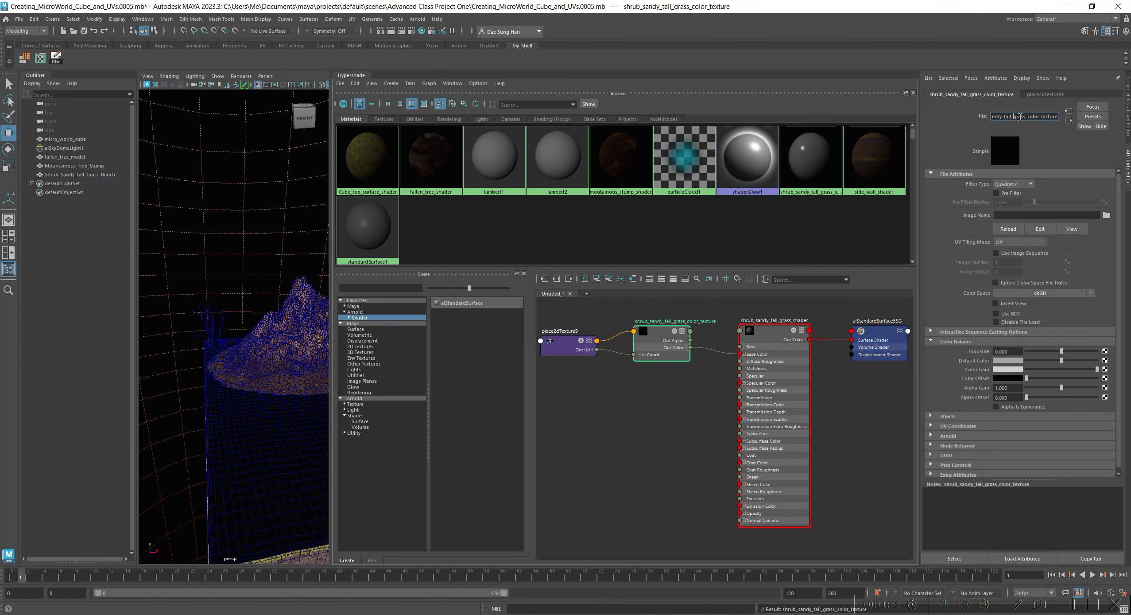
# Load uehjcafia_4K_Albedo.jpg from the Shrub Sandy Tall Grass Asset folder as the color texture's image
pyautogui.moveTo(988, 116); pyautogui.dragTo(1059, 117)
pyautogui.click(1106, 215)
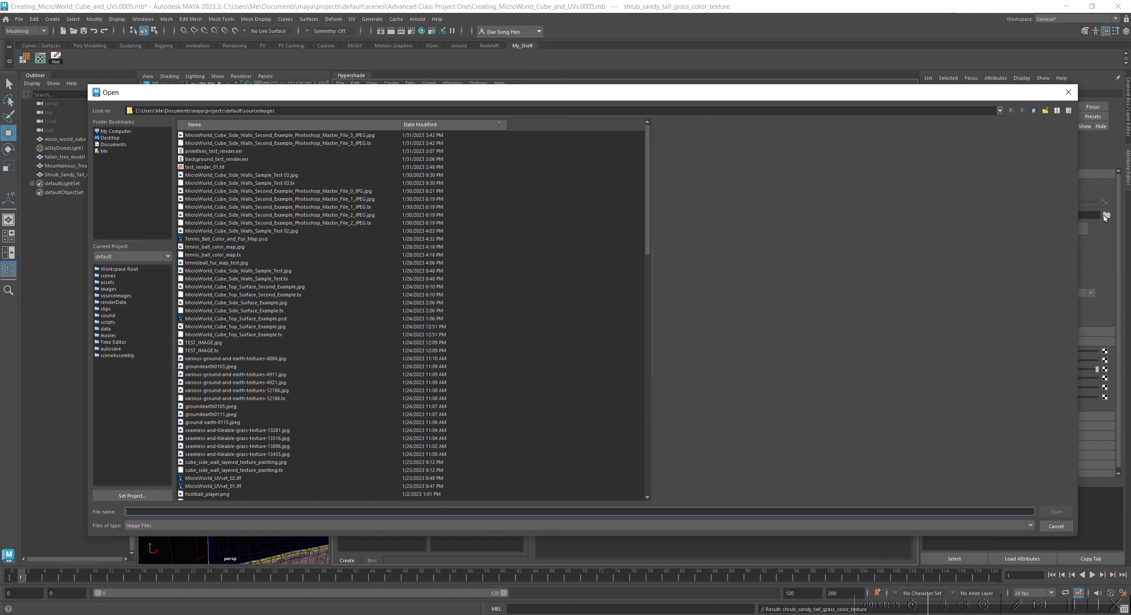
pyautogui.click(106, 283)
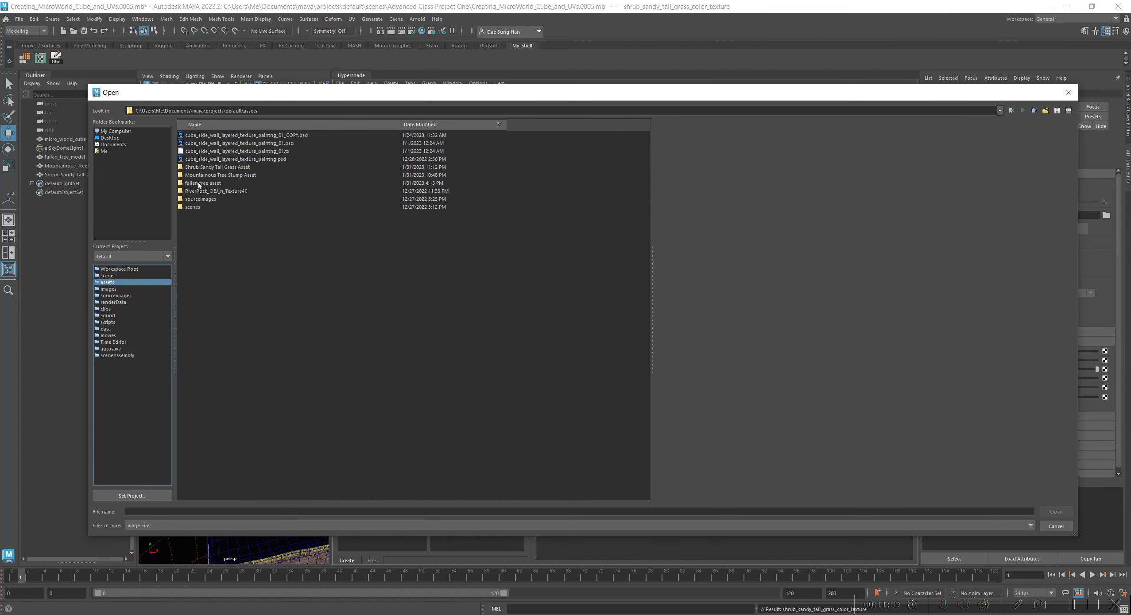
pyautogui.doubleClick(246, 167)
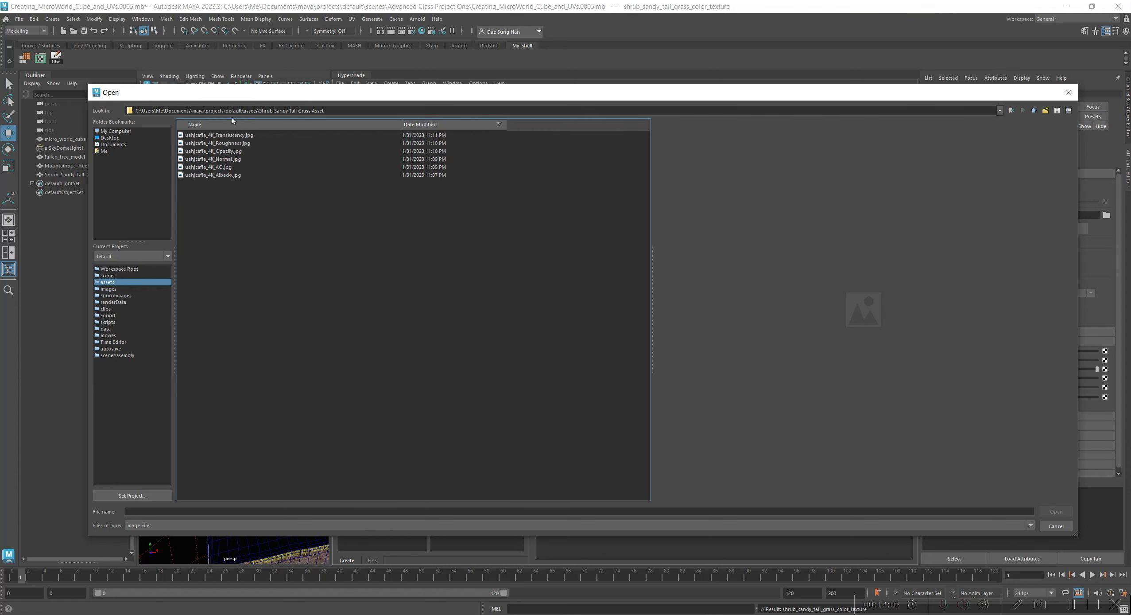
pyautogui.click(223, 175)
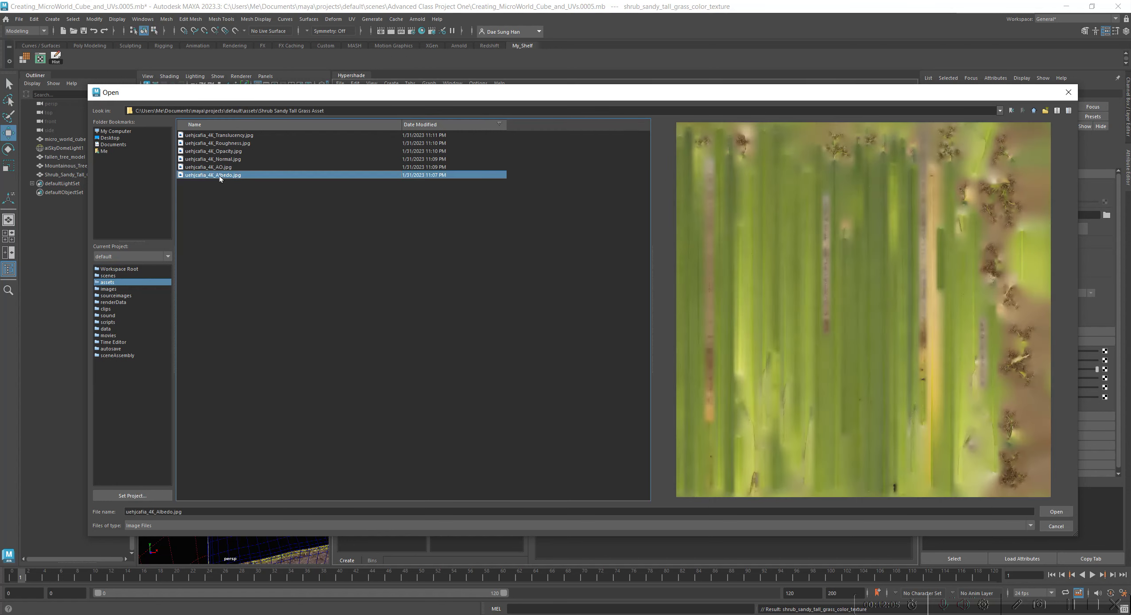
pyautogui.doubleClick(219, 175)
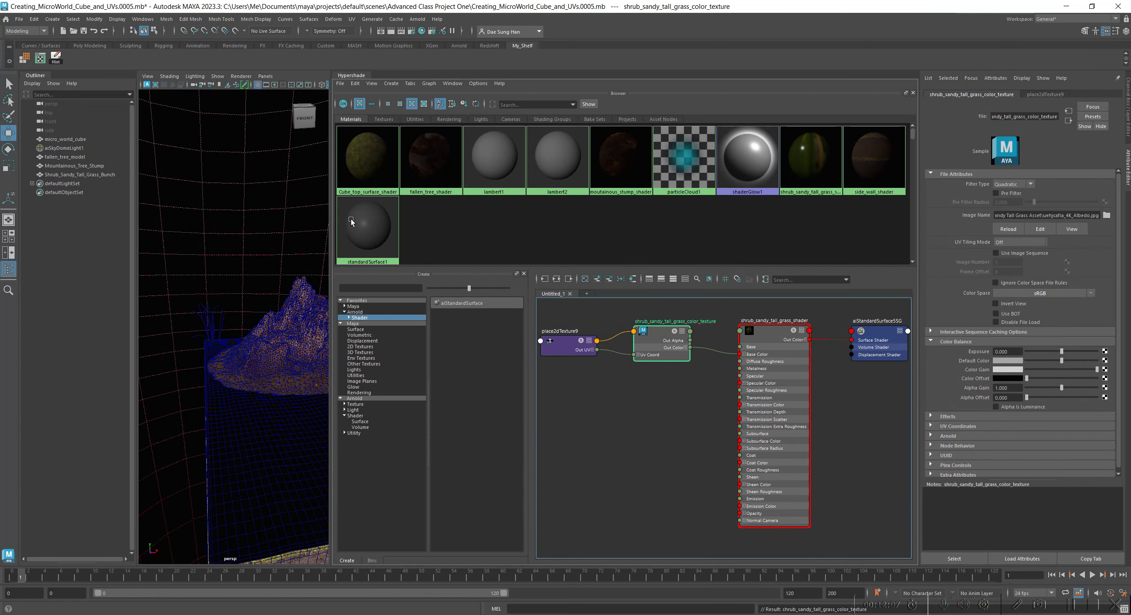
# Move the color texture node closer to the shader, display the grass shader's attributes and enlarge the attribute area above the notes
pyautogui.moveTo(638, 343); pyautogui.dragTo(642, 348)
pyautogui.click(576, 351)
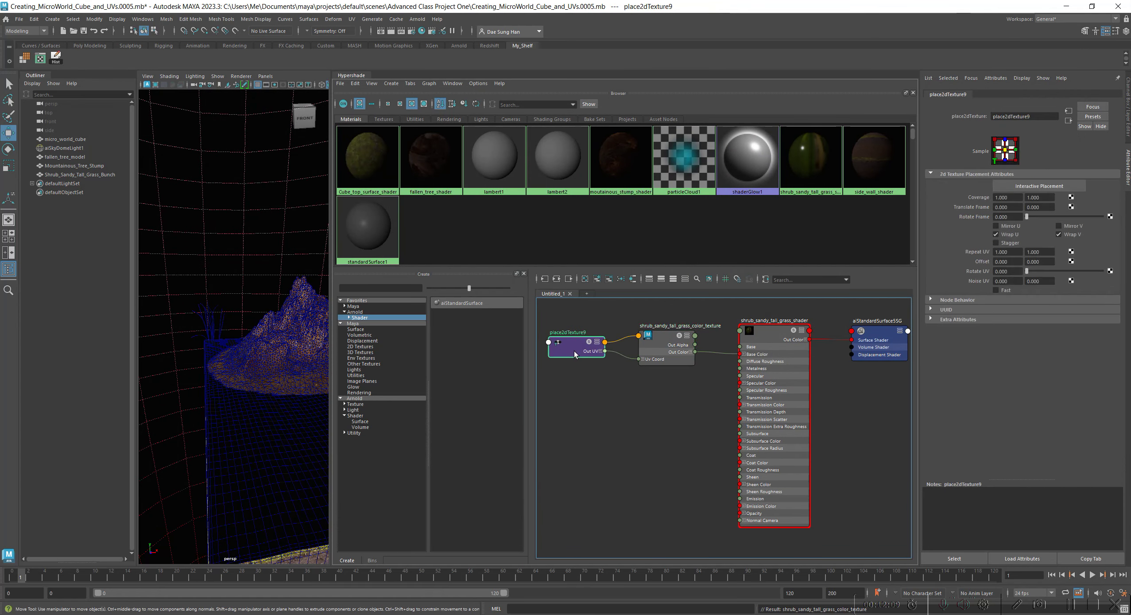
pyautogui.click(768, 339)
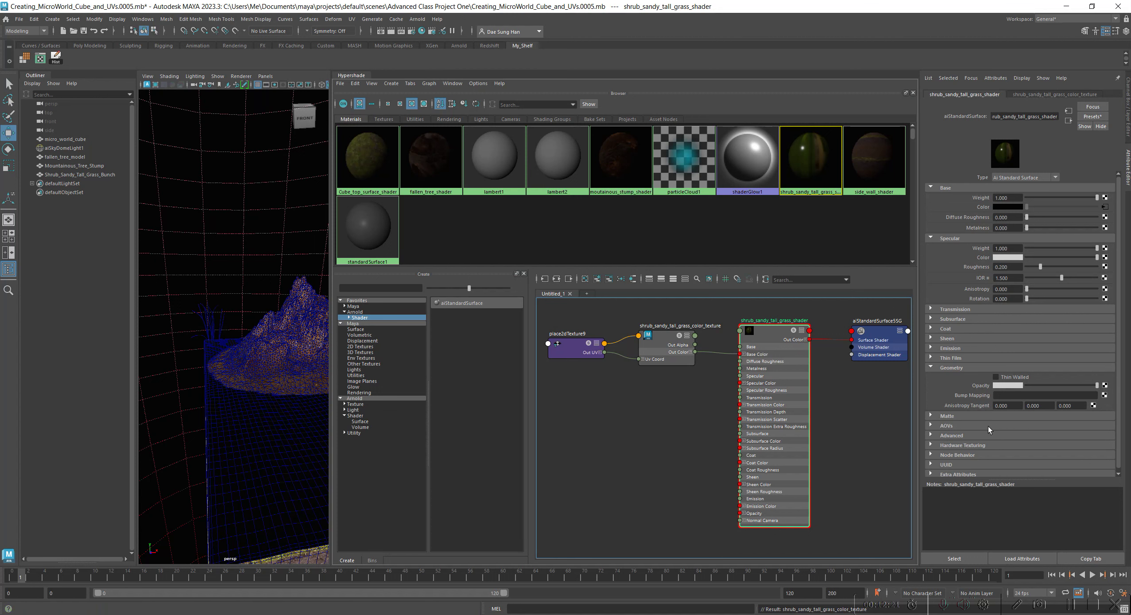
pyautogui.moveTo(999, 479); pyautogui.dragTo(1010, 495)
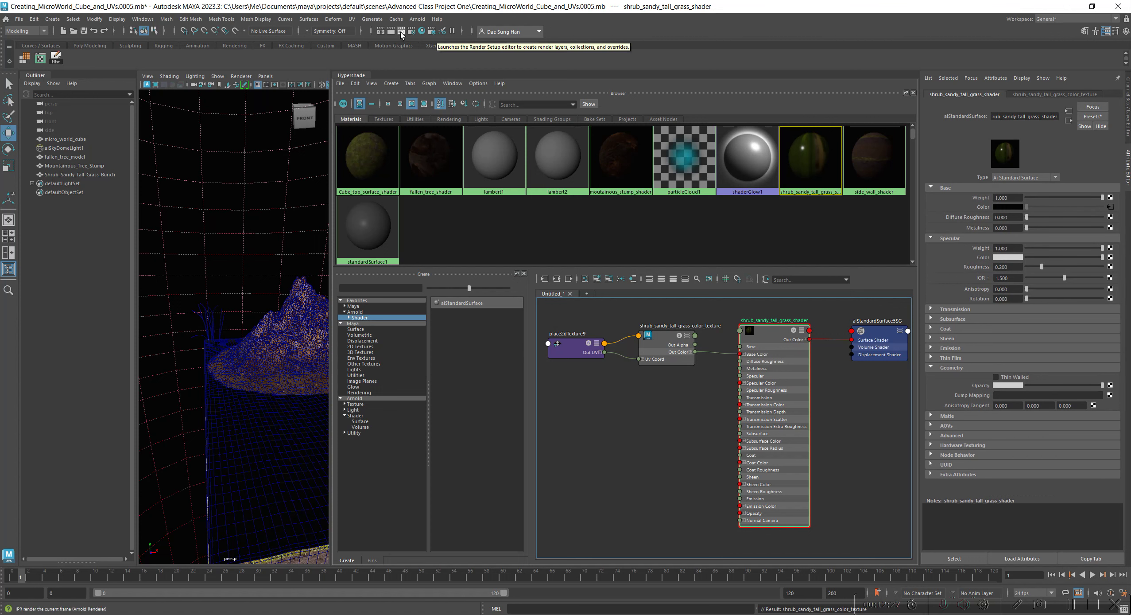
# Bring up the Arnold RenderView and delete all four stored render snapshots
pyautogui.click(381, 35)
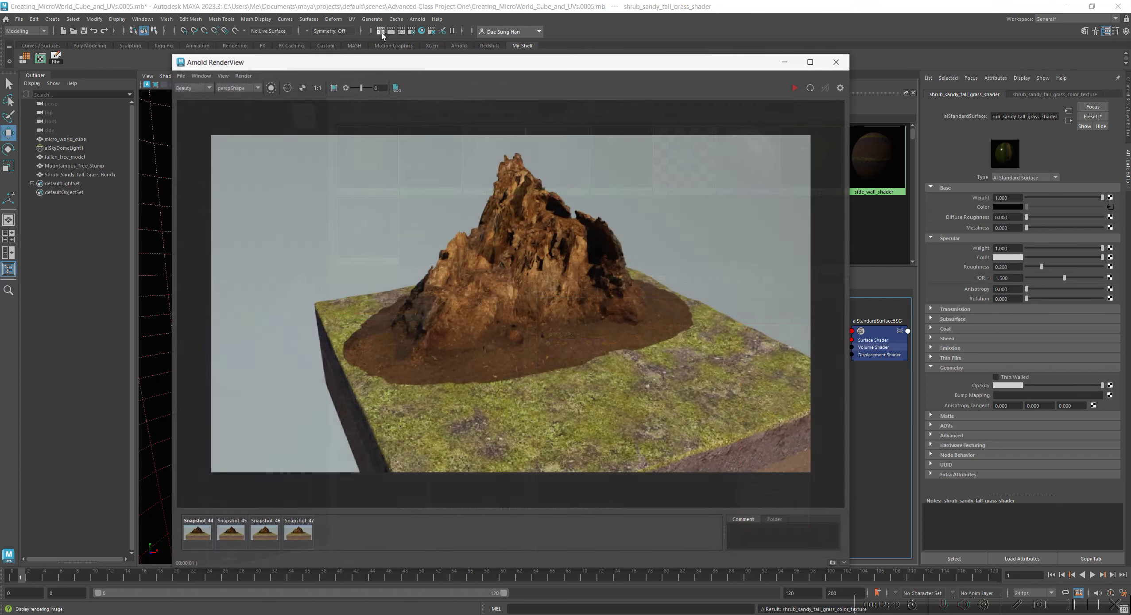
pyautogui.moveTo(413, 69); pyautogui.dragTo(427, 47)
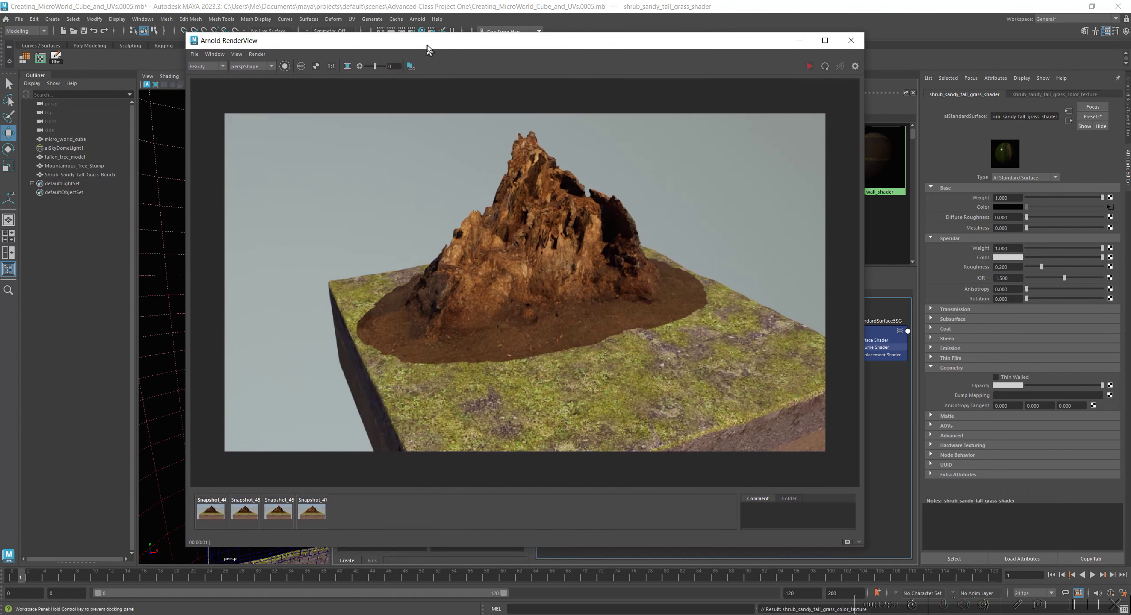
pyautogui.click(211, 511)
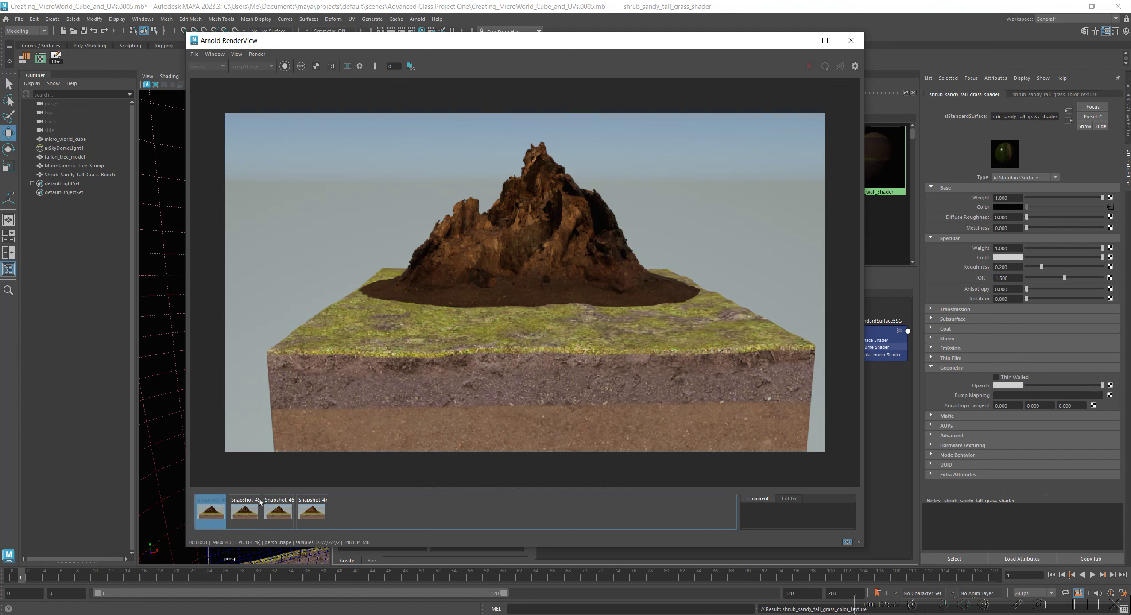
pyautogui.press('Delete')
pyautogui.press('Delete')
pyautogui.press('Delete')
pyautogui.press('Delete')
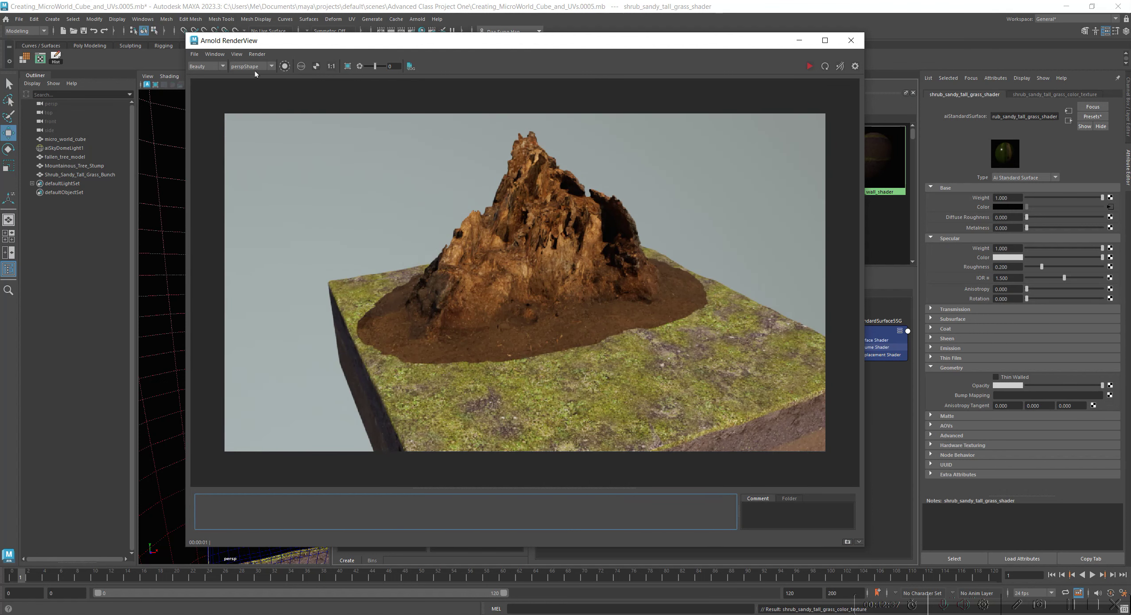
# Update the full scene in the Arnold RenderView and move the render window clear of the viewport
pyautogui.click(257, 54)
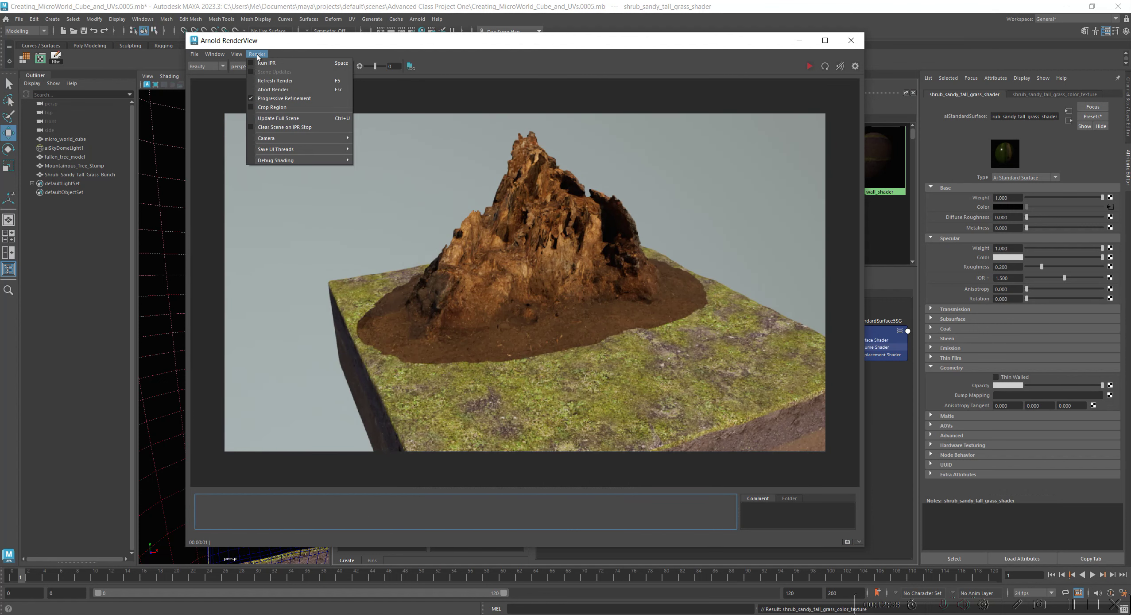
pyautogui.click(278, 120)
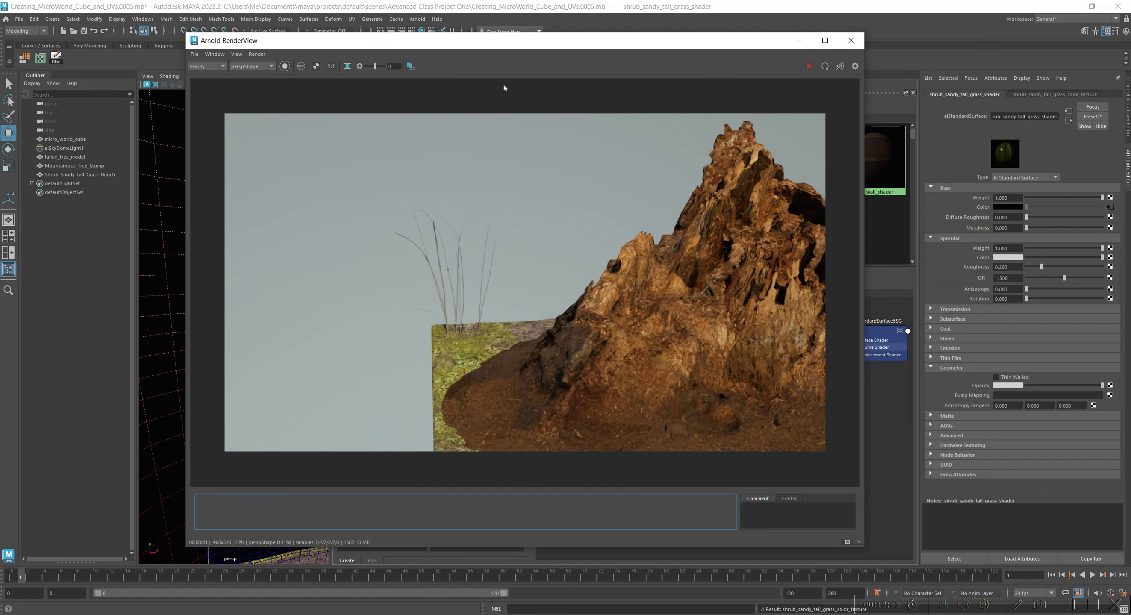
pyautogui.moveTo(490, 45); pyautogui.dragTo(724, 50)
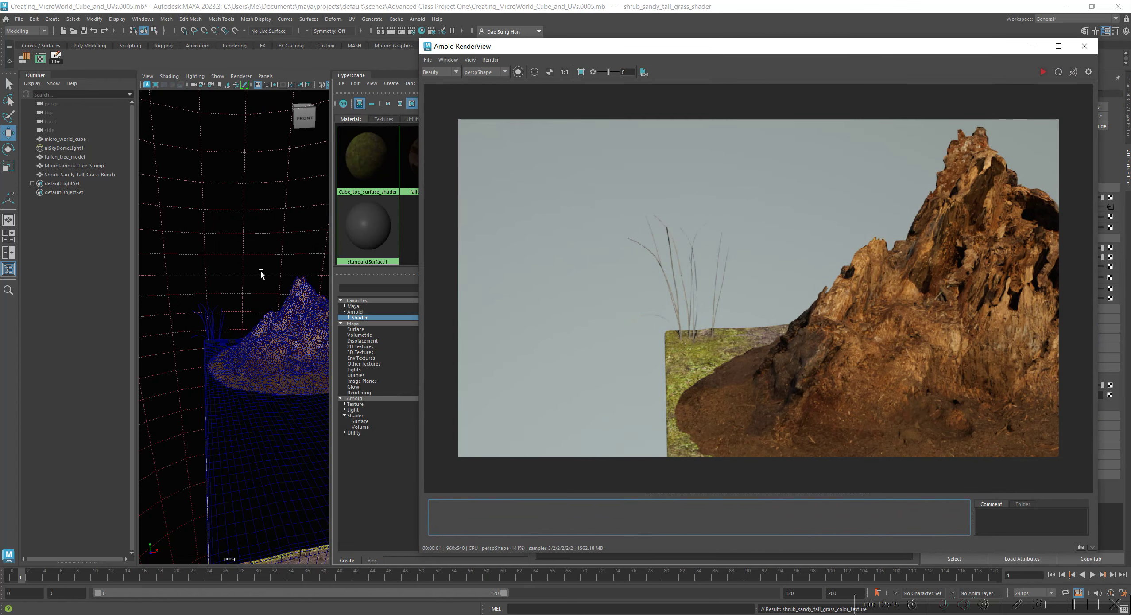
# Collapse the Outliner to widen the viewport and run the interactive Arnold render at 1:1 size
pyautogui.keyDown('alt'); pyautogui.moveTo(227, 255); pyautogui.dragTo(212, 233); pyautogui.keyUp('alt')
pyautogui.click(46, 74)
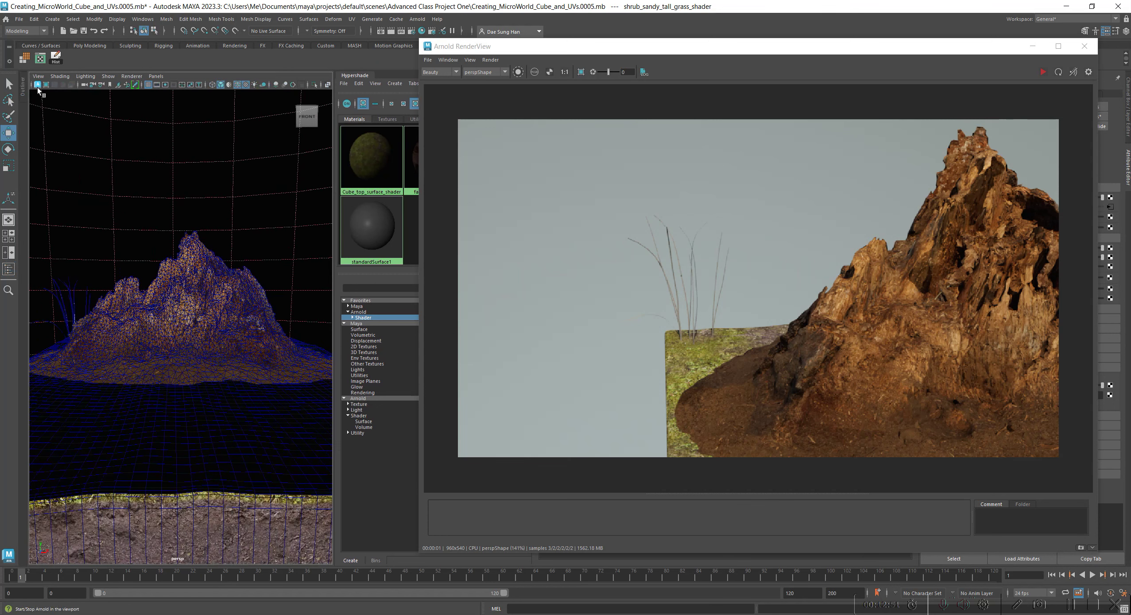
pyautogui.moveTo(647, 48); pyautogui.dragTo(443, 45)
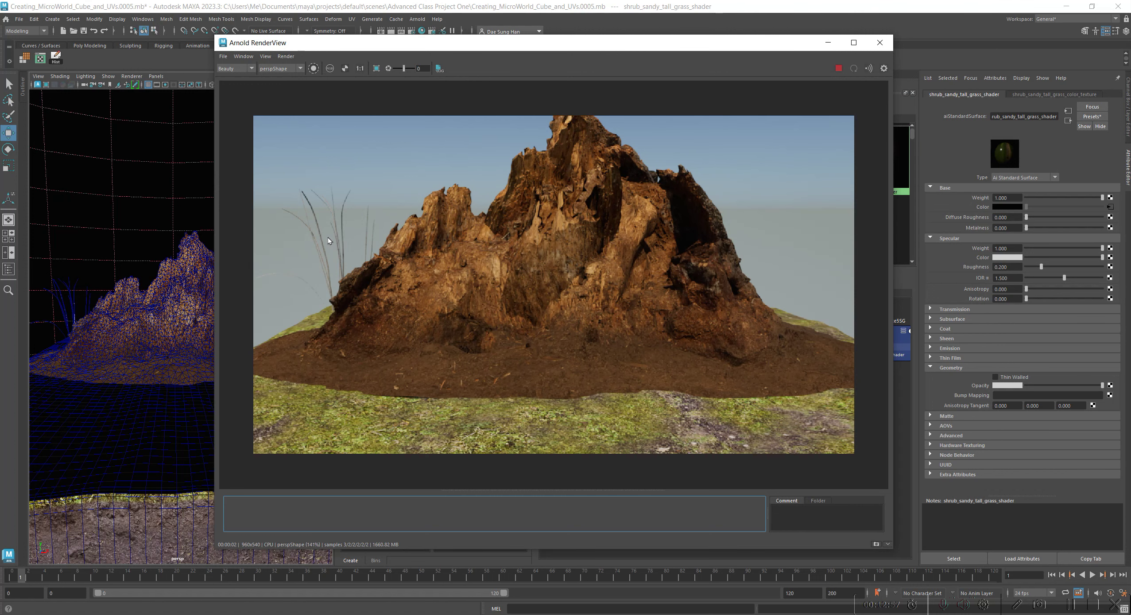
pyautogui.click(359, 68)
# Examine the rendered grass blades beside the stump from a lower corner angle and enlarged, ending at 1:1 size
pyautogui.keyDown('alt'); pyautogui.moveTo(119, 259); pyautogui.dragTo(156, 266, button='right'); pyautogui.keyUp('alt')
pyautogui.keyDown('alt'); pyautogui.moveTo(125, 262); pyautogui.dragTo(173, 261, button='middle'); pyautogui.keyUp('alt')
pyautogui.keyDown('alt'); pyautogui.moveTo(173, 262); pyautogui.dragTo(137, 270, button='right'); pyautogui.keyUp('alt')
pyautogui.keyDown('alt'); pyautogui.moveTo(137, 271); pyautogui.dragTo(152, 299, button='middle'); pyautogui.keyUp('alt')
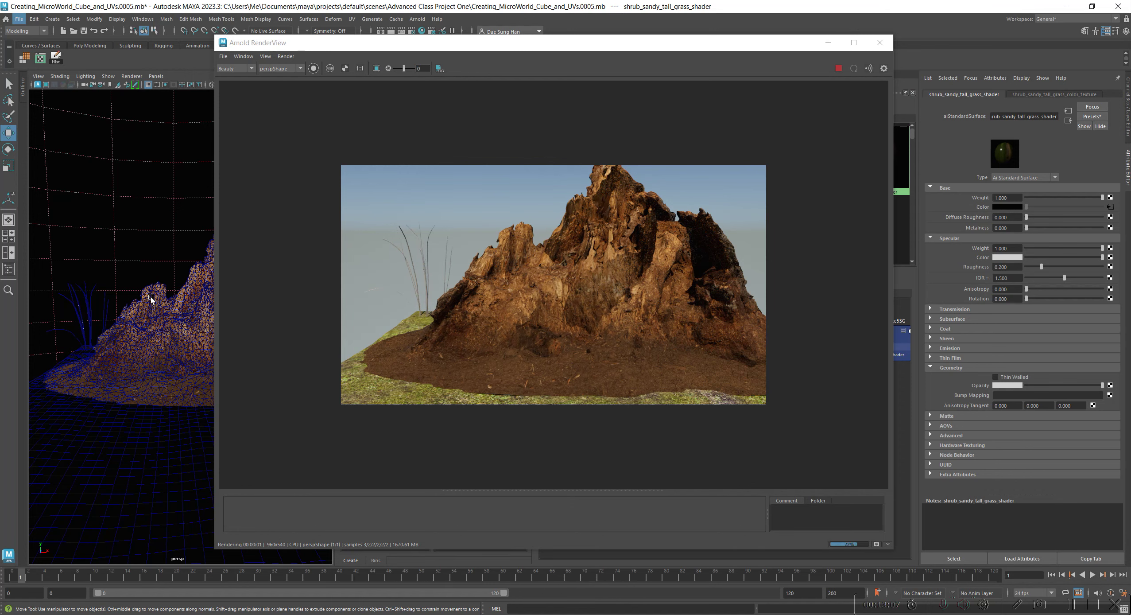
pyautogui.keyDown('alt'); pyautogui.moveTo(151, 299); pyautogui.dragTo(186, 290); pyautogui.keyUp('alt')
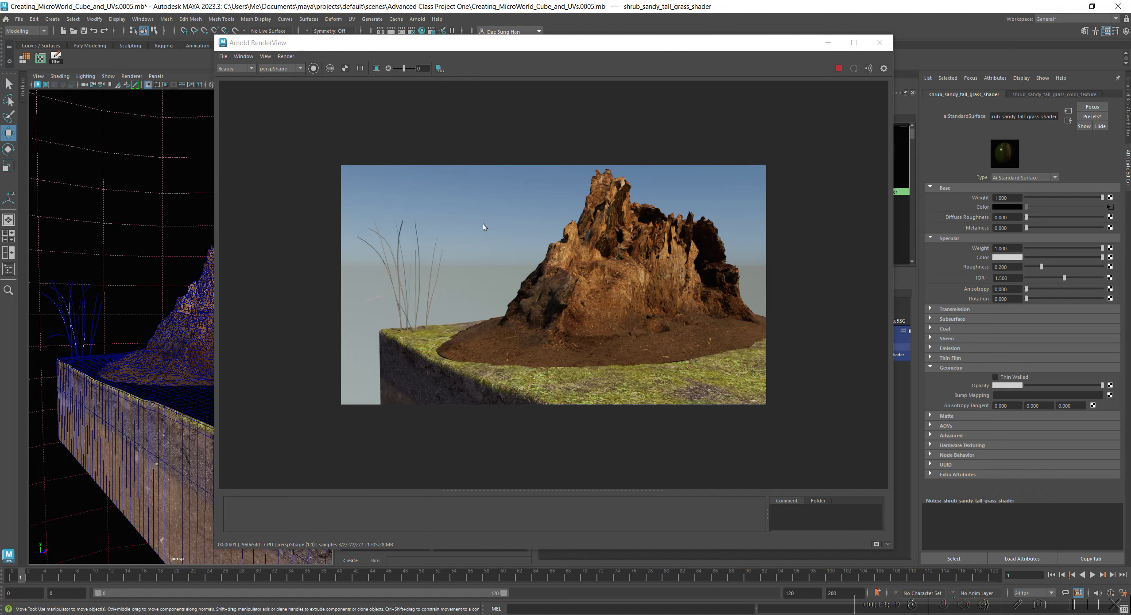
pyautogui.scroll(5, 404, 296)
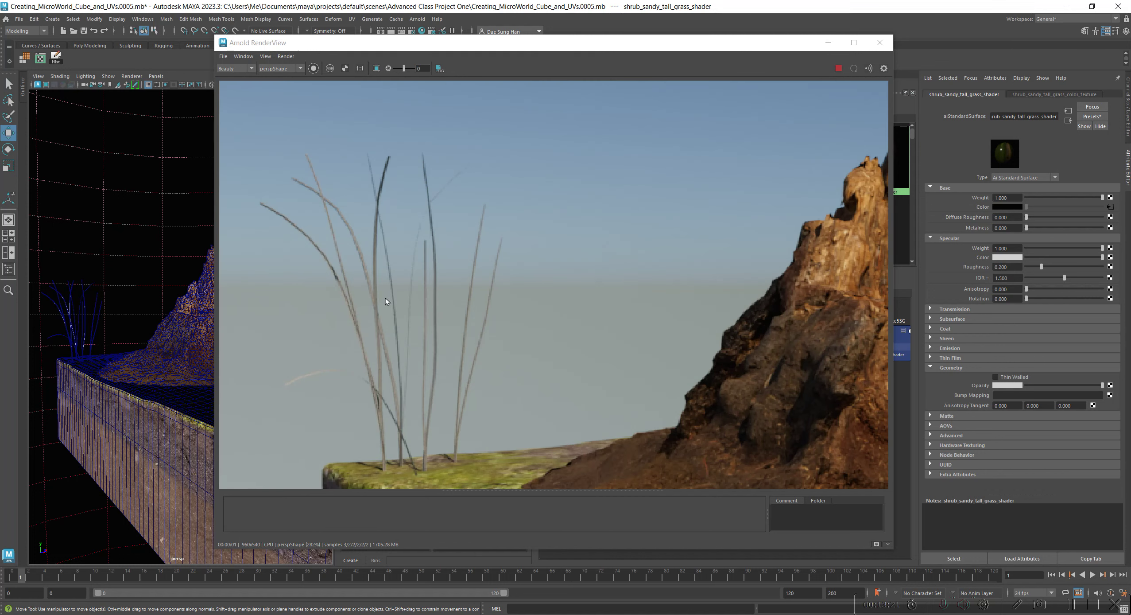
pyautogui.click(360, 68)
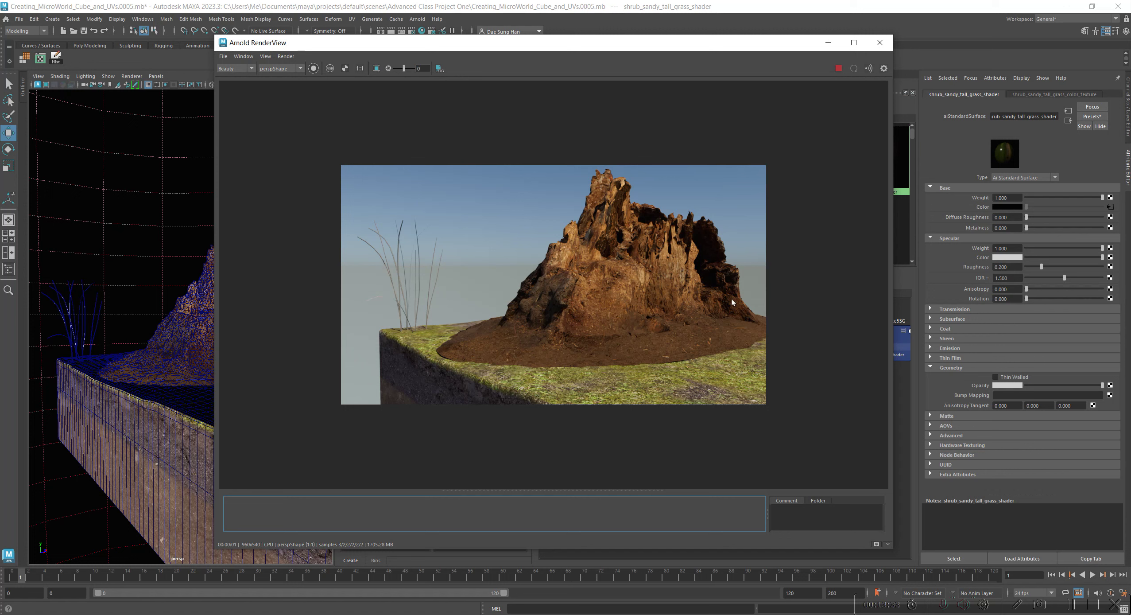
# Move the render window clear of the viewport, frame the grass closely at the cube's corner and select the grass bunch
pyautogui.click(1075, 605)
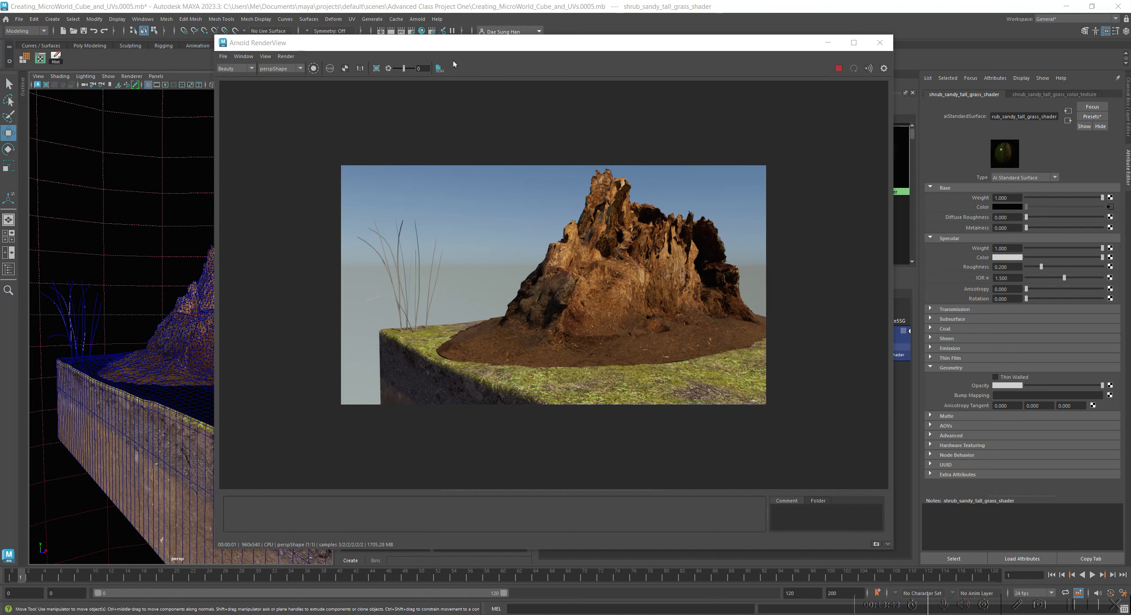
pyautogui.moveTo(453, 42); pyautogui.dragTo(618, 37)
pyautogui.keyDown('alt'); pyautogui.moveTo(298, 227); pyautogui.dragTo(172, 312, button='right'); pyautogui.keyUp('alt')
pyautogui.keyDown('alt'); pyautogui.moveTo(172, 311); pyautogui.dragTo(298, 295, button='middle'); pyautogui.keyUp('alt')
pyautogui.keyDown('alt'); pyautogui.moveTo(194, 315); pyautogui.dragTo(200, 343, button='middle'); pyautogui.keyUp('alt')
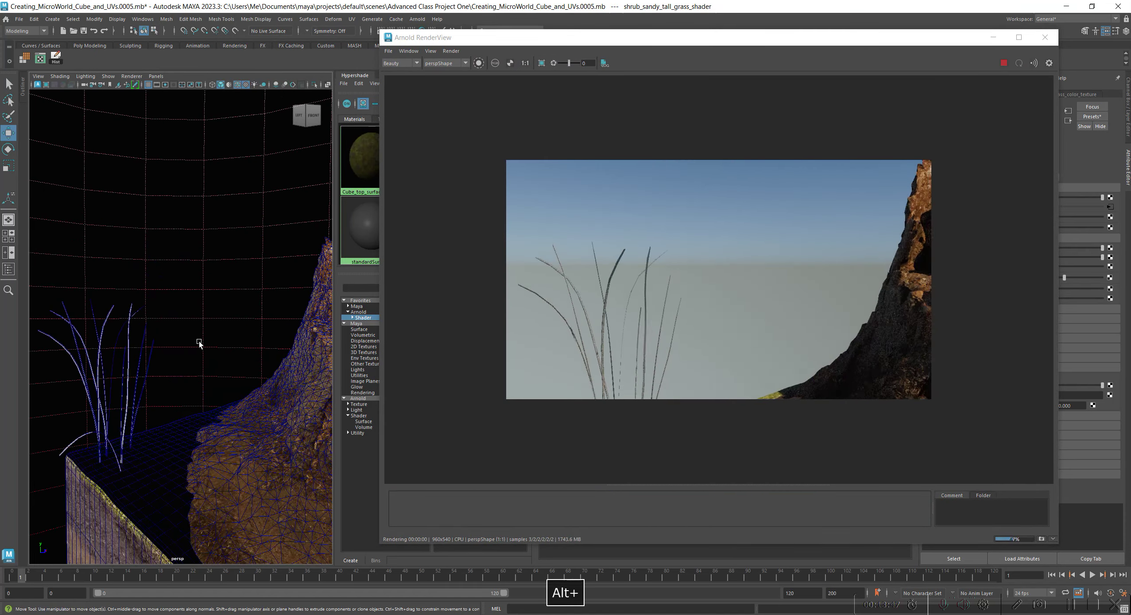
pyautogui.keyDown('alt'); pyautogui.moveTo(199, 343); pyautogui.dragTo(167, 337); pyautogui.keyUp('alt')
pyautogui.keyDown('alt'); pyautogui.moveTo(184, 314); pyautogui.dragTo(204, 322, button='middle'); pyautogui.keyUp('alt')
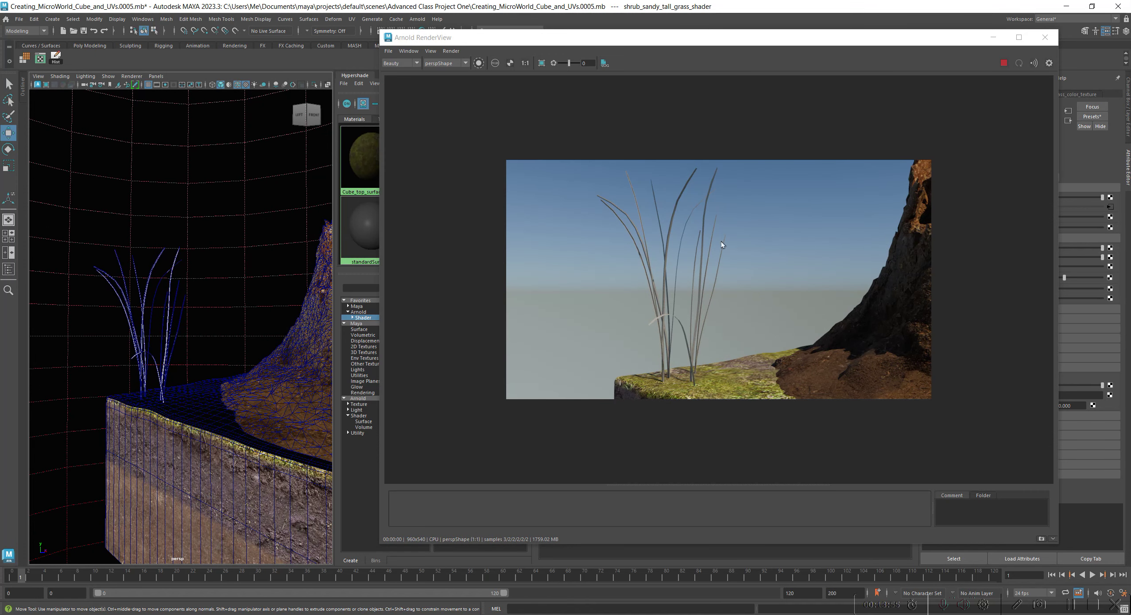
pyautogui.click(169, 286)
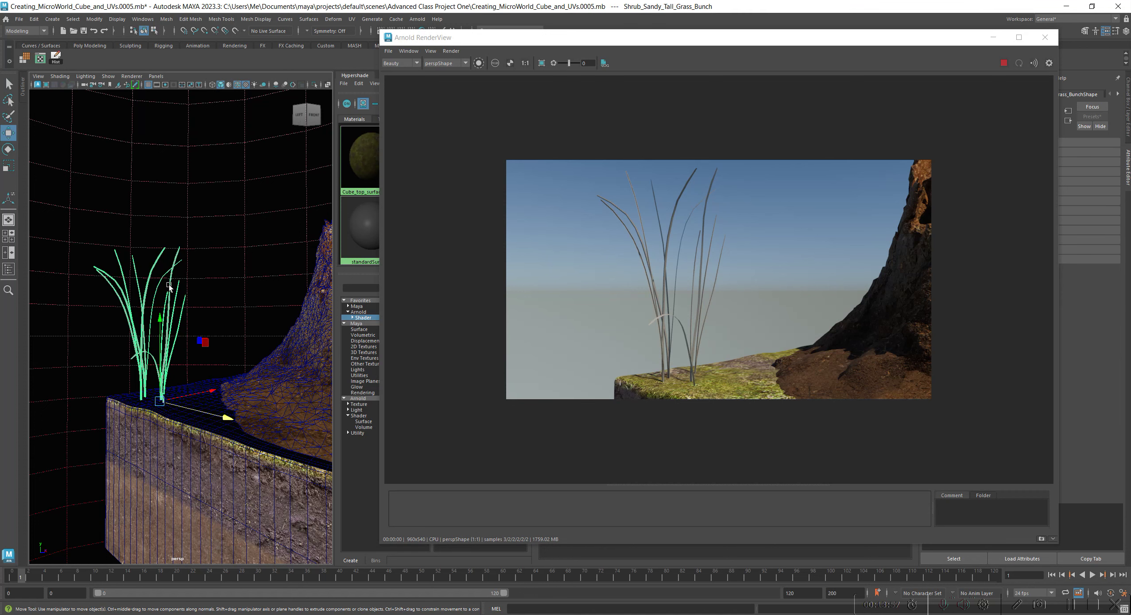
# Switch the grass bunch to smooth mesh preview, store a snapshot of the current render and move the render window off the shader graph
pyautogui.press('3')
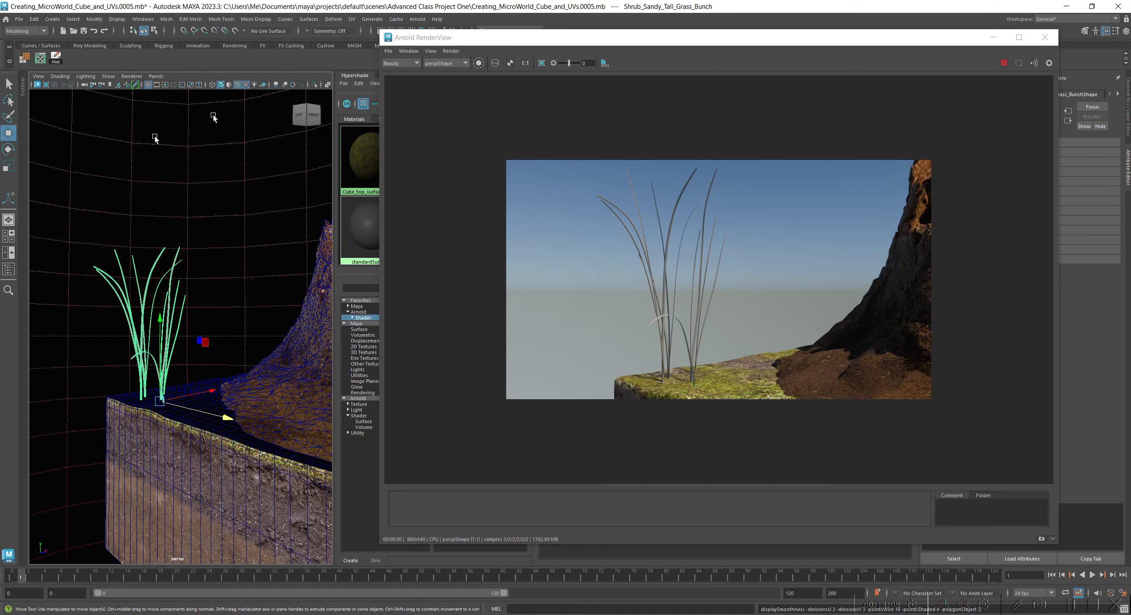
pyautogui.click(92, 87)
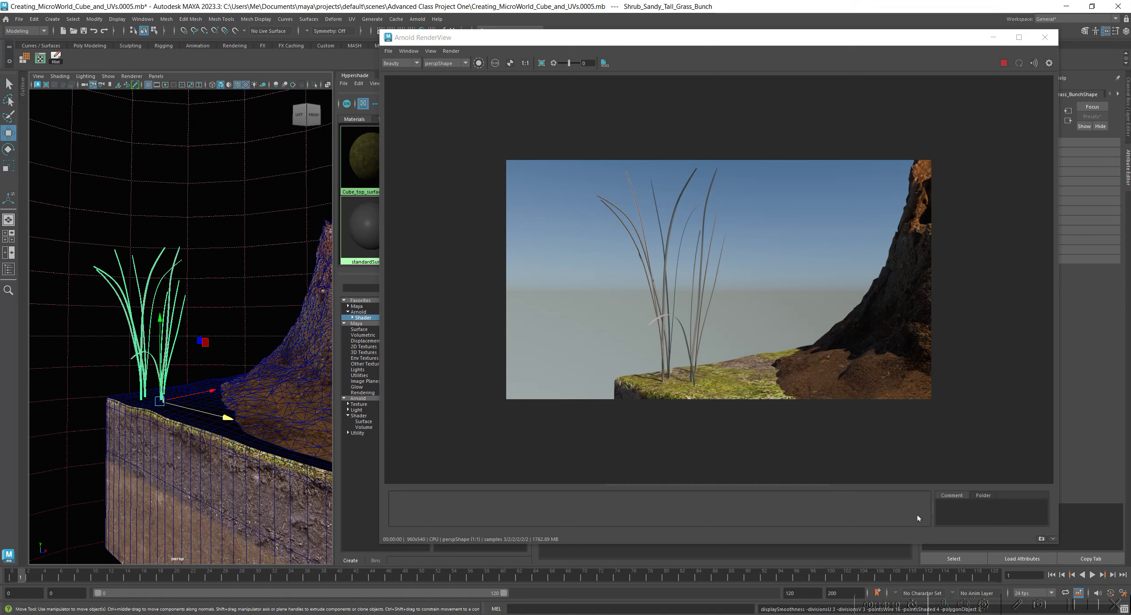
pyautogui.click(1042, 539)
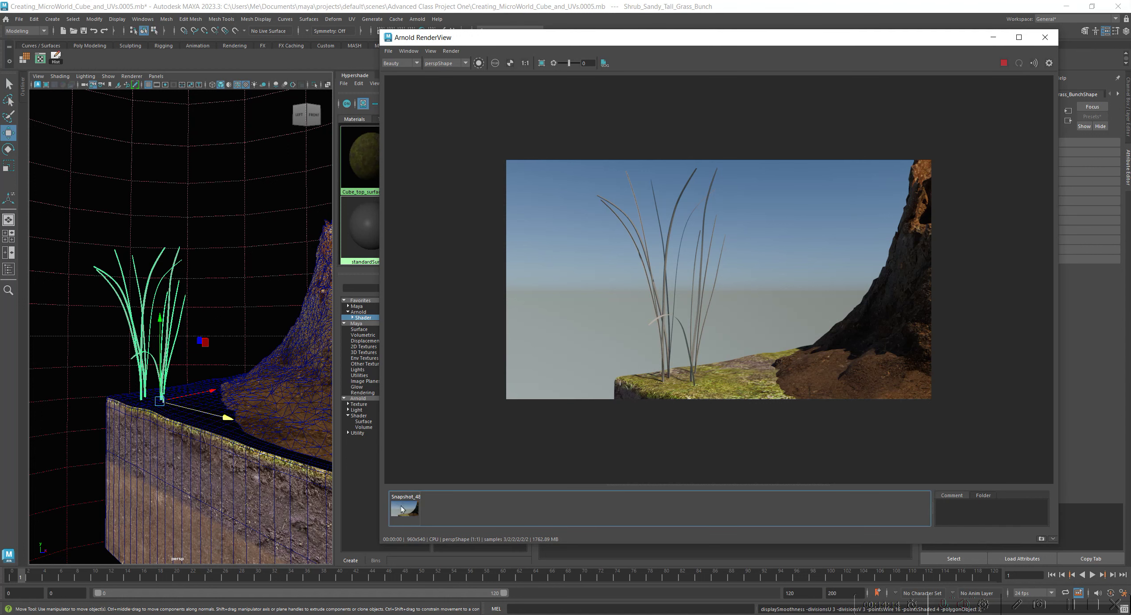
pyautogui.moveTo(605, 44); pyautogui.dragTo(237, 20)
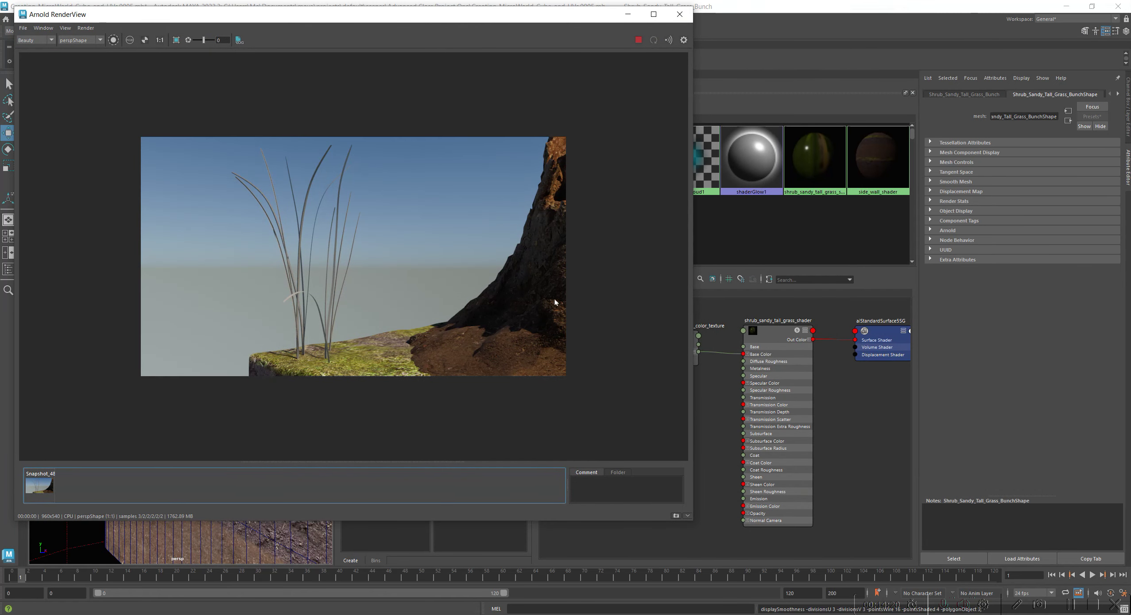
# Connect a new File texture node to the Opacity attribute of shrub_sandy_tall_grass_shader, narrowing the render window to expose the graph
pyautogui.click(782, 336)
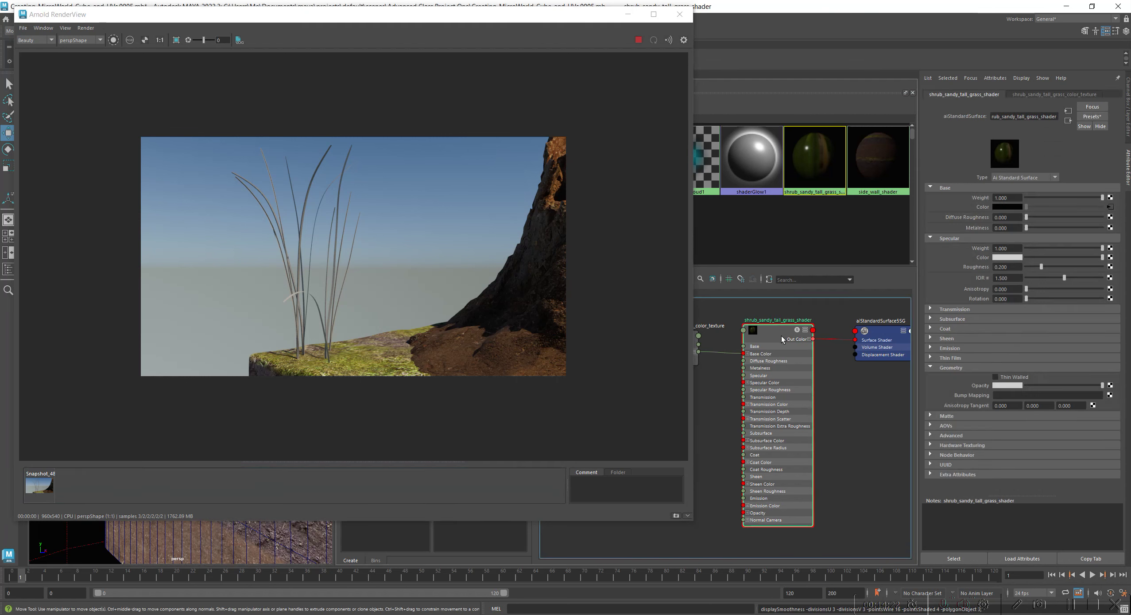
pyautogui.moveTo(692, 117); pyautogui.dragTo(486, 107)
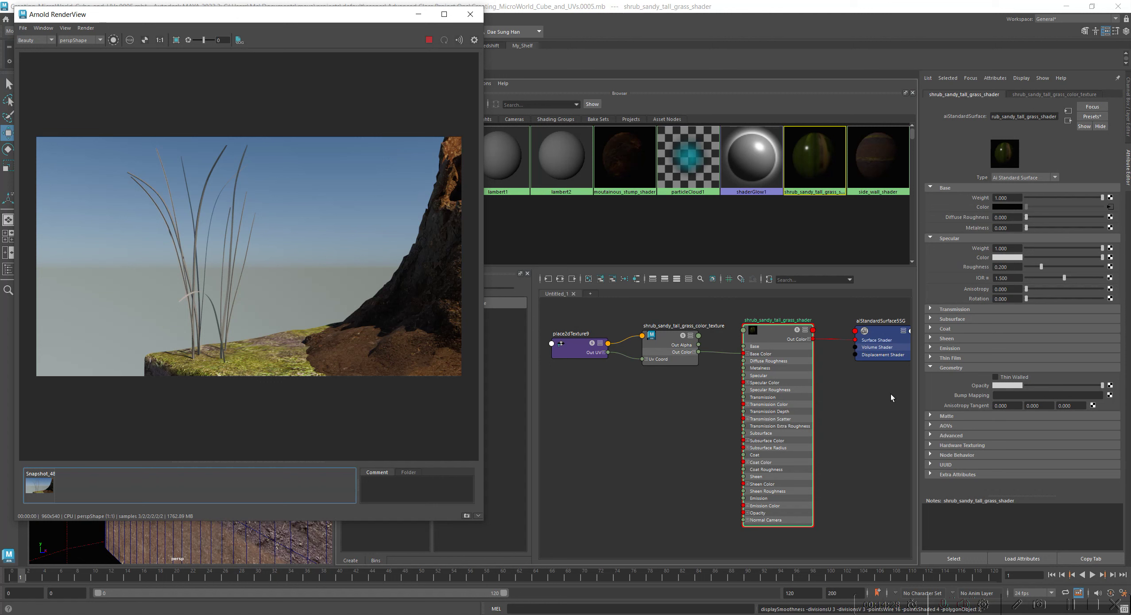
pyautogui.click(960, 367)
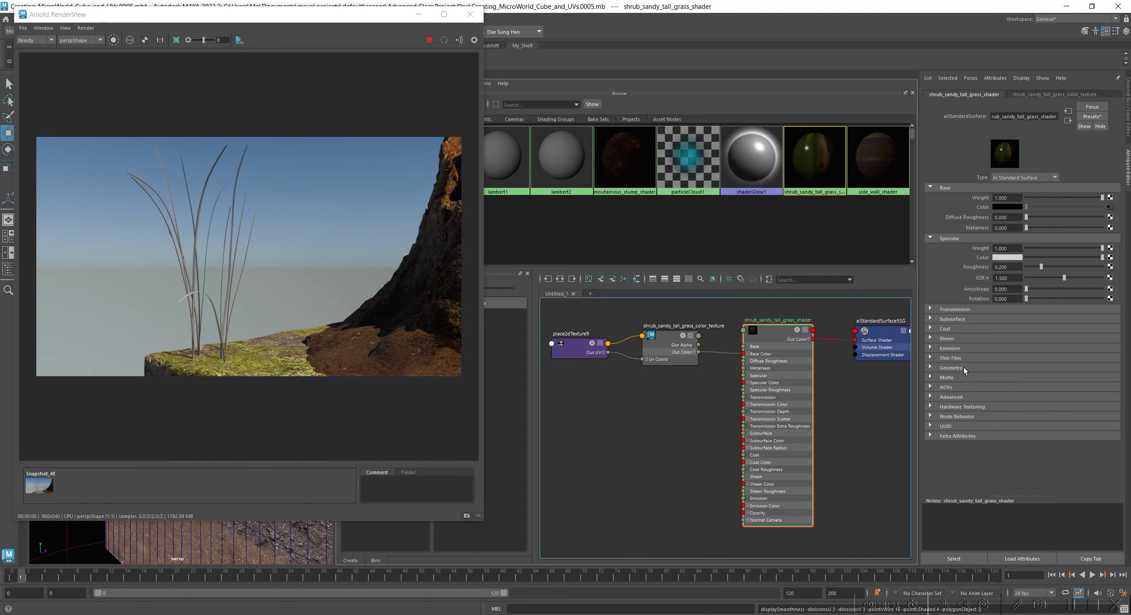
pyautogui.click(955, 369)
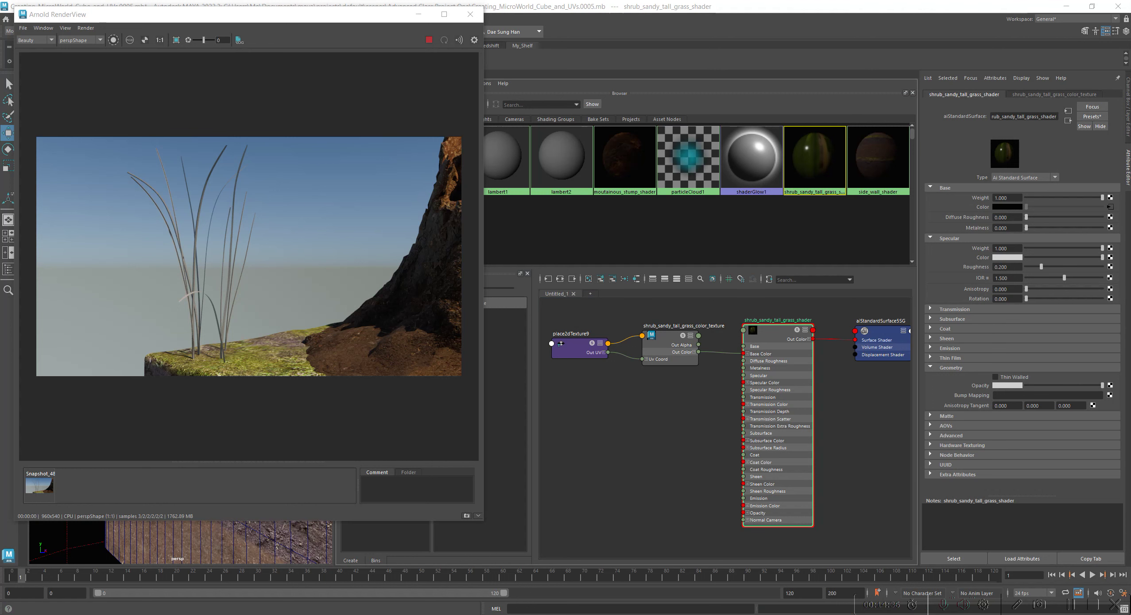
pyautogui.click(1110, 385)
pyautogui.moveTo(713, 214); pyautogui.dragTo(646, 179)
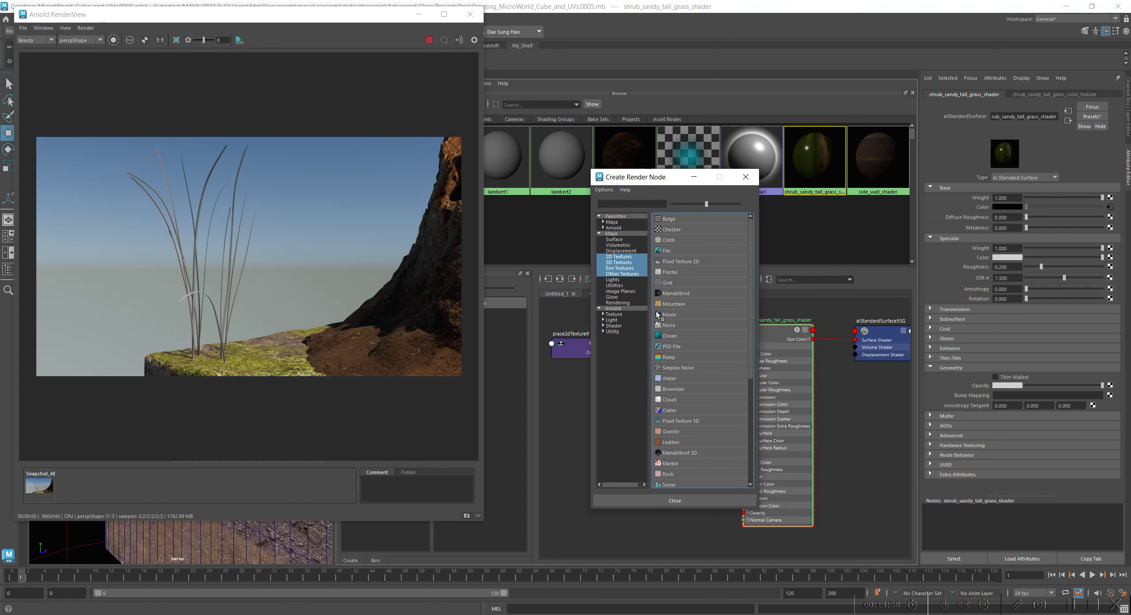
pyautogui.click(684, 251)
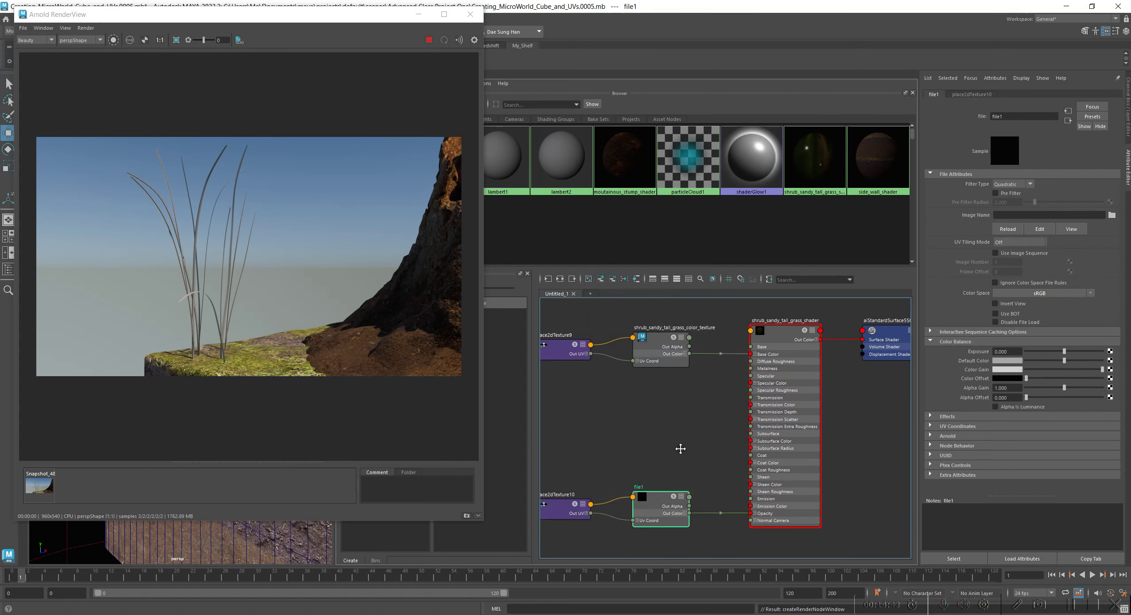
# Rename the new file texture node as shrub_sandy_tall_opacity_map
pyautogui.moveTo(729, 416); pyautogui.dragTo(739, 429)
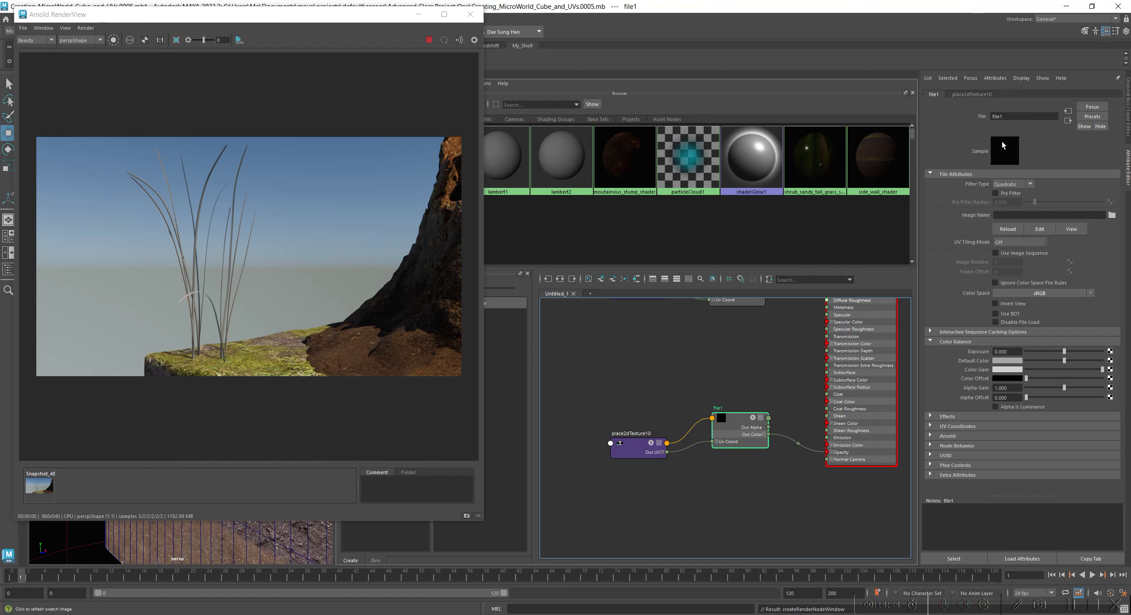
pyautogui.doubleClick(999, 116)
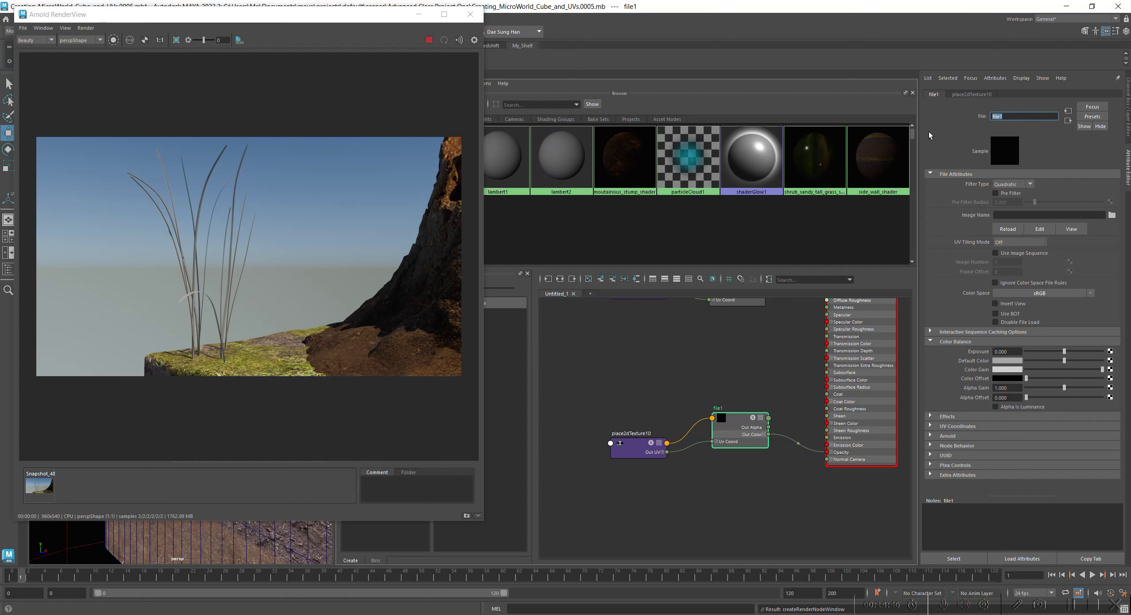
pyautogui.write('shrub s')
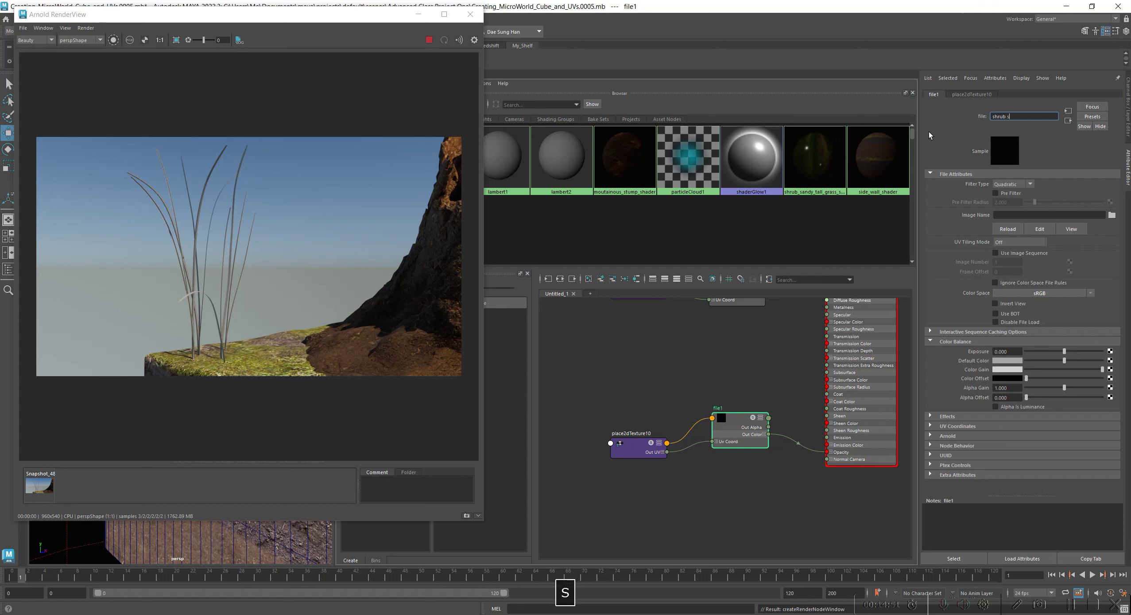
pyautogui.write('andy ')
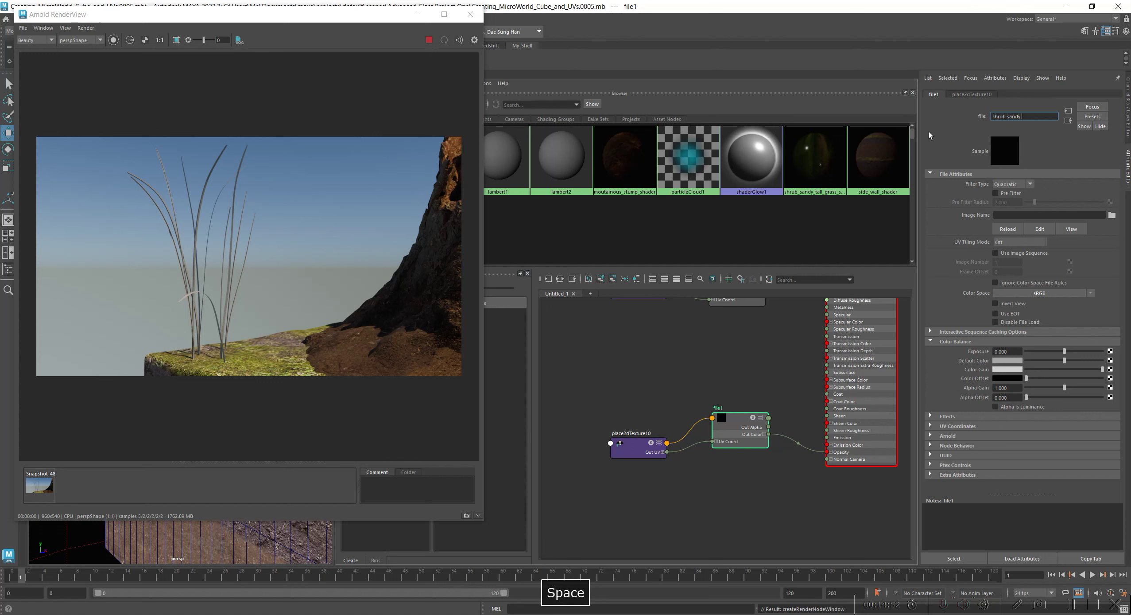
pyautogui.write('t')
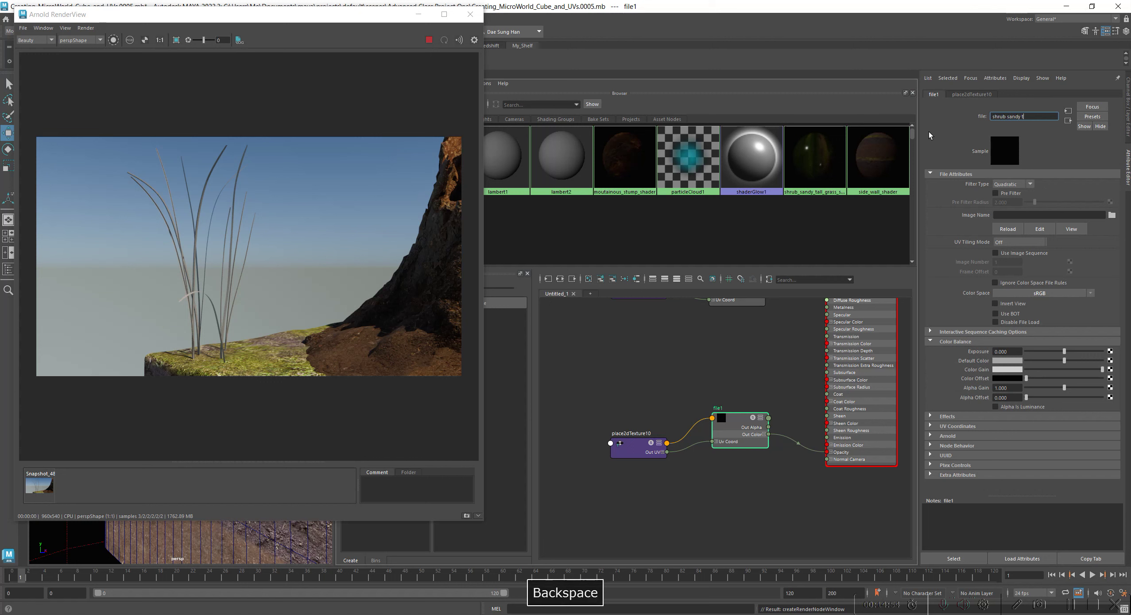
pyautogui.write('all ')
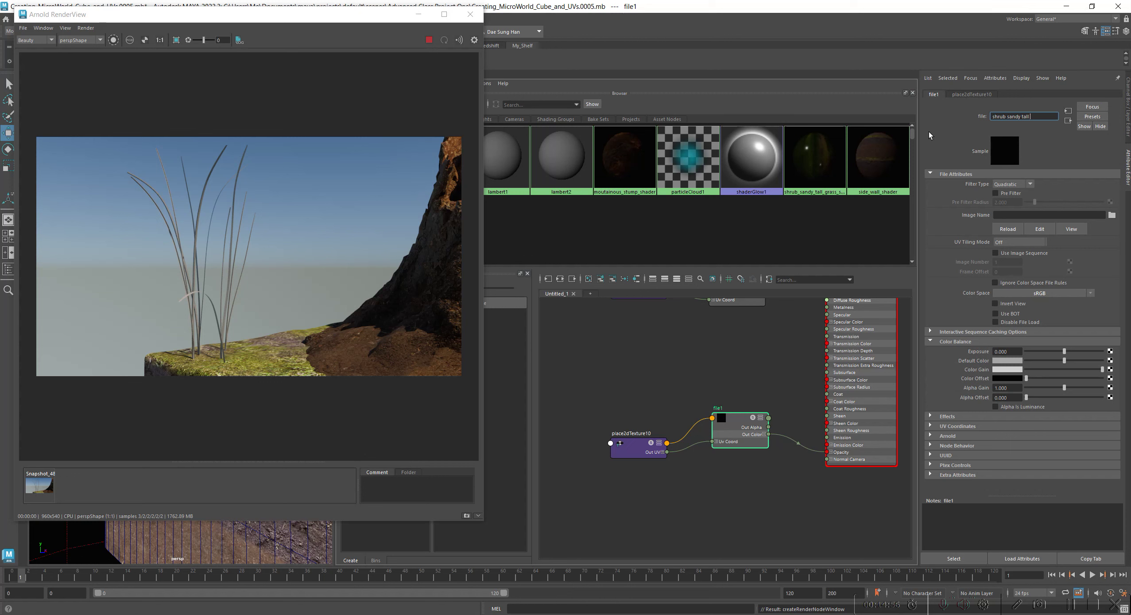
pyautogui.write('opacity map')
pyautogui.press('Return')
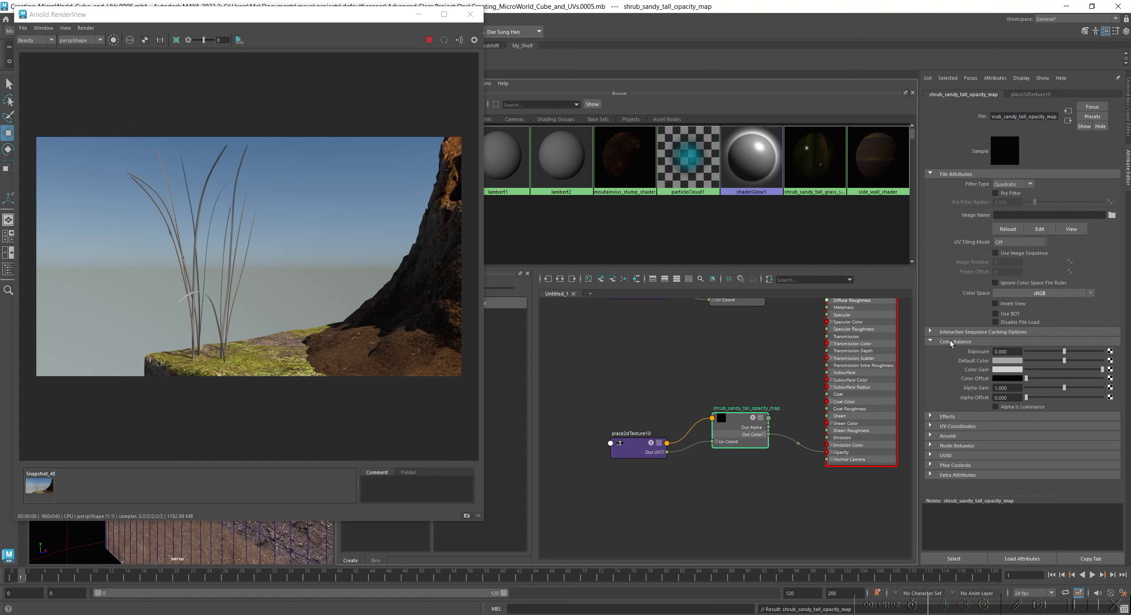
# Line up the opacity map and its placement node in the graph and enable Alpha Is Luminance on the map
pyautogui.keyDown('alt'); pyautogui.moveTo(701, 337); pyautogui.dragTo(653, 339, button='middle'); pyautogui.keyUp('alt')
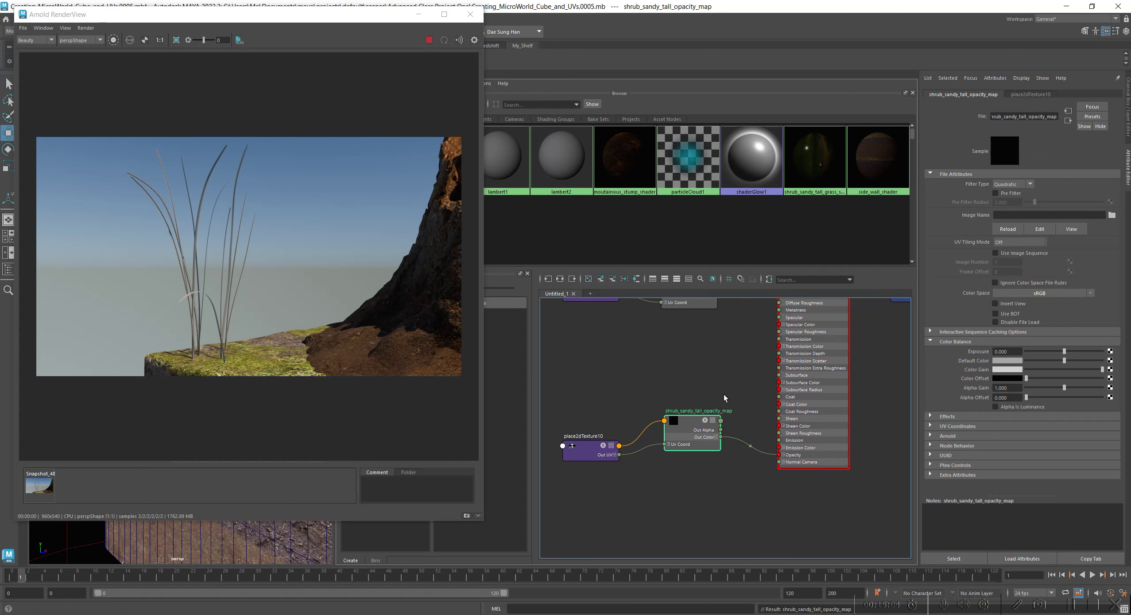
pyautogui.moveTo(696, 424); pyautogui.dragTo(702, 422)
pyautogui.moveTo(599, 453); pyautogui.dragTo(589, 441)
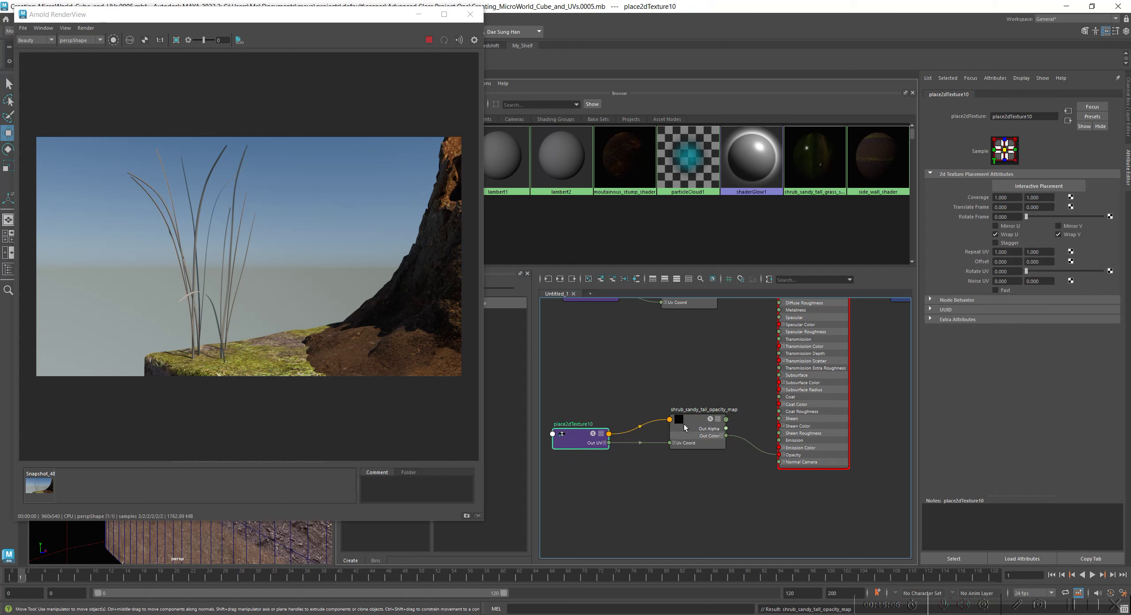
pyautogui.click(692, 420)
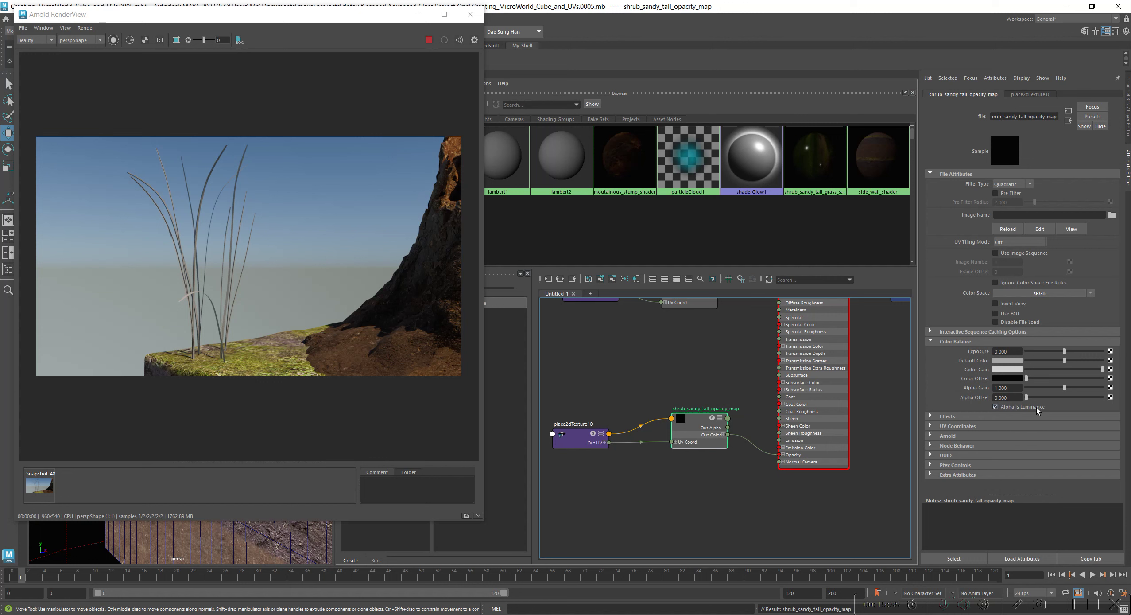
pyautogui.moveTo(695, 420); pyautogui.dragTo(674, 425)
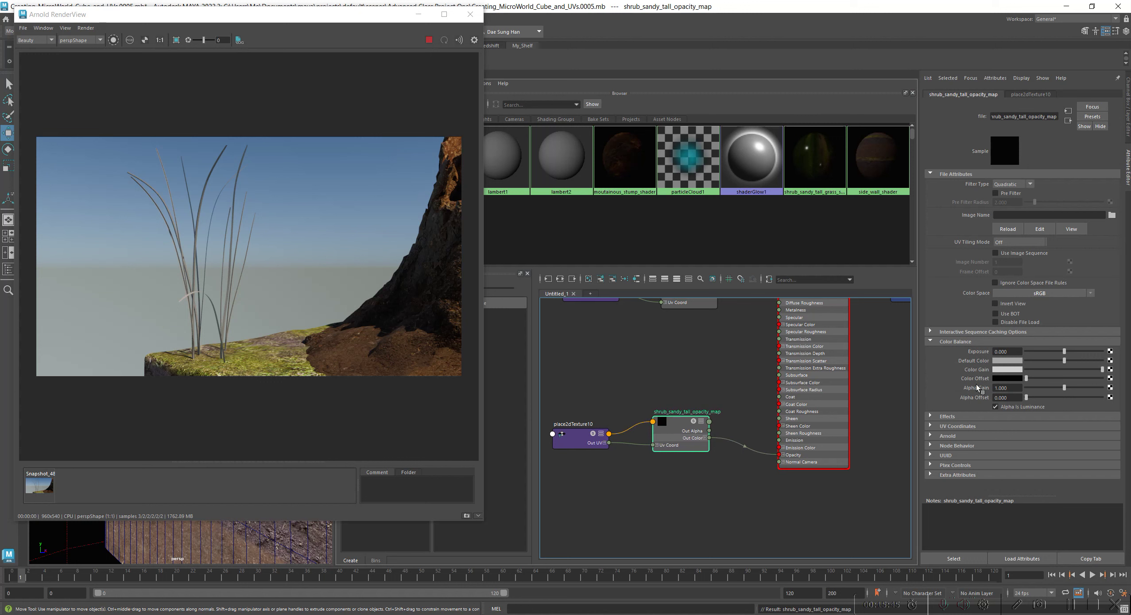
# Load the 4K Opacity JPG from the Shrub Sandy Tall Grass Asset folder into the opacity map node
pyautogui.click(1112, 217)
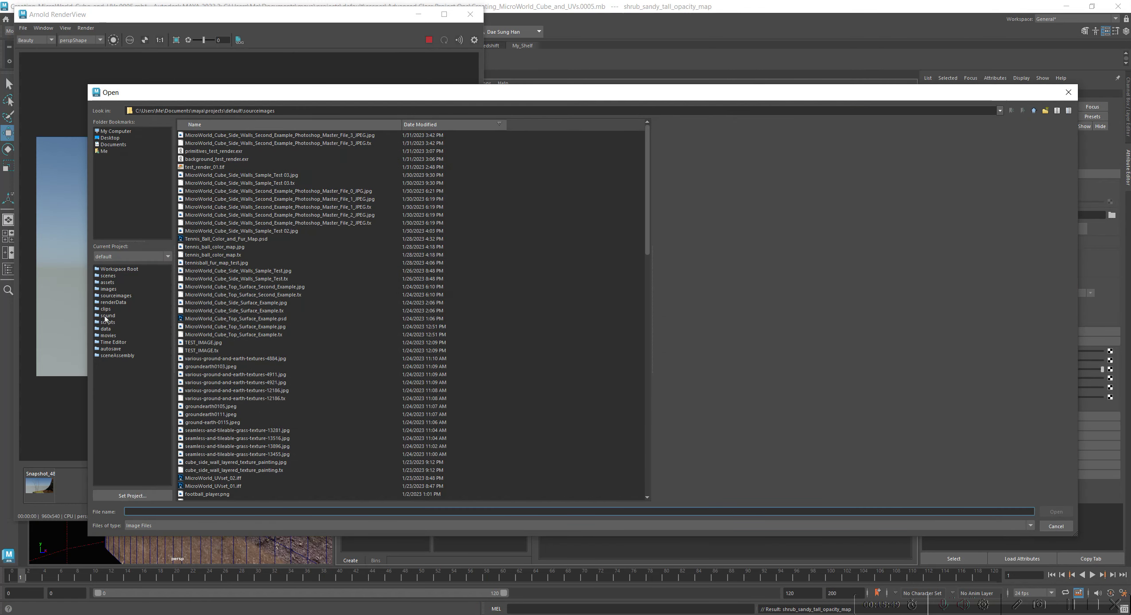
pyautogui.click(108, 282)
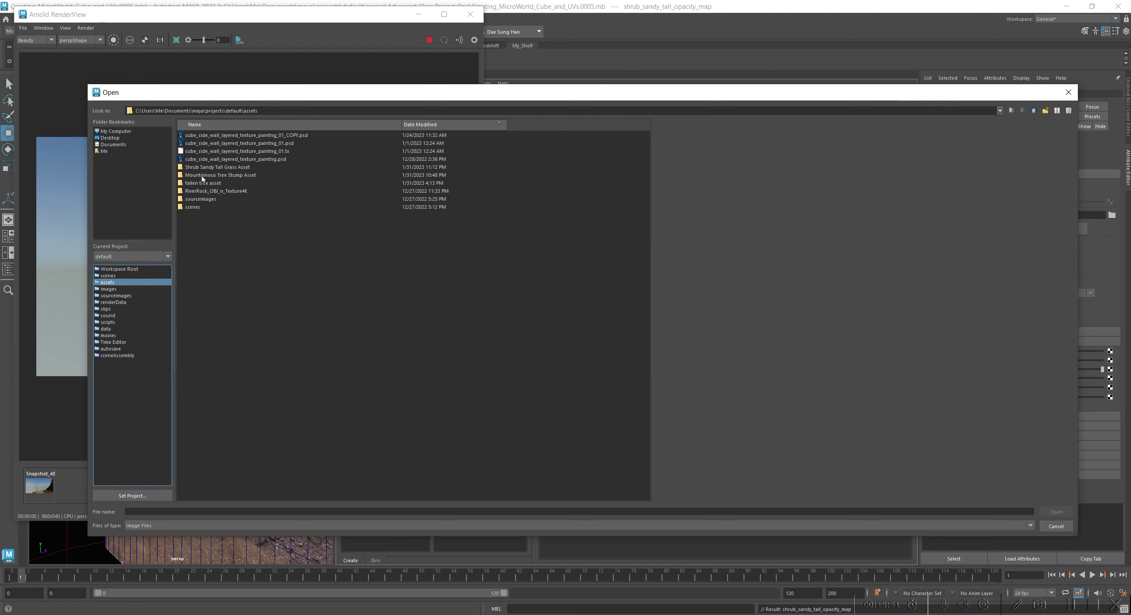
pyautogui.doubleClick(211, 167)
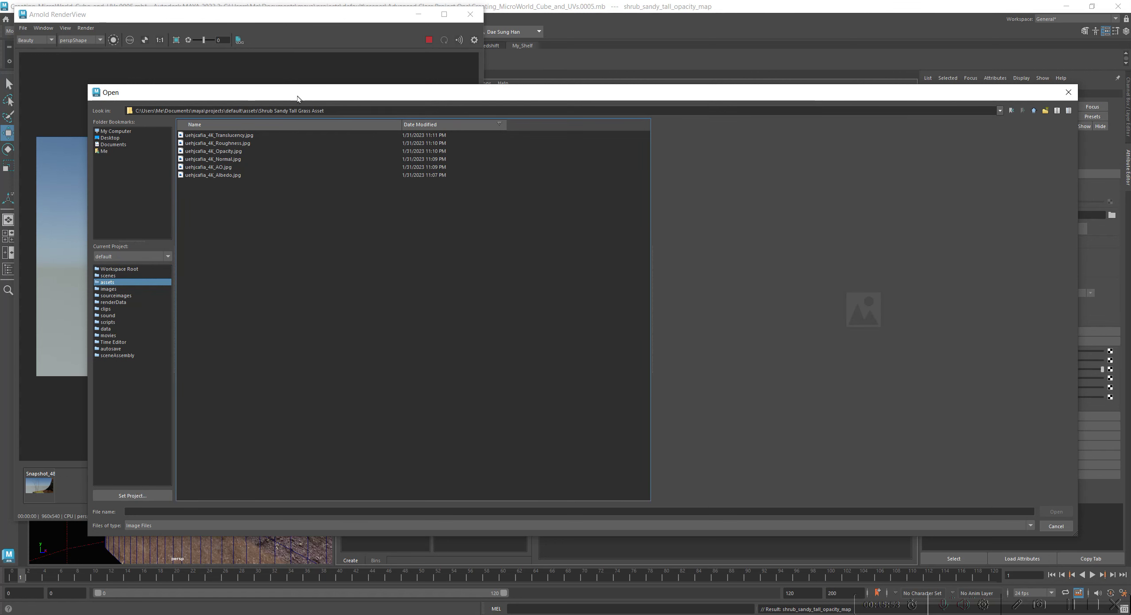
pyautogui.click(221, 151)
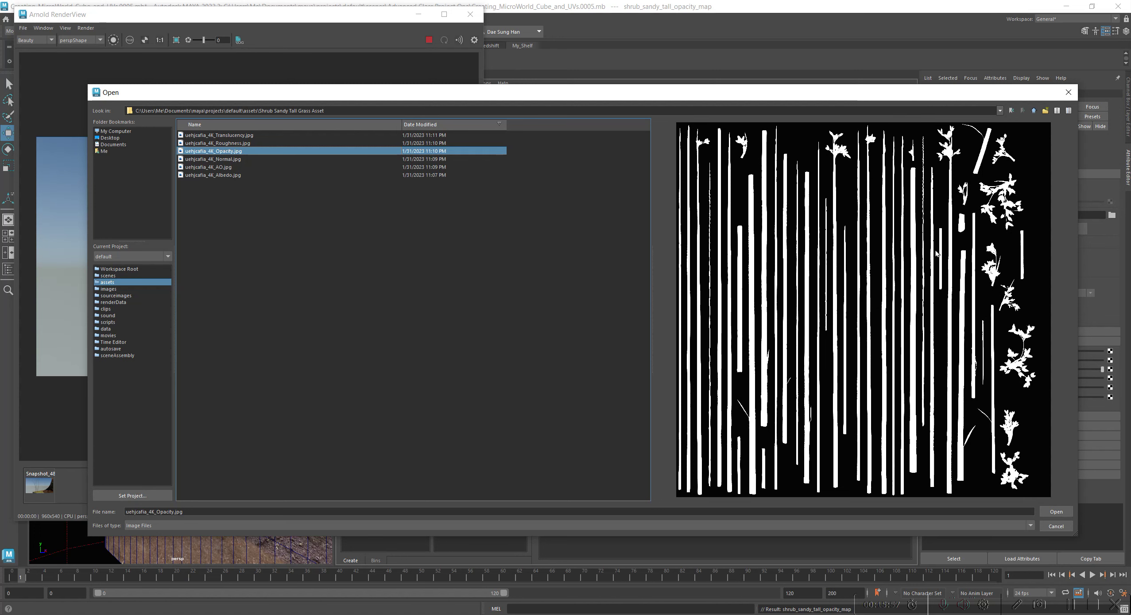
pyautogui.moveTo(899, 93); pyautogui.dragTo(585, 112)
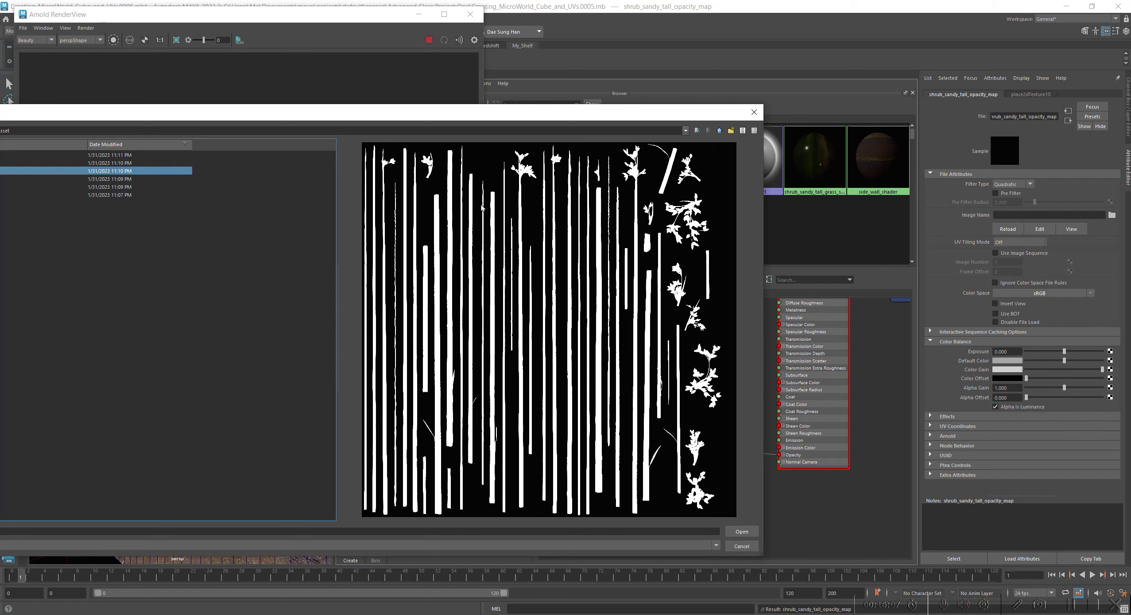
pyautogui.click(746, 534)
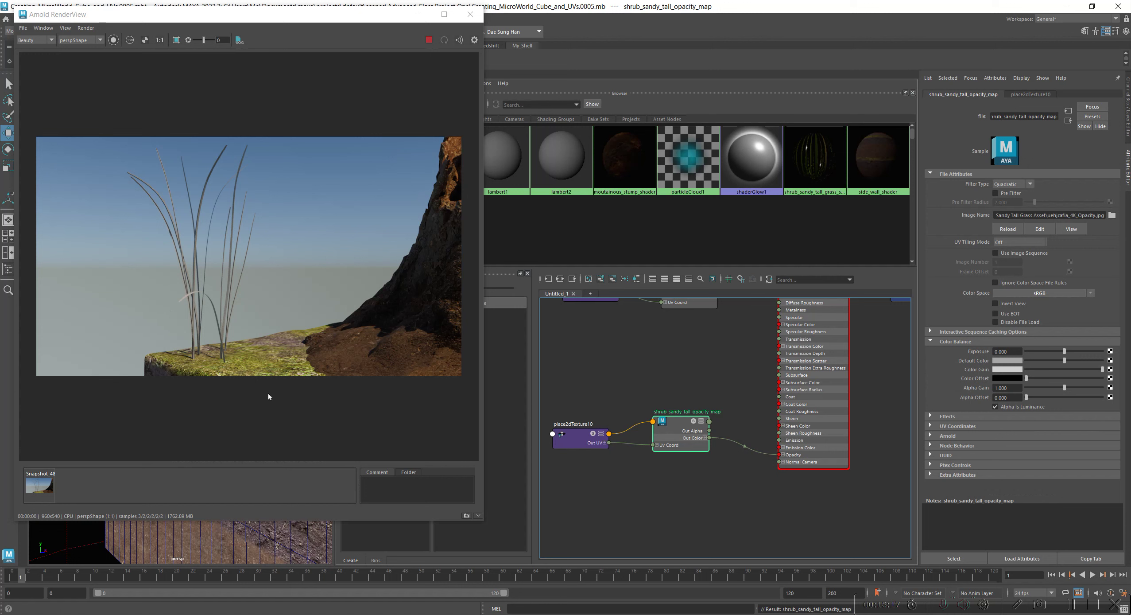
# Update the full scene in the Arnold RenderView and compare the new grass render repeatedly with the stored snapshot
pyautogui.click(85, 27)
pyautogui.click(100, 93)
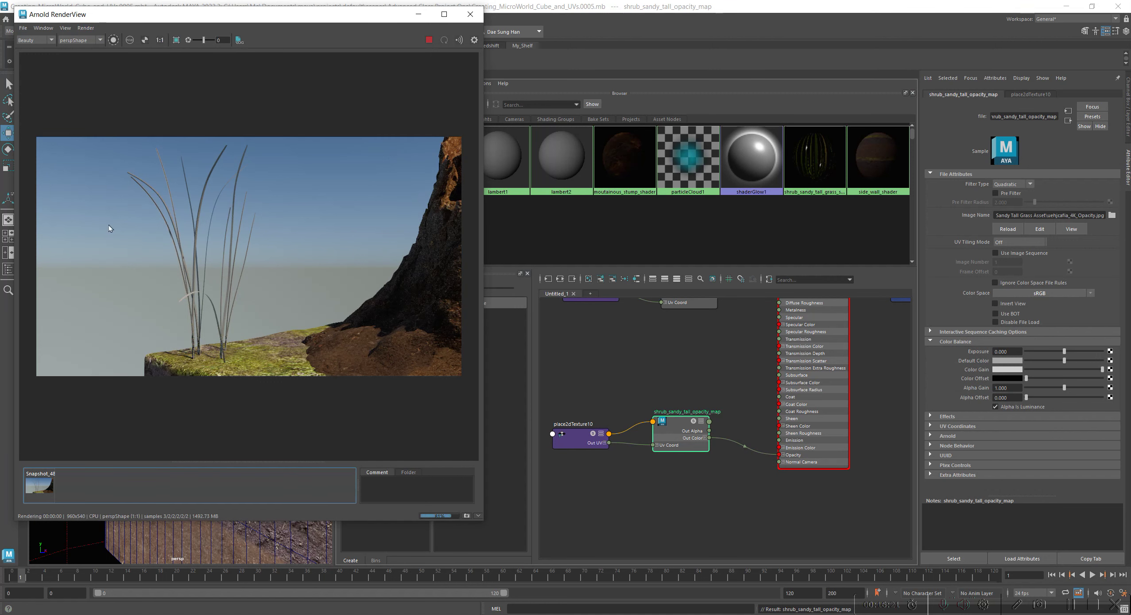
pyautogui.click(34, 489)
pyautogui.click(33, 487)
pyautogui.click(35, 485)
pyautogui.click(37, 485)
pyautogui.click(47, 480)
pyautogui.click(50, 480)
pyautogui.click(51, 482)
pyautogui.click(51, 481)
pyautogui.click(51, 481)
pyautogui.click(51, 482)
pyautogui.click(51, 481)
pyautogui.click(51, 482)
# Bring the whole grass shader network into view and nudge the opacity map node slightly toward its placement node
pyautogui.keyDown('alt'); pyautogui.moveTo(734, 481); pyautogui.dragTo(738, 502, button='middle'); pyautogui.keyUp('alt')
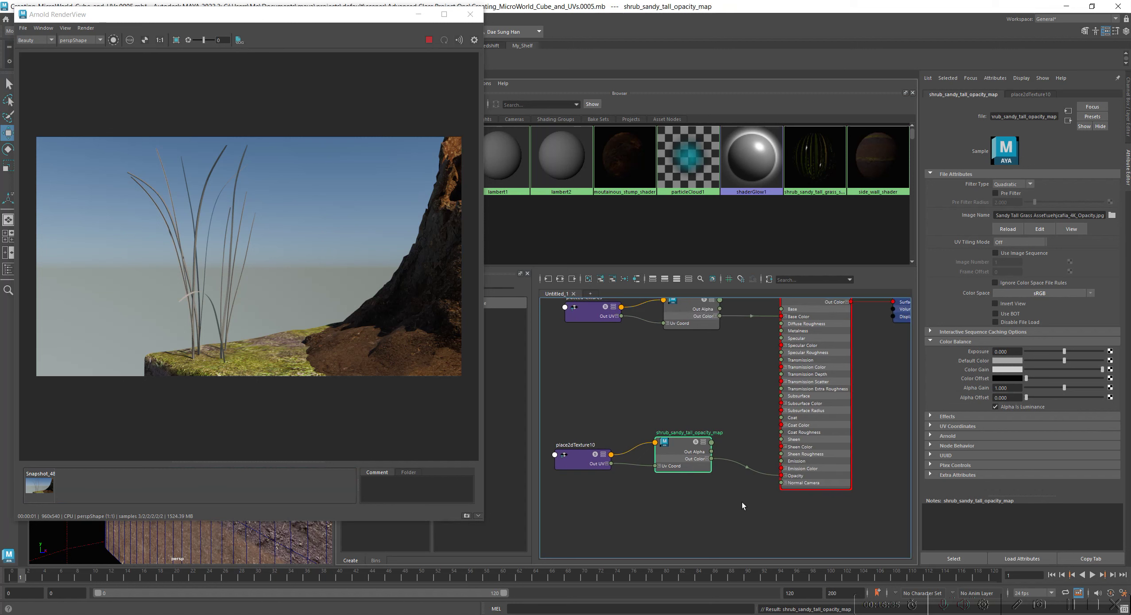
pyautogui.keyDown('alt'); pyautogui.moveTo(883, 383); pyautogui.dragTo(869, 430, button='middle'); pyautogui.keyUp('alt')
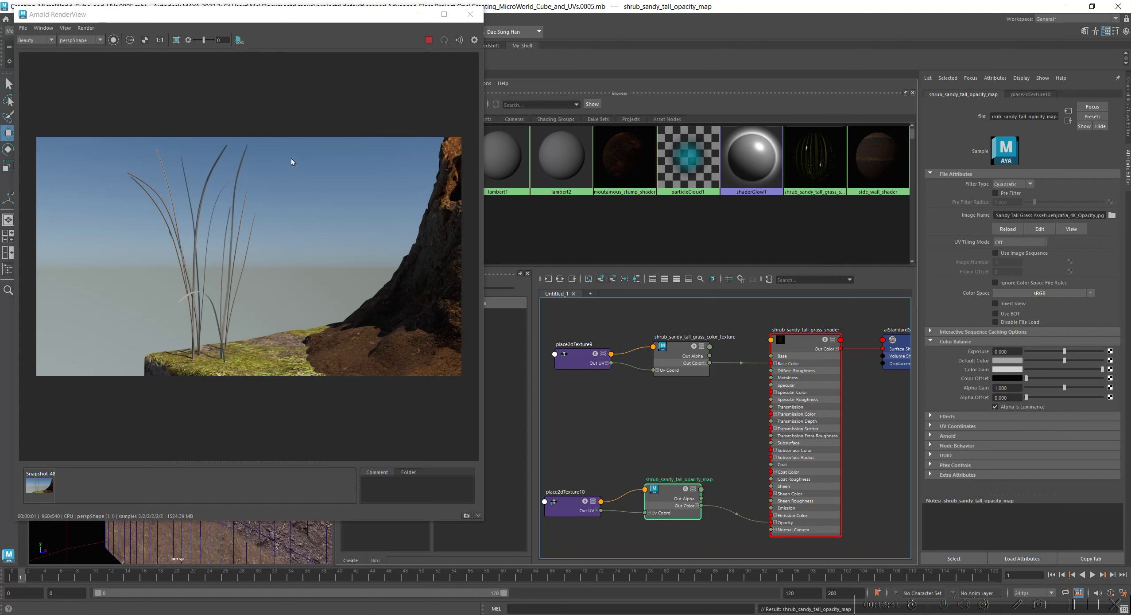
pyautogui.moveTo(670, 487); pyautogui.dragTo(667, 484)
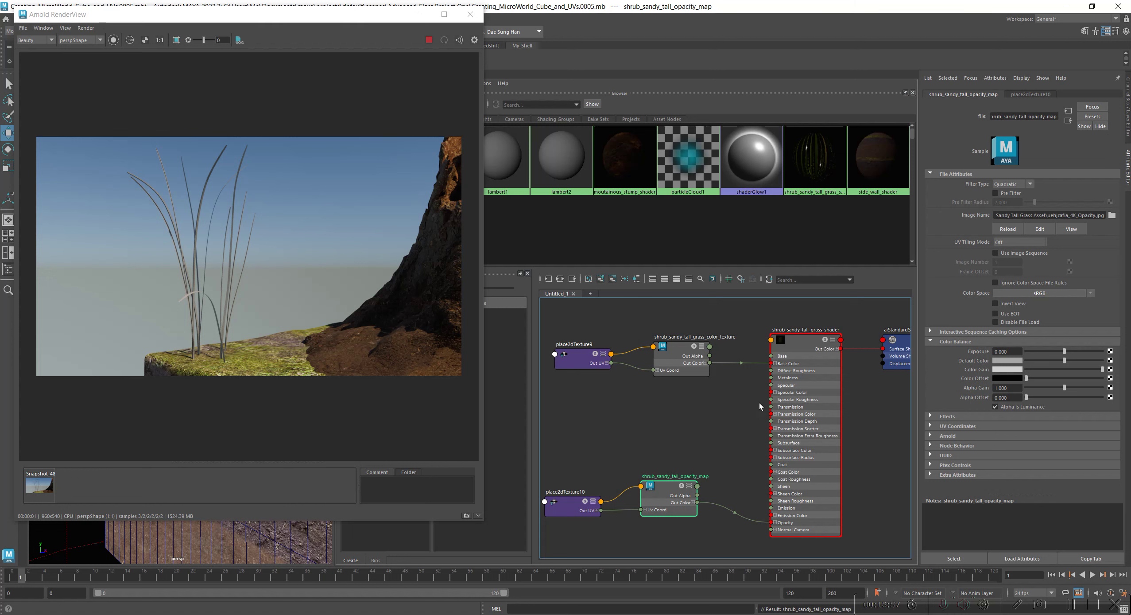
# Review the grass shader's attribute groups, including Transmission, Subsurface, Coat, Emission, Thin Film and Geometry
pyautogui.click(777, 330)
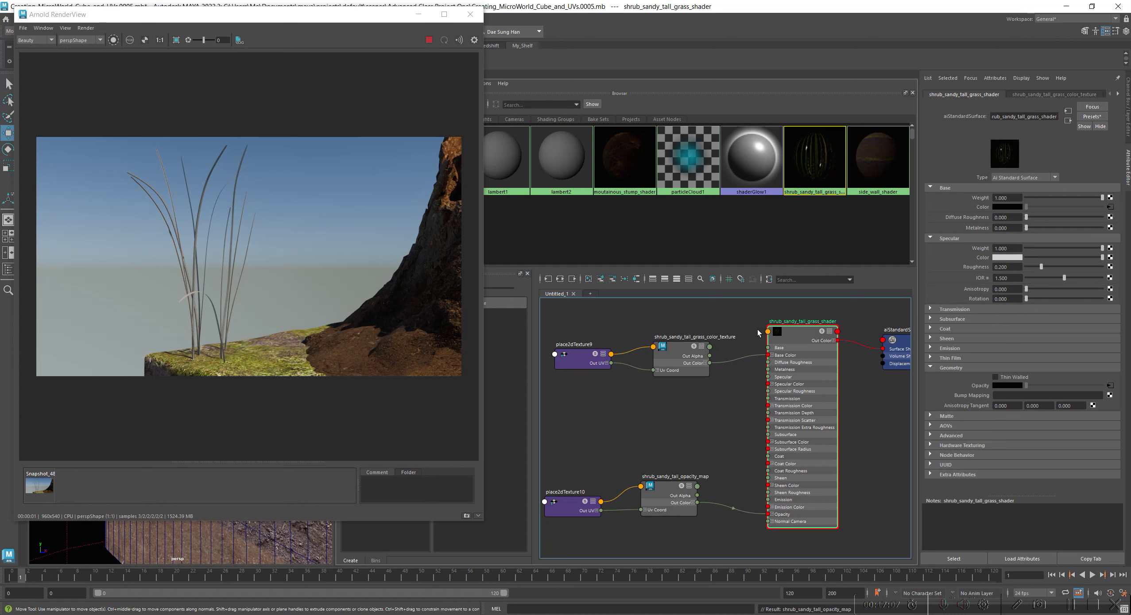
pyautogui.click(957, 309)
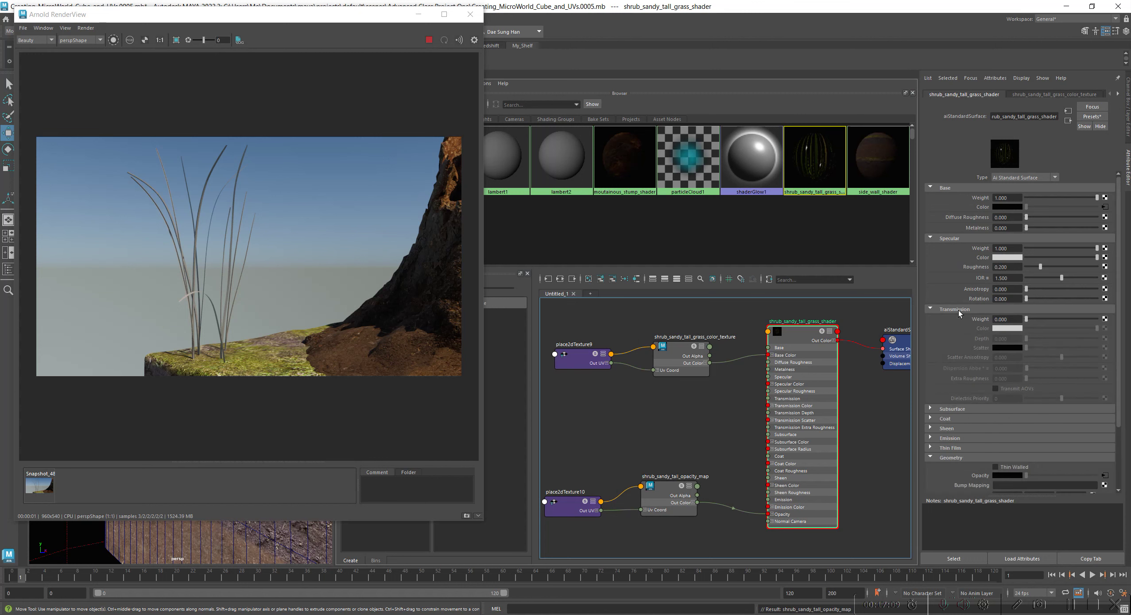
pyautogui.click(957, 308)
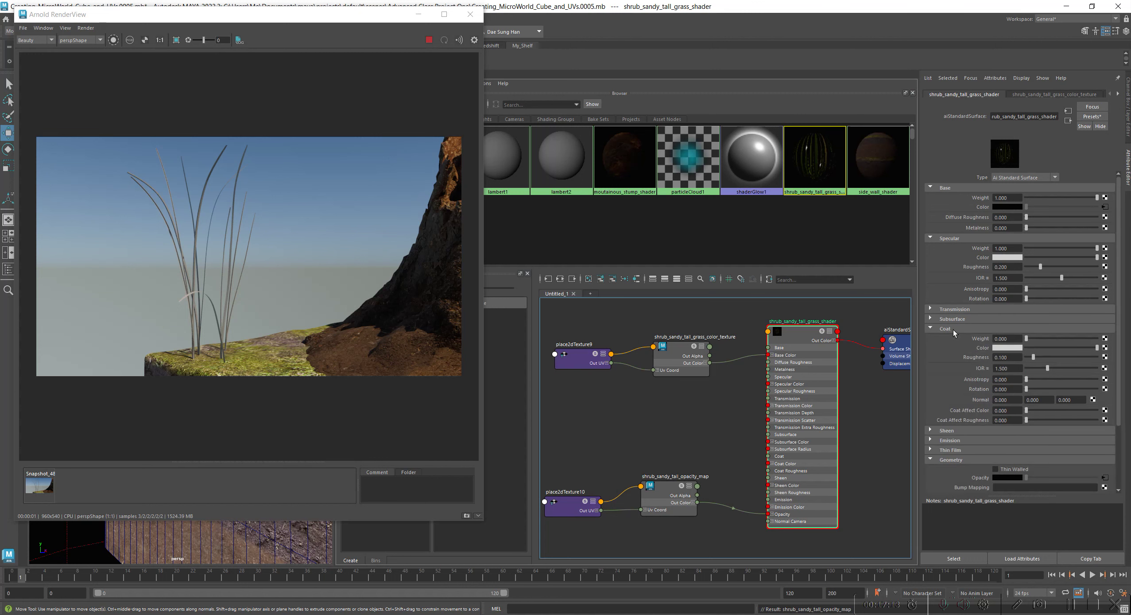
pyautogui.click(953, 338)
pyautogui.click(951, 339)
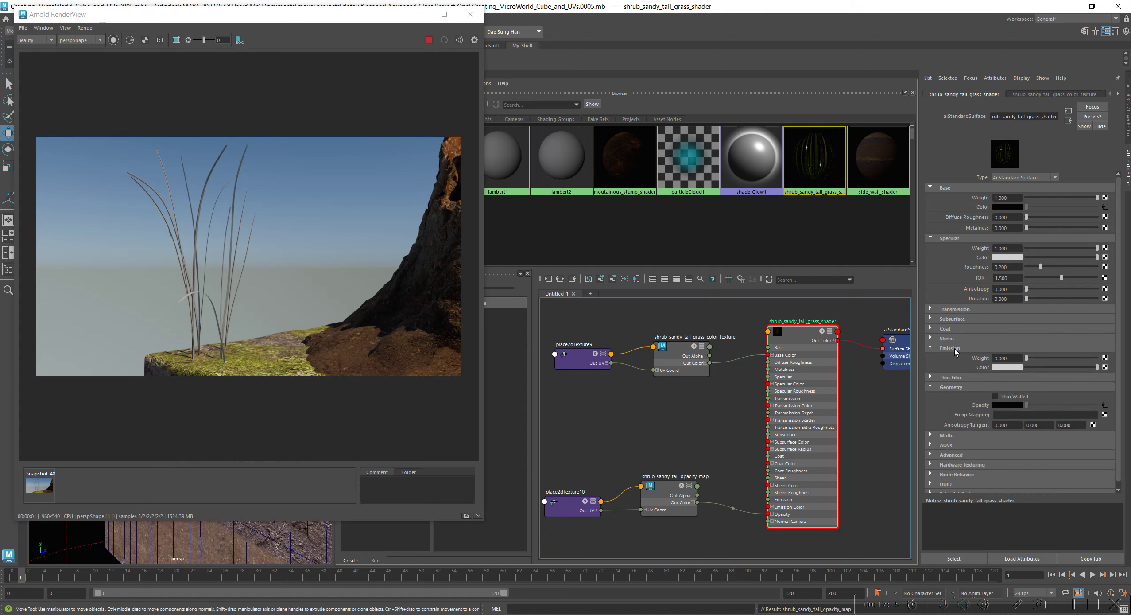
pyautogui.click(957, 358)
pyautogui.click(957, 357)
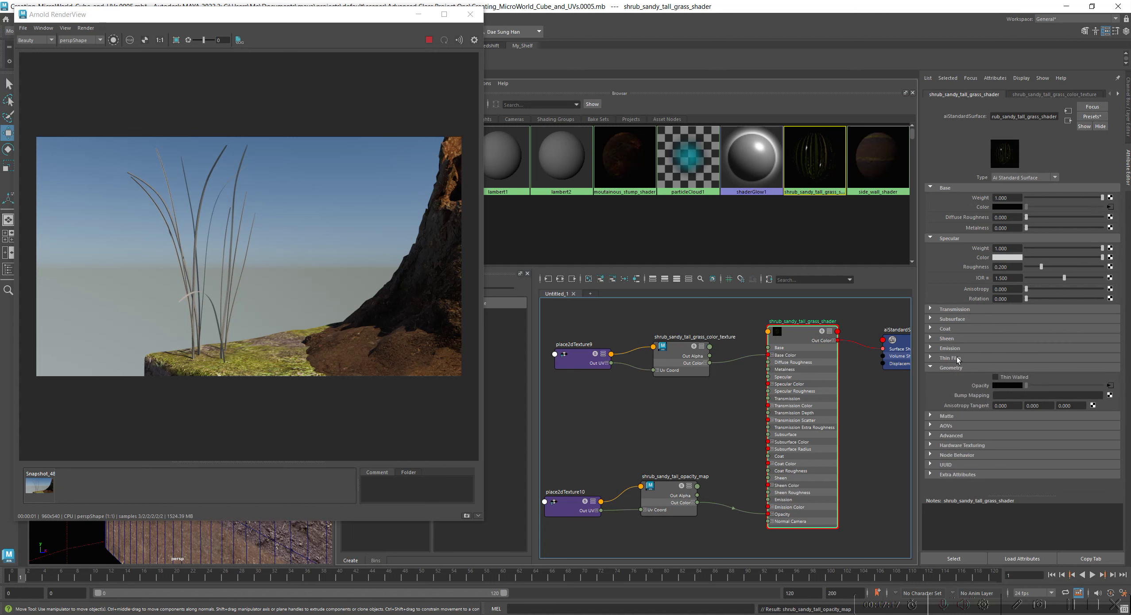
pyautogui.click(955, 367)
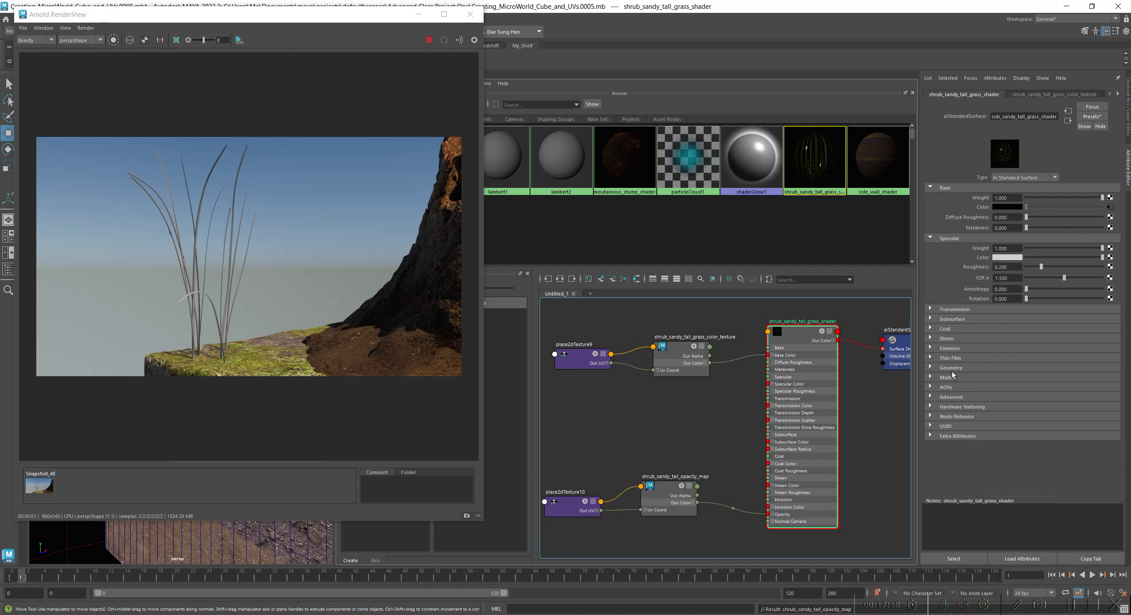
pyautogui.click(957, 309)
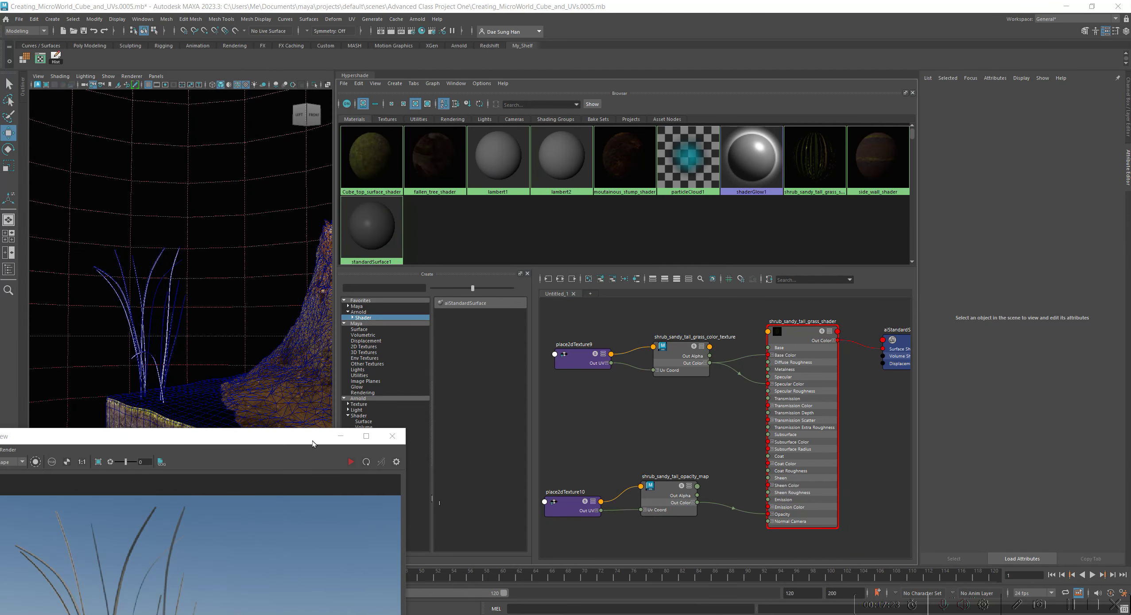
# Bring the Arnold RenderView back over the workspace and fit the whole grass render in it
pyautogui.moveTo(300, 439); pyautogui.dragTo(302, 439)
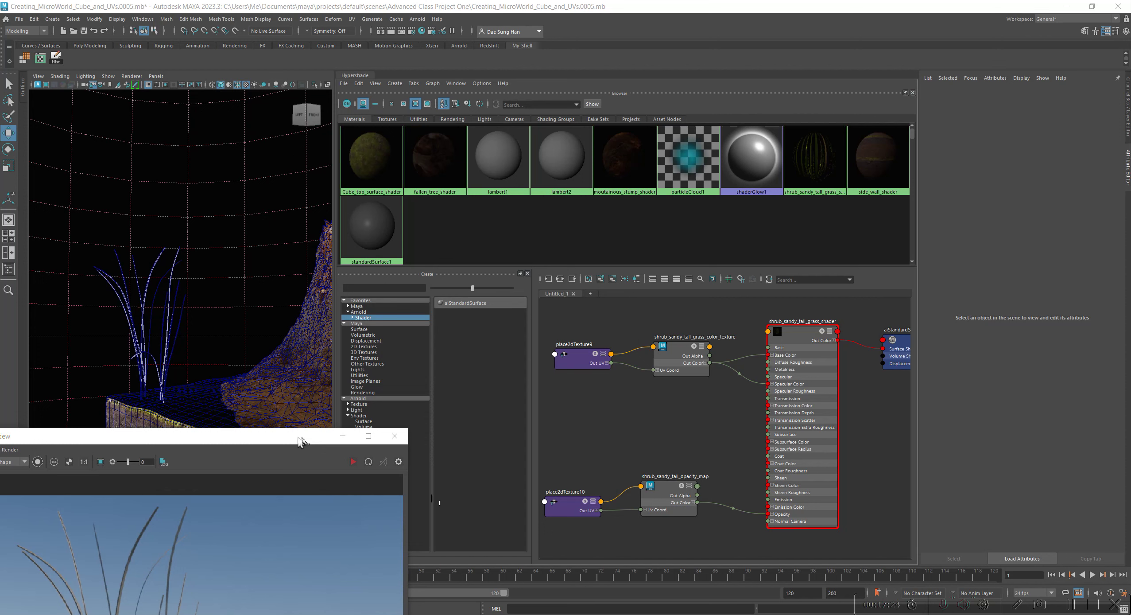
pyautogui.moveTo(301, 441); pyautogui.dragTo(594, 63)
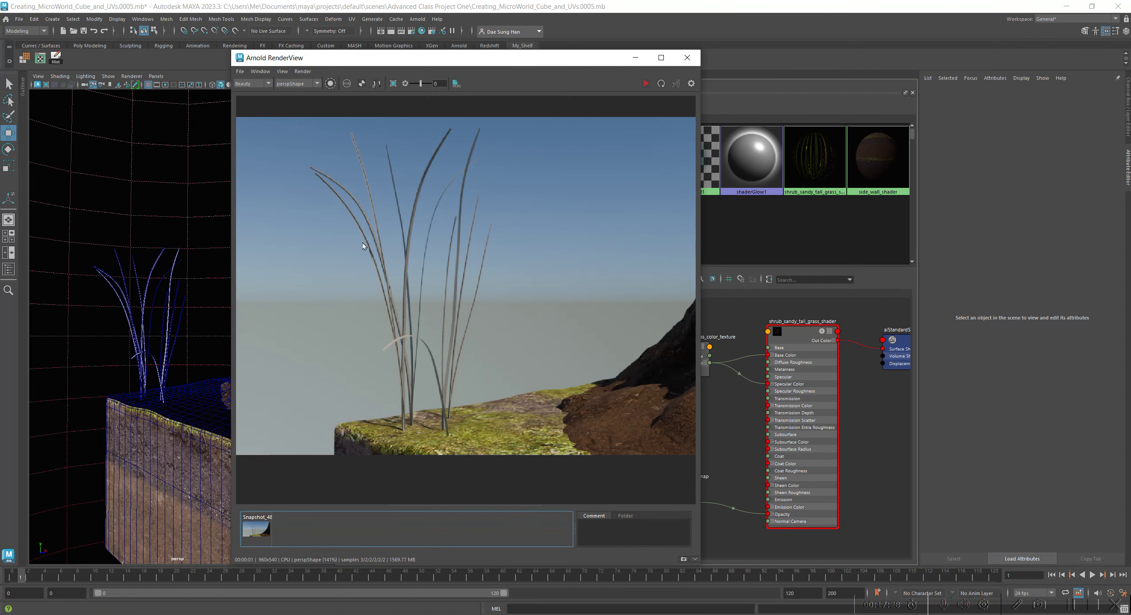
pyautogui.press('Home')
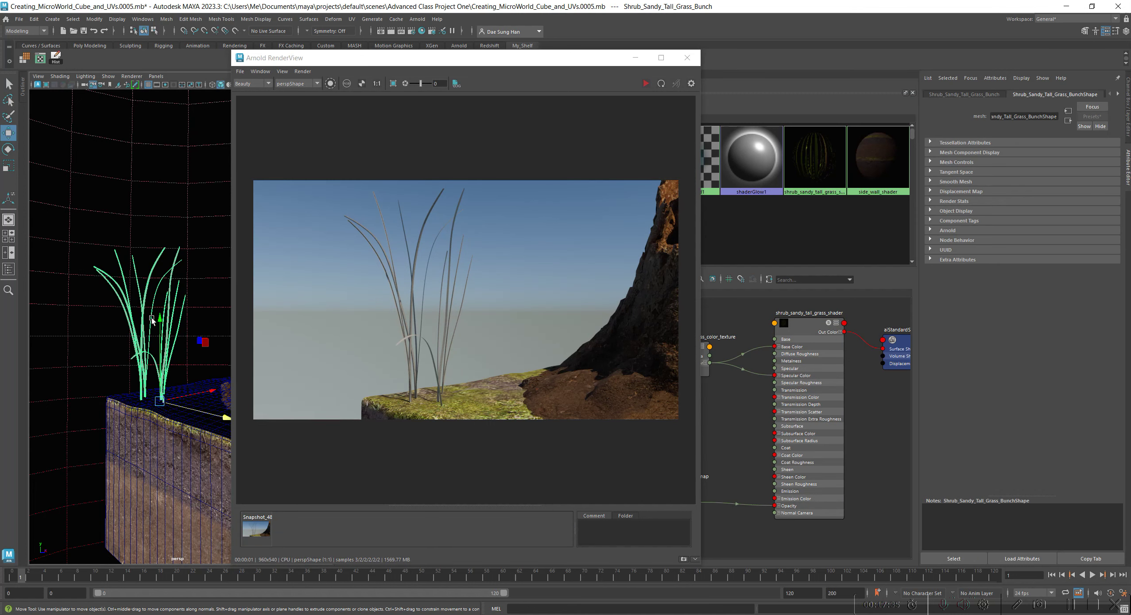
# Assign shrub_sandy_tall_grass_shader to the selected Shrub_Sandy_Tall_Grass_Bunch mesh and clear the selection
pyautogui.moveTo(454, 53); pyautogui.dragTo(0, 213)
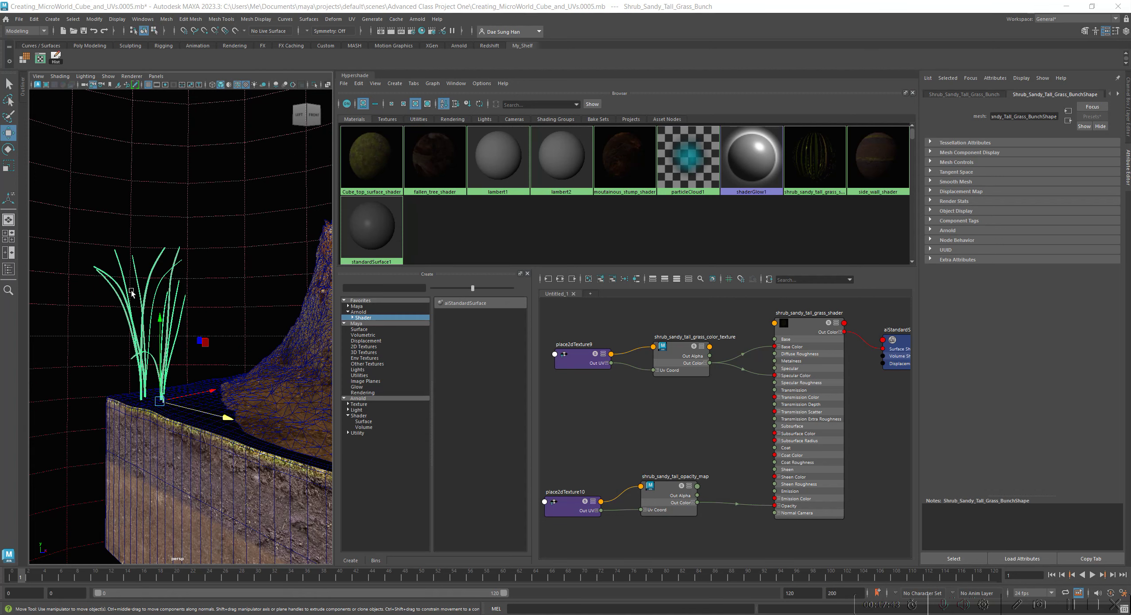
pyautogui.rightClick(805, 325)
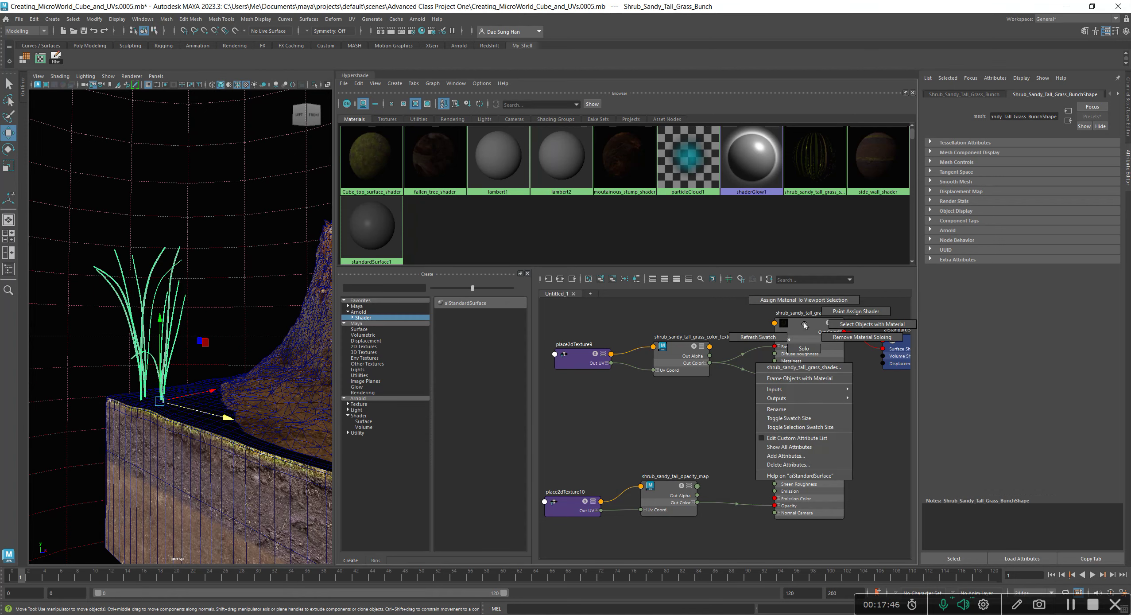
pyautogui.click(793, 302)
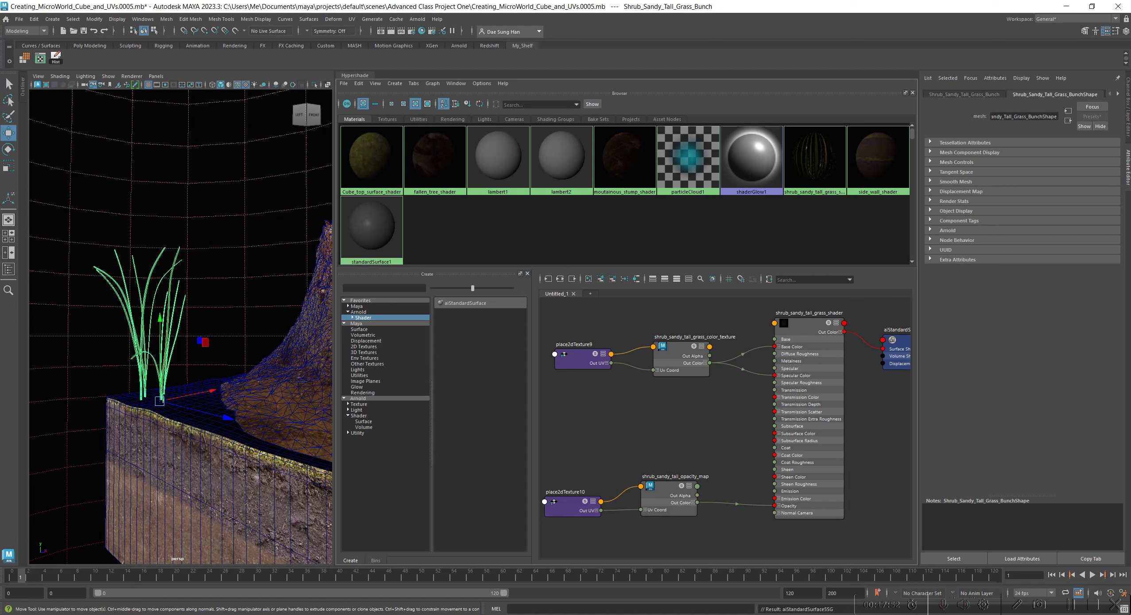
pyautogui.rightClick(519, 174)
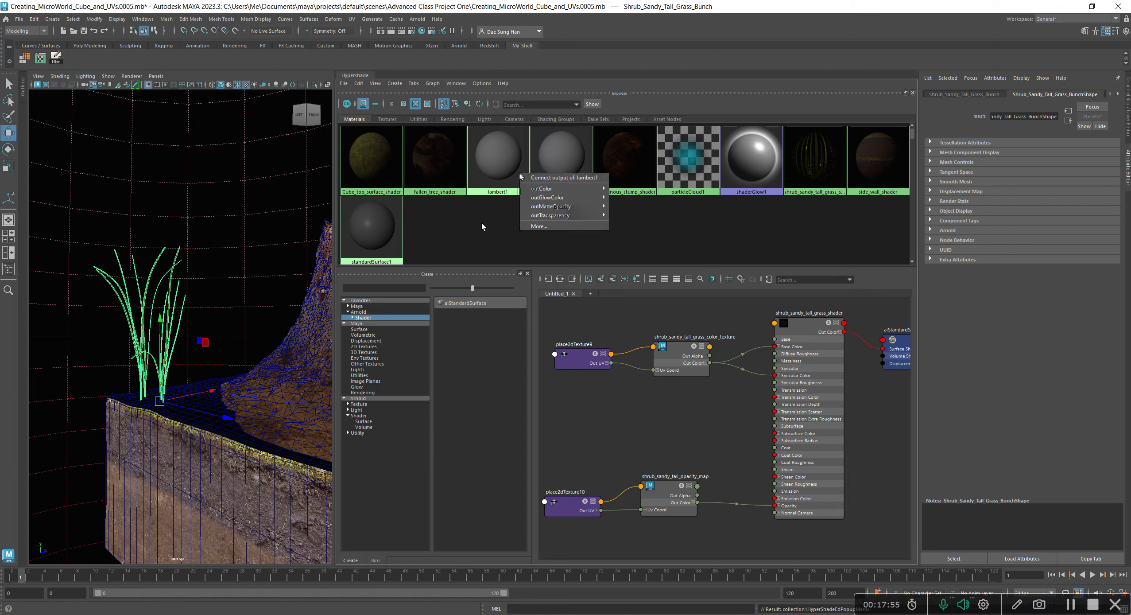
pyautogui.click(482, 223)
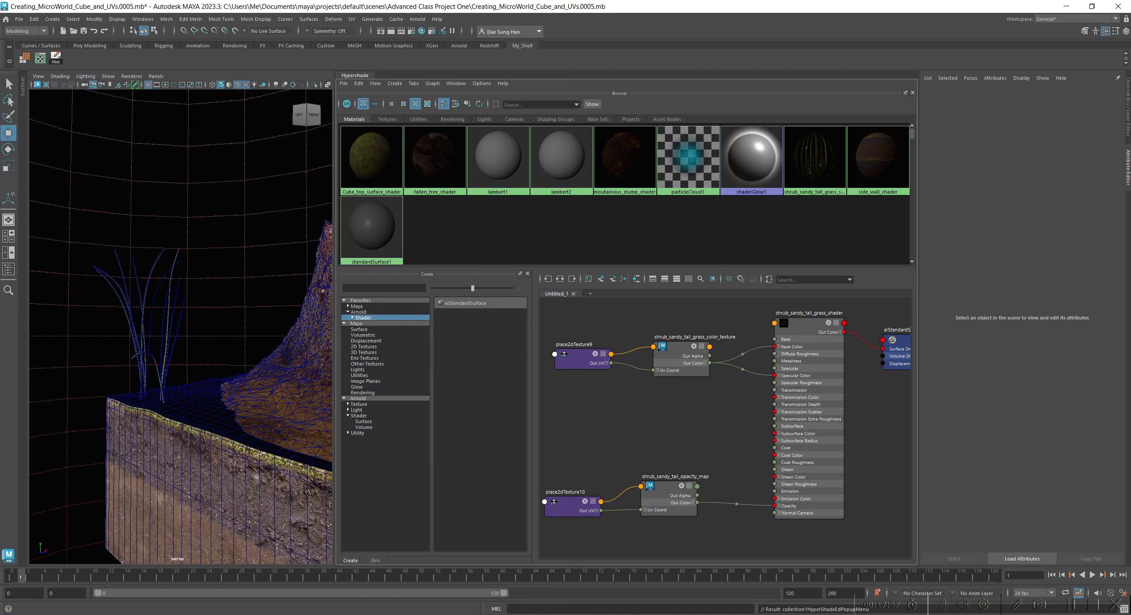
# Render the scene again in the Arnold RenderView and compare the grass blades up close with the stored snapshot
pyautogui.moveTo(0, 172); pyautogui.dragTo(610, 61)
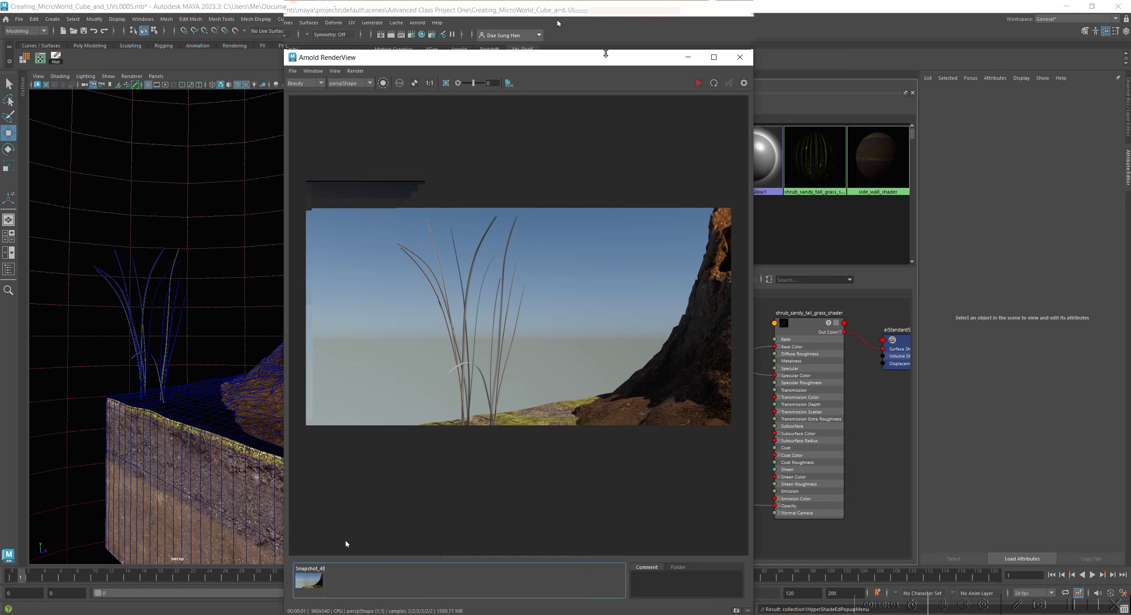
pyautogui.click(699, 36)
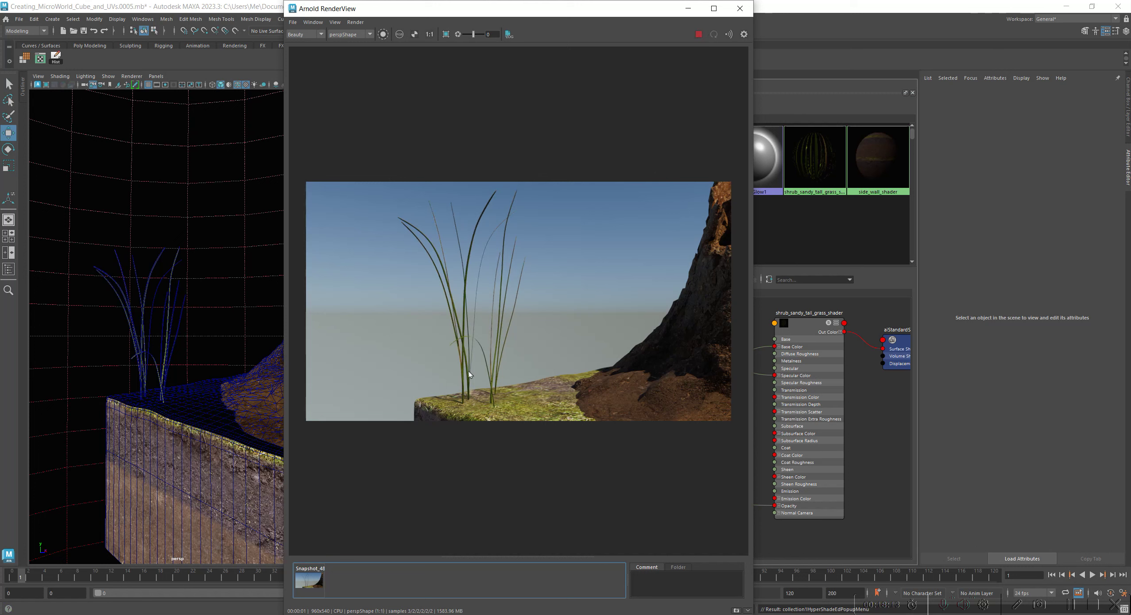
pyautogui.click(305, 588)
pyautogui.click(305, 588)
pyautogui.click(303, 589)
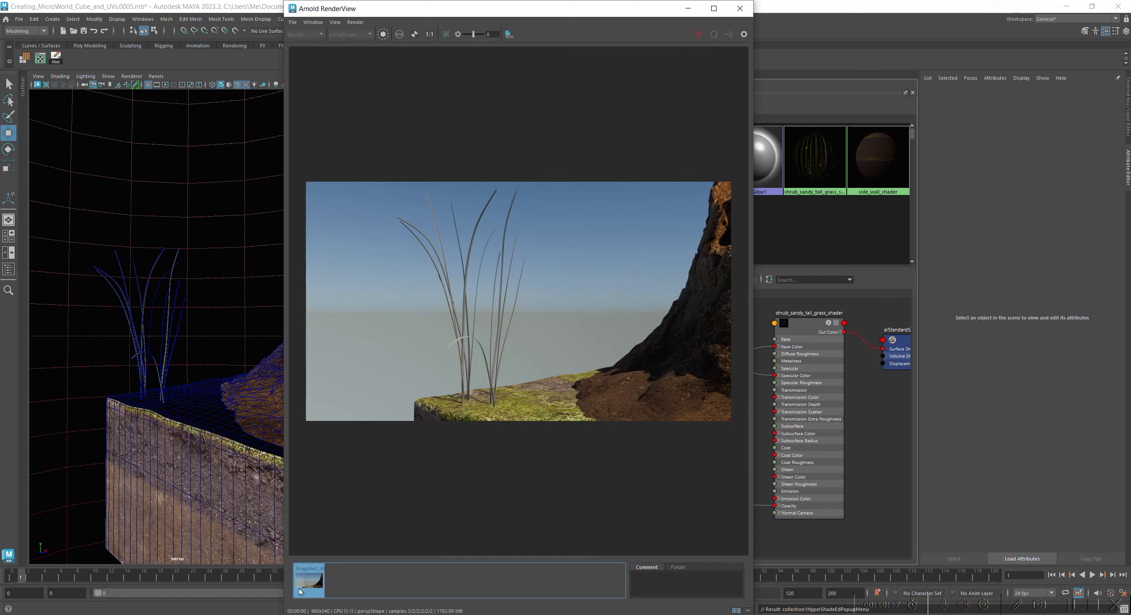
pyautogui.click(298, 592)
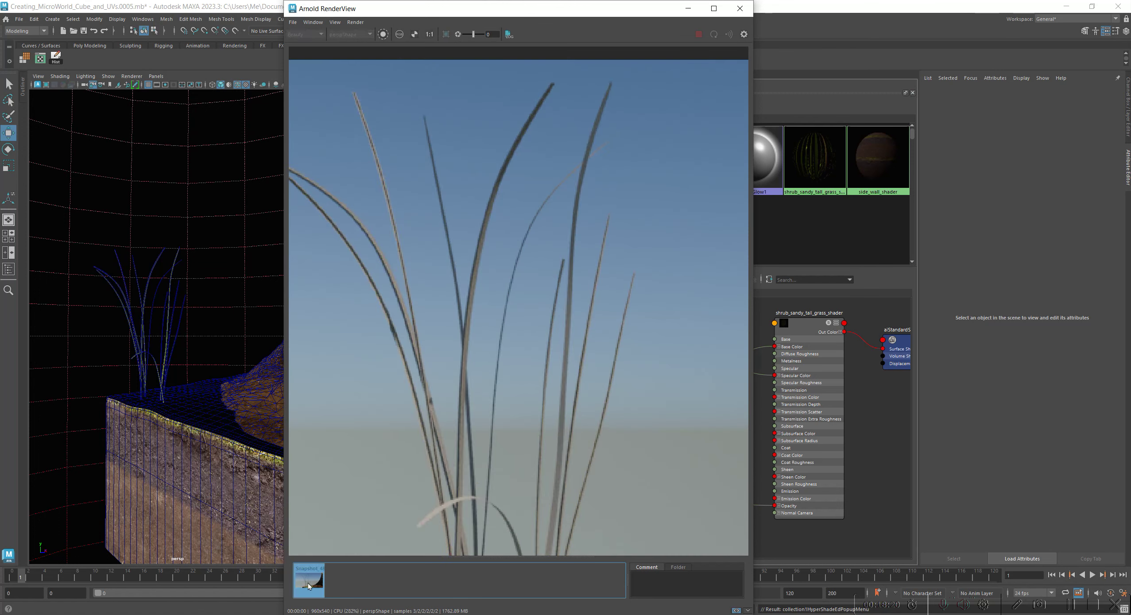
pyautogui.click(309, 583)
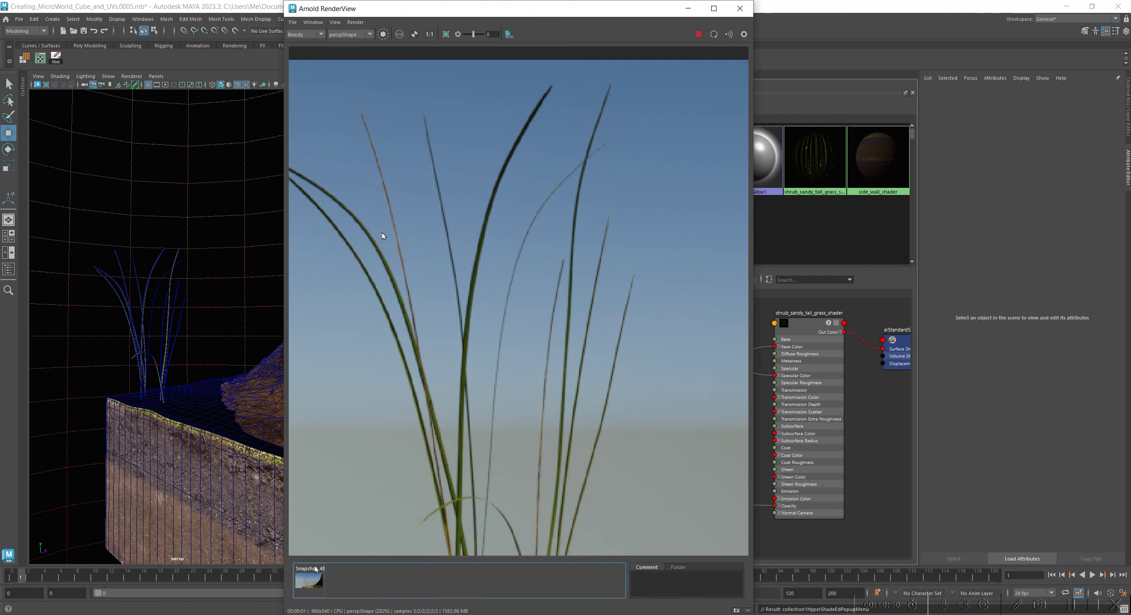
pyautogui.click(309, 581)
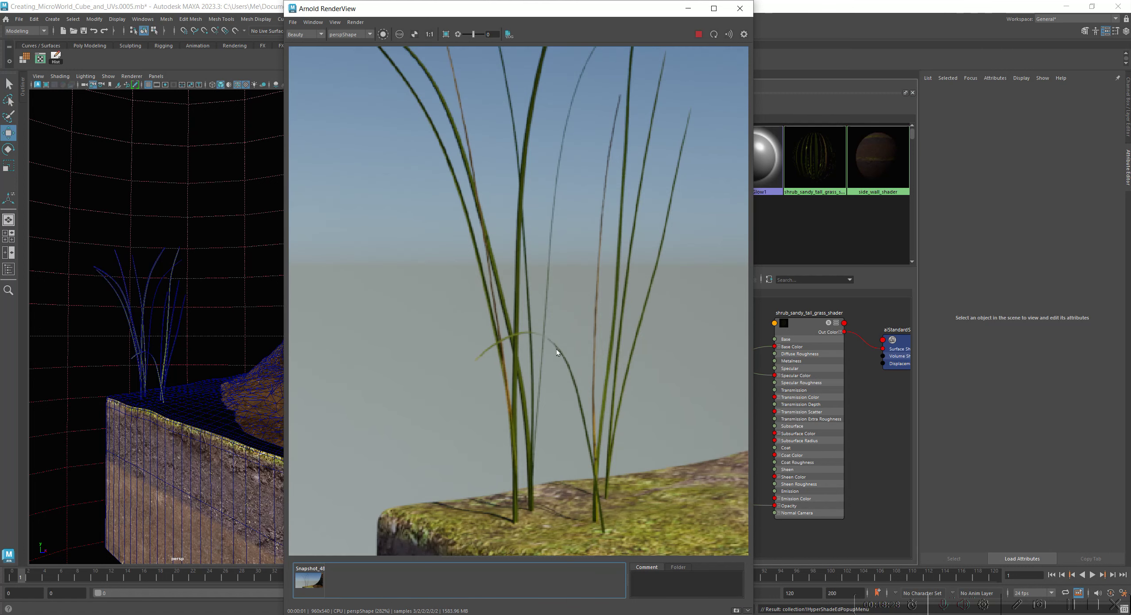
pyautogui.moveTo(555, 348); pyautogui.dragTo(459, 482, button='middle')
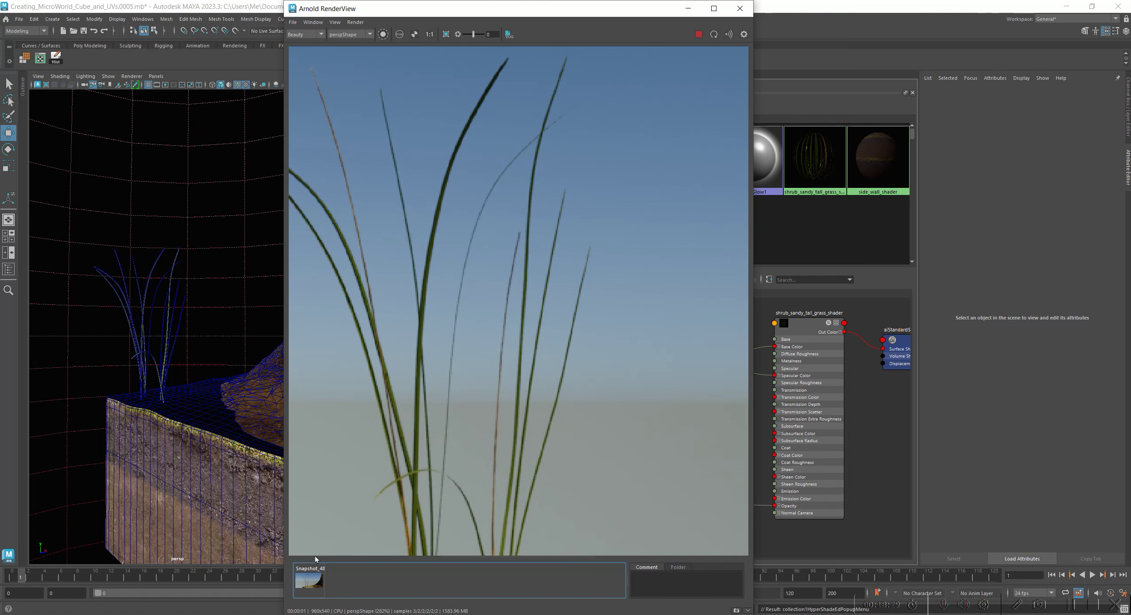
pyautogui.click(312, 589)
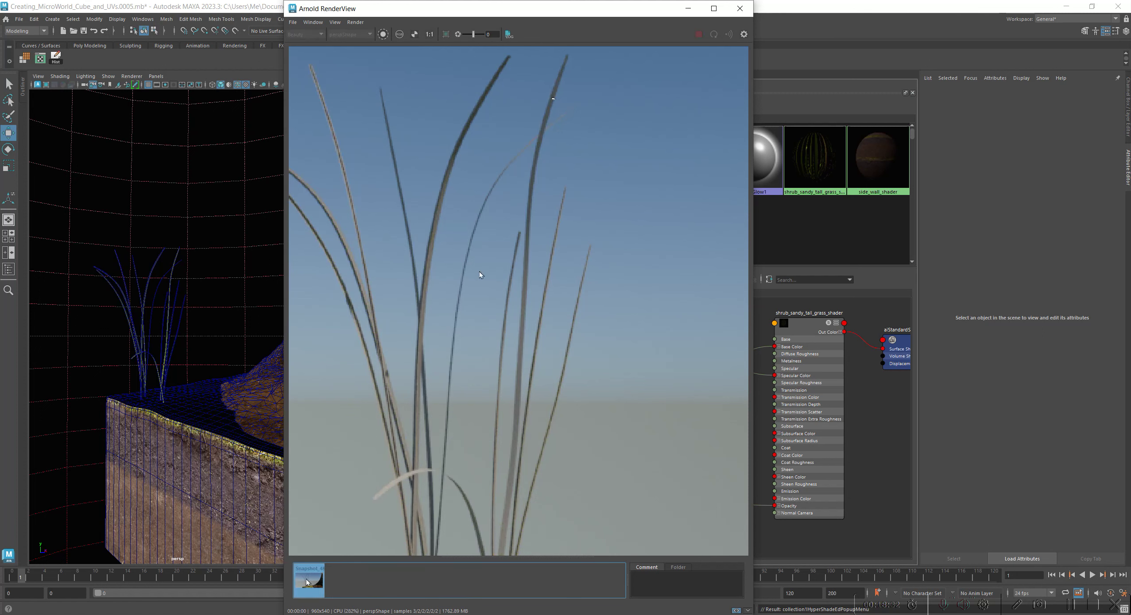
pyautogui.click(428, 35)
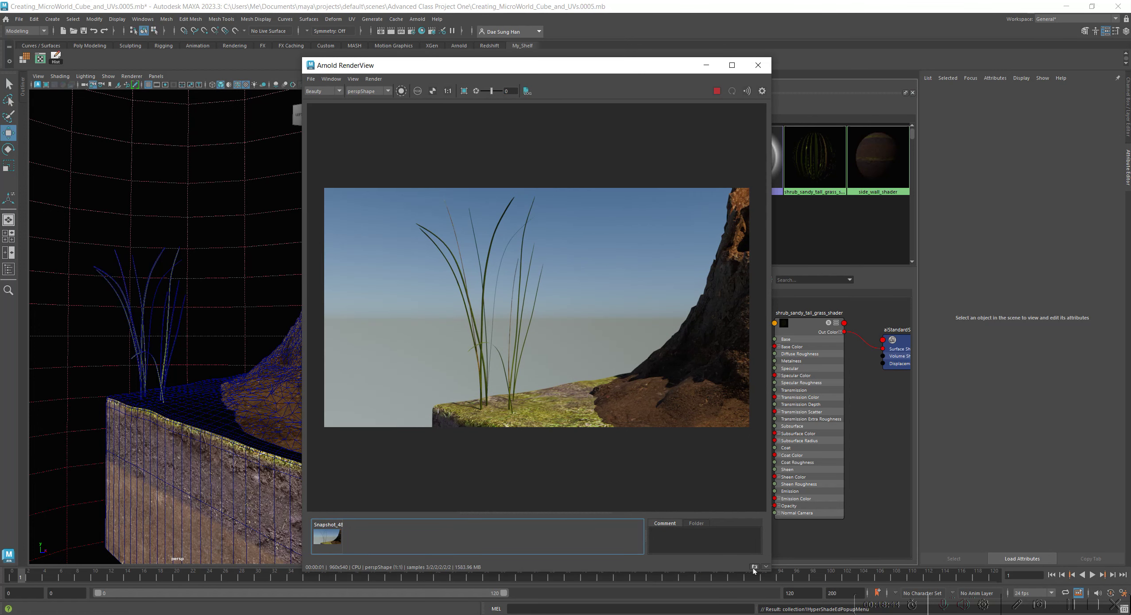
# Store the current grass render as a second snapshot, check it and return to the live render
pyautogui.click(754, 567)
pyautogui.click(356, 541)
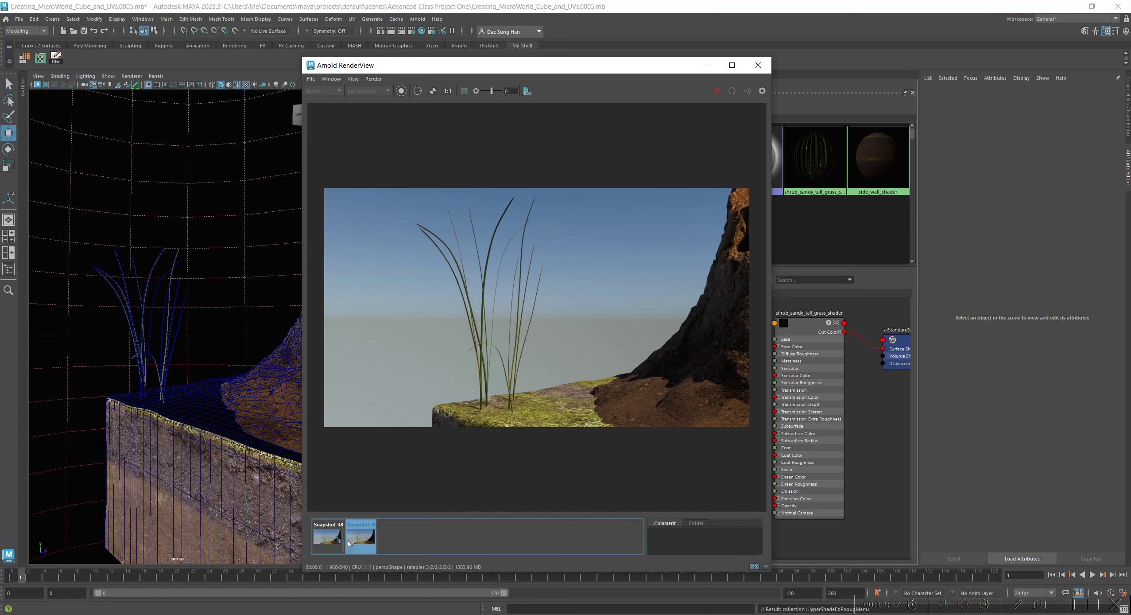
pyautogui.click(472, 530)
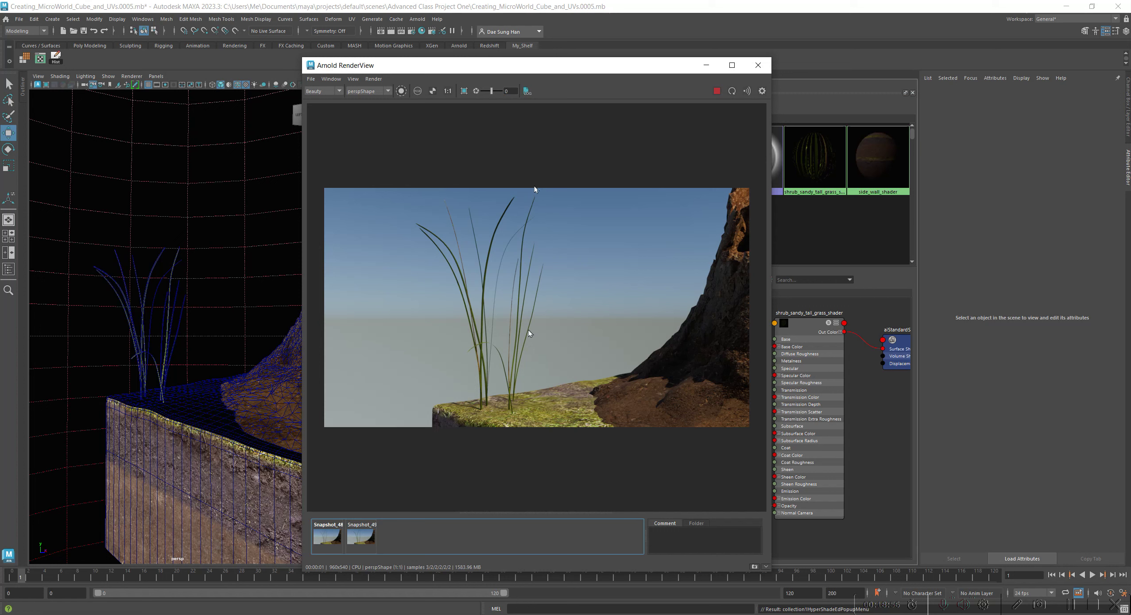
pyautogui.click(1070, 609)
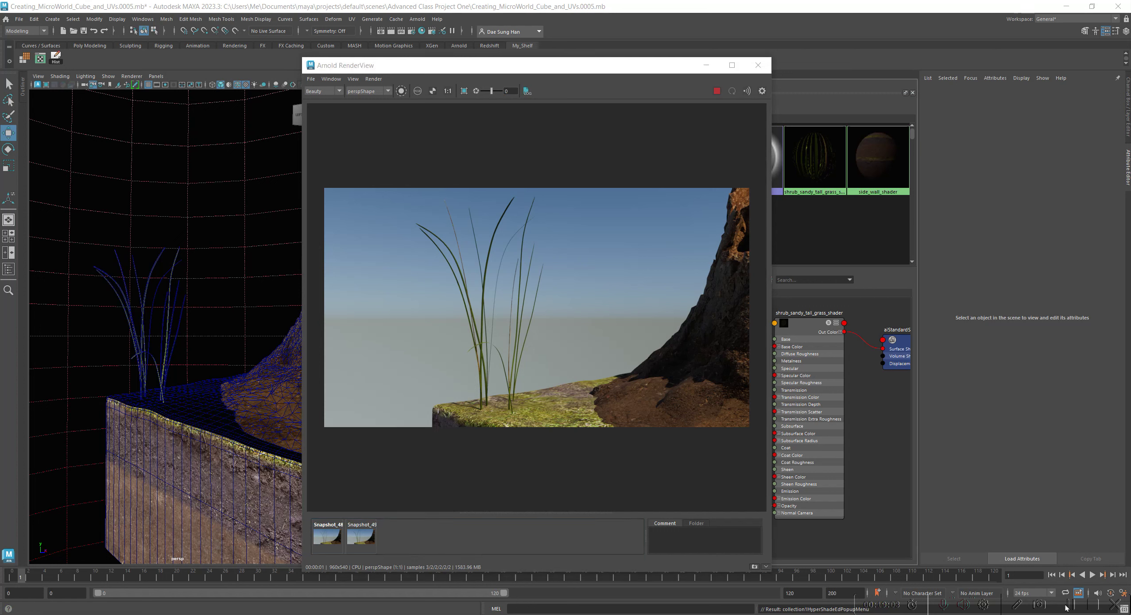
# Move the grass color texture node slightly toward the shader and set its Color Balance Exposure to 0.5
pyautogui.moveTo(590, 71); pyautogui.dragTo(357, 66)
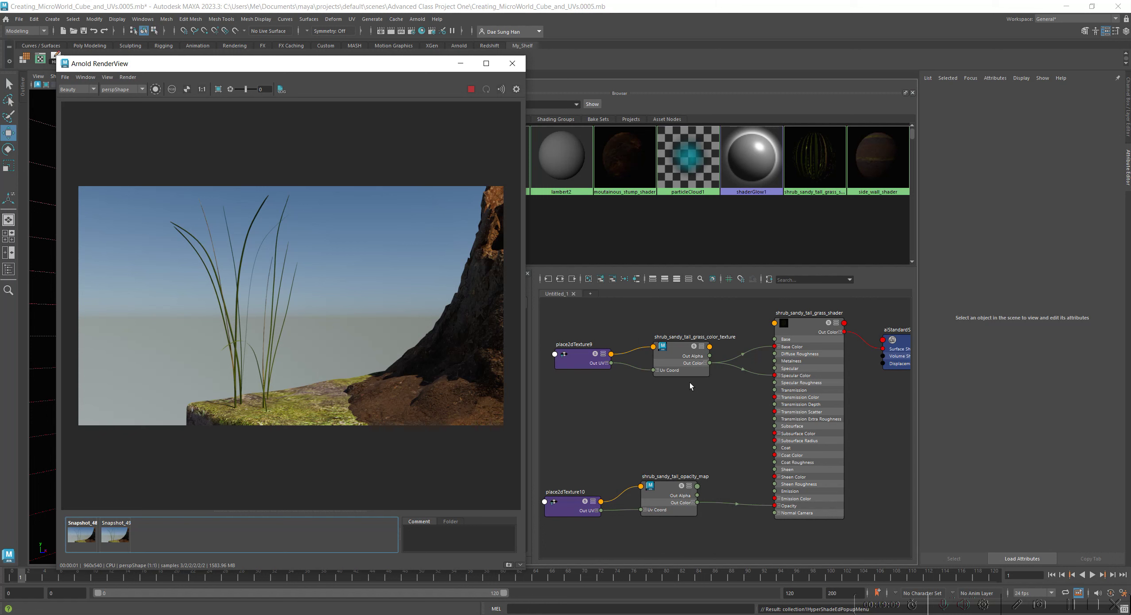
pyautogui.moveTo(676, 349); pyautogui.dragTo(697, 338)
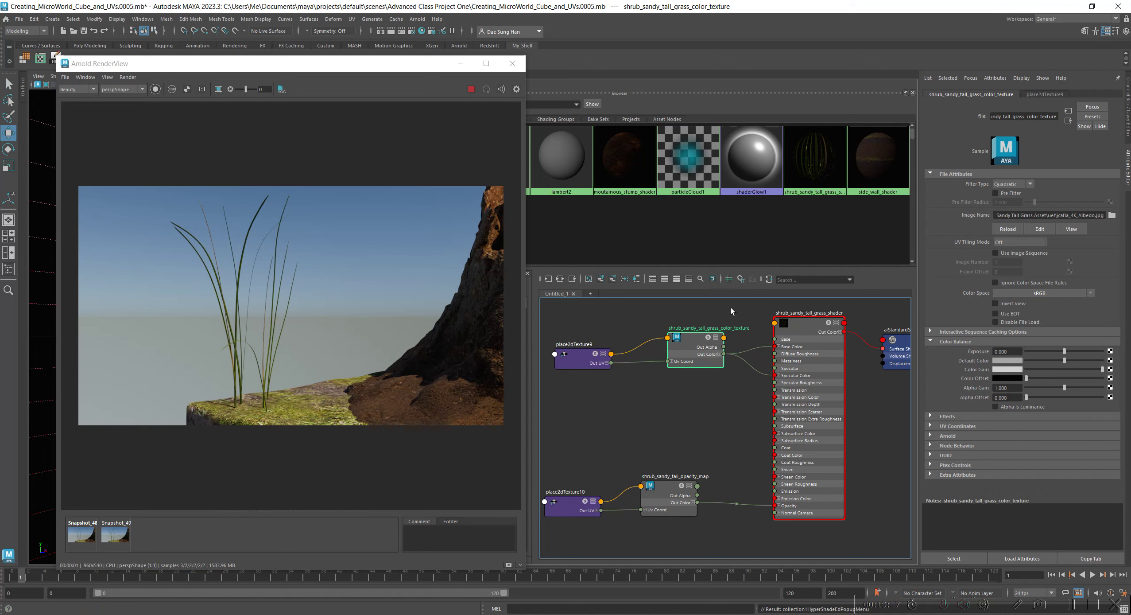
pyautogui.click(939, 341)
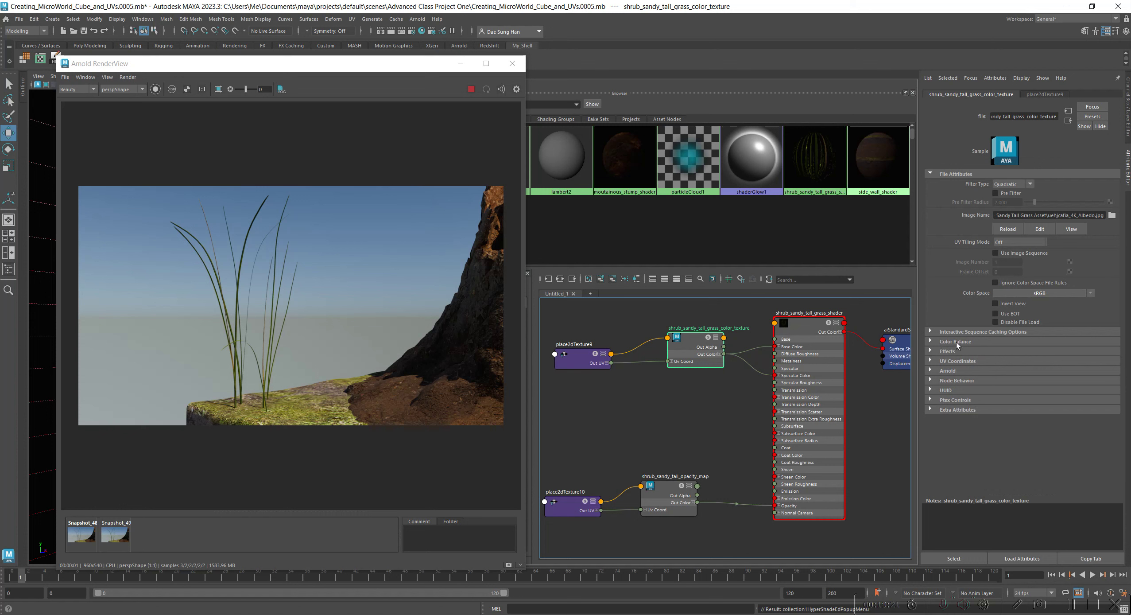
pyautogui.click(955, 342)
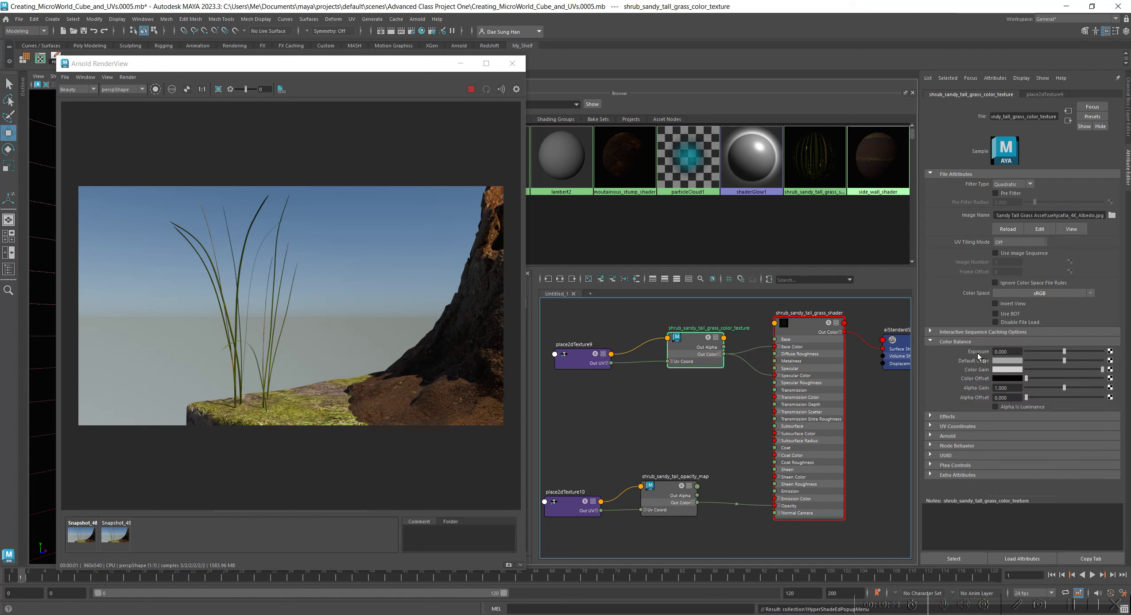
pyautogui.click(1012, 351)
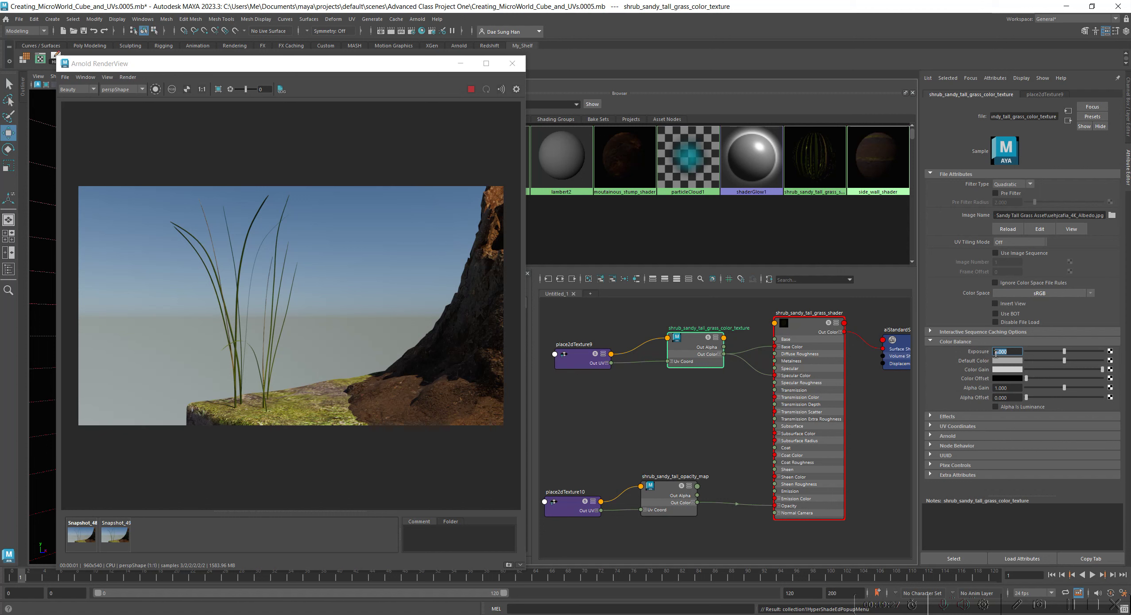
pyautogui.write('.5')
pyautogui.press('Return')
# Compare the brightened grass render with the second snapshot at close range
pyautogui.click(116, 538)
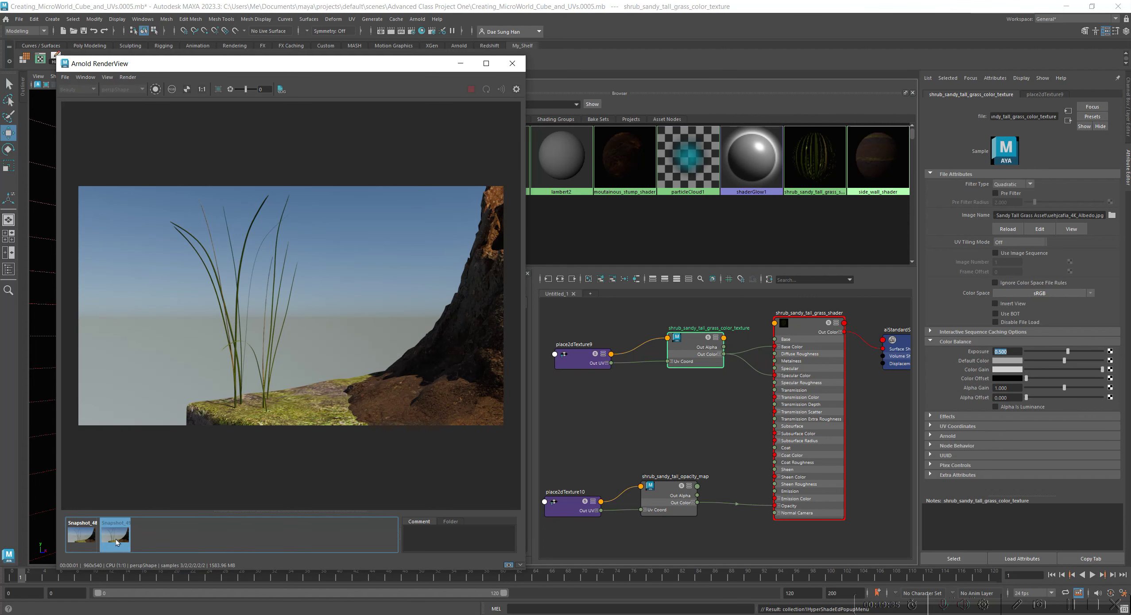
pyautogui.click(115, 538)
pyautogui.scroll(3, 332, 366)
pyautogui.click(111, 536)
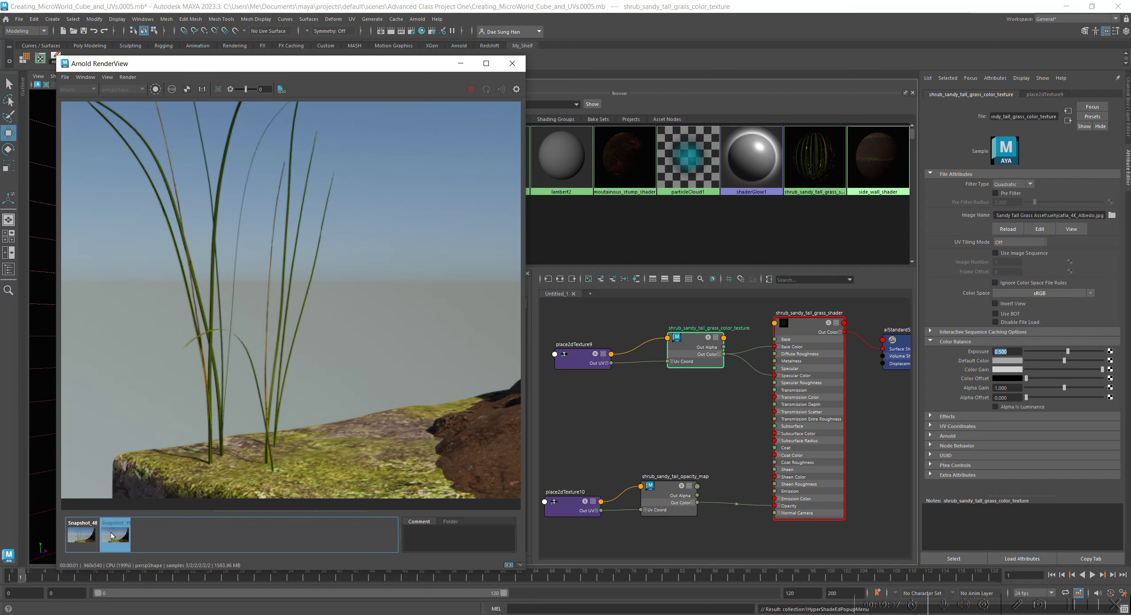
pyautogui.click(111, 536)
pyautogui.scroll(-3, 323, 401)
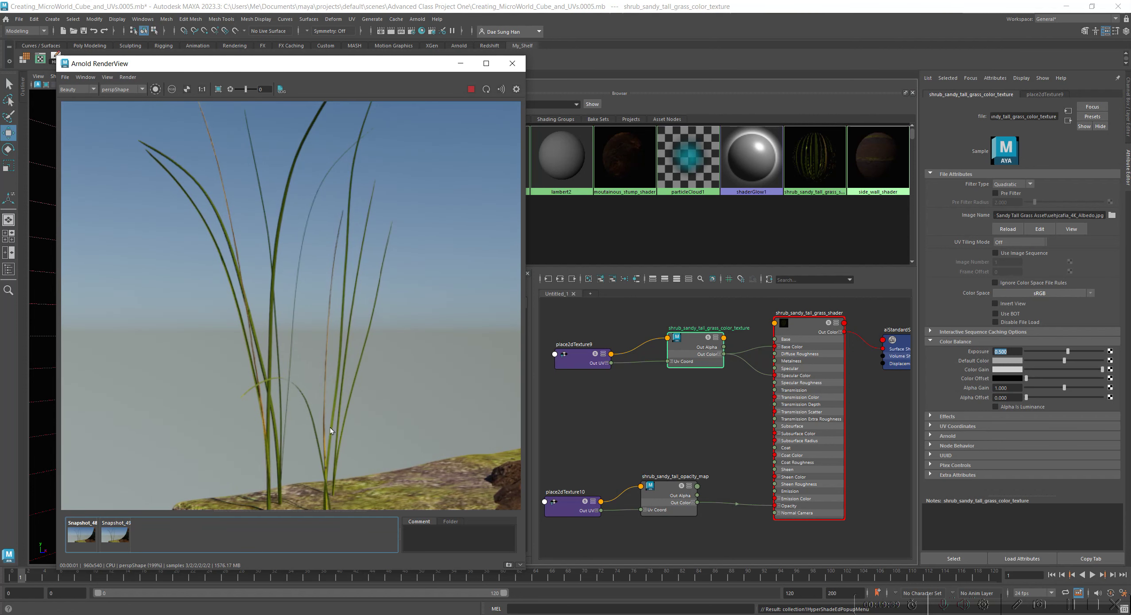
# Alternate repeatedly between the second snapshot and the live render to judge the grass brightness at different zoom levels
pyautogui.click(113, 537)
pyautogui.click(112, 537)
pyautogui.click(115, 536)
pyautogui.click(116, 537)
pyautogui.click(118, 538)
pyautogui.click(119, 537)
pyautogui.click(119, 537)
pyautogui.click(120, 537)
pyautogui.click(120, 538)
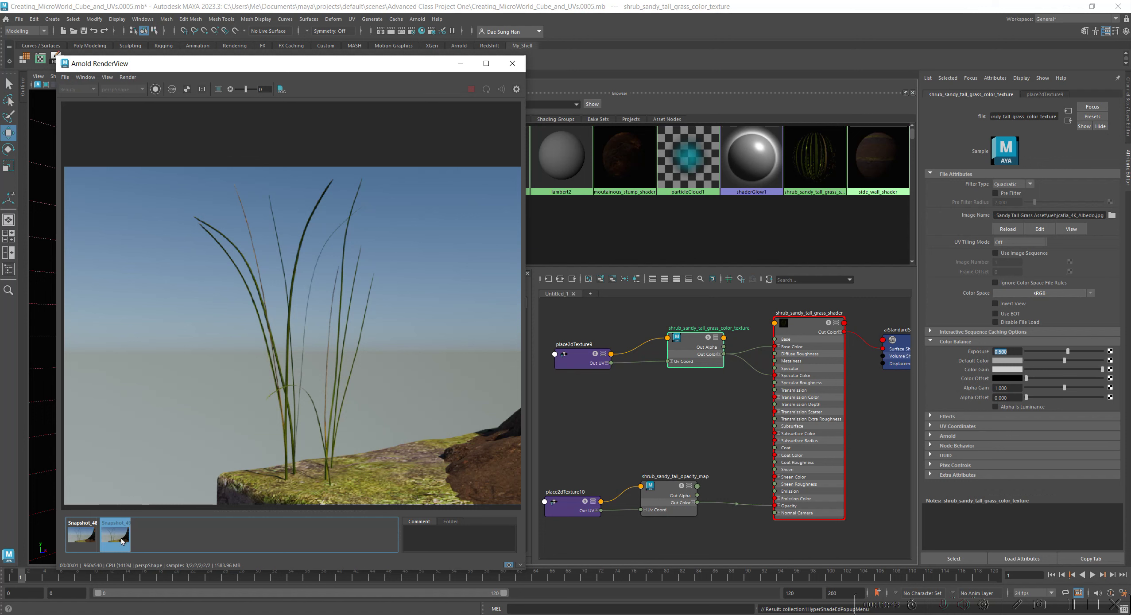
pyautogui.click(121, 537)
pyautogui.click(120, 534)
pyautogui.click(122, 533)
pyautogui.click(122, 533)
pyautogui.click(123, 531)
pyautogui.click(124, 531)
pyautogui.click(124, 531)
pyautogui.click(124, 530)
pyautogui.click(124, 530)
# Store the current render as a third snapshot and set the grass color texture's Color Balance Exposure to 1
pyautogui.click(509, 564)
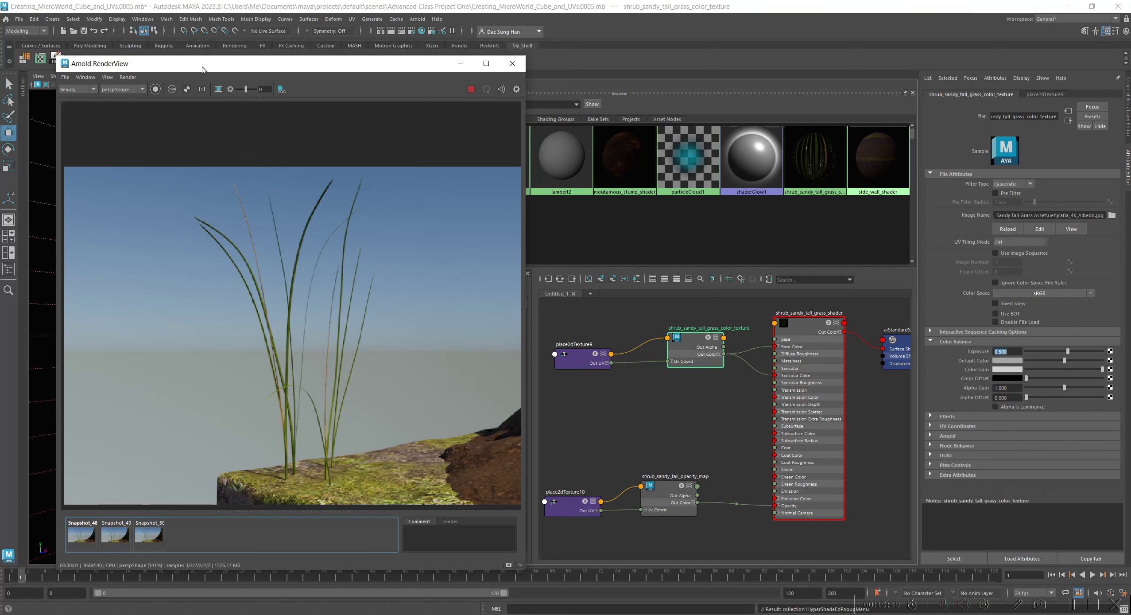
pyautogui.click(202, 89)
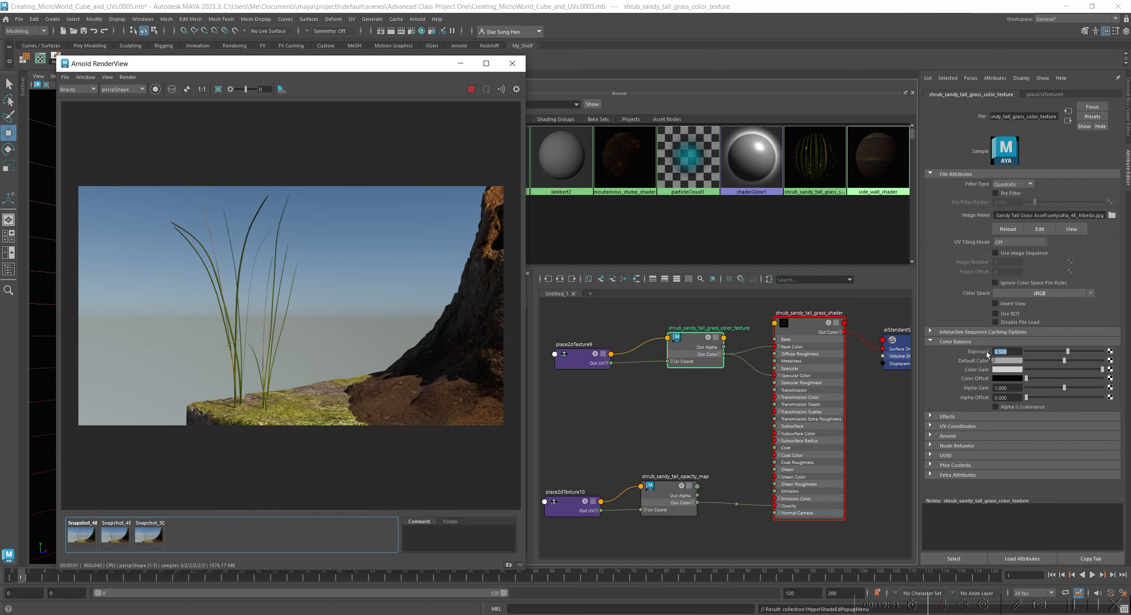
pyautogui.moveTo(1014, 352); pyautogui.dragTo(946, 353)
pyautogui.write('1')
pyautogui.press('Return')
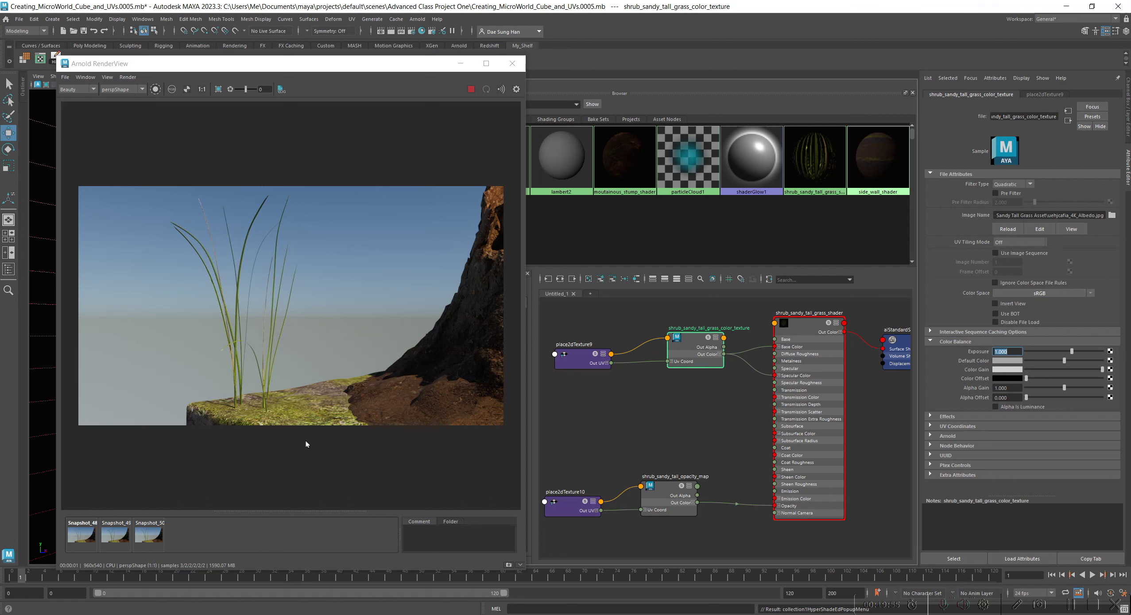
# Compare the brighter grass render with the third snapshot and store it as a fourth snapshot
pyautogui.click(154, 536)
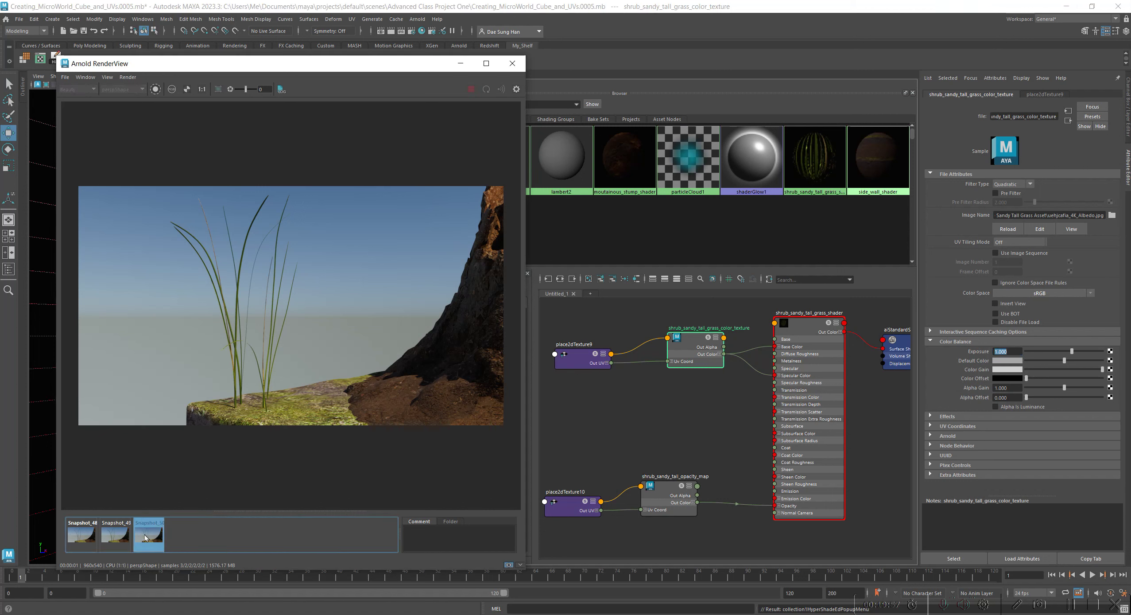
pyautogui.click(143, 536)
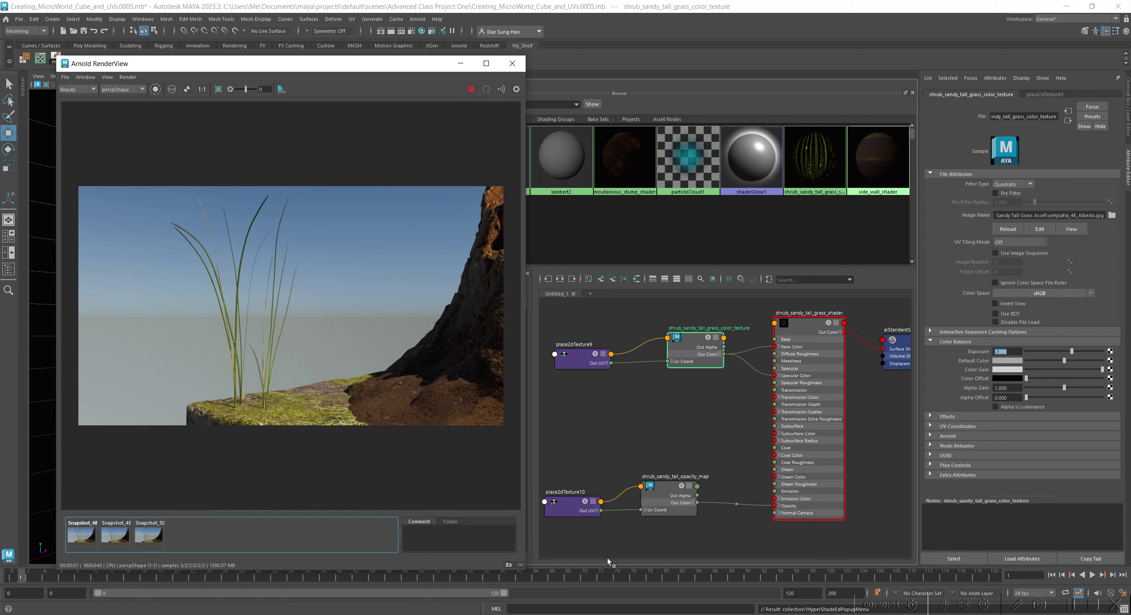
pyautogui.click(509, 564)
# Review the four stored snapshots from first to last to compare the grass brightness, and return to the live render
pyautogui.click(82, 538)
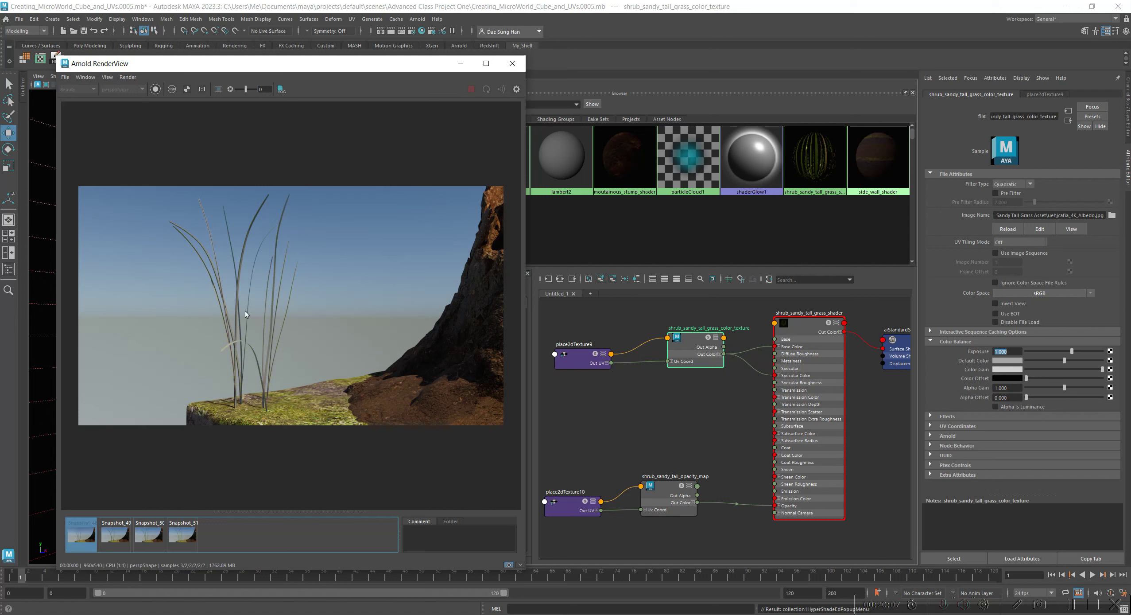
pyautogui.click(121, 536)
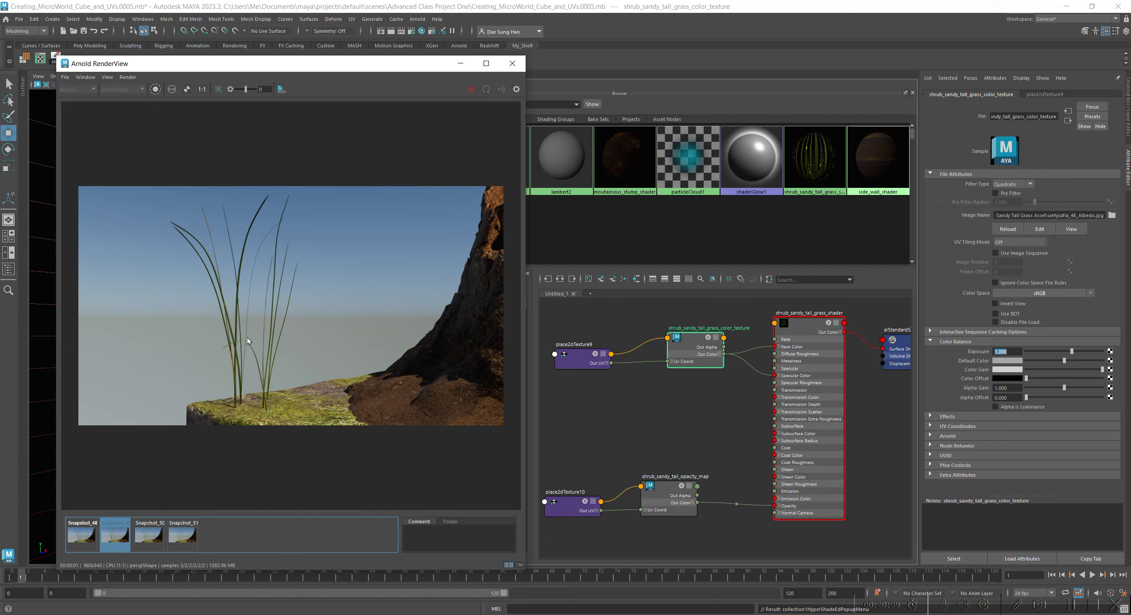
pyautogui.click(138, 538)
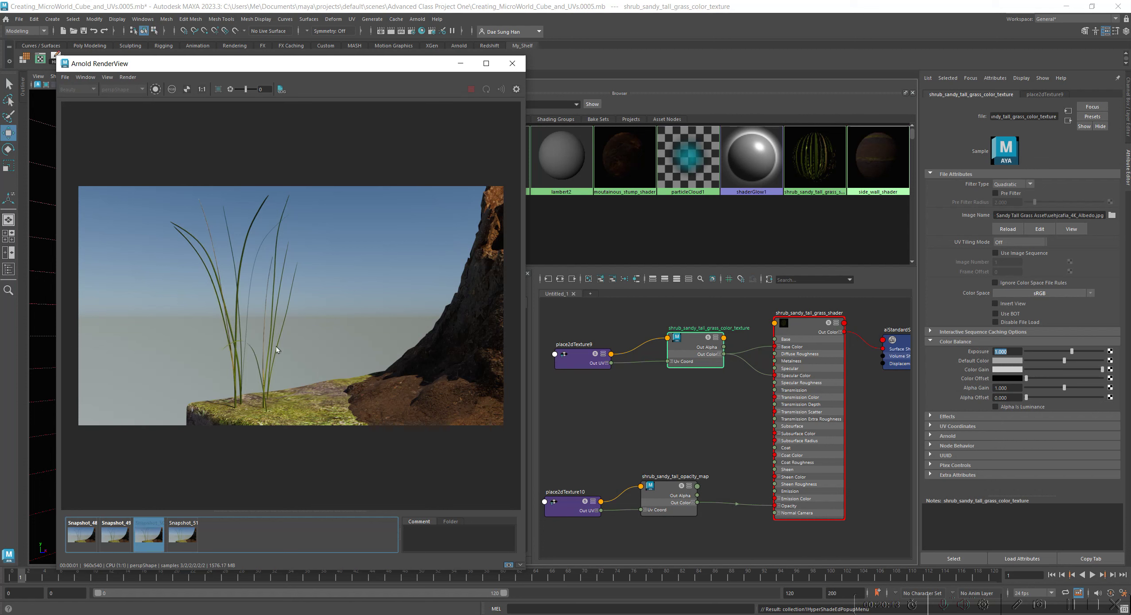
pyautogui.click(175, 538)
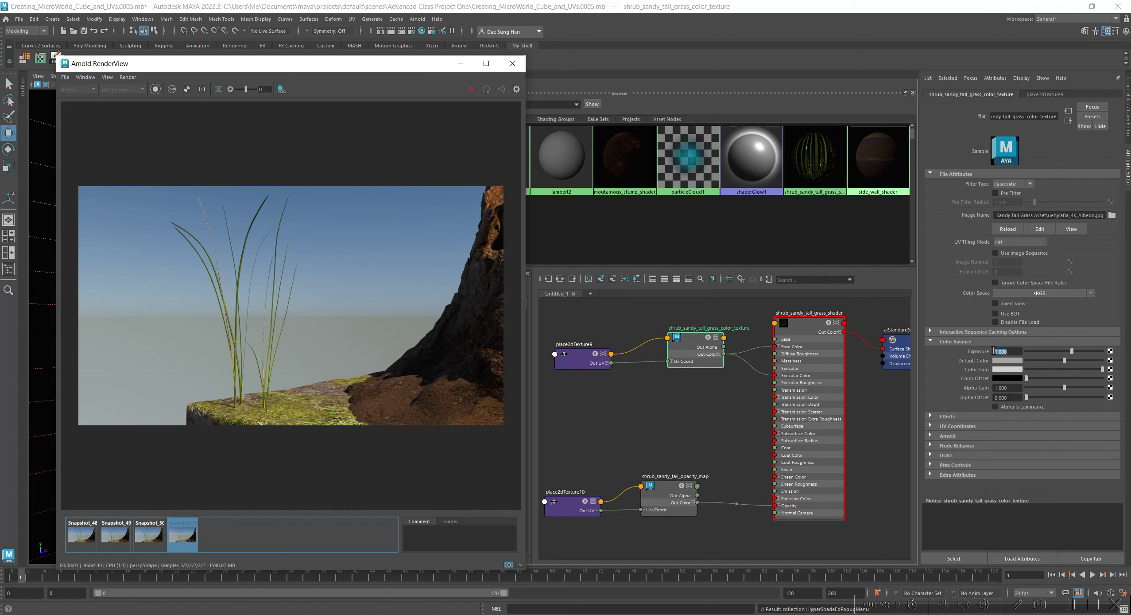
pyautogui.click(188, 539)
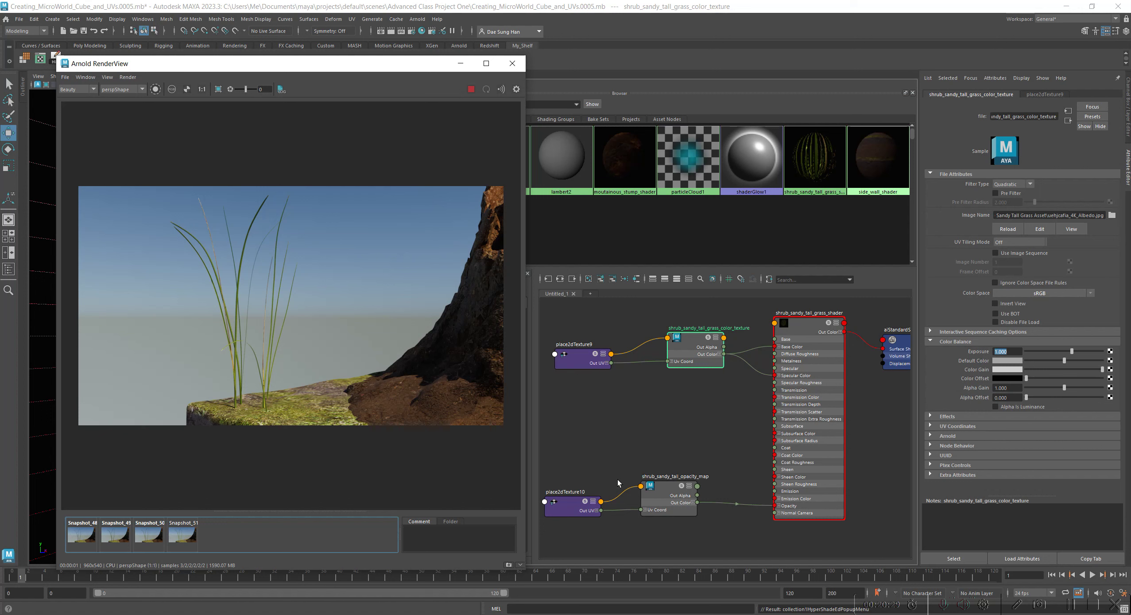
# Move the grass opacity map node and its place2dTexture10 node up toward the color texture nodes
pyautogui.moveTo(669, 478); pyautogui.dragTo(676, 452)
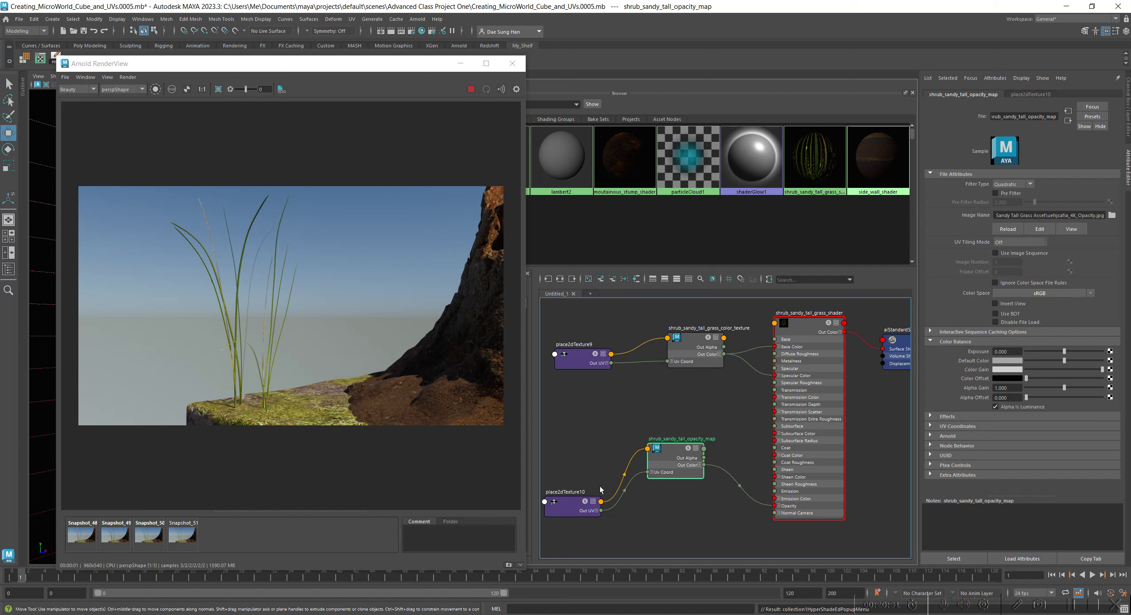
pyautogui.moveTo(583, 501); pyautogui.dragTo(600, 460)
pyautogui.moveTo(671, 448); pyautogui.dragTo(676, 440)
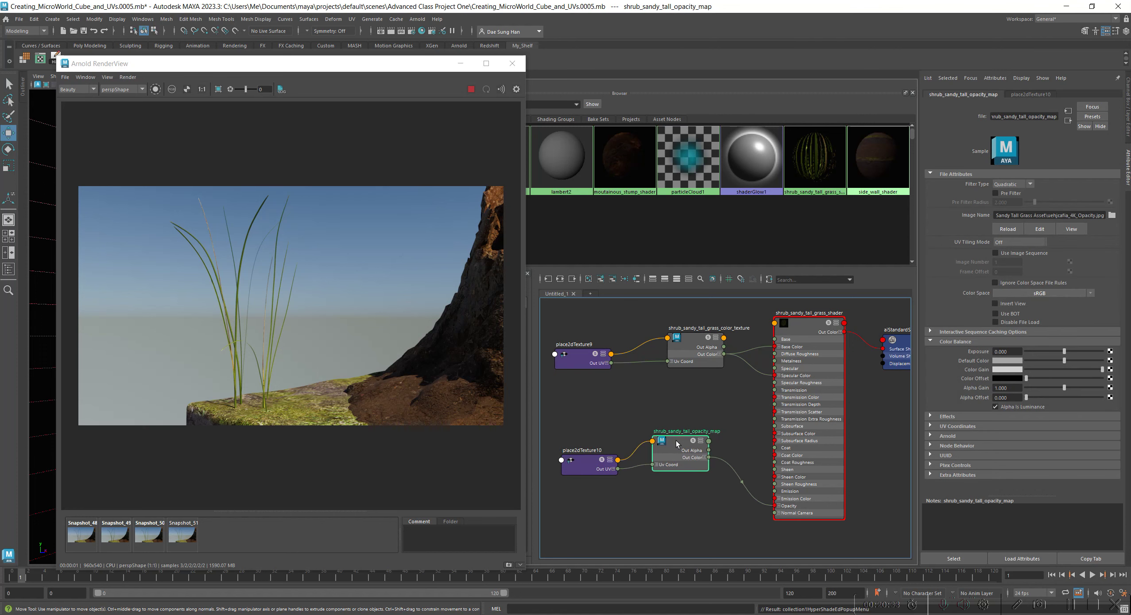
# Disconnect the opacity map from the grass shader and set the shader's geometry Opacity to full white
pyautogui.click(733, 508)
pyautogui.press('Delete')
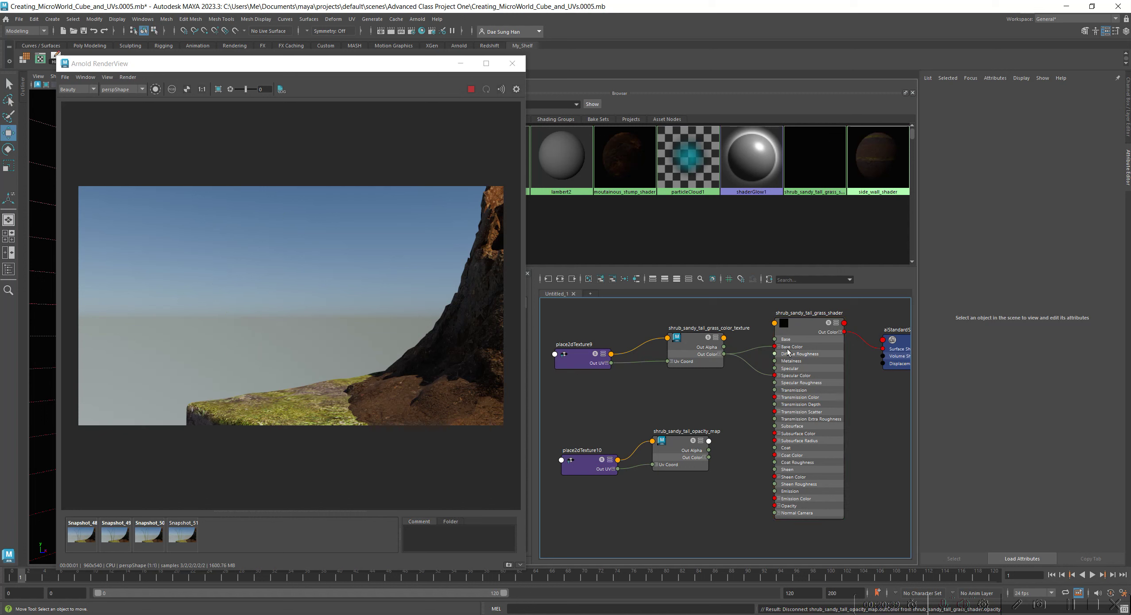
pyautogui.click(806, 332)
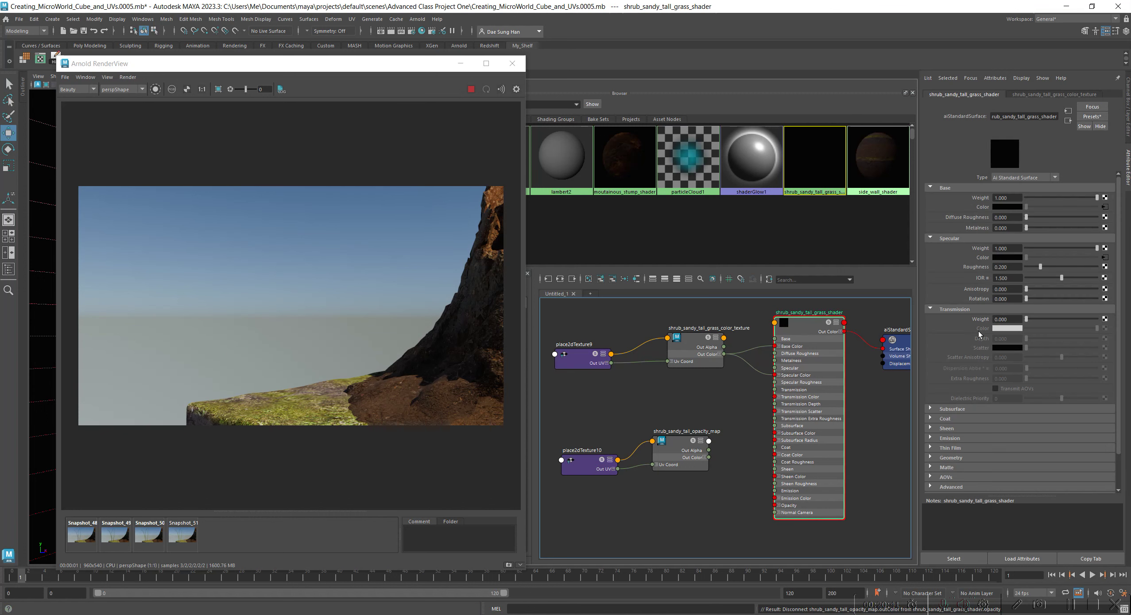
pyautogui.click(955, 461)
pyautogui.scroll(-3, 1006, 470)
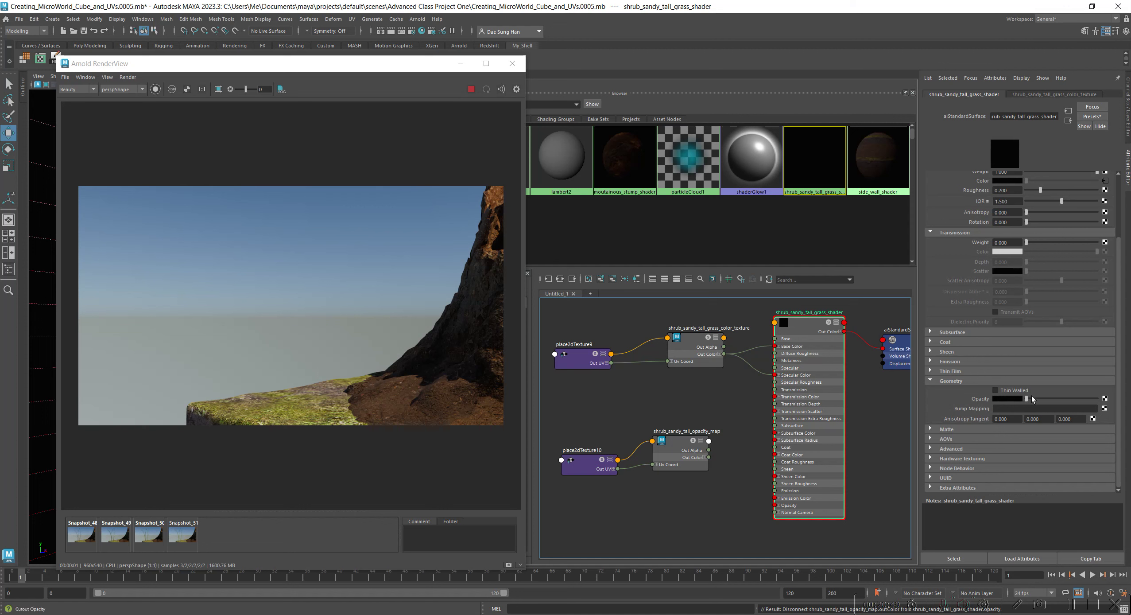
pyautogui.moveTo(1031, 399); pyautogui.dragTo(1097, 399)
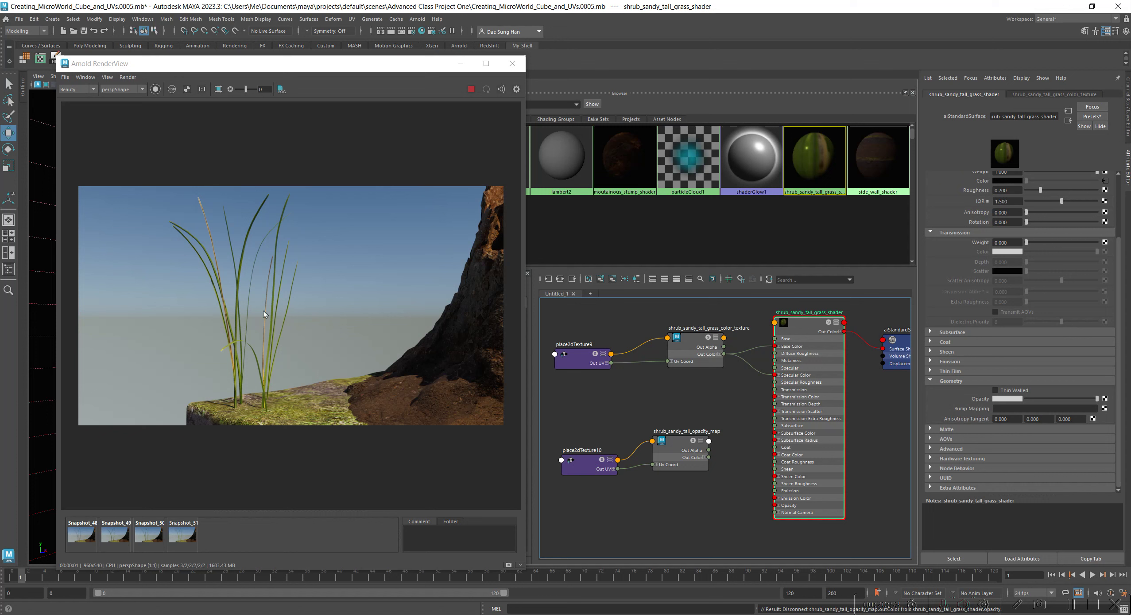
# Compare the grass render without the opacity map against the fourth snapshot, both in full and close up on the blades
pyautogui.moveTo(677, 440); pyautogui.dragTo(686, 438)
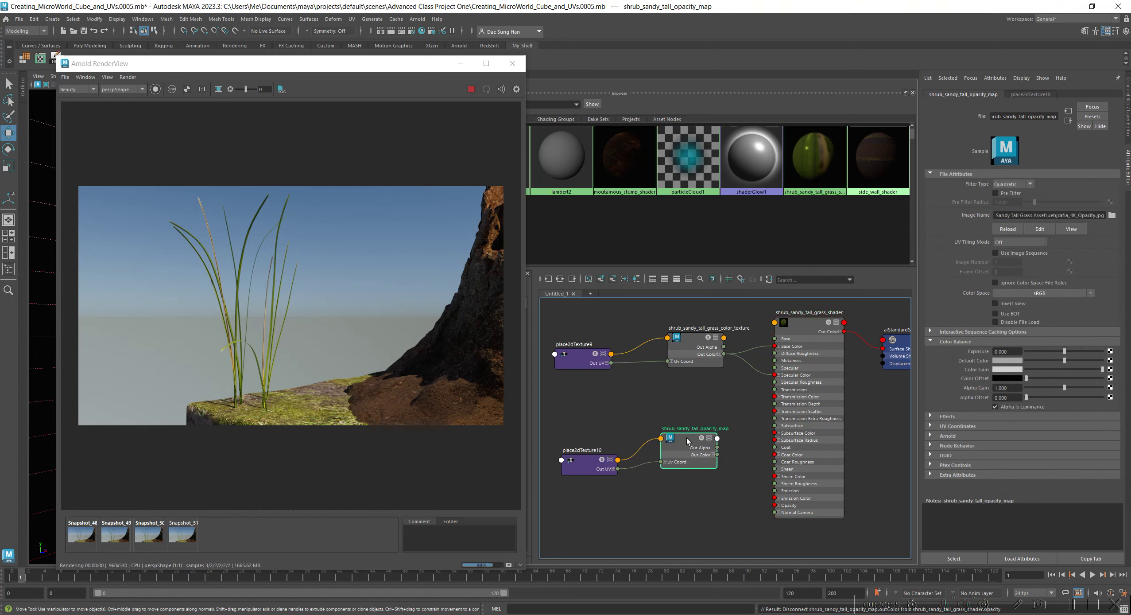
pyautogui.click(182, 527)
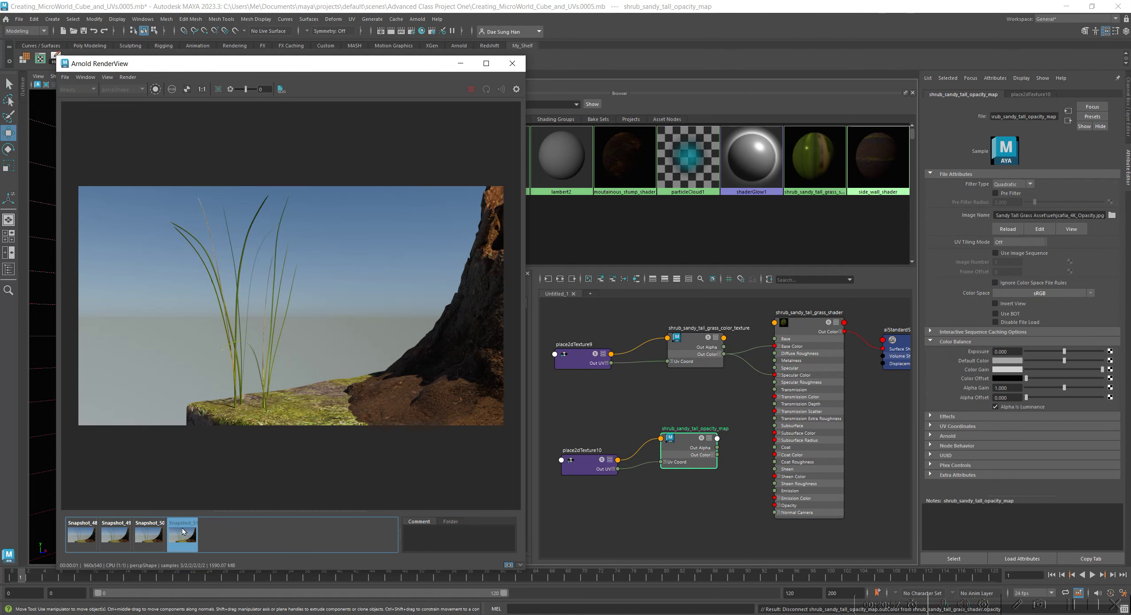
pyautogui.click(183, 527)
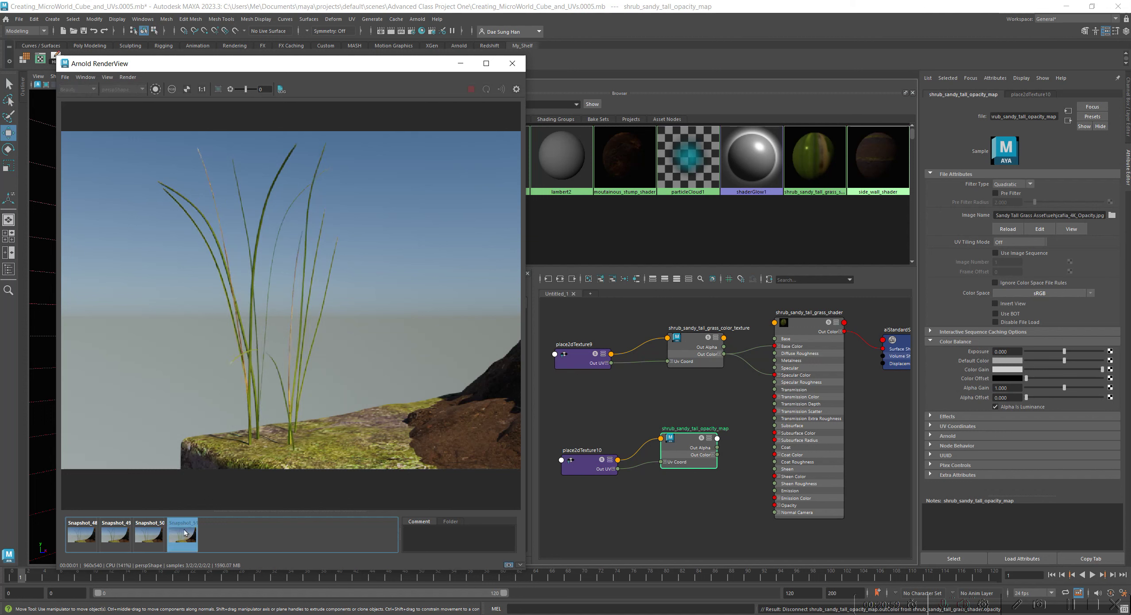
pyautogui.click(182, 527)
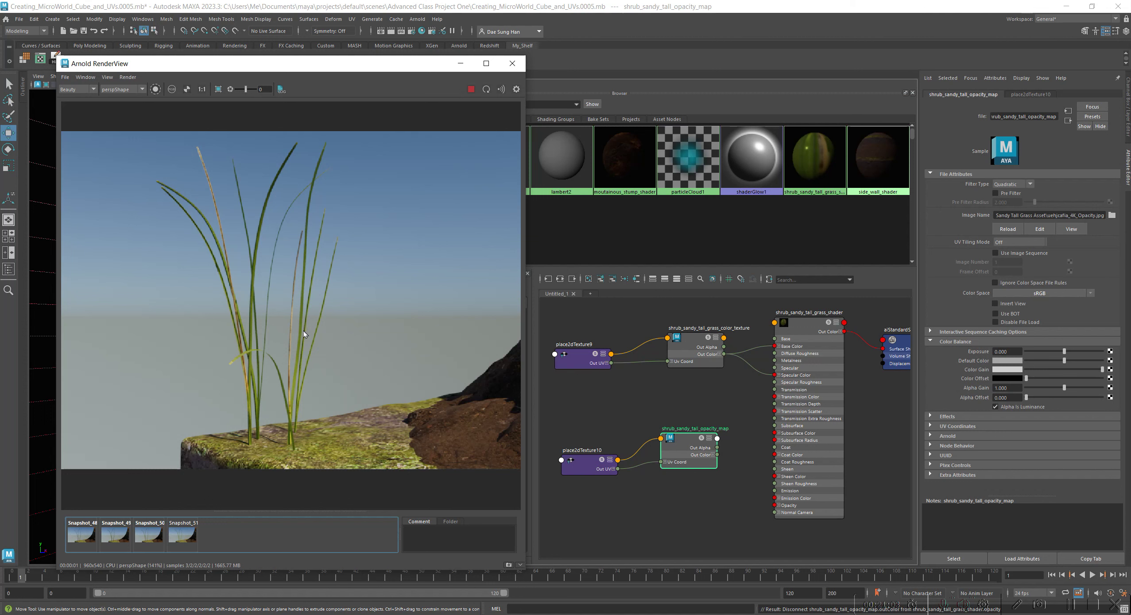
pyautogui.click(185, 533)
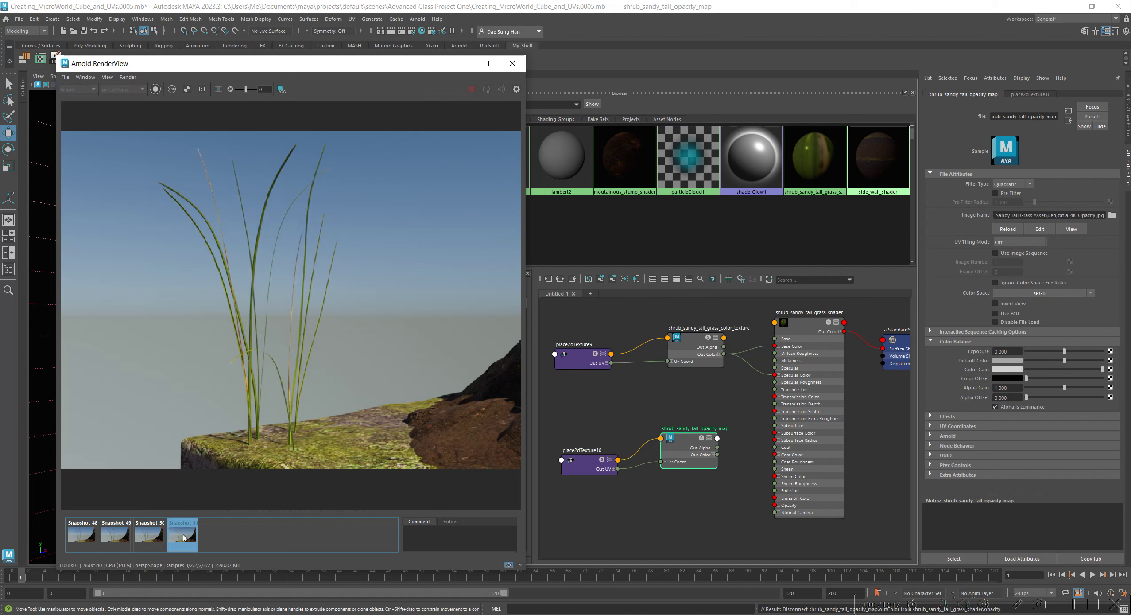
pyautogui.click(184, 537)
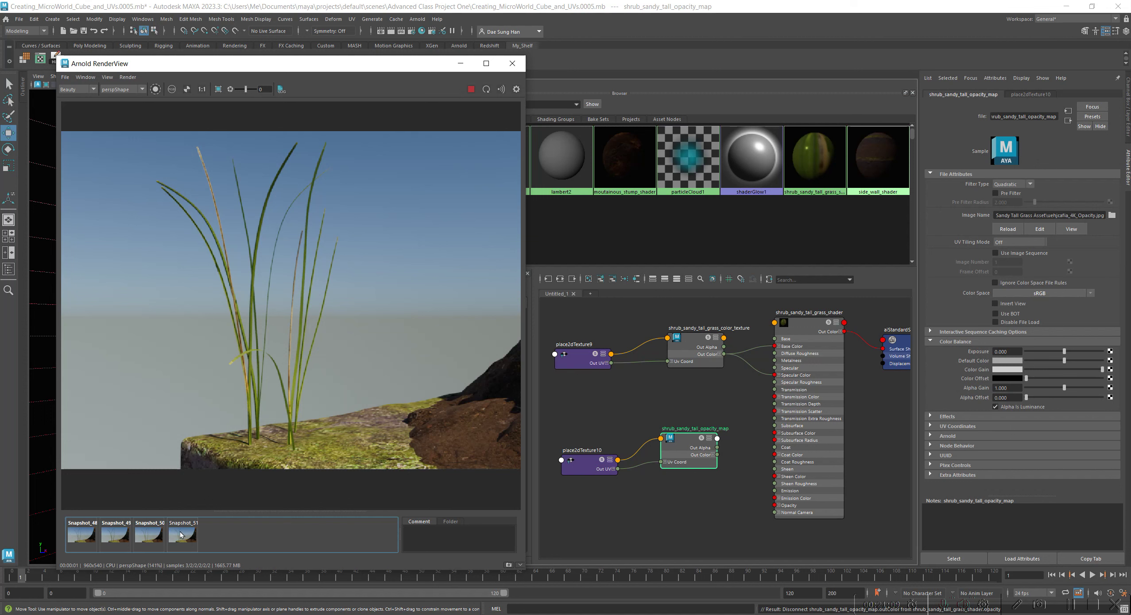
pyautogui.scroll(8, 279, 420)
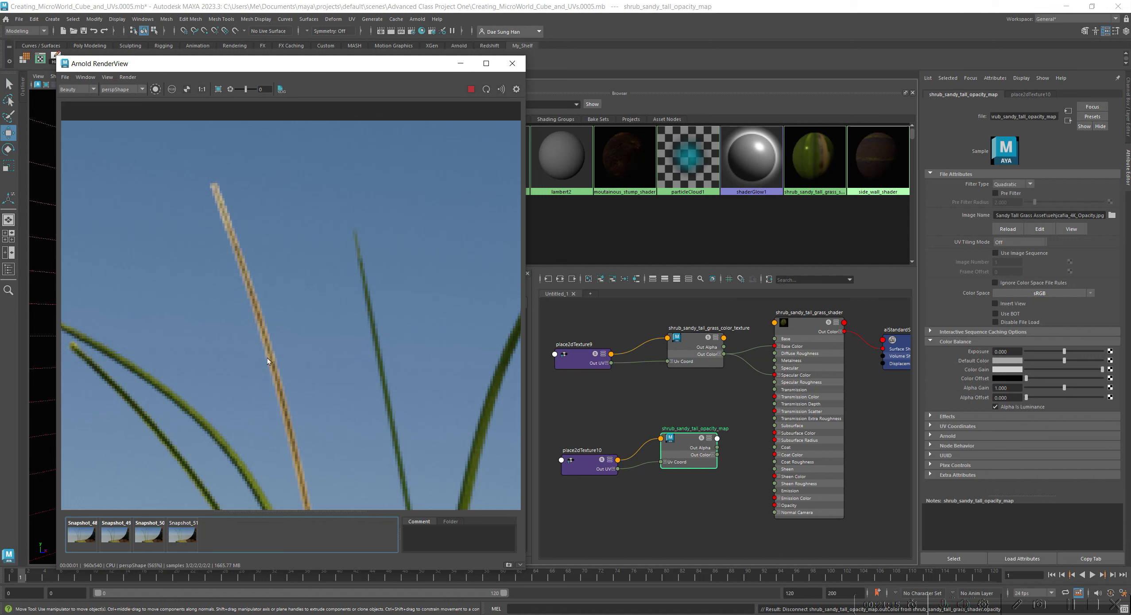
pyautogui.moveTo(306, 388); pyautogui.dragTo(304, 202, button='middle')
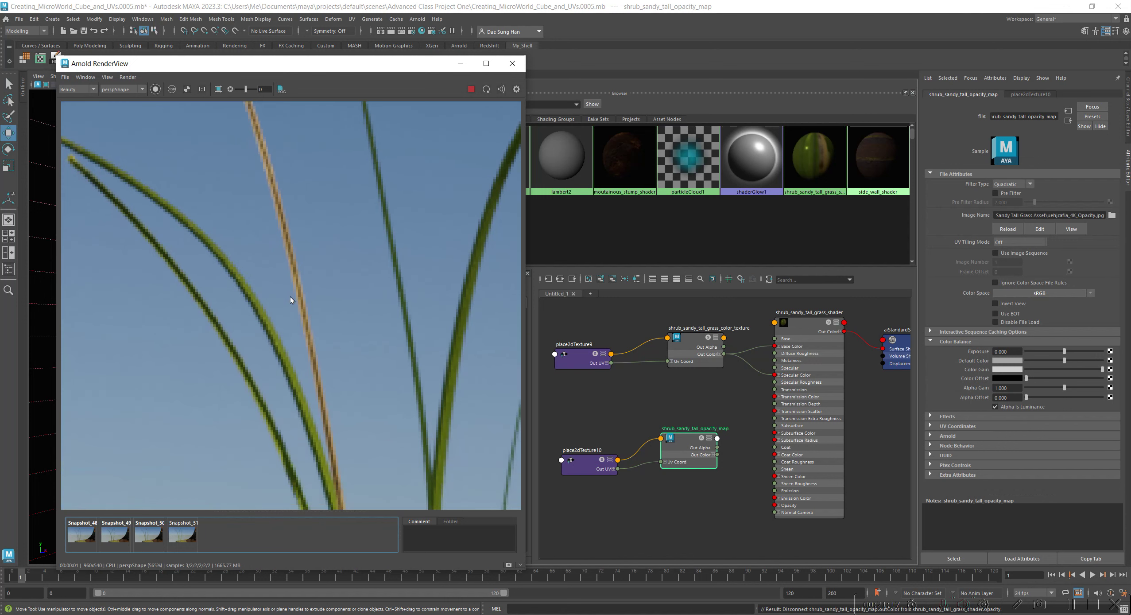
pyautogui.click(183, 534)
pyautogui.moveTo(398, 249); pyautogui.dragTo(286, 315, button='middle')
pyautogui.click(201, 89)
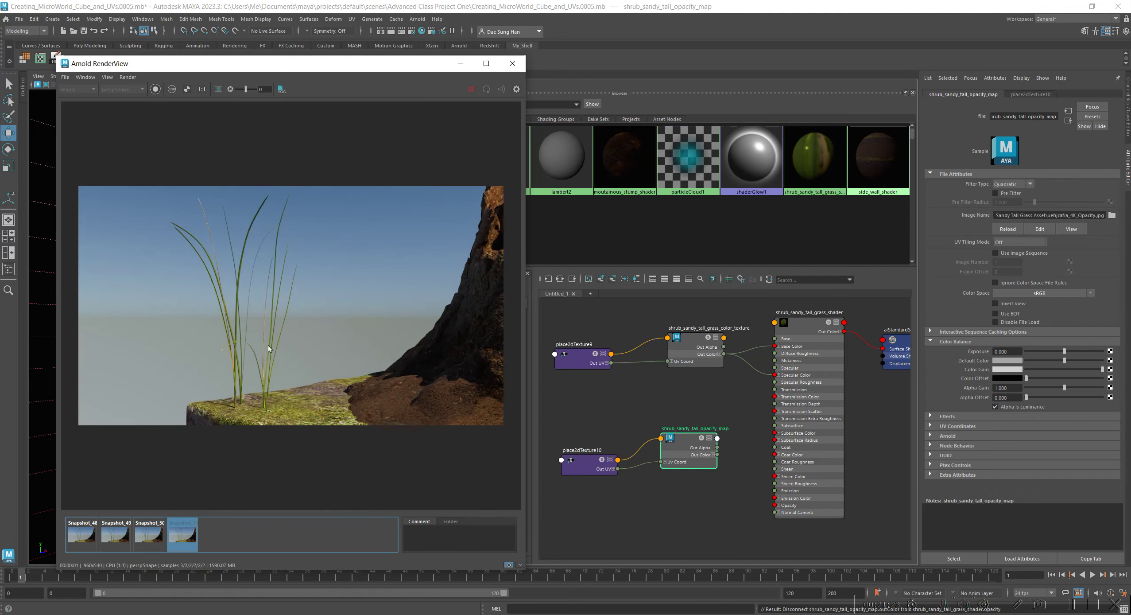
pyautogui.click(182, 540)
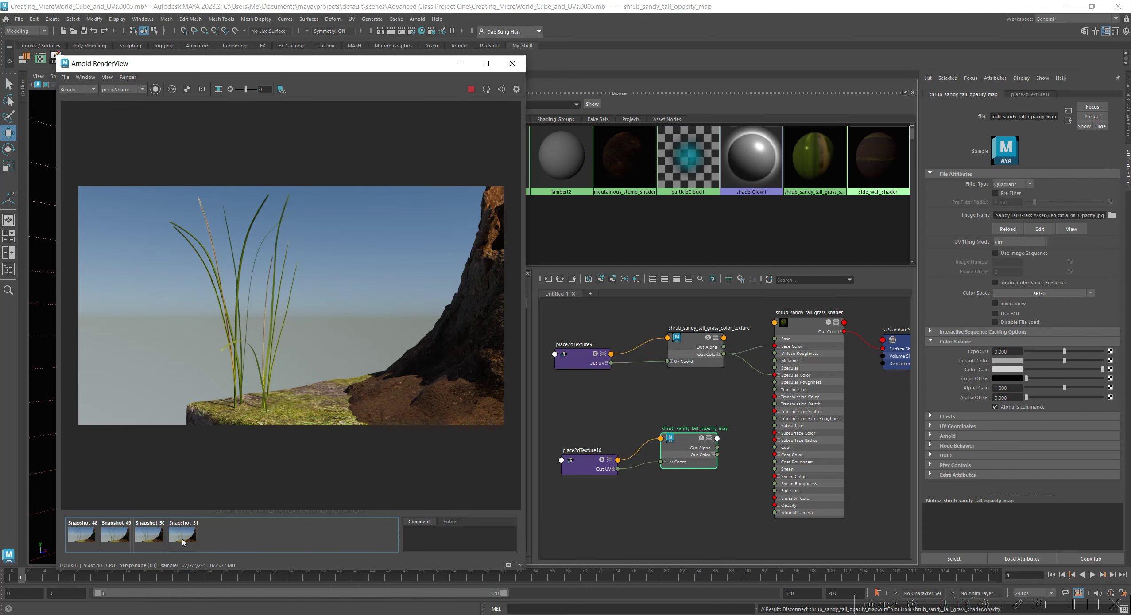
pyautogui.click(177, 539)
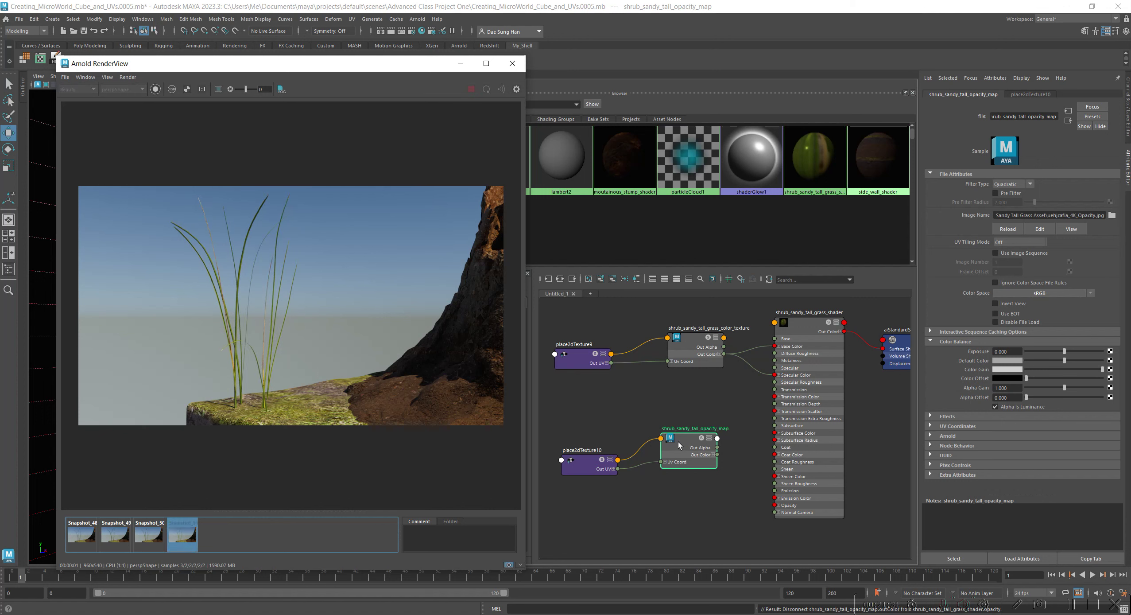
# Undo the opacity changes back to the connected opacity map and move its node slightly lower
pyautogui.click(736, 499)
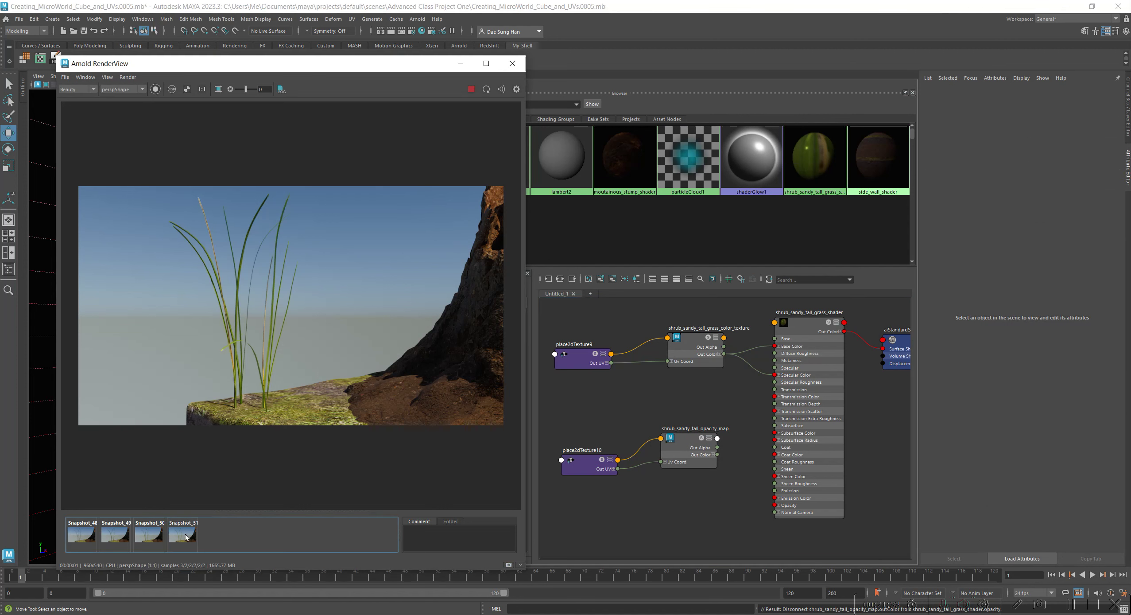
pyautogui.hotkey('ctrl', 'z')
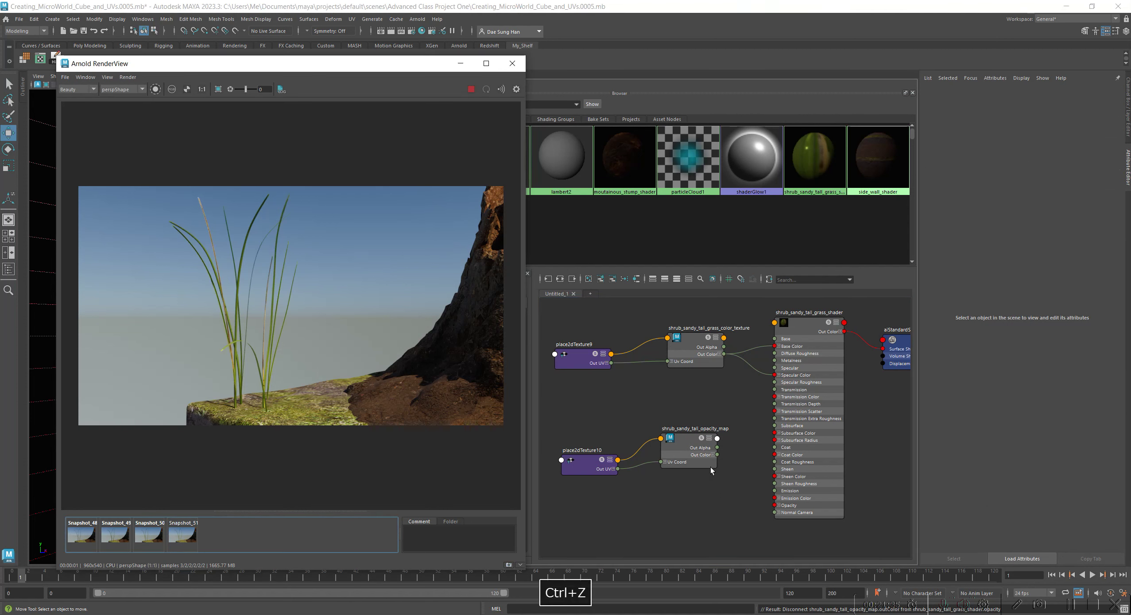
pyautogui.hotkey('ctrl', 'z')
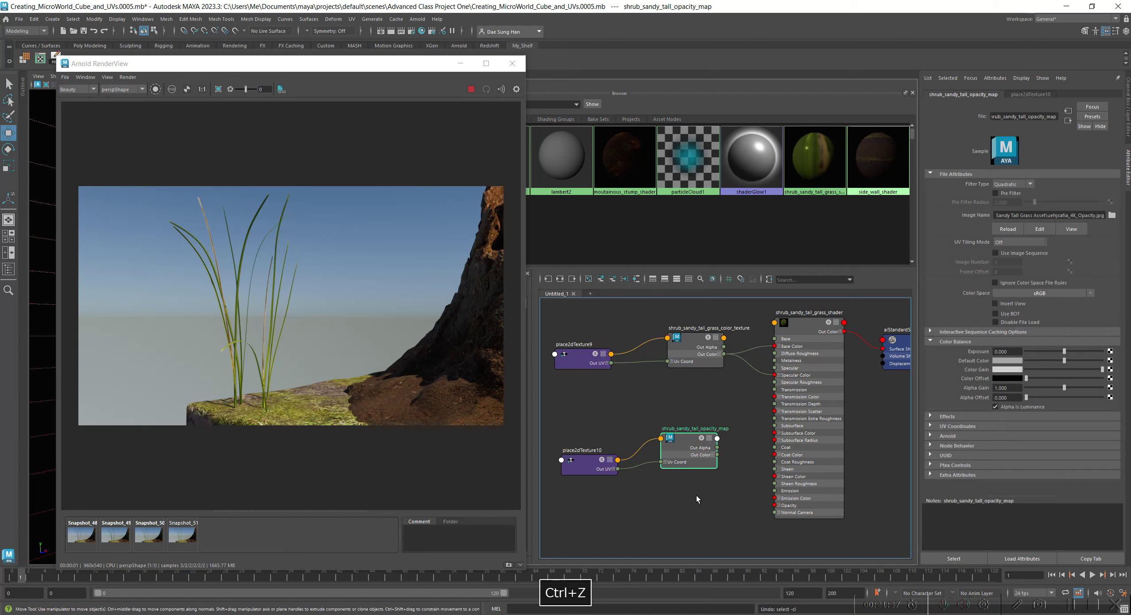
pyautogui.hotkey('ctrl', 'z')
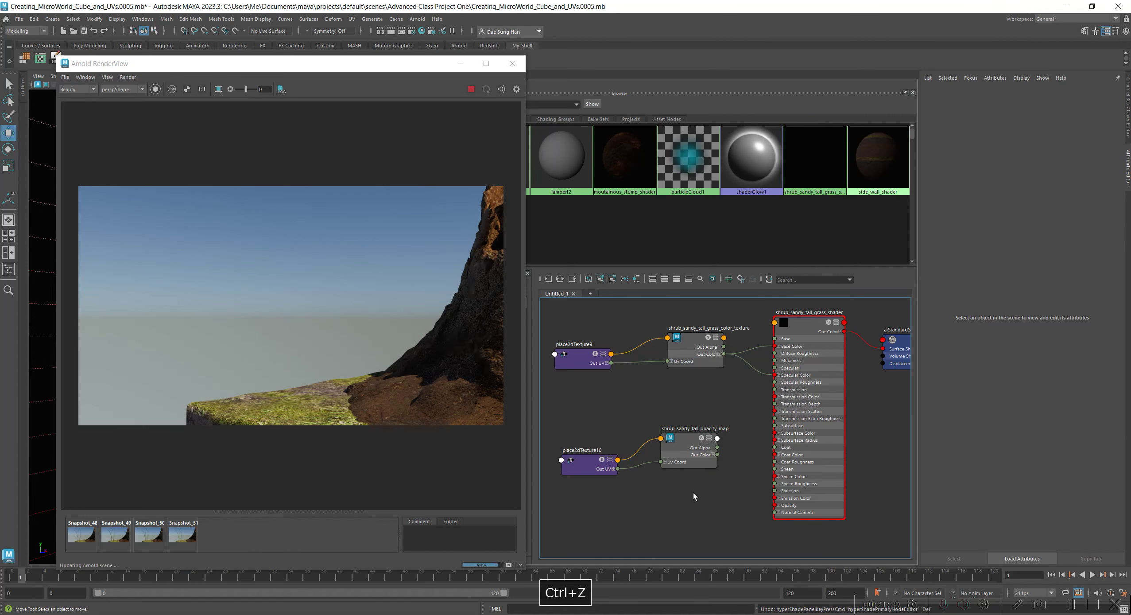
pyautogui.moveTo(691, 441); pyautogui.dragTo(691, 460)
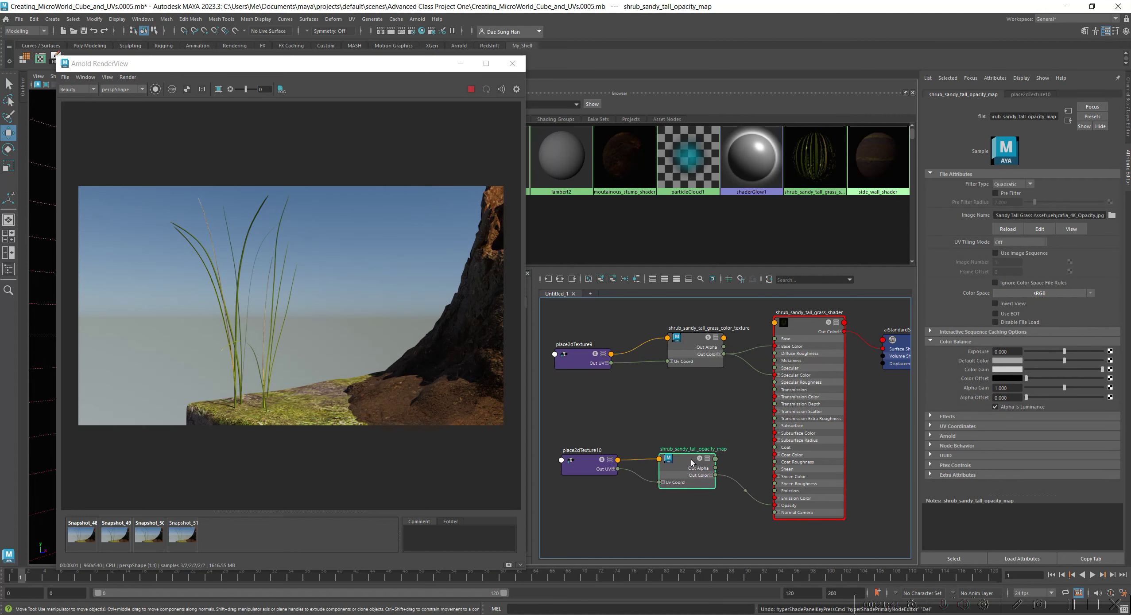
# Compare the restored live render with the third and fourth snapshots and return to the live render
pyautogui.click(184, 535)
pyautogui.click(184, 535)
pyautogui.click(184, 535)
pyautogui.click(156, 537)
pyautogui.click(181, 538)
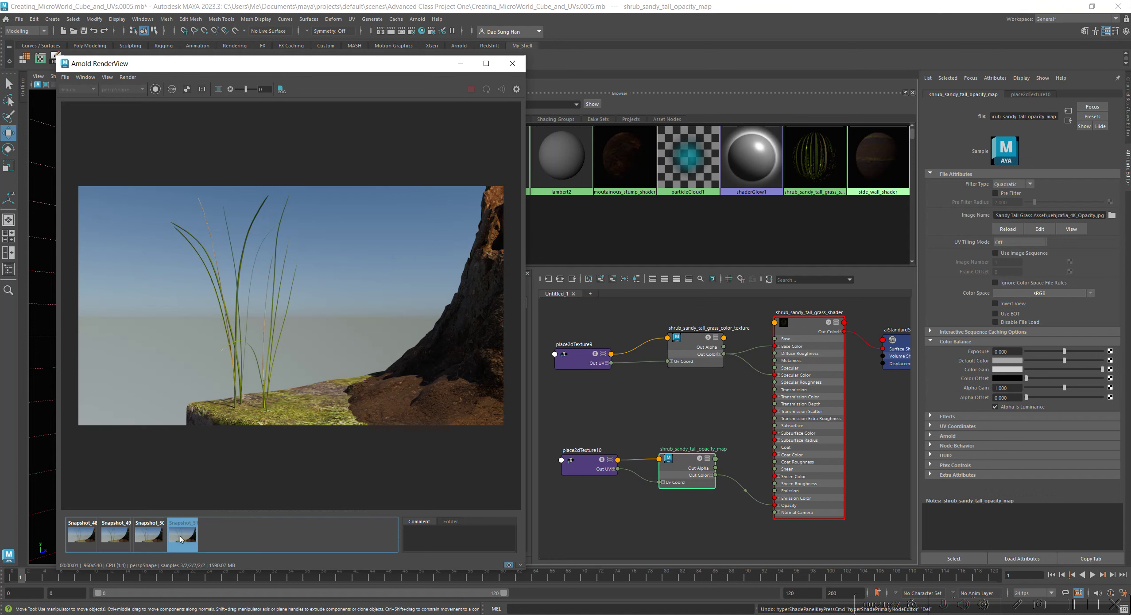
pyautogui.click(145, 540)
pyautogui.click(182, 537)
pyautogui.click(184, 527)
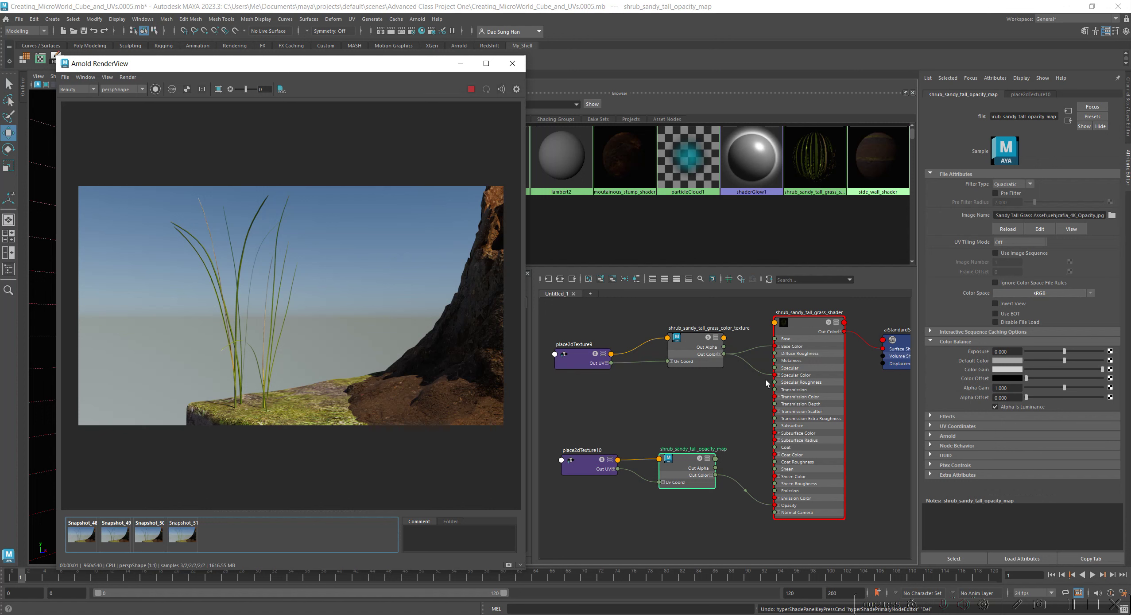
# Create a File texture node for the grass shader's specular Roughness
pyautogui.click(806, 339)
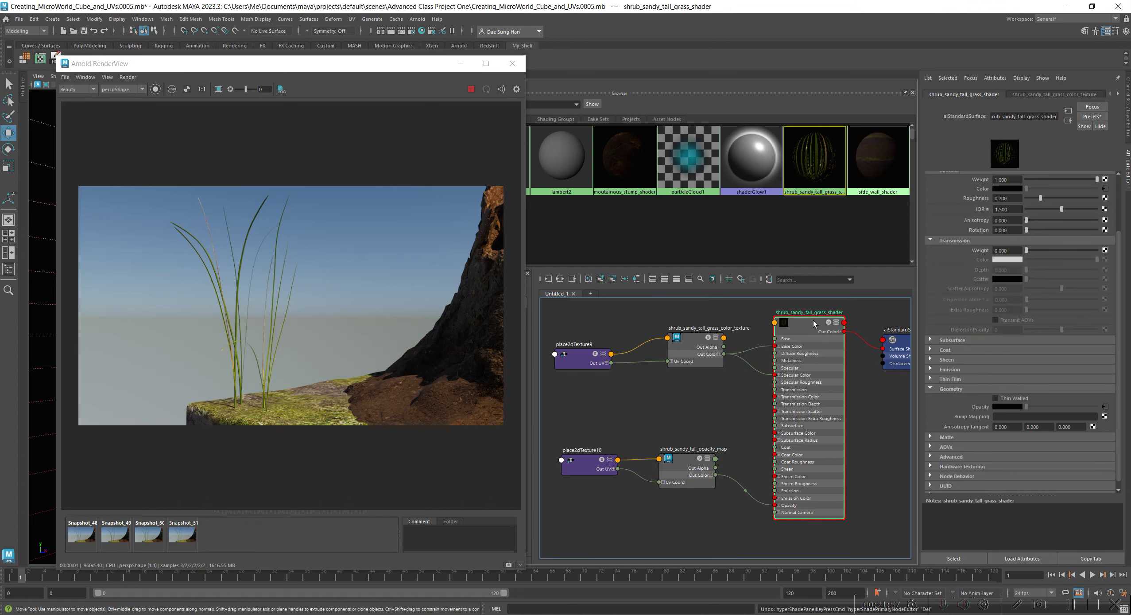
pyautogui.click(951, 389)
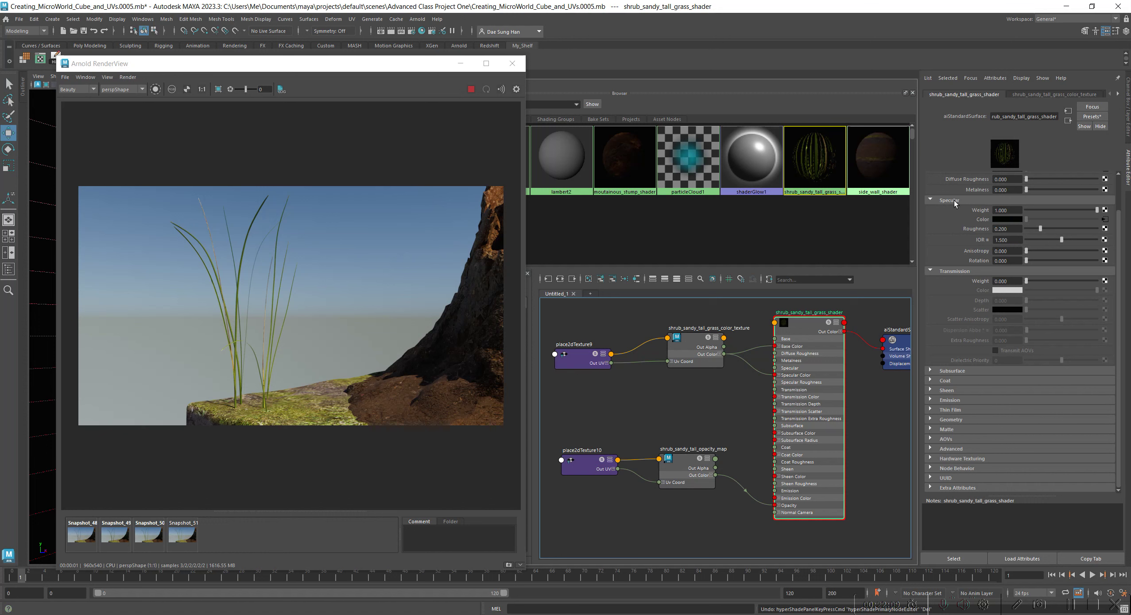
pyautogui.scroll(2, 982, 206)
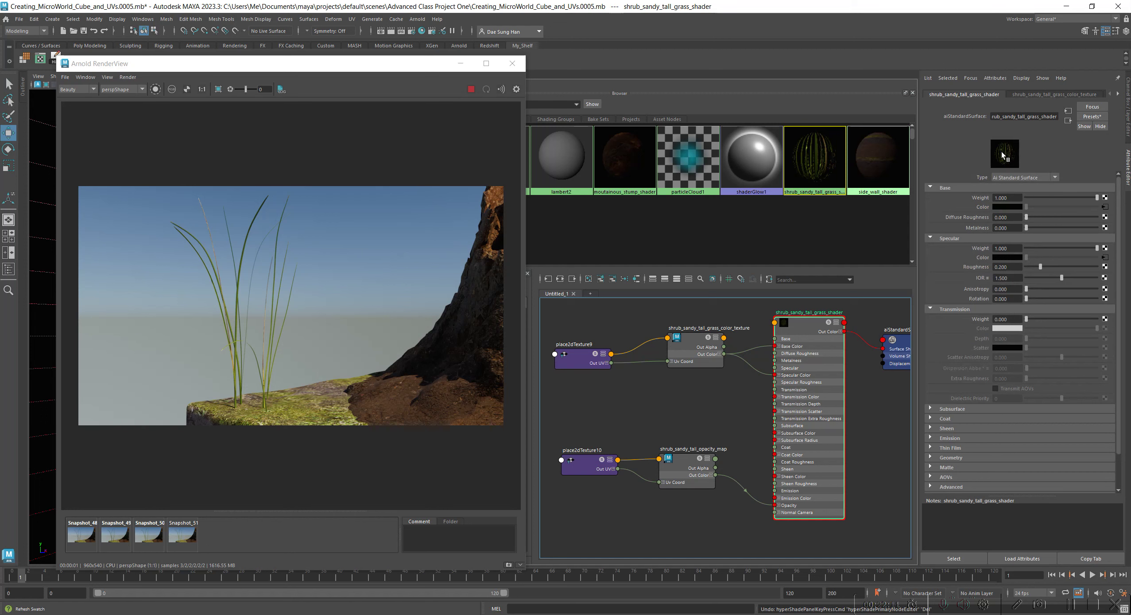
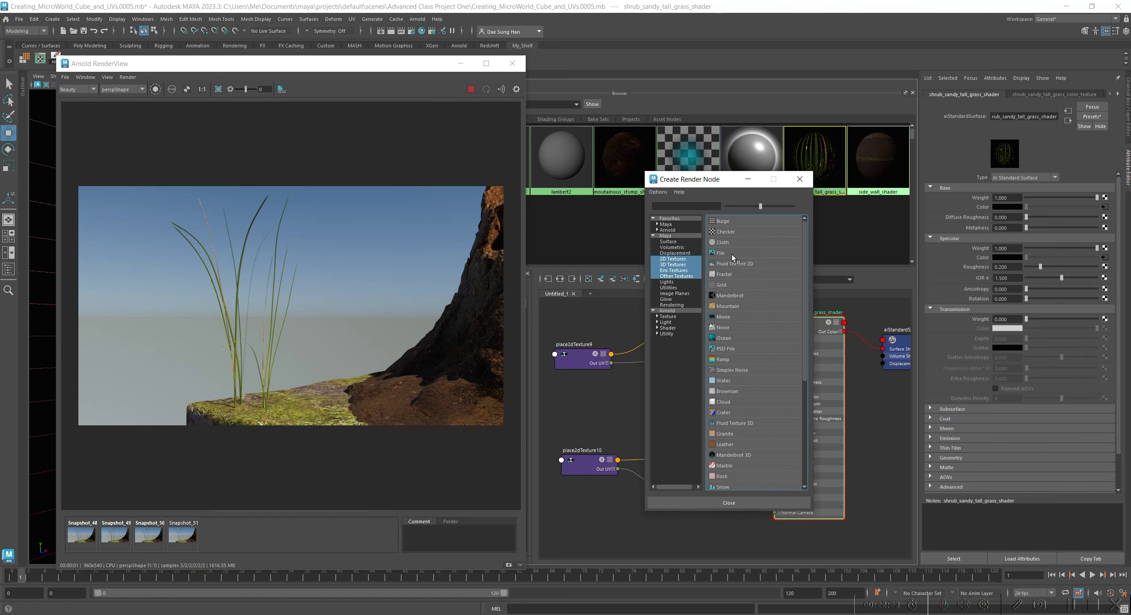
pyautogui.click(725, 254)
pyautogui.keyDown('alt'); pyautogui.moveTo(690, 444); pyautogui.dragTo(768, 389, button='middle'); pyautogui.keyUp('alt')
# Rename the new file texture node as shrub sandy tall roughness map
pyautogui.click(1014, 117)
pyautogui.write('dshr')
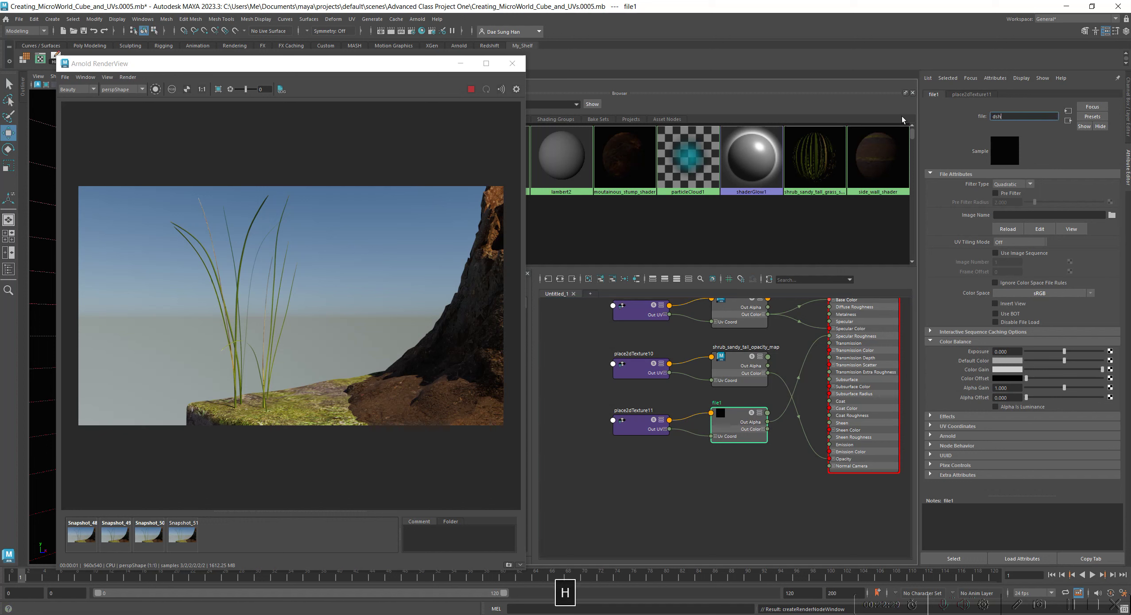
pyautogui.press('BackSpace')
pyautogui.press('BackSpace')
pyautogui.press('BackSpace')
pyautogui.press('BackSpace')
pyautogui.press('BackSpace')
pyautogui.write('shrub sandy ')
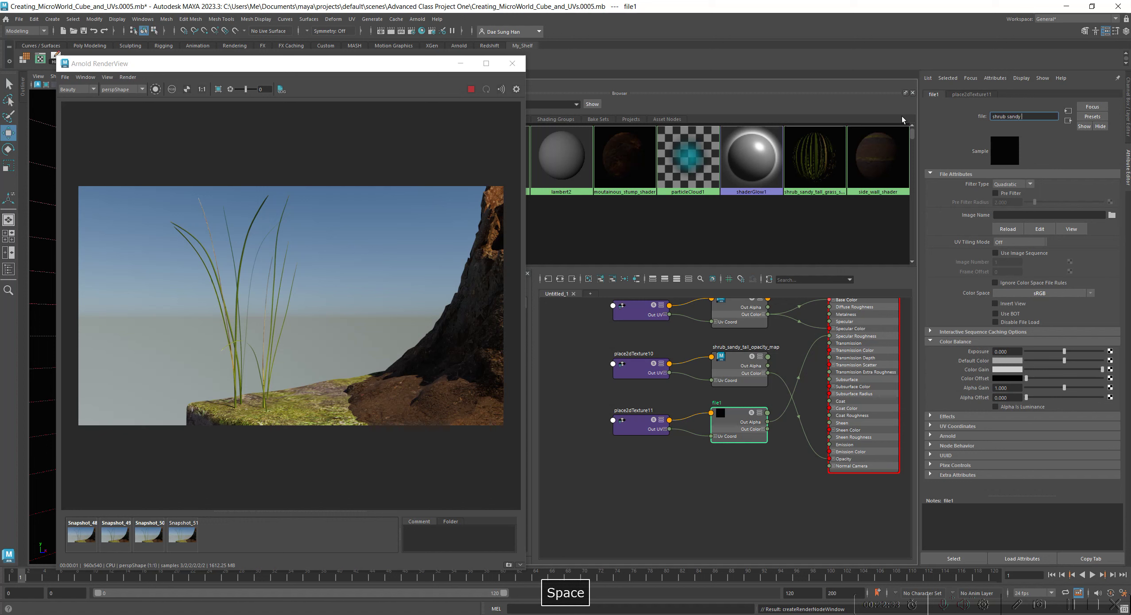
pyautogui.write('tall ')
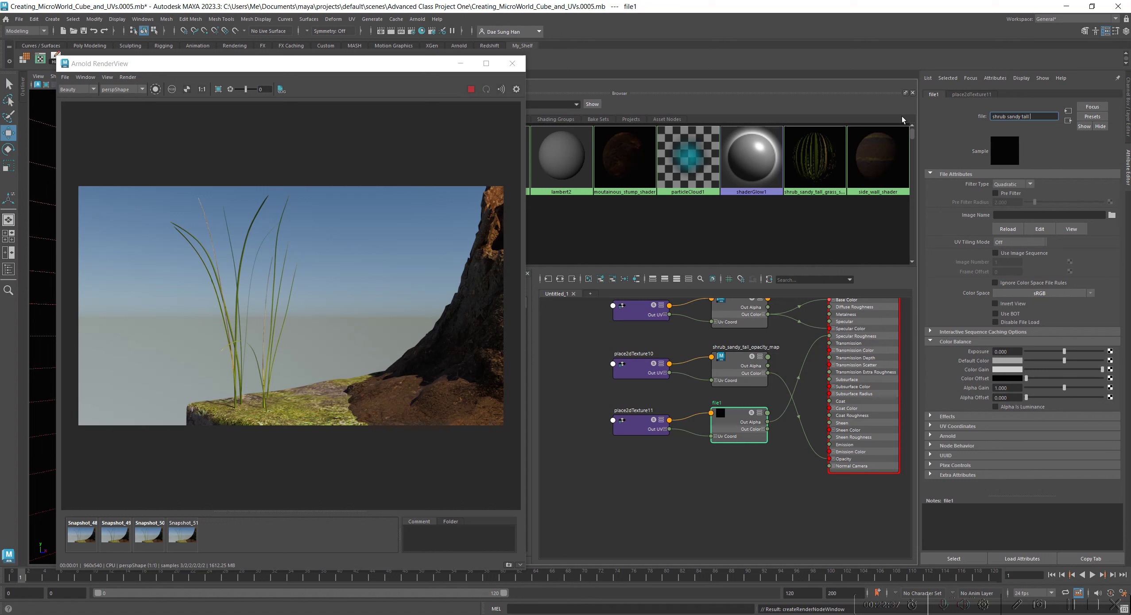
pyautogui.write('roughness map')
pyautogui.press('Return')
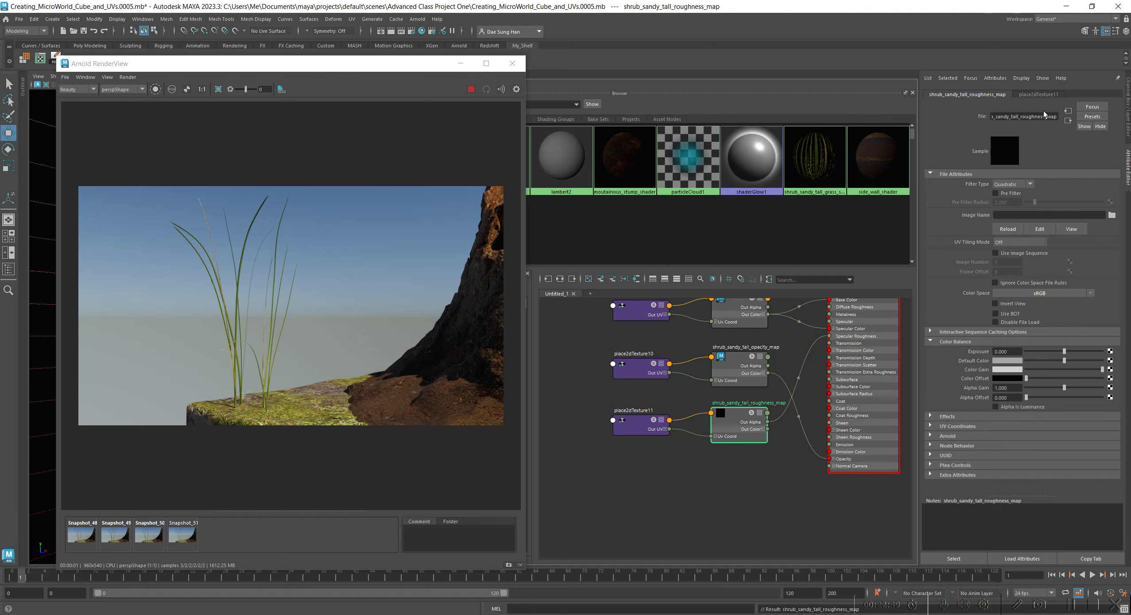
# Load the 4K Roughness JPG from the Shrub Sandy Tall Grass Asset folder into the roughness map node
pyautogui.click(1112, 215)
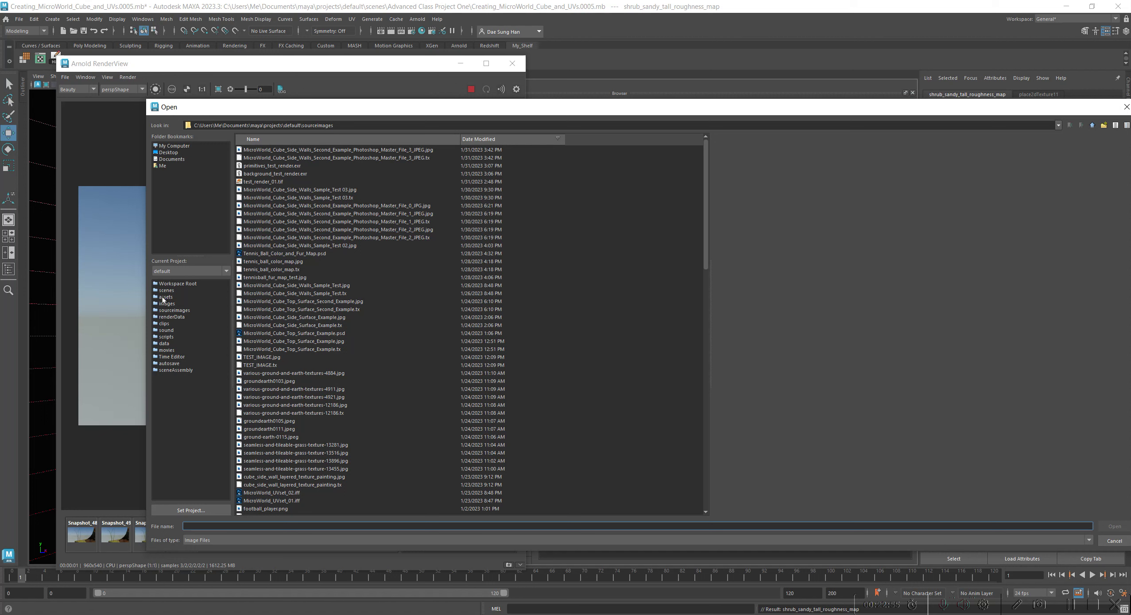
pyautogui.click(164, 296)
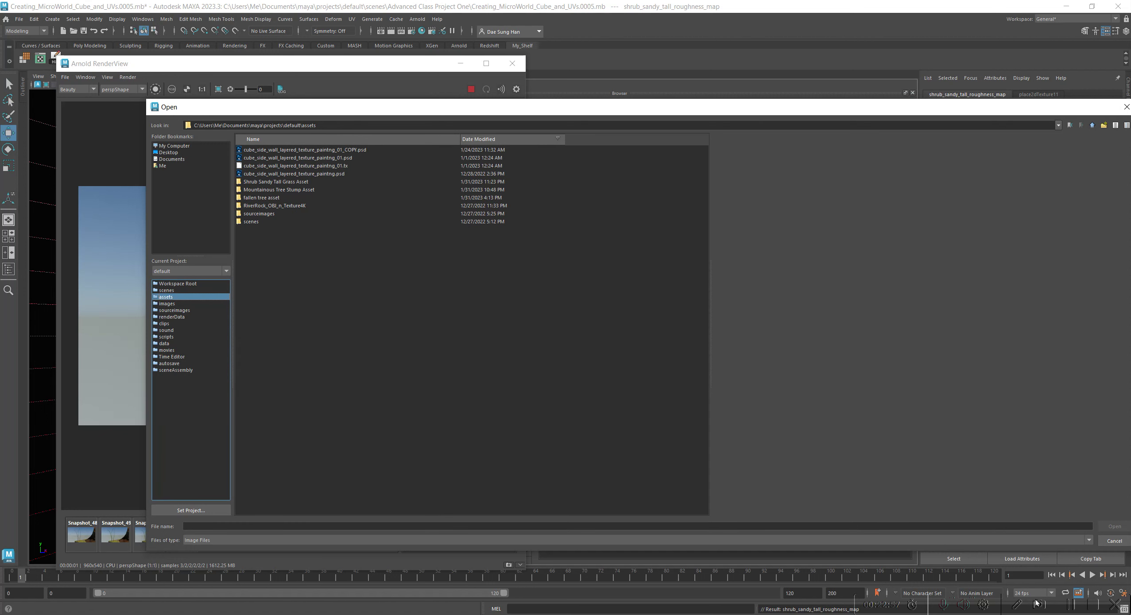
pyautogui.doubleClick(262, 182)
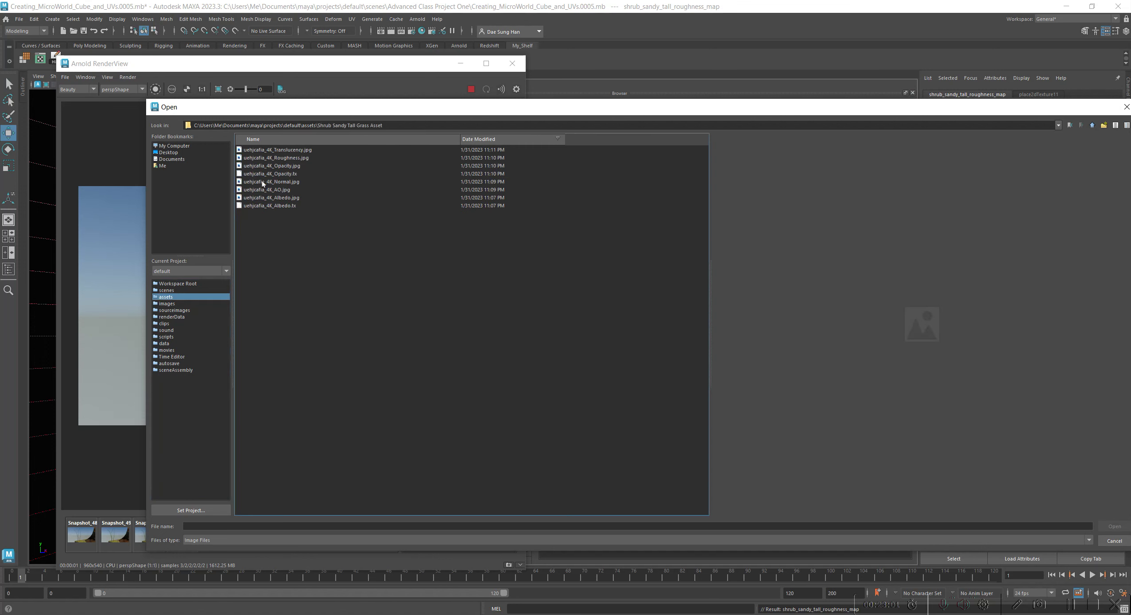
pyautogui.click(286, 159)
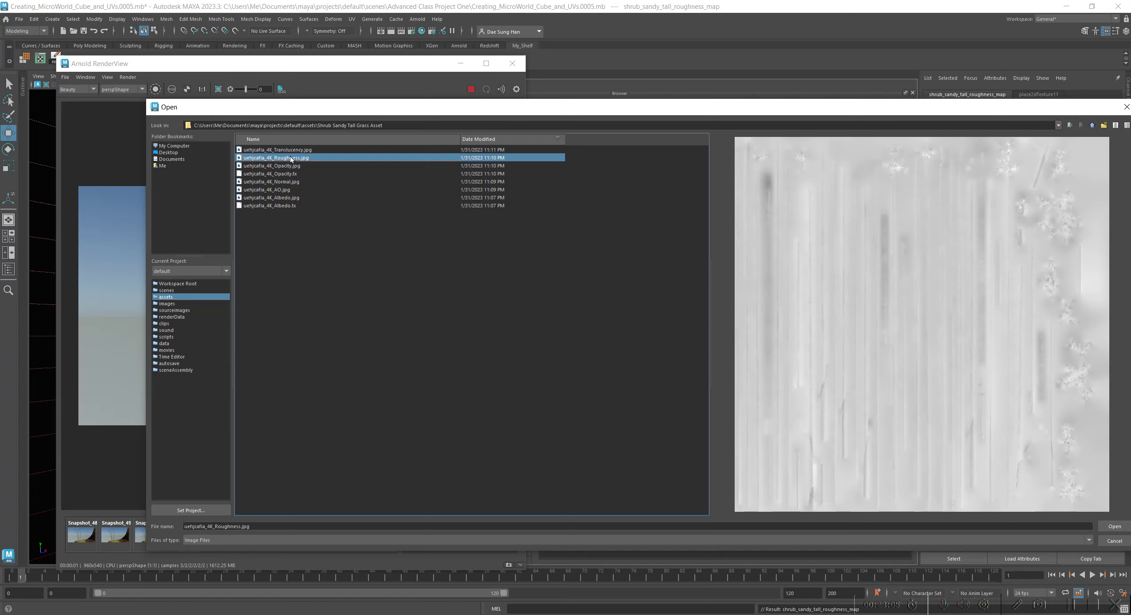
pyautogui.doubleClick(290, 159)
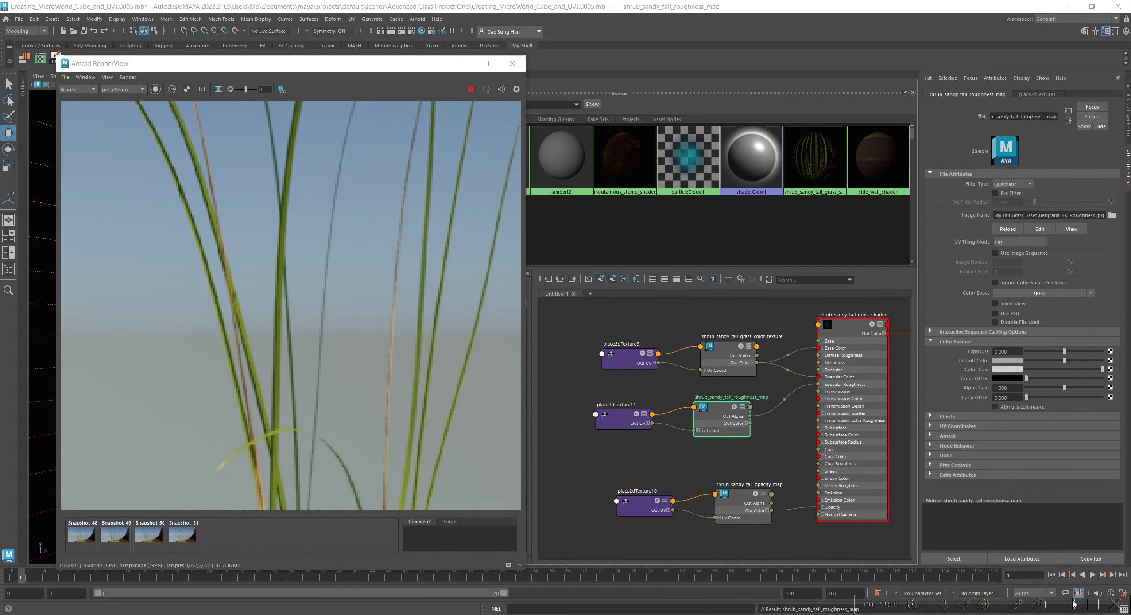
# Move and widen the render window, and inspect Snapshot_51 close up around the base of the grass
pyautogui.doubleClick(292, 56)
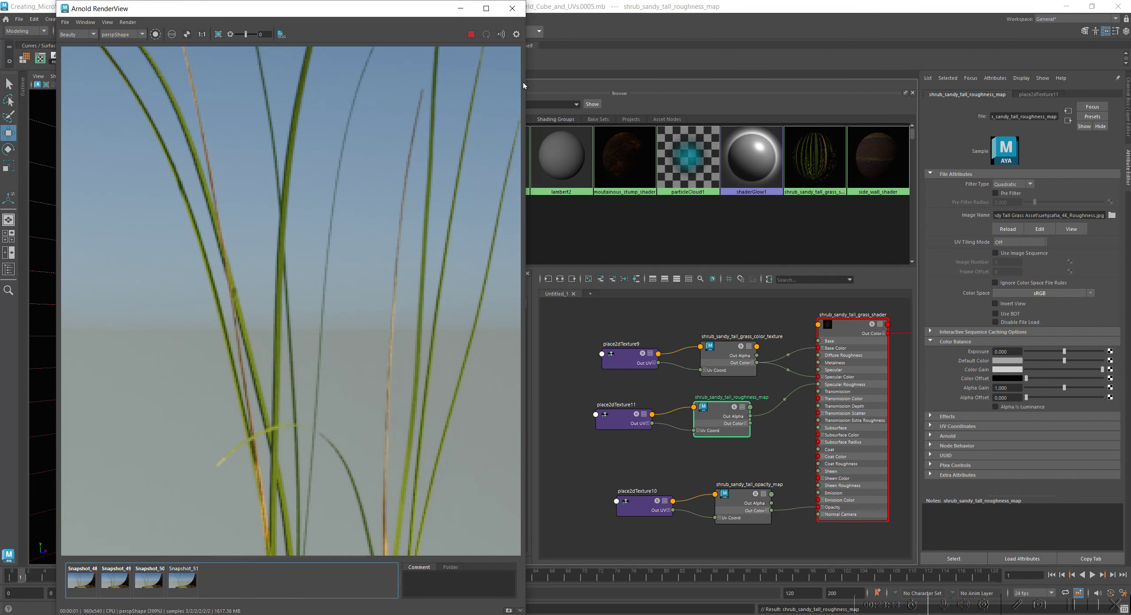
pyautogui.moveTo(524, 82); pyautogui.dragTo(760, 83)
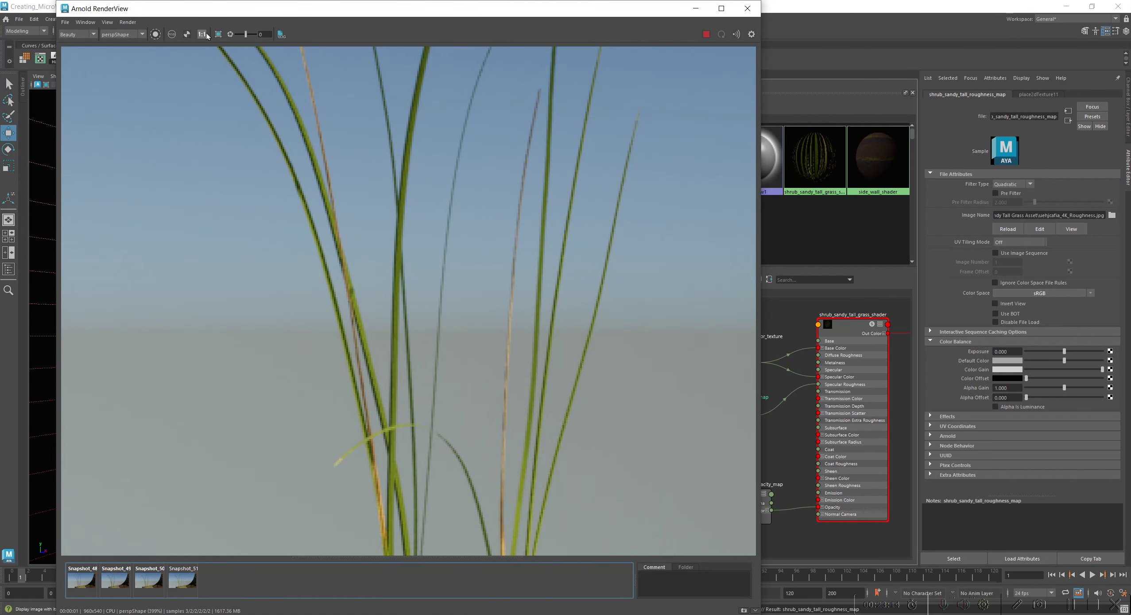
pyautogui.click(202, 34)
pyautogui.click(187, 578)
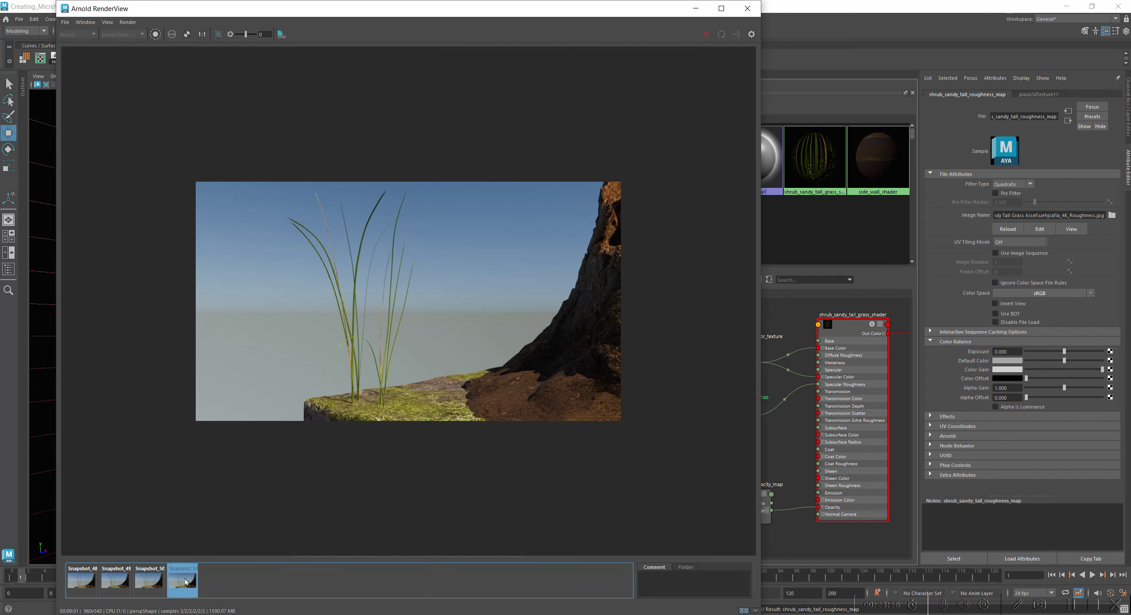
pyautogui.scroll(2, 362, 376)
pyautogui.scroll(1, 370, 424)
pyautogui.moveTo(367, 422); pyautogui.dragTo(358, 372)
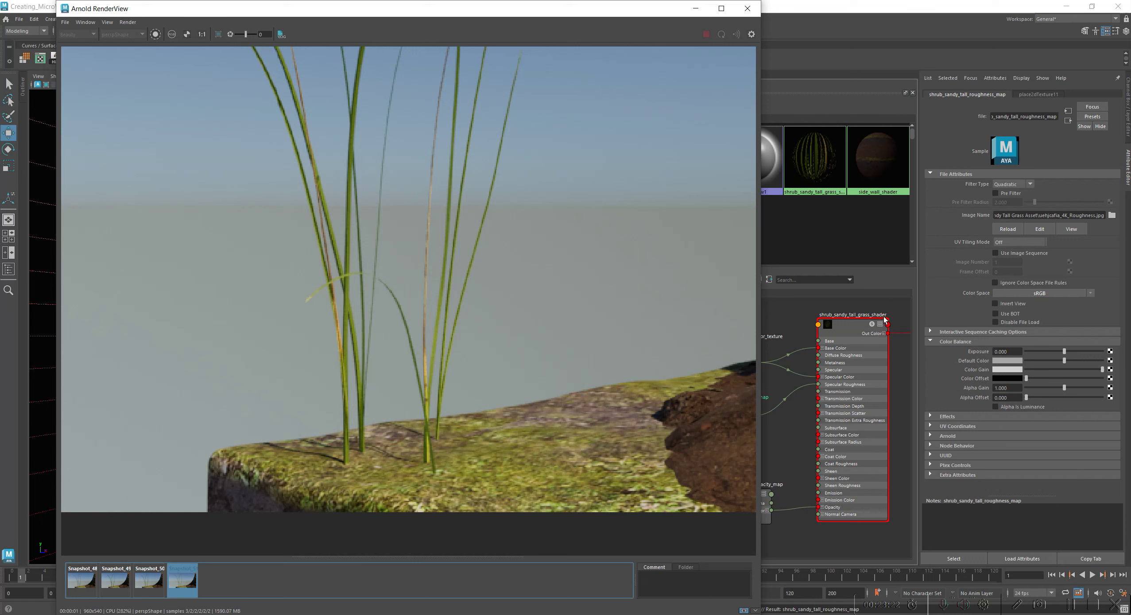
# Select the grass shader and compare the blade tips in Snapshot_51 with the live roughness-mapped render
pyautogui.click(856, 326)
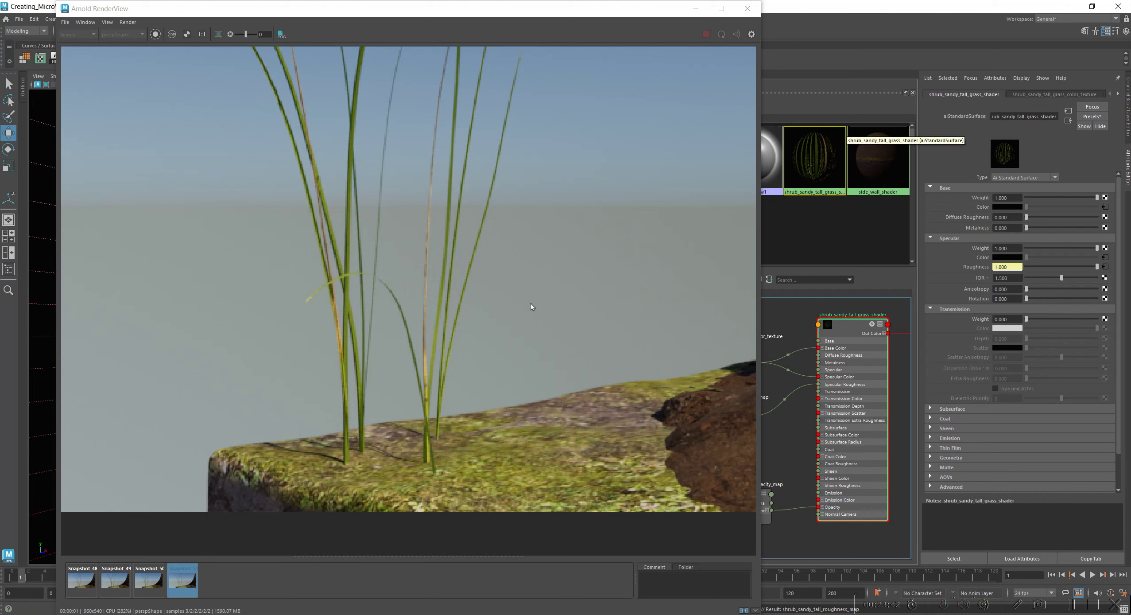
pyautogui.moveTo(346, 246); pyautogui.dragTo(373, 456, button='middle')
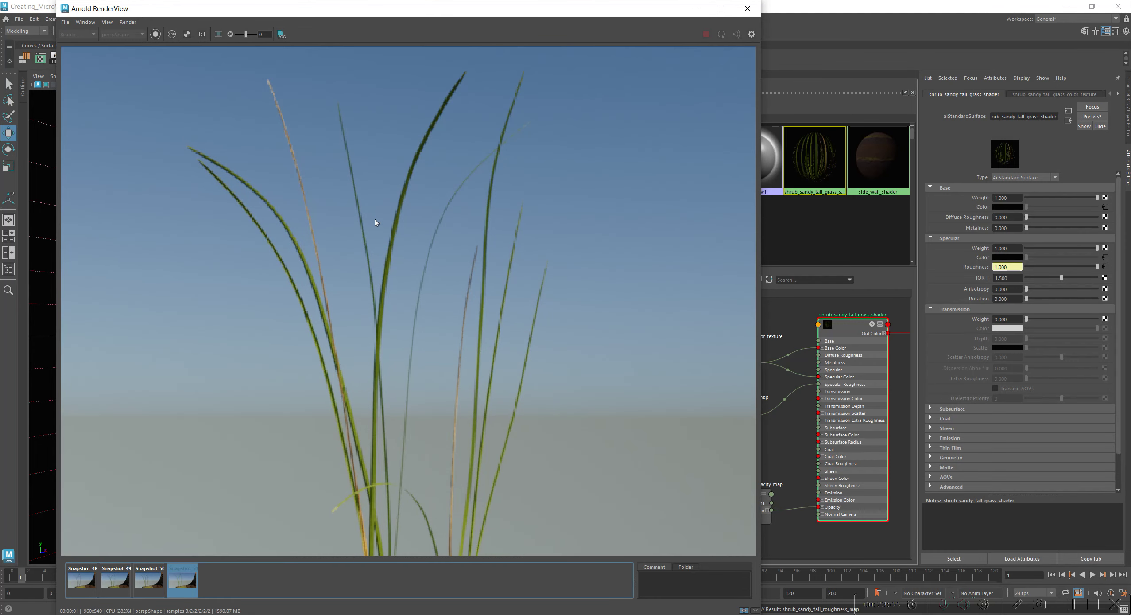
pyautogui.scroll(5, 375, 219)
pyautogui.moveTo(363, 355); pyautogui.dragTo(287, 348, button='middle')
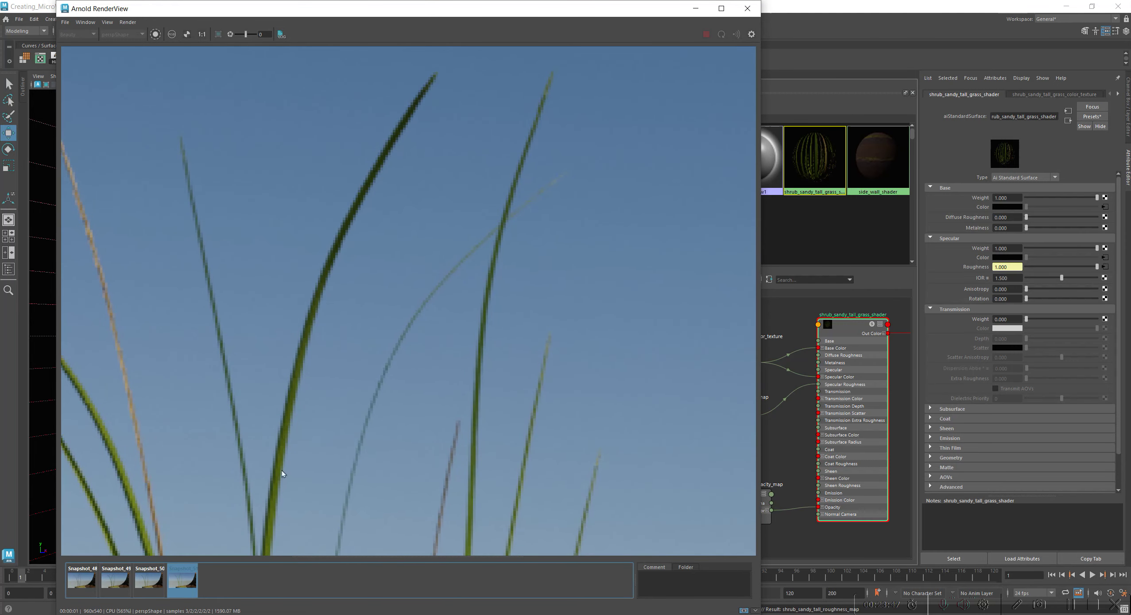
pyautogui.click(179, 582)
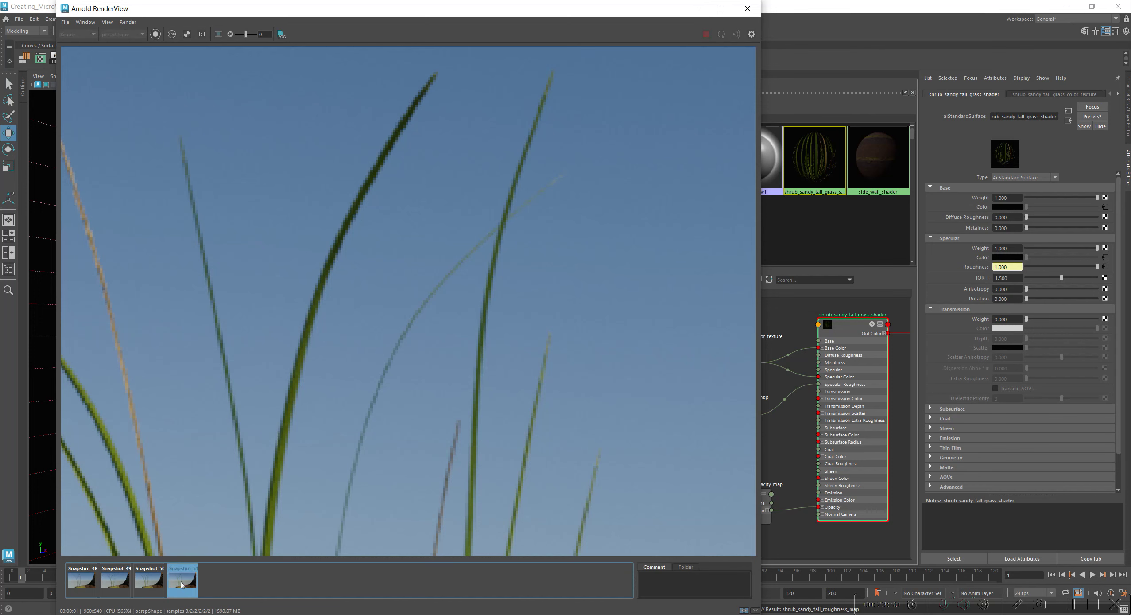
pyautogui.moveTo(186, 483); pyautogui.dragTo(468, 276, button='middle')
pyautogui.scroll(-5, 468, 277)
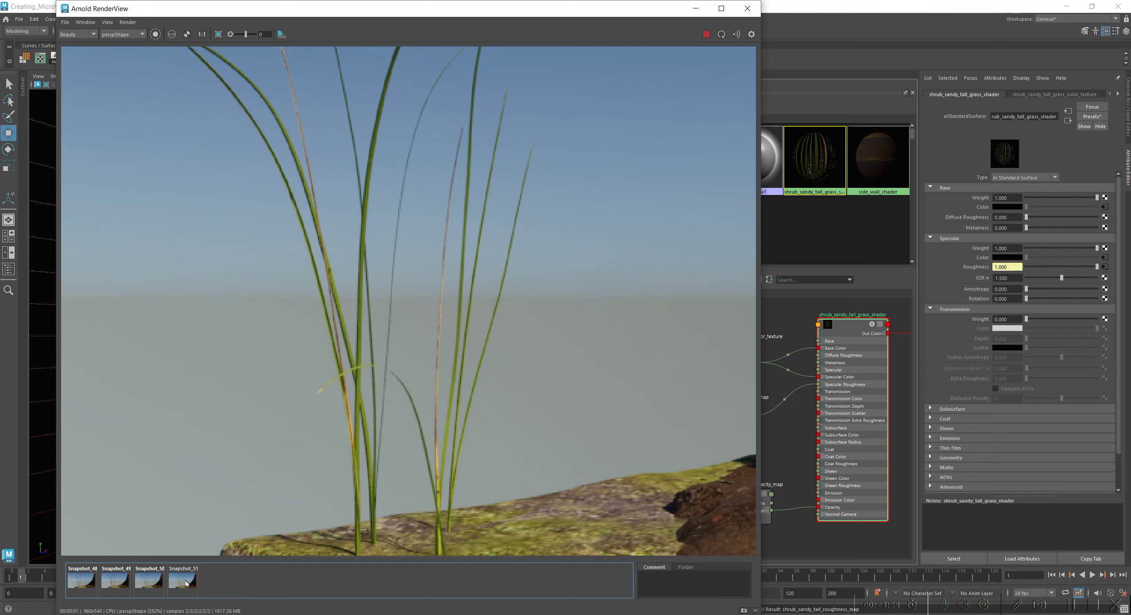
# Compare the middle of the blades and the stalks near the ground between the live render and Snapshot_51
pyautogui.scroll(6, 364, 386)
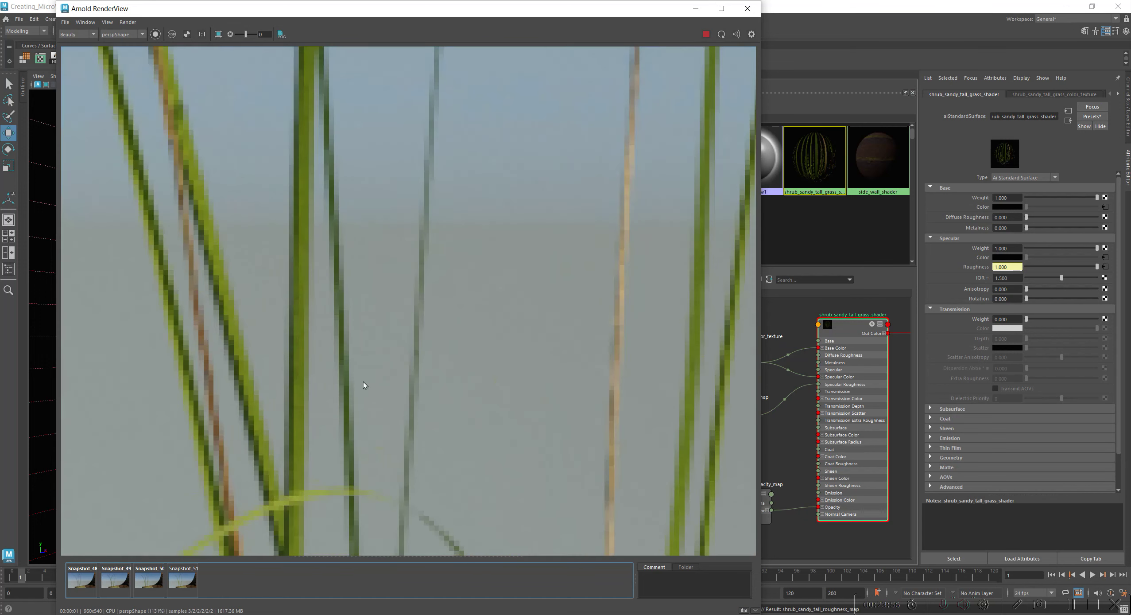
pyautogui.click(188, 581)
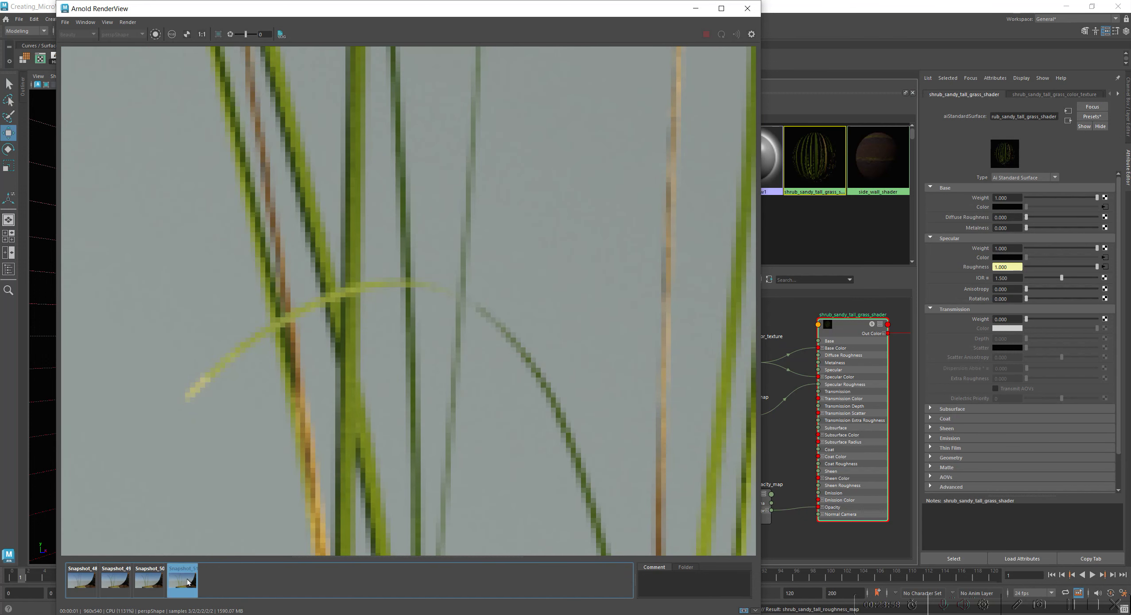
pyautogui.click(187, 583)
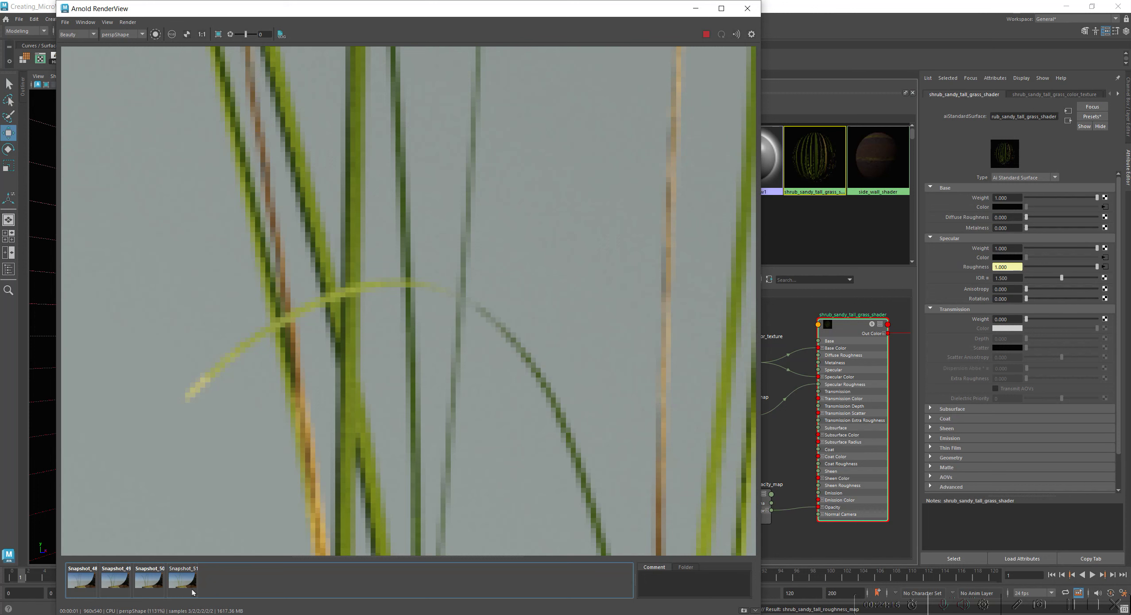
pyautogui.click(175, 582)
pyautogui.click(174, 583)
pyautogui.moveTo(497, 419); pyautogui.dragTo(249, 533, button='middle')
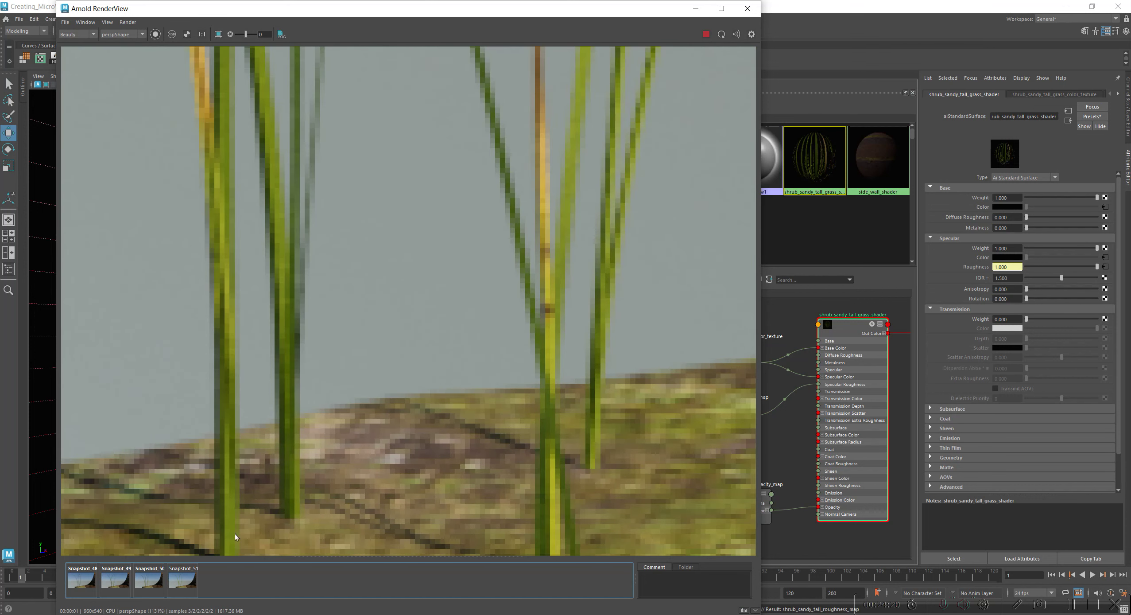
pyautogui.click(186, 580)
pyautogui.click(187, 581)
# Compare the upper grass blades between the live render and Snapshot_51, from wider framing down to pixel level
pyautogui.scroll(-10, 327, 178)
pyautogui.scroll(5, 495, 181)
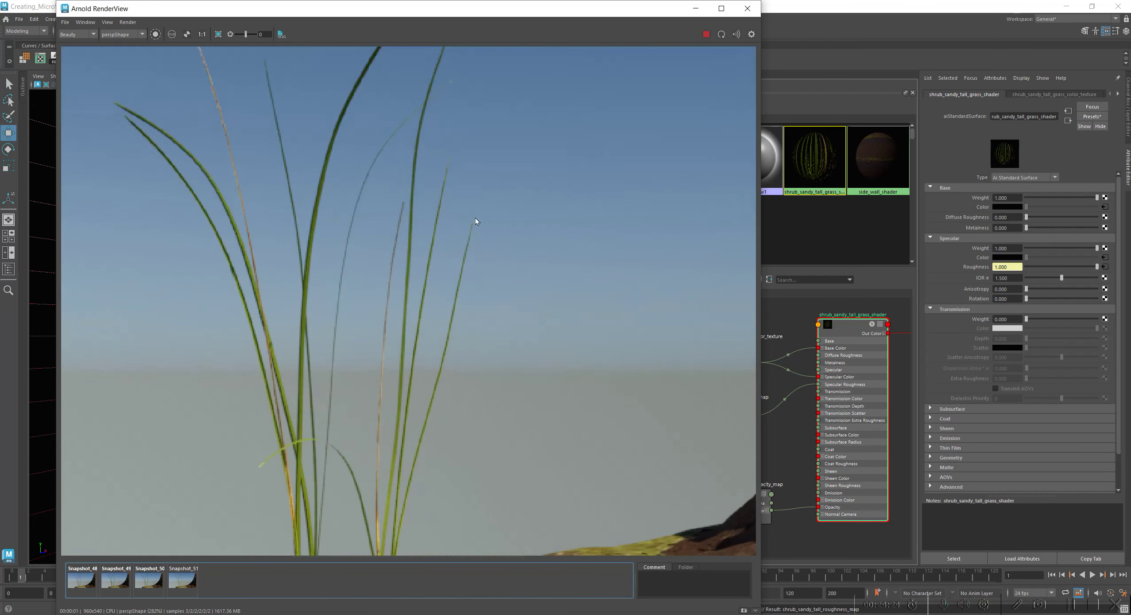
pyautogui.moveTo(475, 218); pyautogui.dragTo(426, 355, button='middle')
pyautogui.click(189, 583)
pyautogui.click(189, 582)
pyautogui.click(191, 582)
pyautogui.click(191, 583)
pyautogui.scroll(3, 434, 285)
pyautogui.scroll(2, 366, 294)
pyautogui.click(186, 584)
pyautogui.click(187, 582)
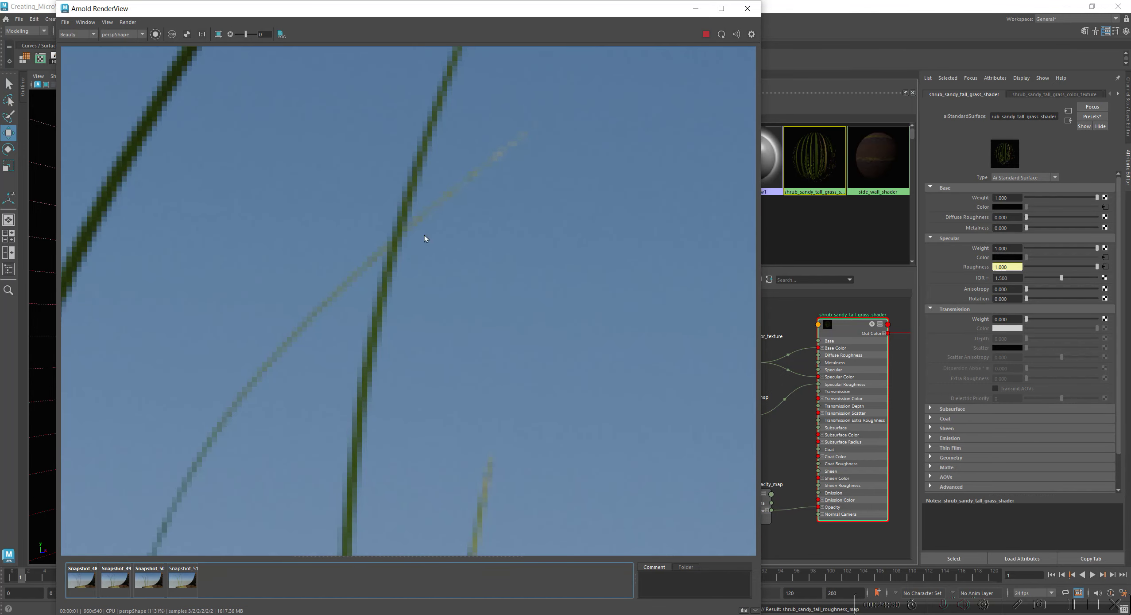
# Reset the render to its 1:1 size and compare the whole grass clump with Snapshot_51
pyautogui.click(201, 34)
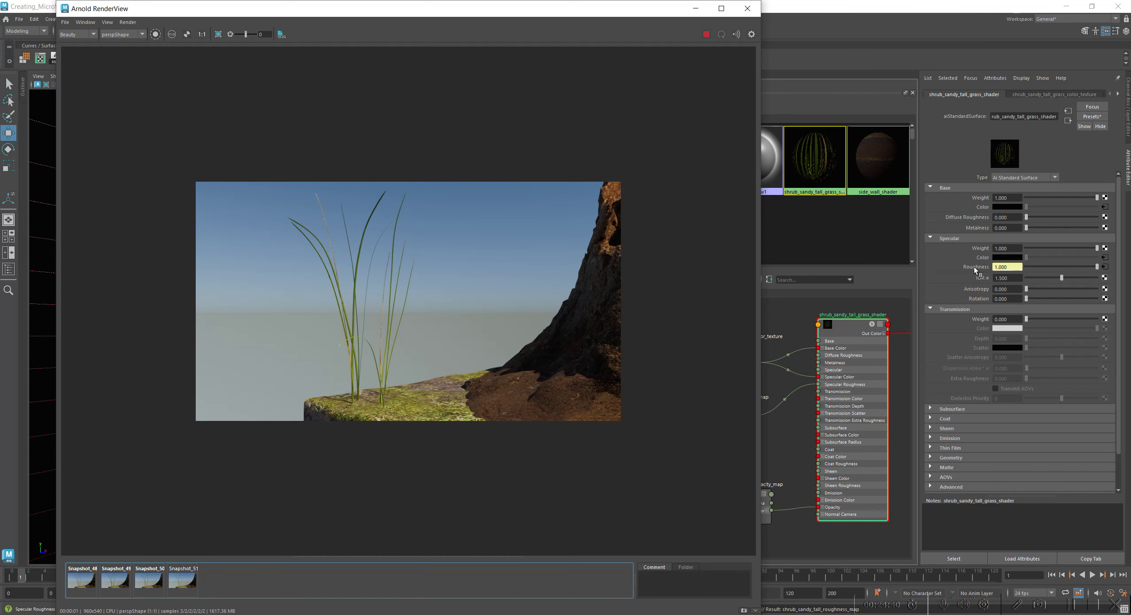
pyautogui.scroll(1, 328, 297)
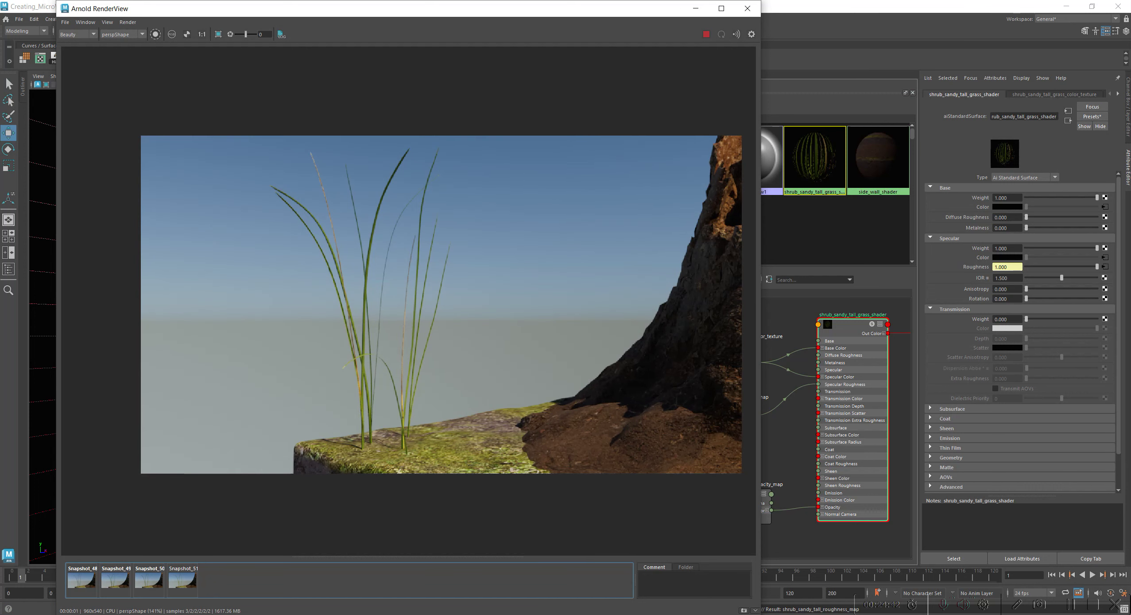
pyautogui.scroll(1, 364, 333)
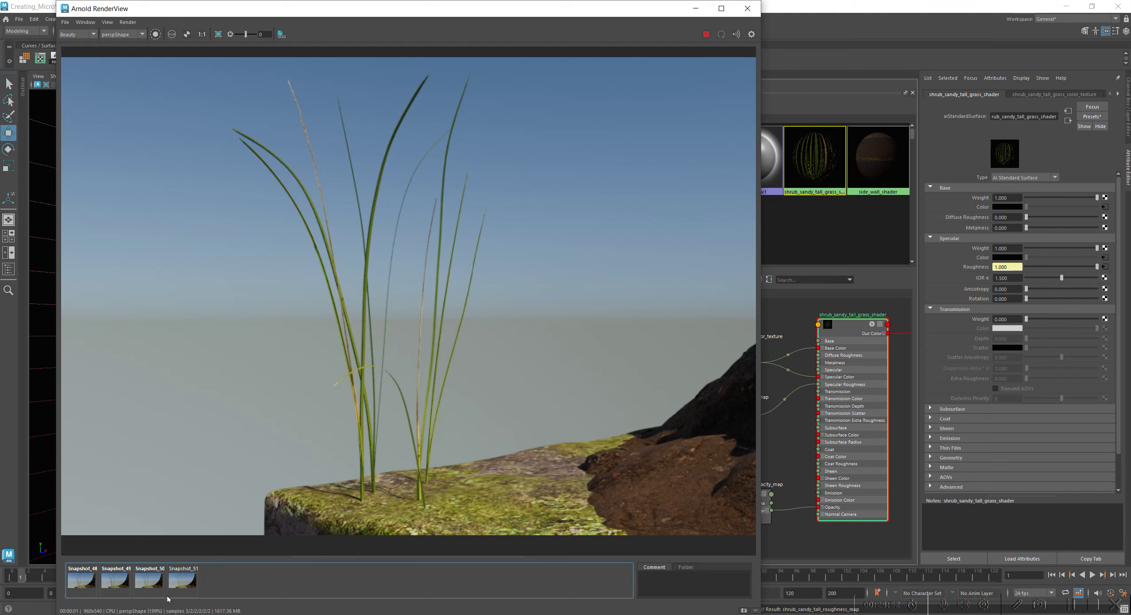
pyautogui.click(190, 576)
pyautogui.click(193, 573)
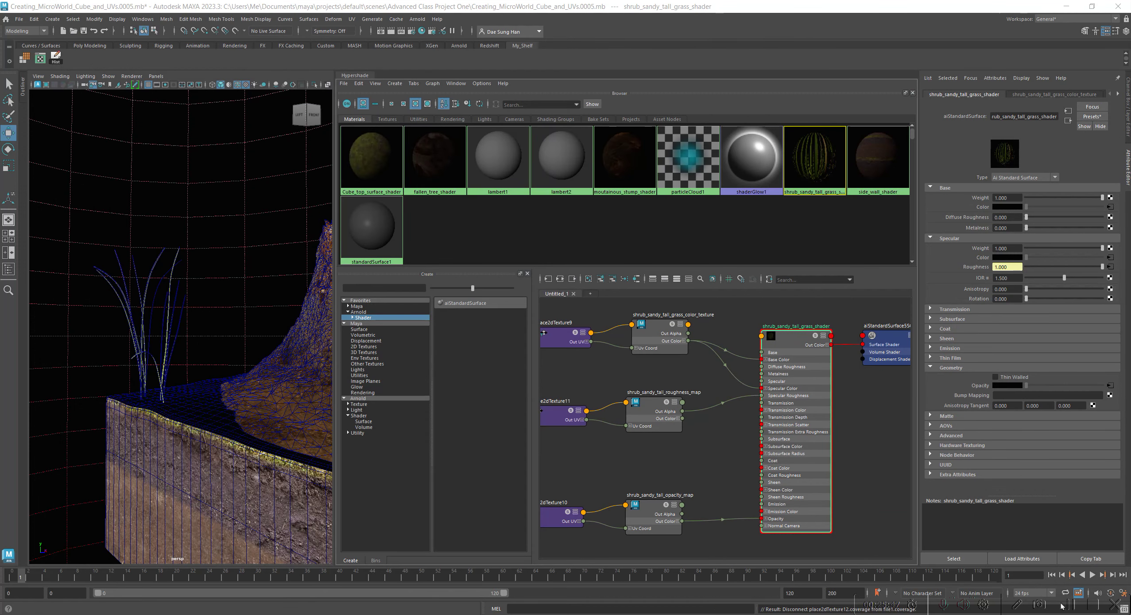
# Reposition and enlarge the Arnold render window so the grass shader and its texture nodes stay visible beside it
pyautogui.moveTo(0, 208); pyautogui.dragTo(454, 76)
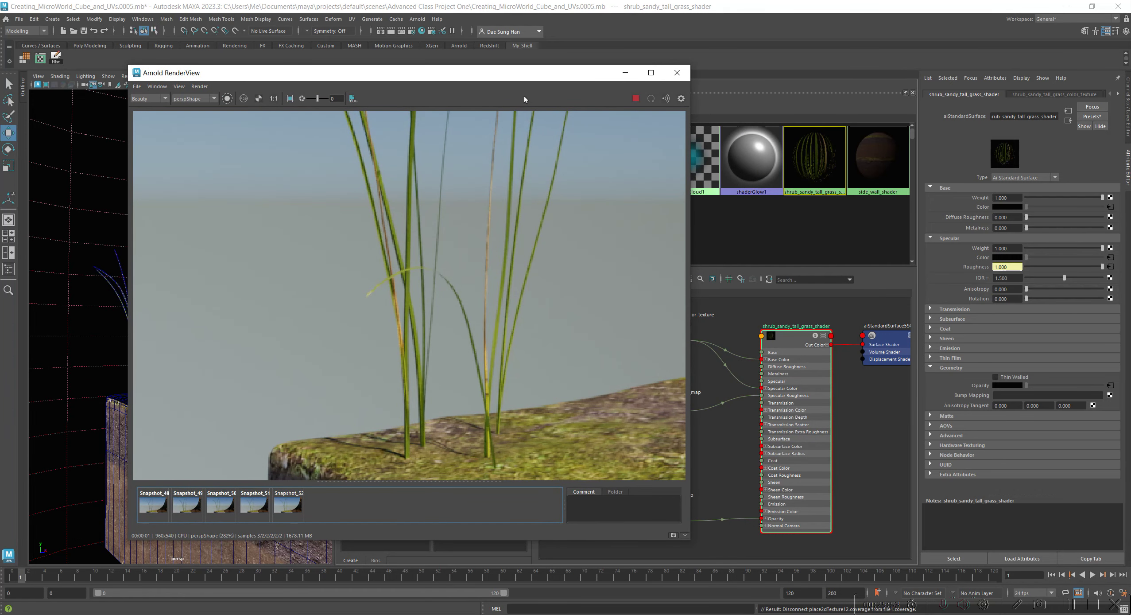
pyautogui.doubleClick(538, 65)
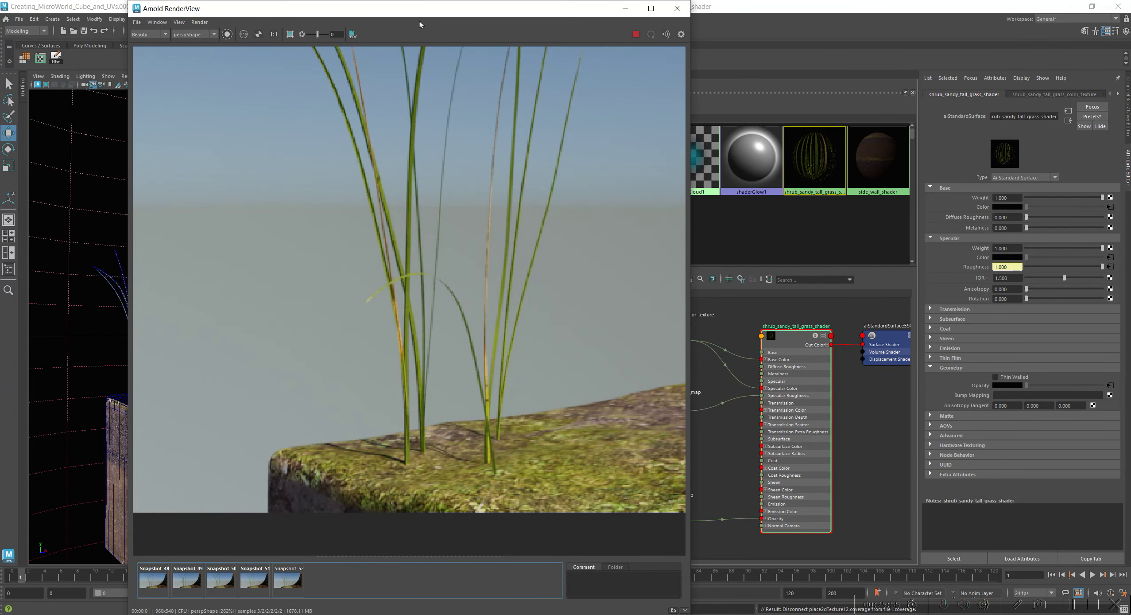
pyautogui.moveTo(472, 15); pyautogui.dragTo(399, 17)
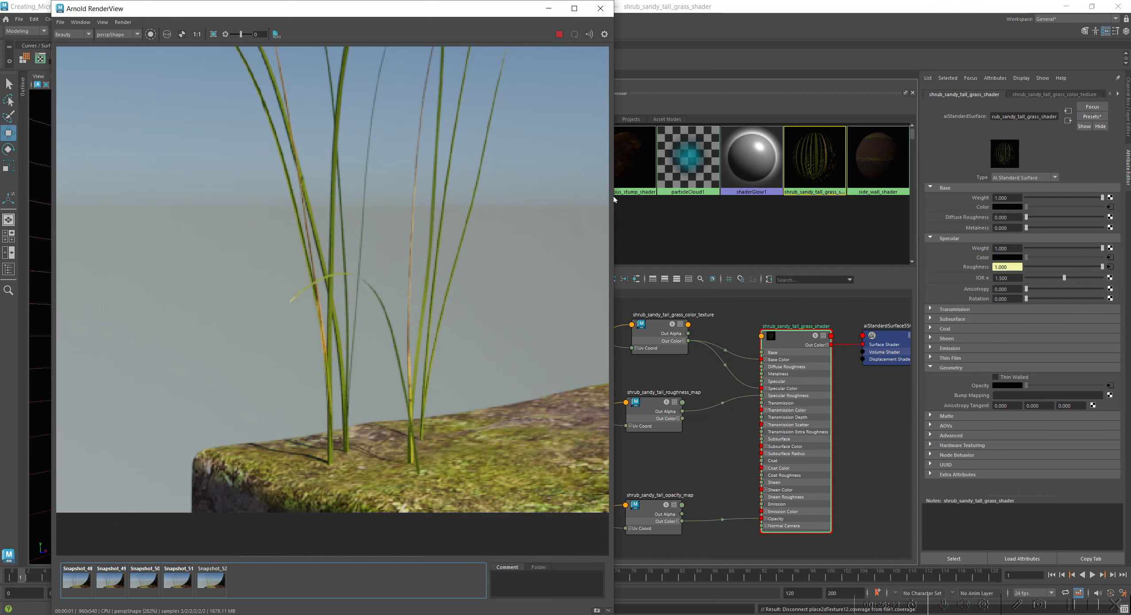
# Narrow the Arnold render window, return the render to its 1:1 size and clear the window off the workspace
pyautogui.moveTo(614, 199); pyautogui.dragTo(557, 200)
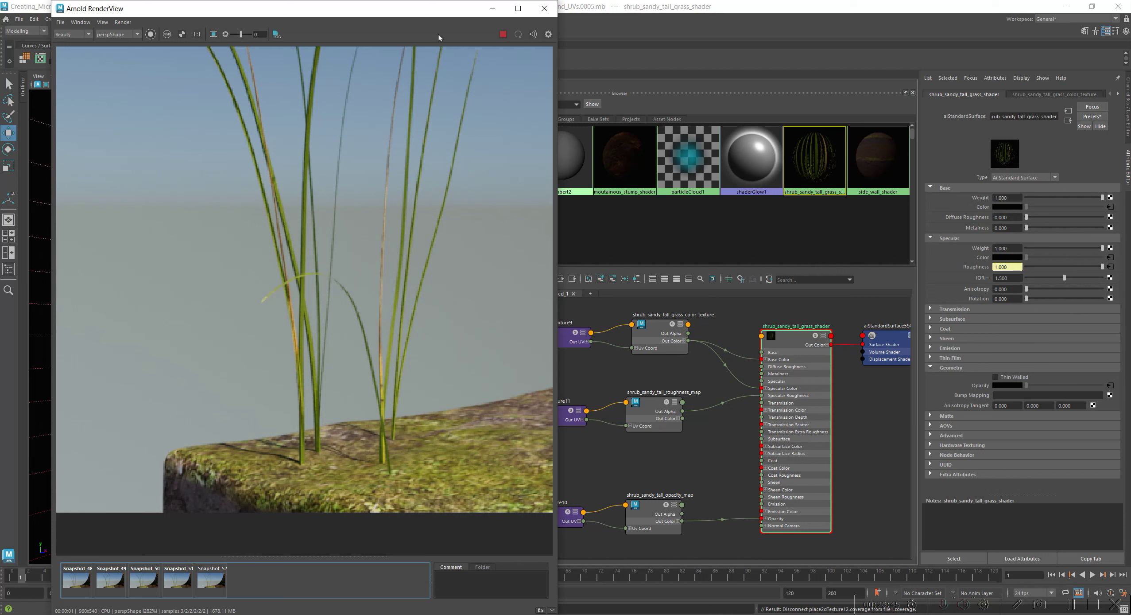
pyautogui.click(197, 34)
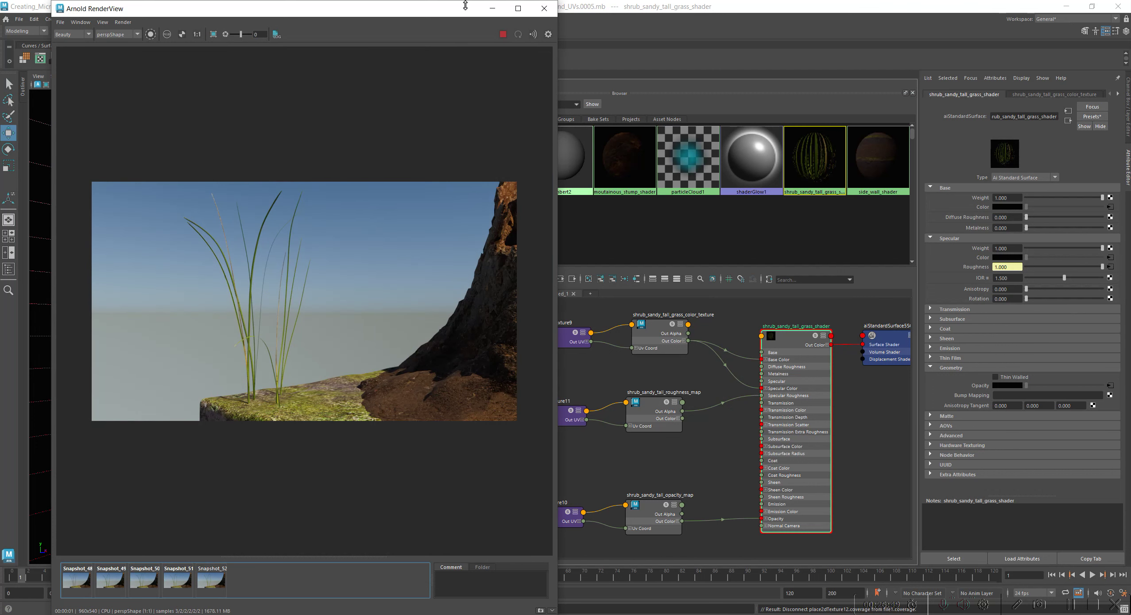
pyautogui.click(544, 8)
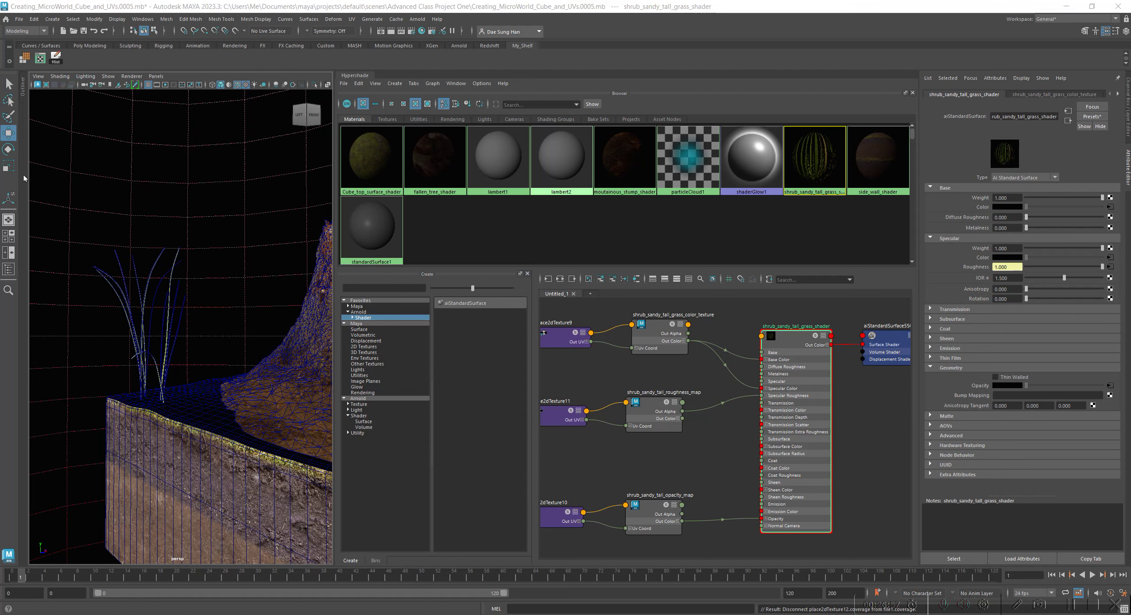
# Examine the grass clump in the perspective viewport, up close and from farther back with the cube's corner and stump in frame
pyautogui.press('alt')
pyautogui.keyDown('alt'); pyautogui.moveTo(158, 265); pyautogui.dragTo(184, 280, button='right'); pyautogui.keyUp('alt')
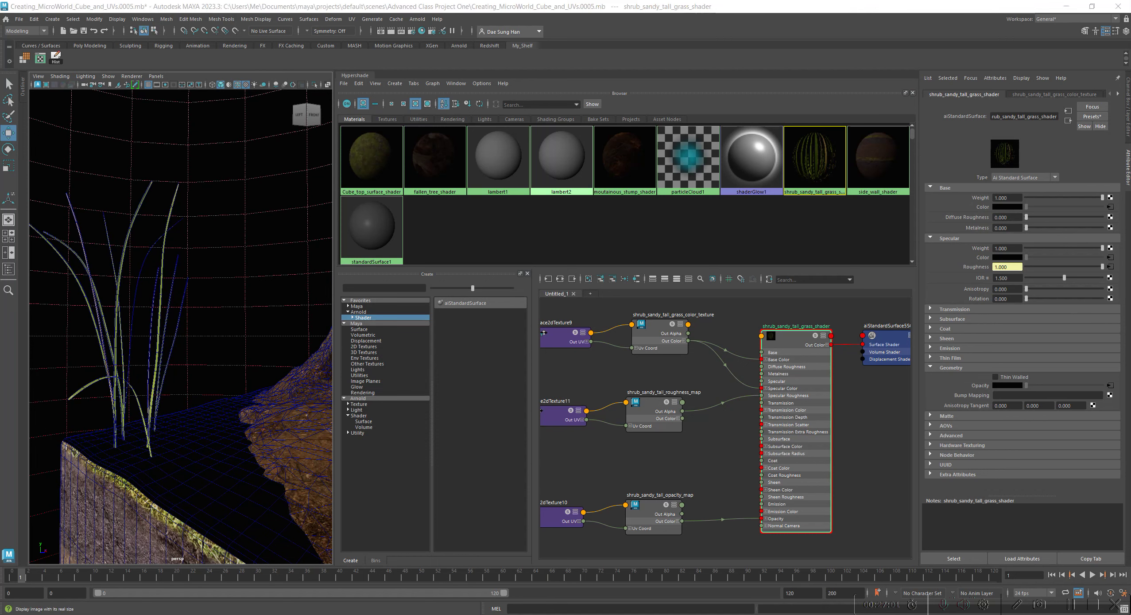
pyautogui.keyDown('alt'); pyautogui.moveTo(84, 172); pyautogui.dragTo(126, 164, button='middle'); pyautogui.keyUp('alt')
pyautogui.keyDown('alt'); pyautogui.moveTo(126, 164); pyautogui.dragTo(164, 186); pyautogui.keyUp('alt')
pyautogui.keyDown('alt'); pyautogui.moveTo(177, 228); pyautogui.dragTo(151, 217, button='right'); pyautogui.keyUp('alt')
pyautogui.moveTo(222, 208)
pyautogui.keyDown('alt'); pyautogui.mouseDown(button='middle')
pyautogui.moveTo(230, 240)
pyautogui.moveTo(223, 219)
pyautogui.moveTo(215, 228)
pyautogui.mouseUp(button='middle'); pyautogui.keyUp('alt')
pyautogui.keyDown('alt'); pyautogui.moveTo(216, 228); pyautogui.dragTo(211, 231, button='right'); pyautogui.keyUp('alt')
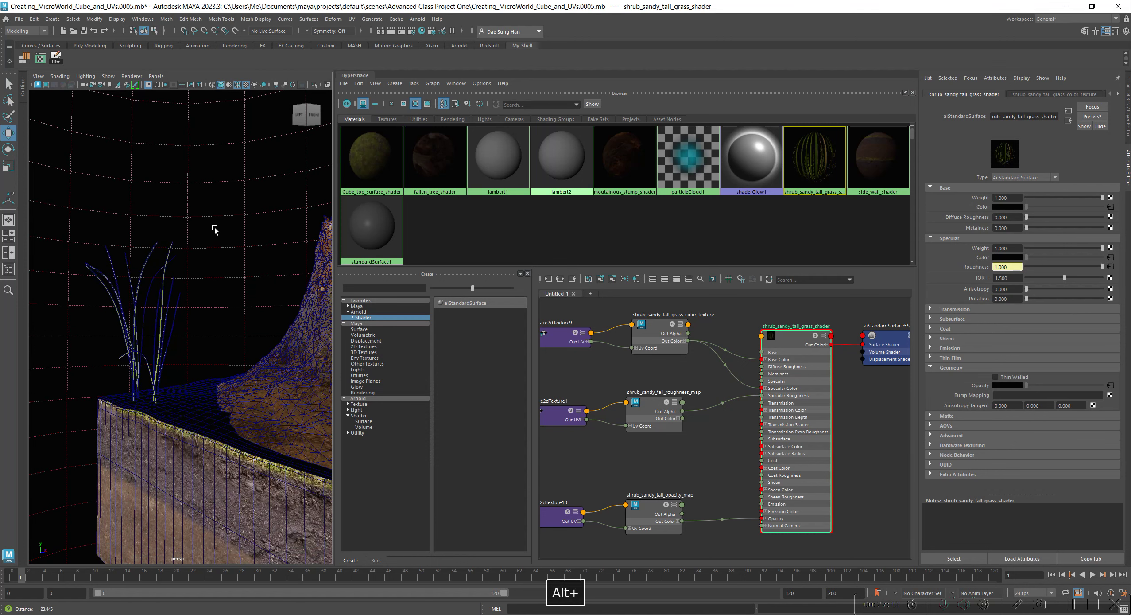
pyautogui.keyDown('alt'); pyautogui.moveTo(210, 233); pyautogui.dragTo(207, 240, button='middle'); pyautogui.keyUp('alt')
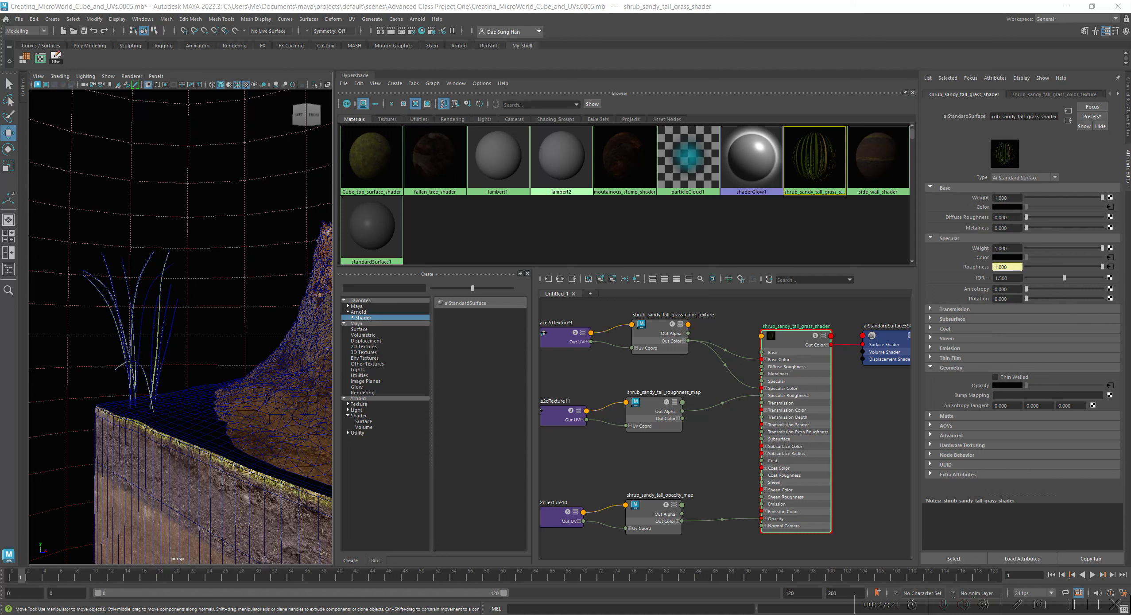
pyautogui.keyDown('alt'); pyautogui.moveTo(186, 276); pyautogui.dragTo(188, 275, button='middle'); pyautogui.keyUp('alt')
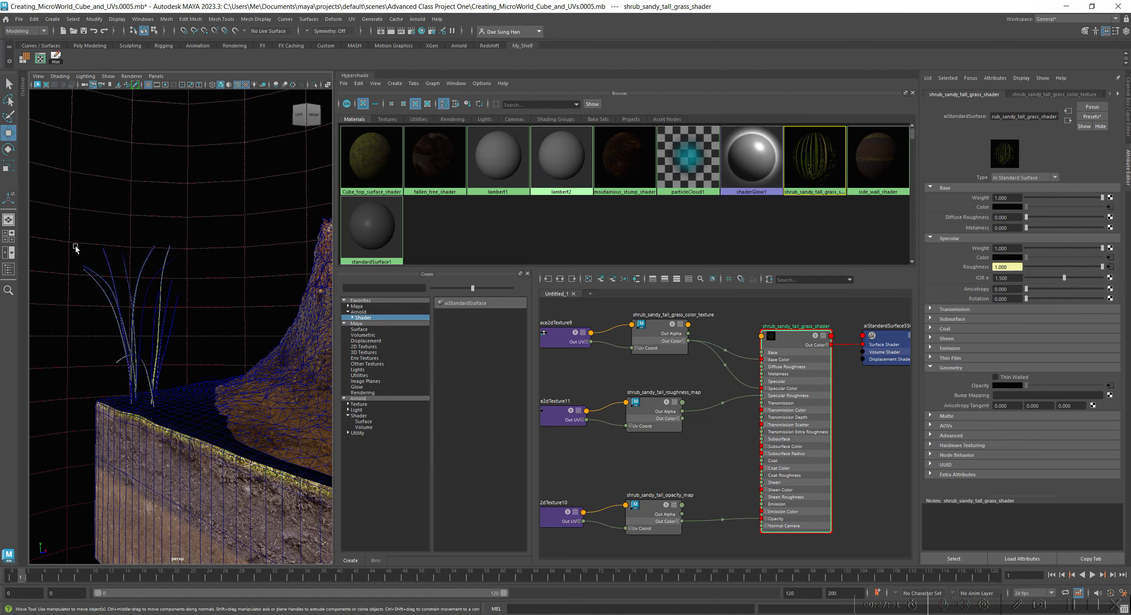
# Bring back the Arnold render window, delete Snapshot_48 to Snapshot_52 and store a fresh snapshot of the live render
pyautogui.moveTo(0, 62); pyautogui.dragTo(628, 75)
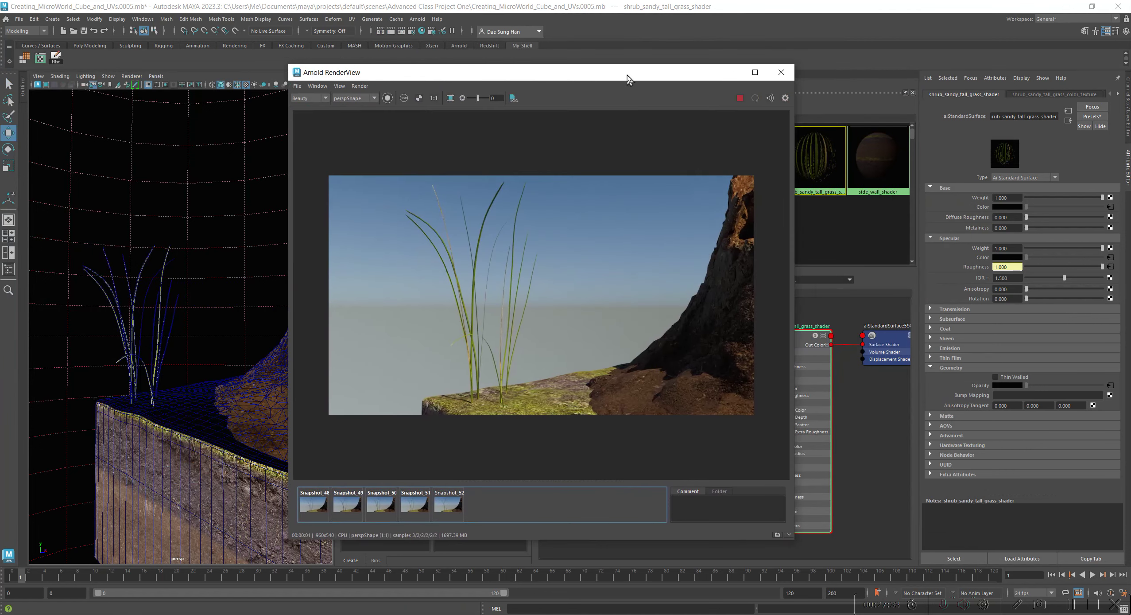
pyautogui.click(452, 510)
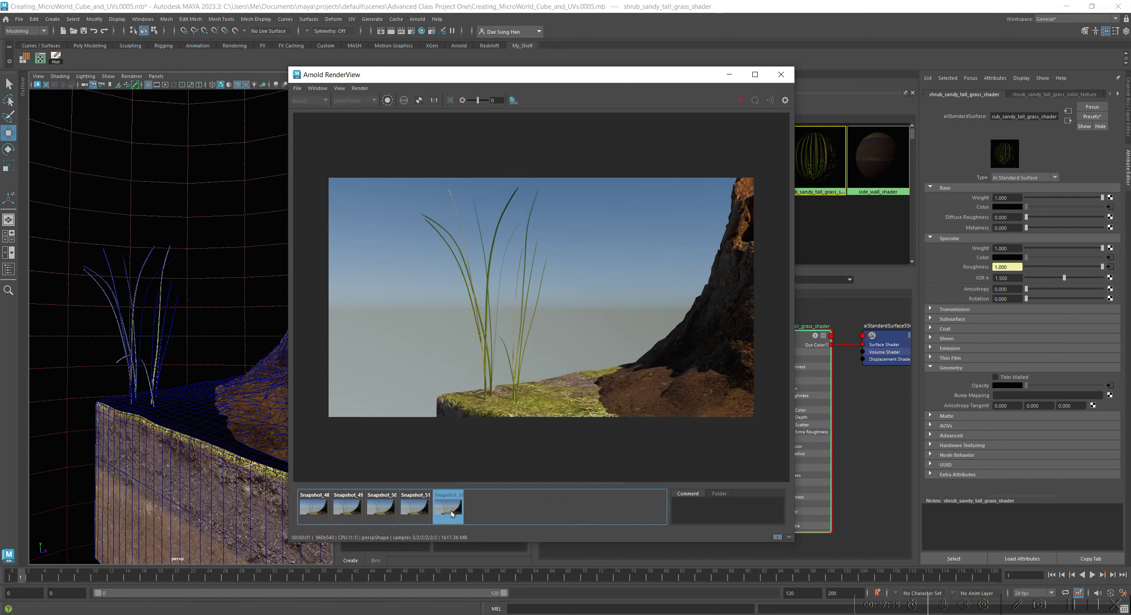
pyautogui.click(451, 510)
pyautogui.click(310, 508)
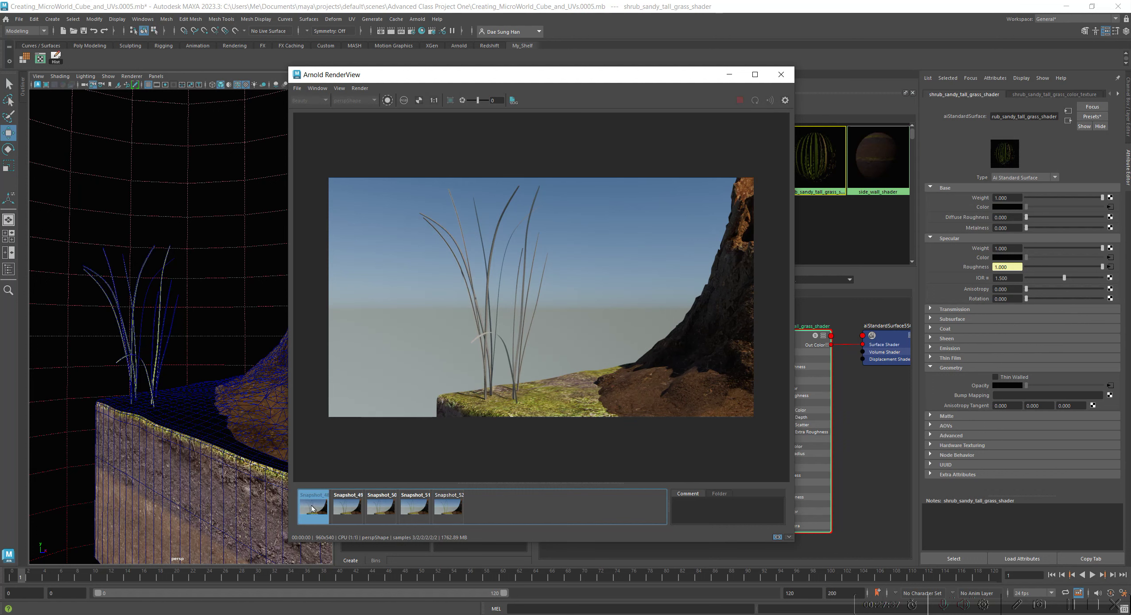
pyautogui.press('Delete')
pyautogui.press('Delete')
pyautogui.press('Delete')
pyautogui.press('Delete')
pyautogui.press('Delete')
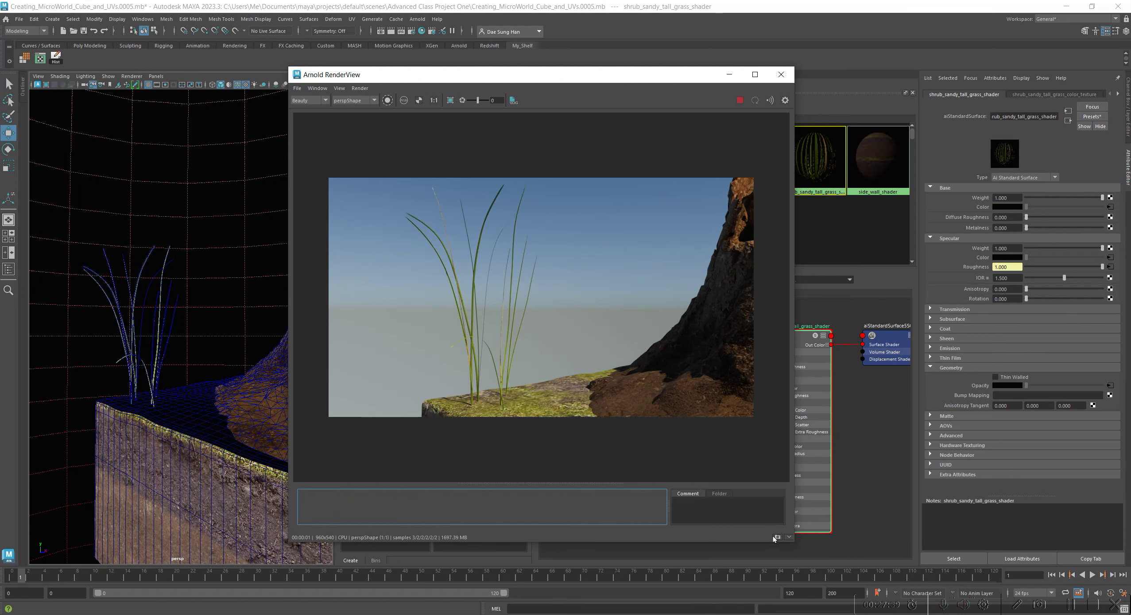
pyautogui.click(778, 537)
pyautogui.moveTo(592, 77); pyautogui.dragTo(0, 115)
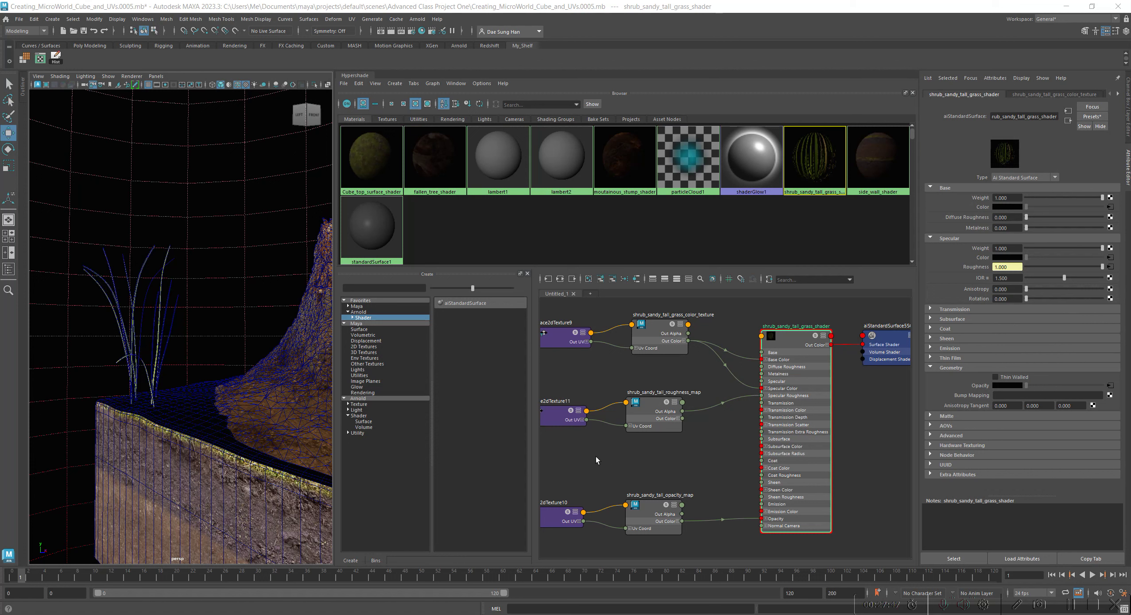
# Widen the Hypershade node area, and move the opacity map nodes lower and the roughness map nodes higher with their place2dTexture nodes
pyautogui.moveTo(532, 324); pyautogui.dragTo(441, 323)
pyautogui.keyDown('alt'); pyautogui.moveTo(558, 414); pyautogui.dragTo(636, 364, button='middle'); pyautogui.keyUp('alt')
pyautogui.moveTo(531, 412); pyautogui.dragTo(680, 491)
pyautogui.moveTo(639, 461); pyautogui.dragTo(649, 521)
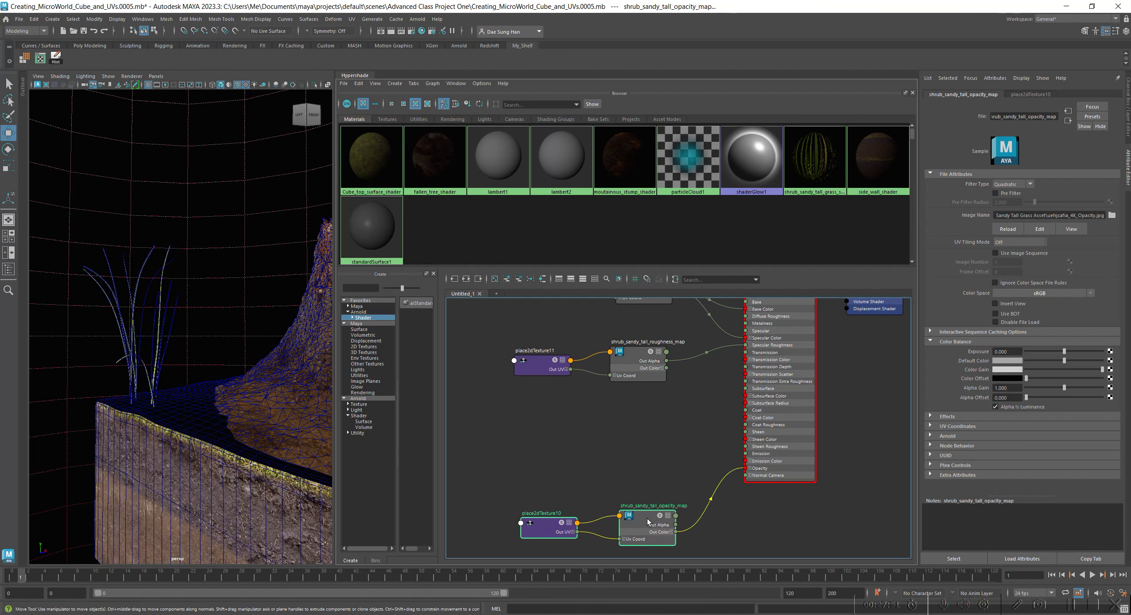
pyautogui.click(652, 418)
pyautogui.moveTo(652, 420); pyautogui.dragTo(530, 348)
pyautogui.moveTo(638, 379); pyautogui.dragTo(636, 361)
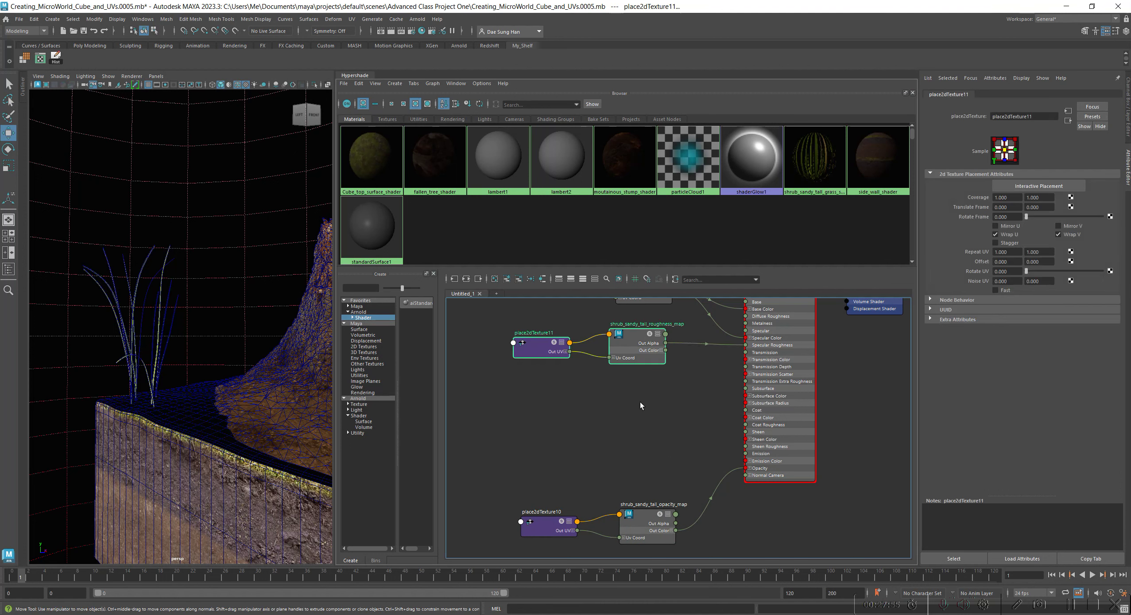
# Raise the color texture node with place2dTexture9 above the roughness map, and select shrub_sandy_tall_grass_shader
pyautogui.click(664, 412)
pyautogui.keyDown('alt'); pyautogui.moveTo(665, 411); pyautogui.dragTo(640, 464, button='middle'); pyautogui.keyUp('alt')
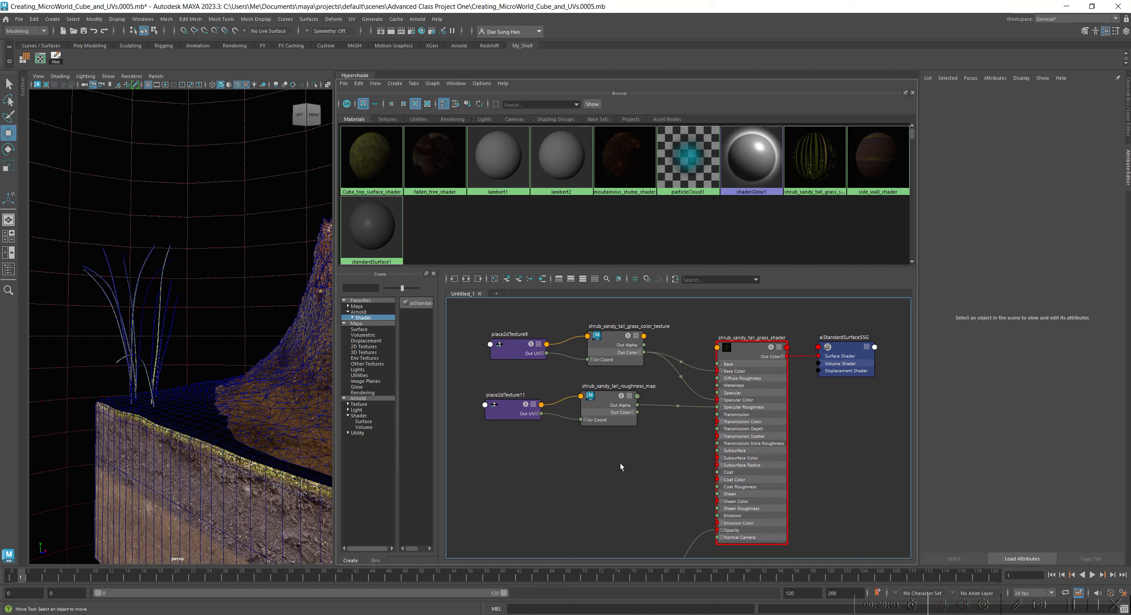
pyautogui.moveTo(481, 317); pyautogui.dragTo(612, 325)
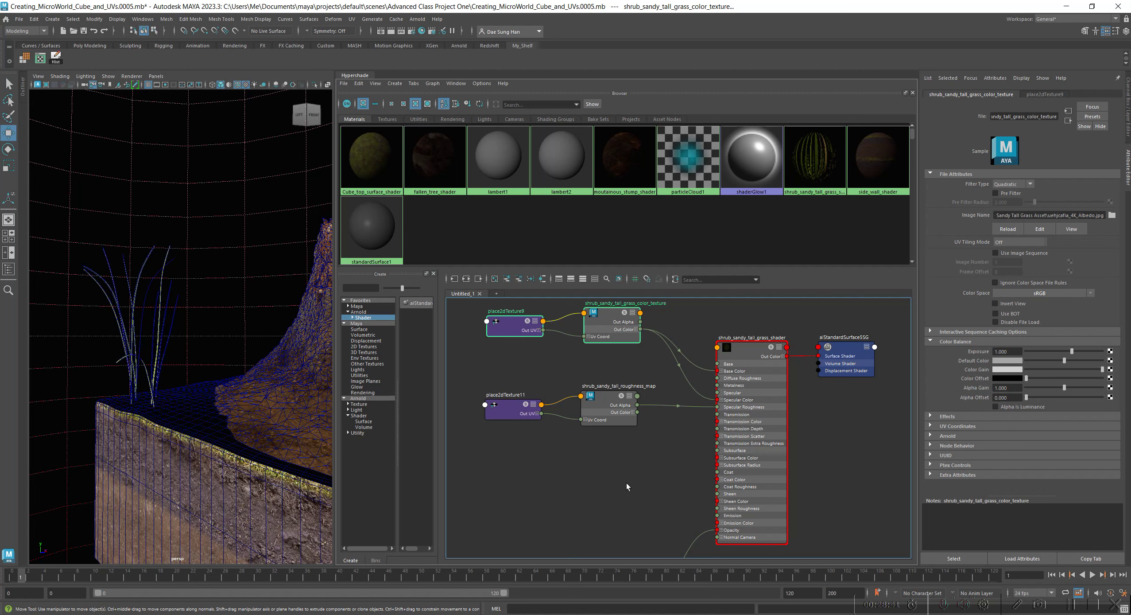
pyautogui.keyDown('alt'); pyautogui.moveTo(637, 501); pyautogui.dragTo(602, 391, button='middle'); pyautogui.keyUp('alt')
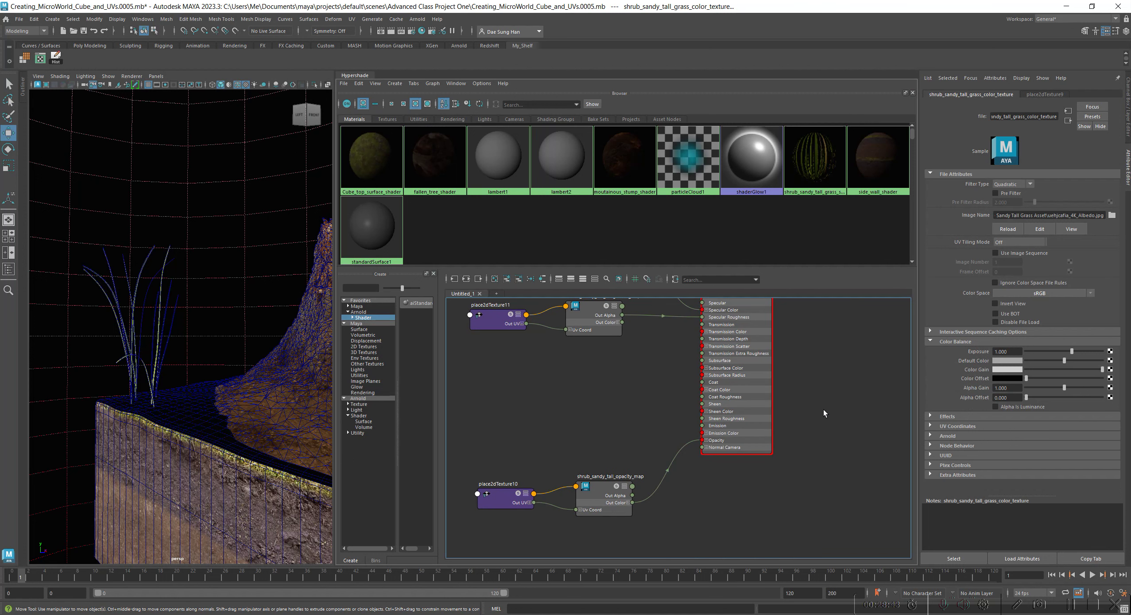
pyautogui.keyDown('alt'); pyautogui.moveTo(823, 410); pyautogui.dragTo(803, 510, button='middle'); pyautogui.keyUp('alt')
pyautogui.click(719, 370)
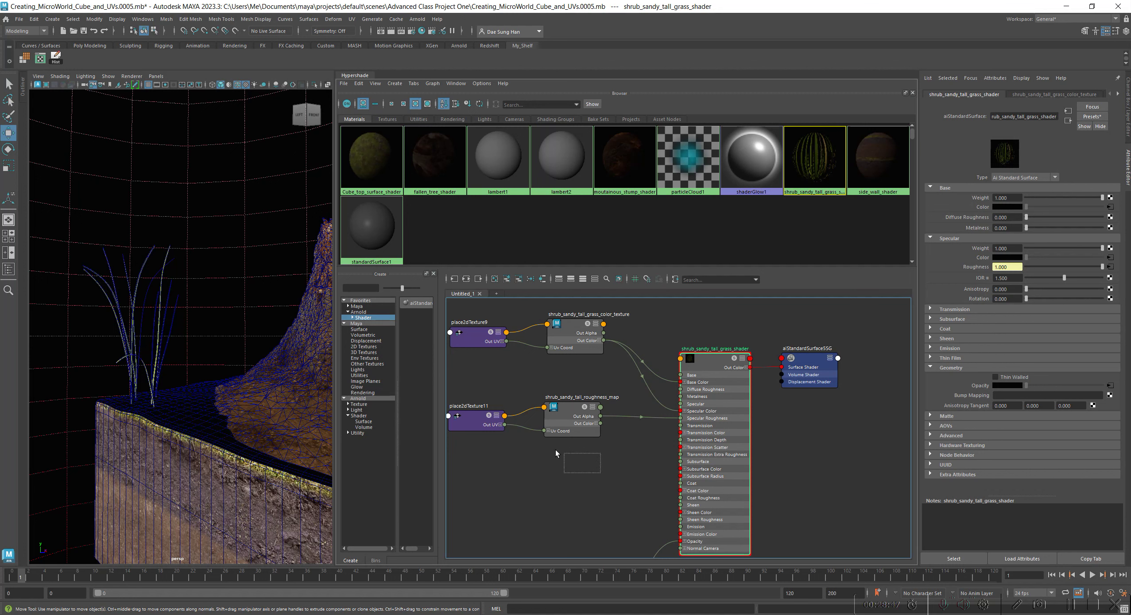
# Move the roughness map and place2dTexture11 nodes farther down, away from the color texture nodes
pyautogui.moveTo(573, 457); pyautogui.dragTo(461, 394)
pyautogui.moveTo(563, 410); pyautogui.dragTo(572, 477)
pyautogui.click(585, 419)
pyautogui.keyDown('alt'); pyautogui.moveTo(597, 387); pyautogui.dragTo(645, 449, button='middle'); pyautogui.keyUp('alt')
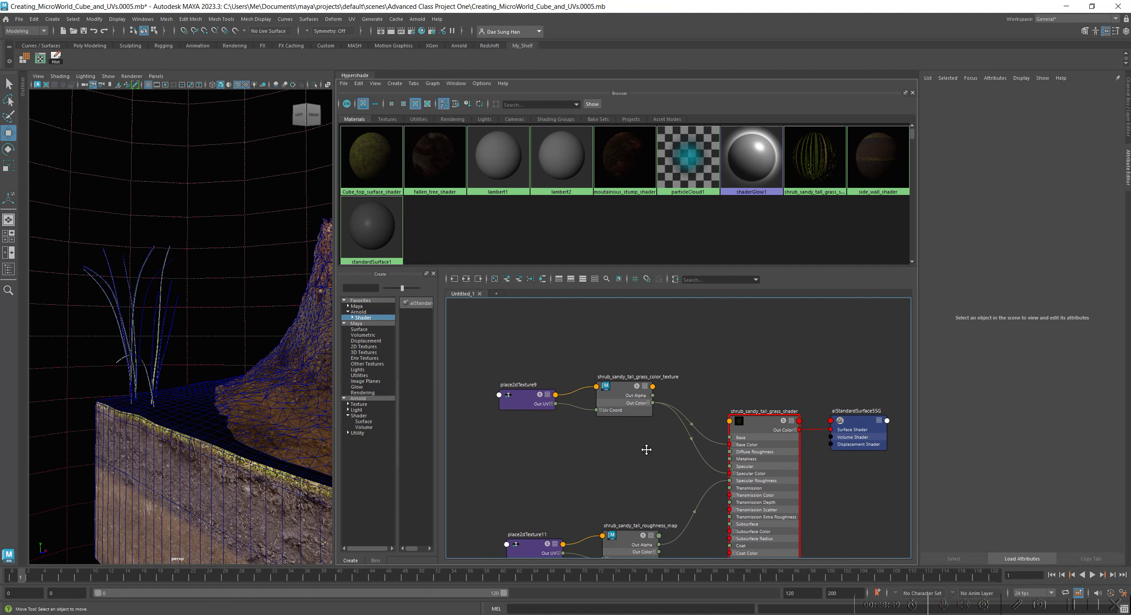
# Raise the grass shader node and move the color texture node higher so its base and specular color connections are easy to follow
pyautogui.moveTo(763, 431); pyautogui.dragTo(778, 406)
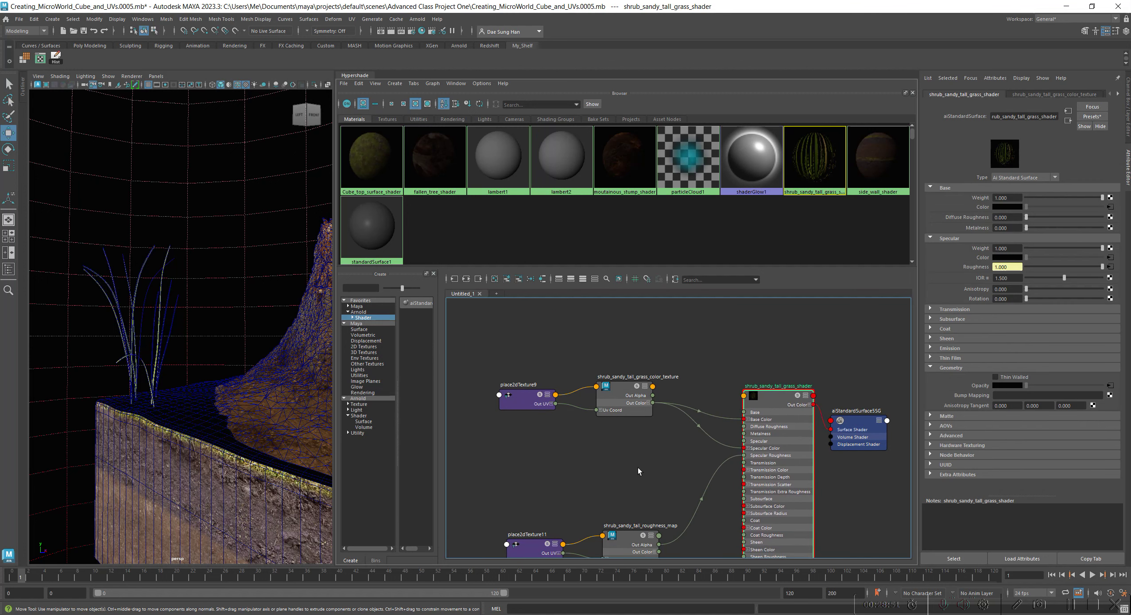
pyautogui.moveTo(606, 470); pyautogui.dragTo(497, 398)
pyautogui.moveTo(616, 400); pyautogui.dragTo(652, 365)
pyautogui.click(779, 401)
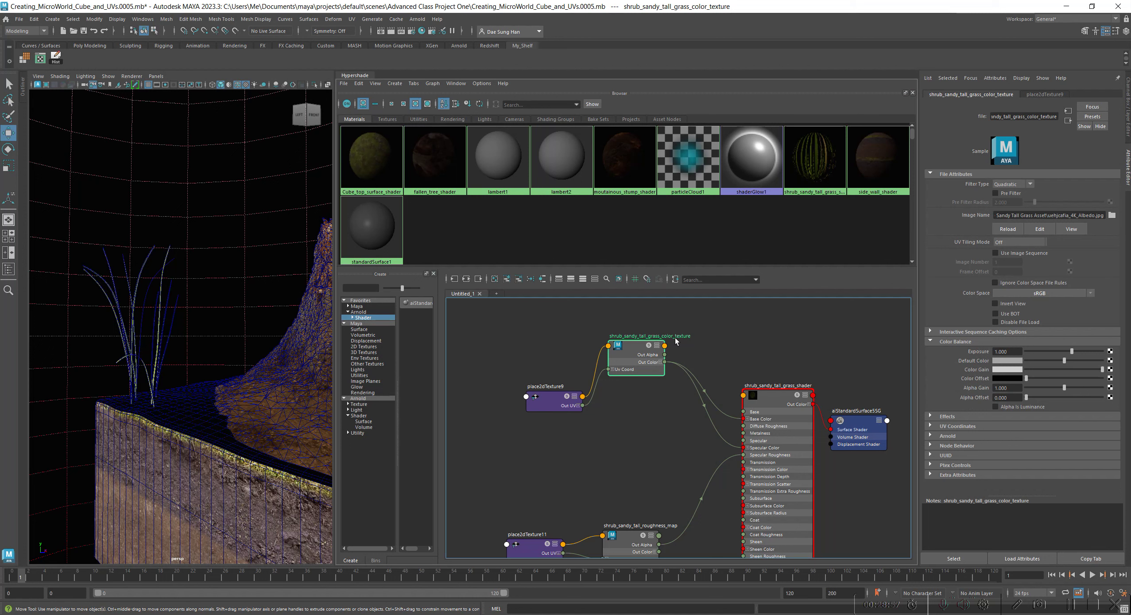
pyautogui.moveTo(746, 398); pyautogui.dragTo(747, 365)
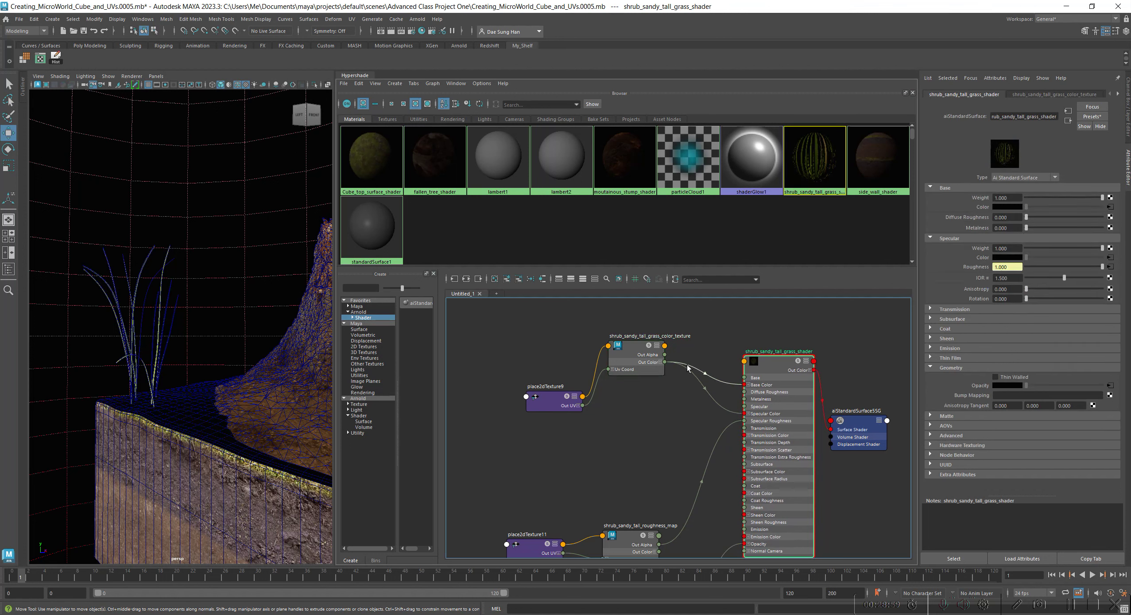
pyautogui.moveTo(625, 363); pyautogui.dragTo(644, 365)
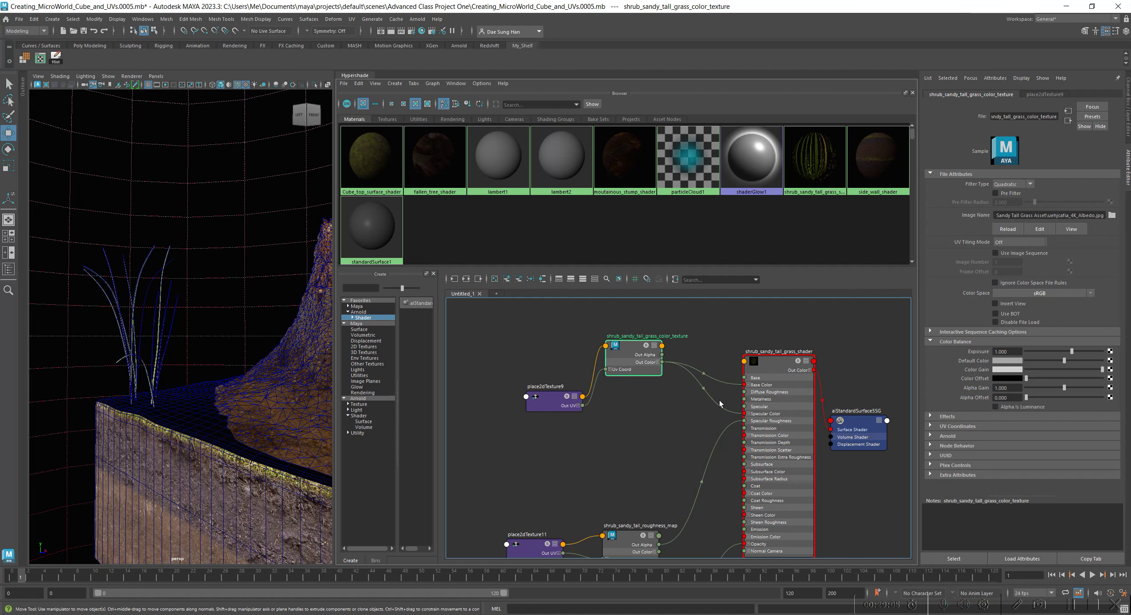
# Open the texture feeding the grass shader's specular color, and realign the color texture node with place2dTexture9
pyautogui.click(773, 363)
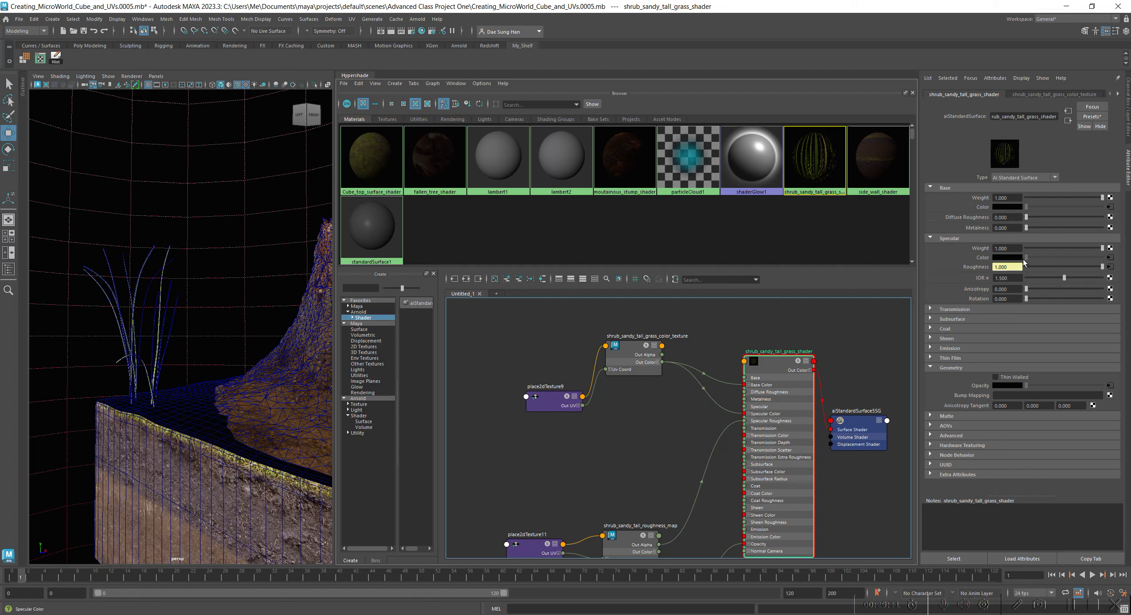
pyautogui.click(1110, 258)
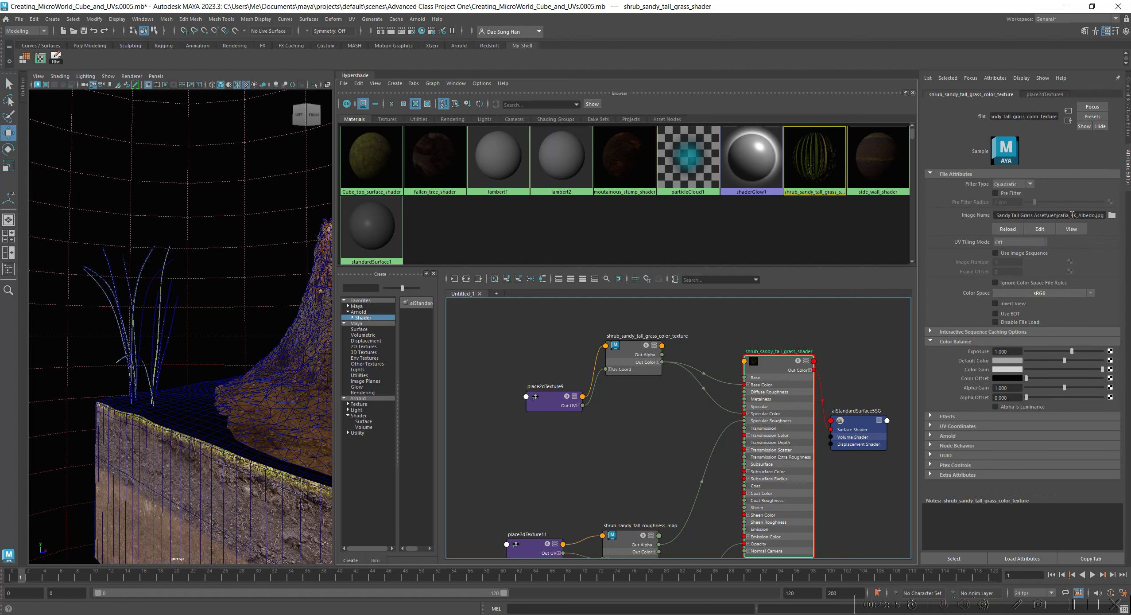
pyautogui.moveTo(635, 352); pyautogui.dragTo(641, 336)
pyautogui.moveTo(550, 397); pyautogui.dragTo(542, 335)
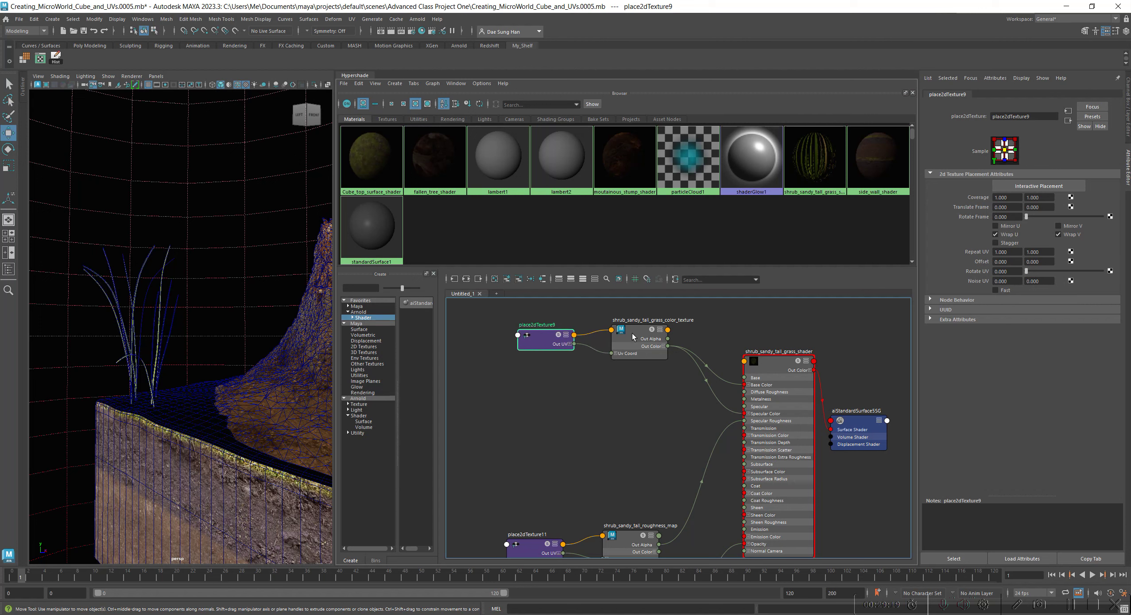
pyautogui.moveTo(632, 335); pyautogui.dragTo(628, 336)
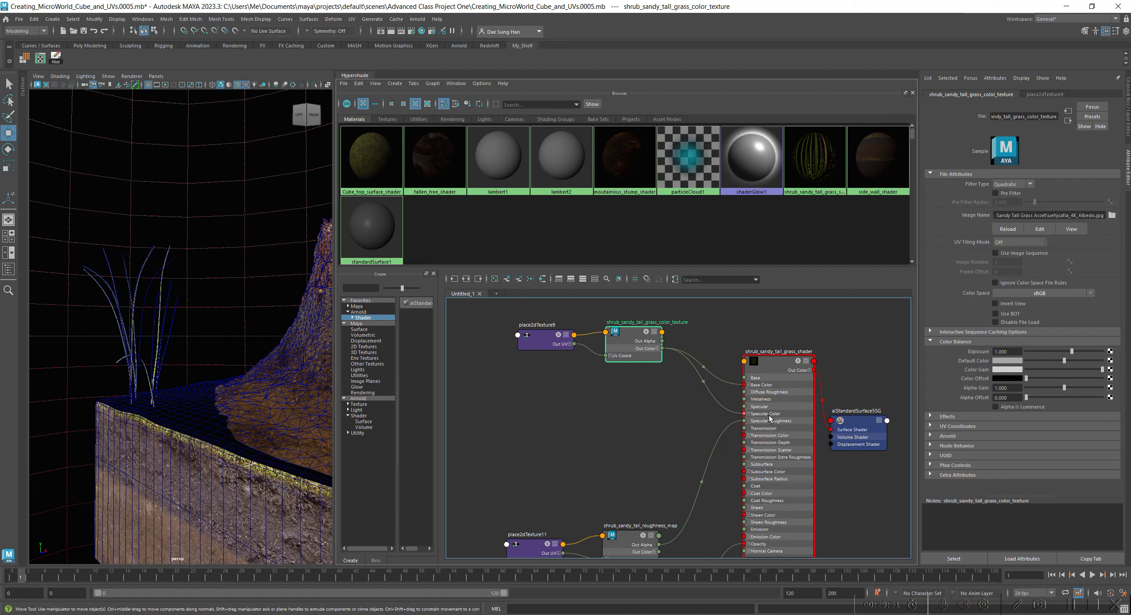
pyautogui.click(632, 407)
pyautogui.moveTo(629, 330); pyautogui.dragTo(630, 319)
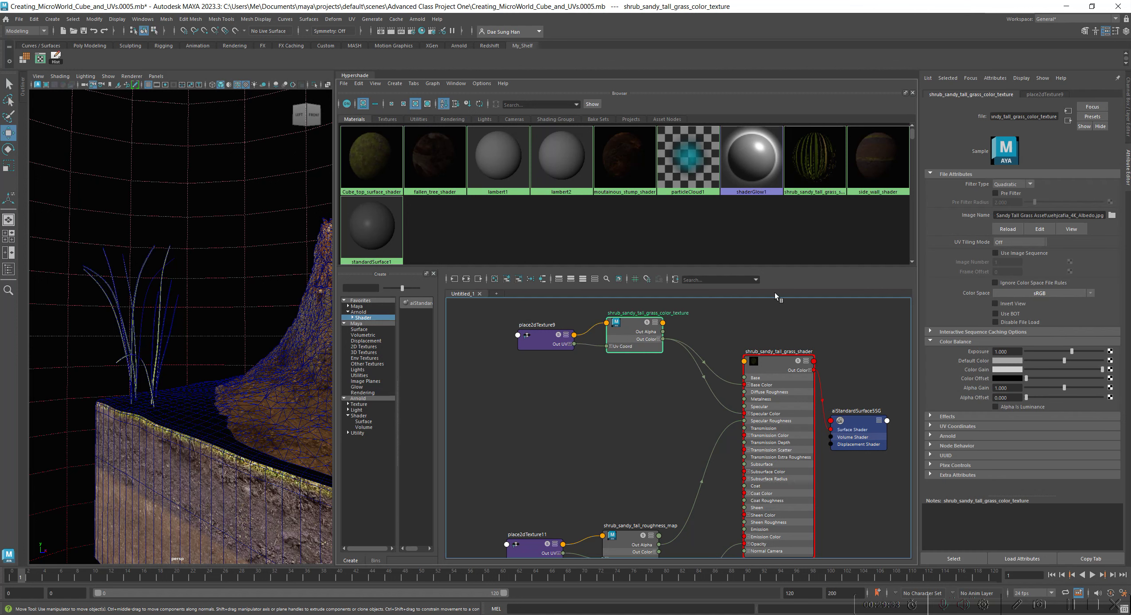
# View the color texture's image uehjcafia_4K_Albedo.jpg in FCheck, close the viewer and return to the color texture node
pyautogui.click(1071, 228)
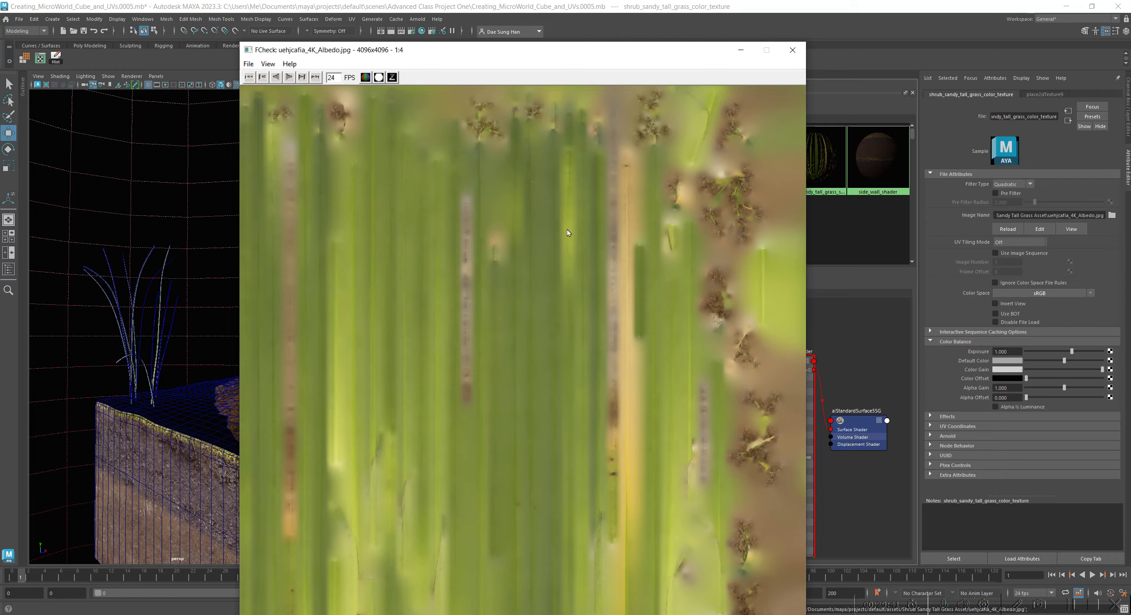
pyautogui.moveTo(612, 52); pyautogui.dragTo(459, 23)
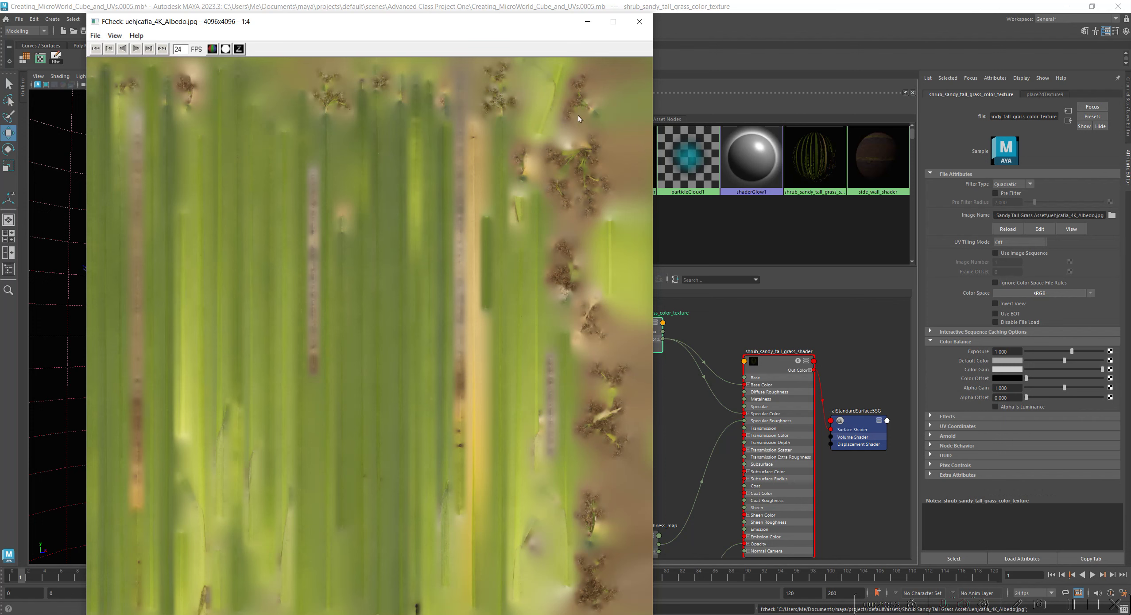
pyautogui.click(639, 21)
pyautogui.moveTo(631, 334); pyautogui.dragTo(629, 338)
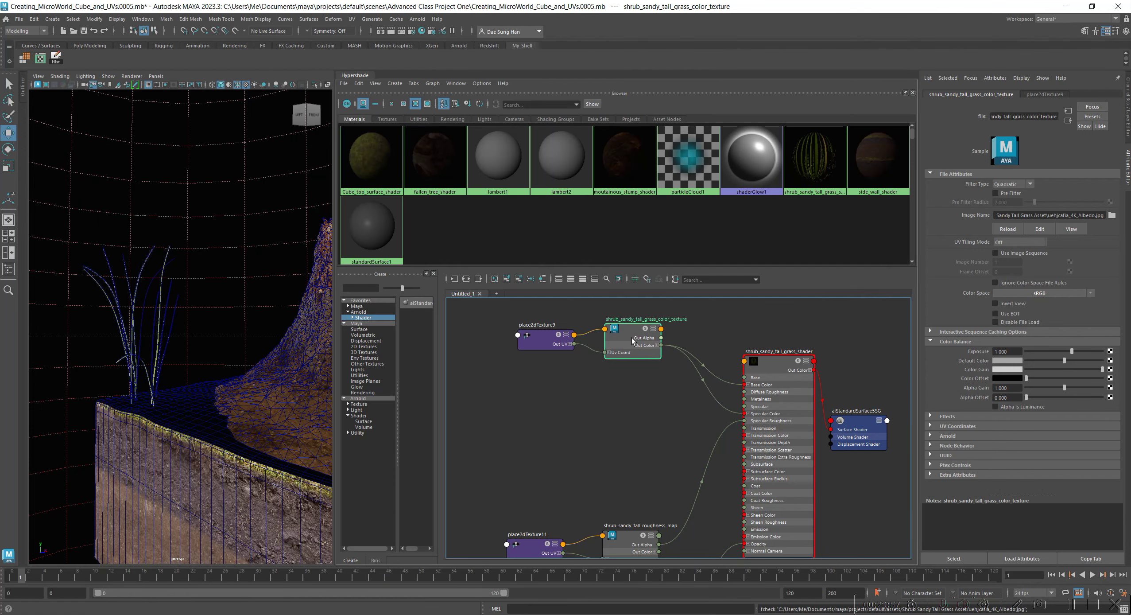
pyautogui.moveTo(627, 334)
pyautogui.mouseDown()
pyautogui.moveTo(634, 351)
pyautogui.moveTo(635, 333)
pyautogui.mouseUp()
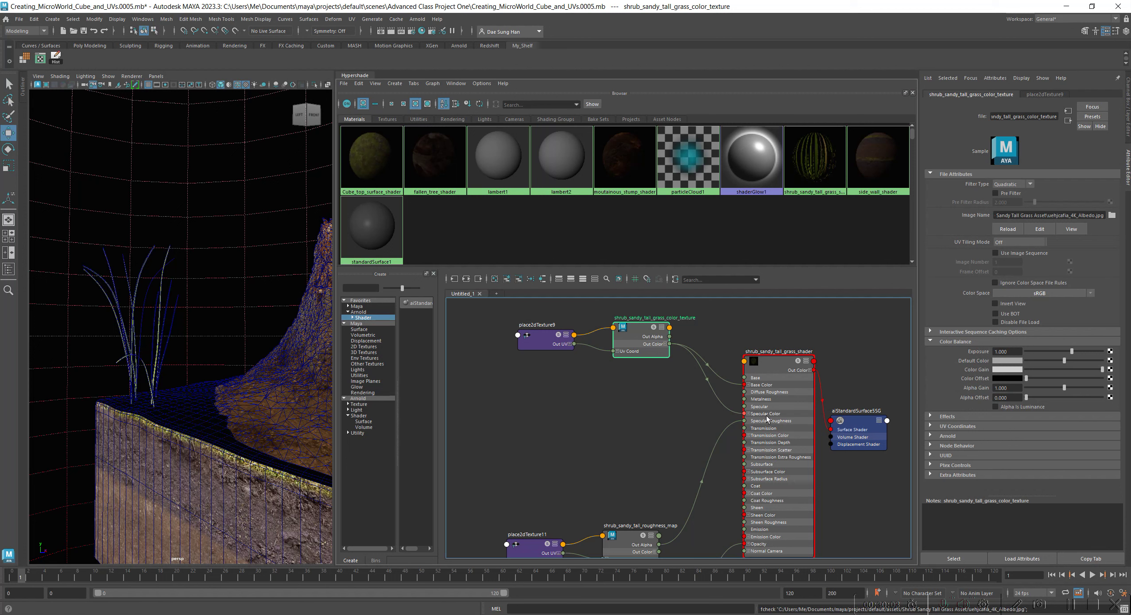
# Move the roughness map and opacity map nodes up closer to the color texture, each with its place2dTexture node
pyautogui.keyDown('alt'); pyautogui.moveTo(626, 434); pyautogui.dragTo(612, 377, button='middle'); pyautogui.keyUp('alt')
pyautogui.moveTo(540, 463); pyautogui.dragTo(614, 380)
pyautogui.keyDown('alt'); pyautogui.moveTo(671, 449); pyautogui.dragTo(662, 336, button='middle'); pyautogui.keyUp('alt')
pyautogui.moveTo(510, 452); pyautogui.dragTo(648, 379)
pyautogui.keyDown('alt'); pyautogui.moveTo(666, 348); pyautogui.dragTo(622, 511, button='middle'); pyautogui.keyUp('alt')
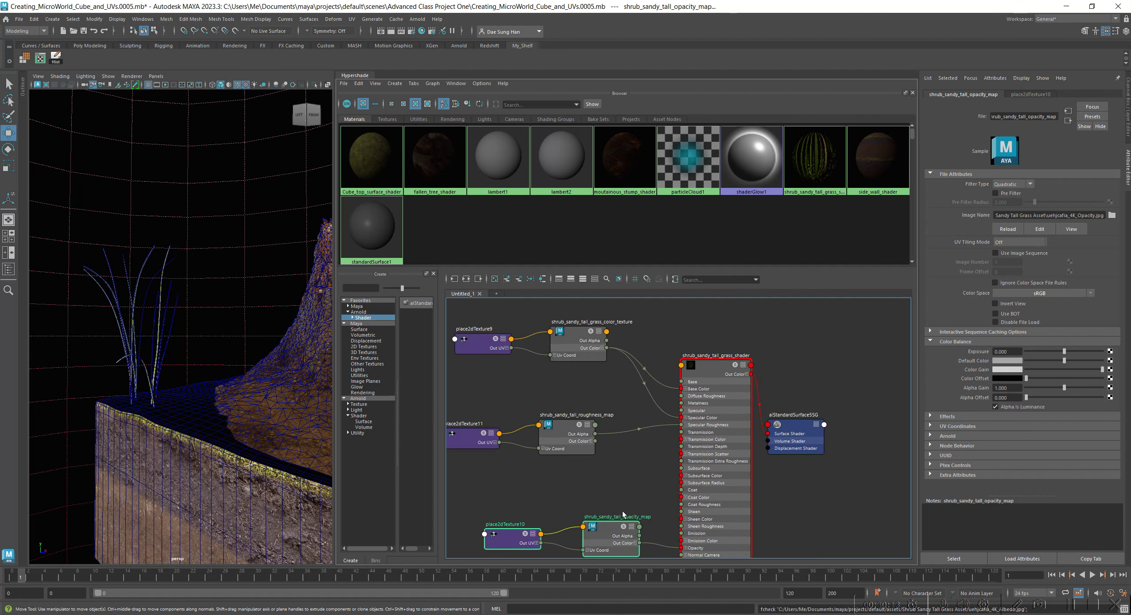
# Tidy the graph by raising the grass shader and its aiStandardSurface5SG node and lining up the roughness and color texture nodes
pyautogui.click(624, 508)
pyautogui.moveTo(720, 375); pyautogui.dragTo(727, 346)
pyautogui.moveTo(795, 427); pyautogui.dragTo(836, 373)
pyautogui.moveTo(504, 413); pyautogui.dragTo(568, 449)
pyautogui.moveTo(569, 448); pyautogui.dragTo(579, 420)
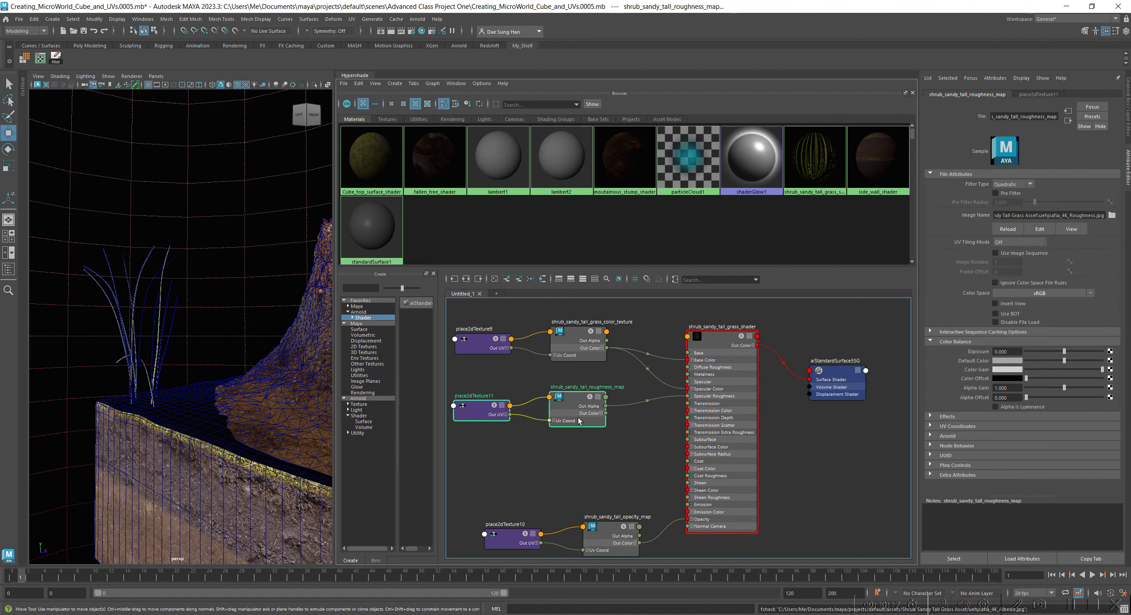
pyautogui.click(608, 443)
pyautogui.moveTo(577, 336); pyautogui.dragTo(591, 329)
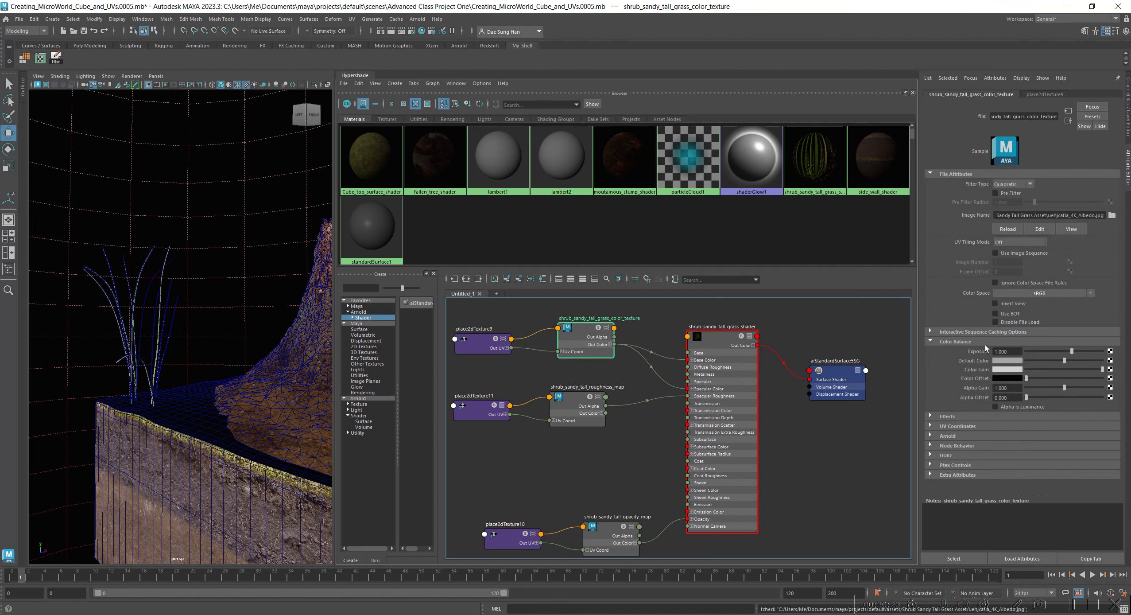
# Move the grass color texture node slightly up and toward the grass shader in the node graph, and clear the selection
pyautogui.moveTo(594, 342); pyautogui.dragTo(594, 346)
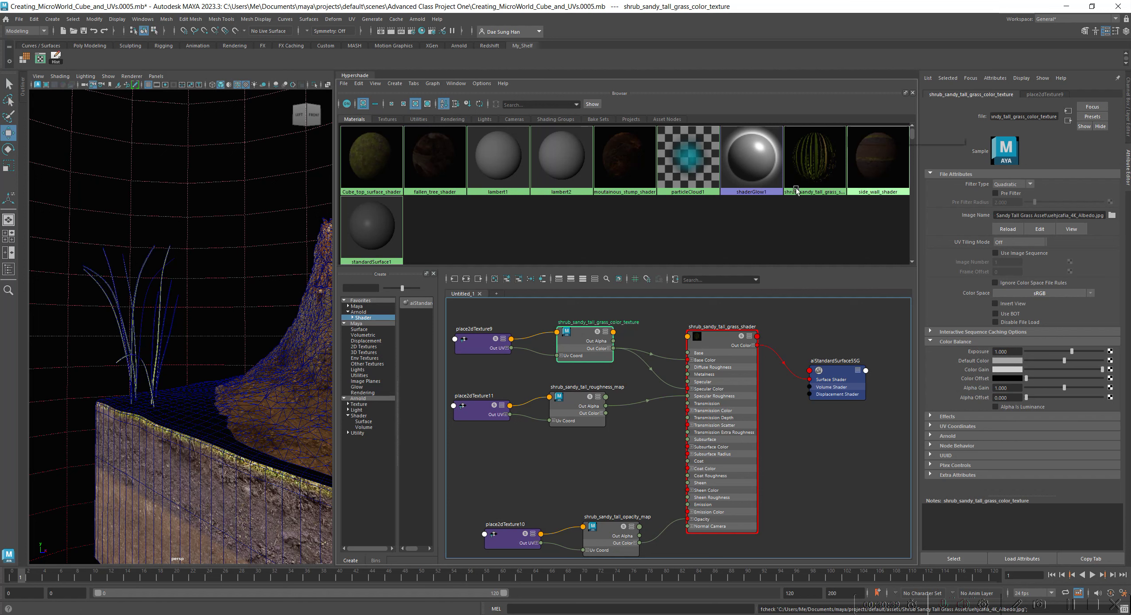
pyautogui.moveTo(590, 336); pyautogui.dragTo(596, 319)
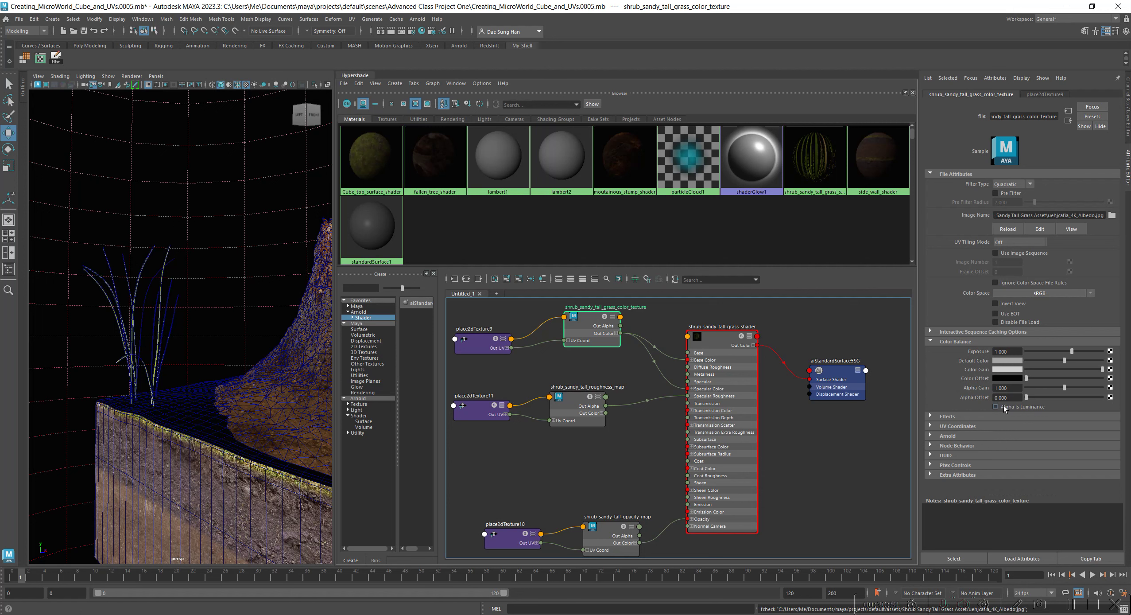
pyautogui.click(816, 450)
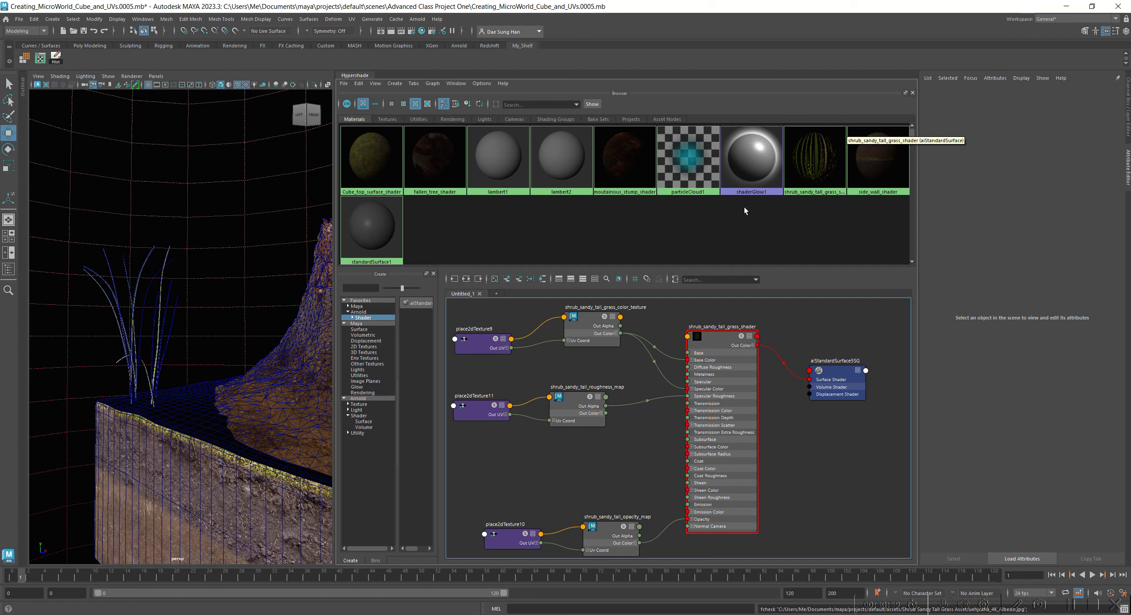
# Delete all unused shading nodes from the scene and widen the perspective viewport by narrowing the Hypershade
pyautogui.click(359, 84)
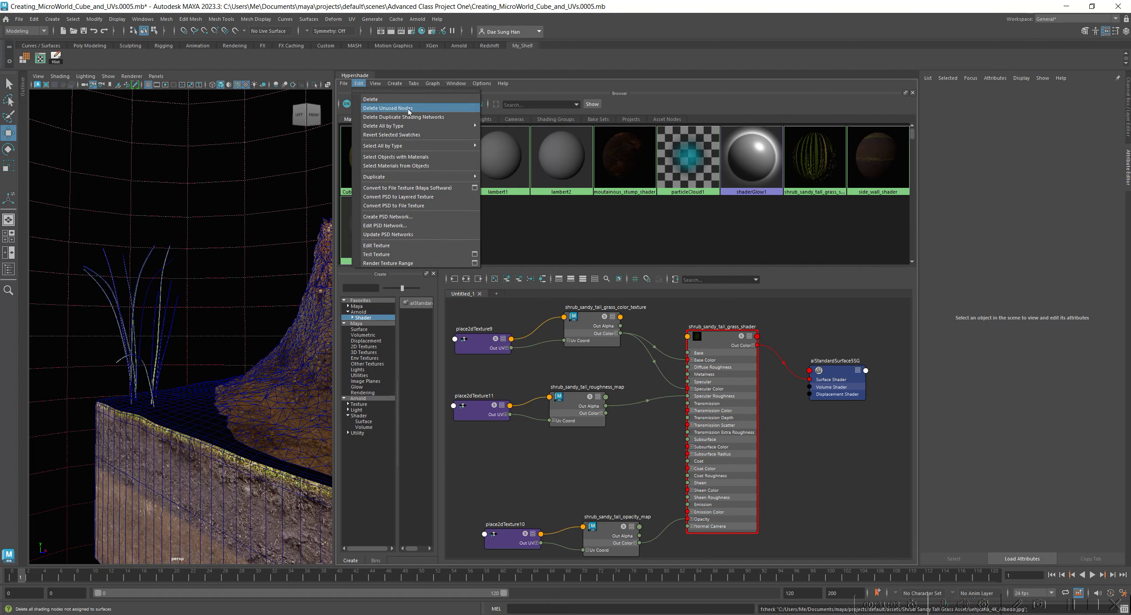
pyautogui.click(387, 108)
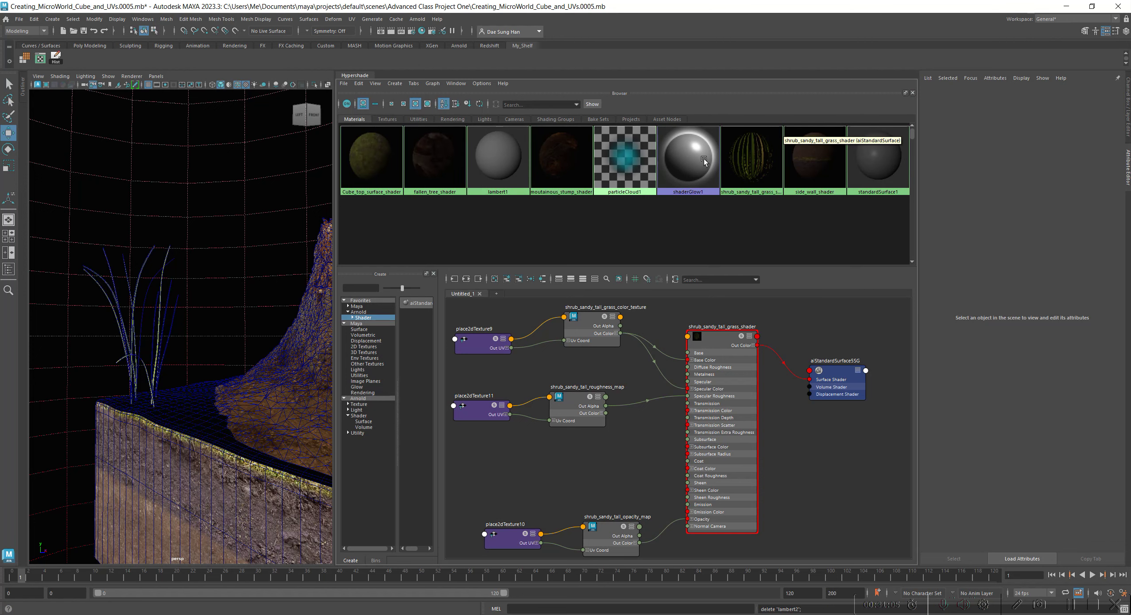
pyautogui.moveTo(335, 247); pyautogui.dragTo(666, 256)
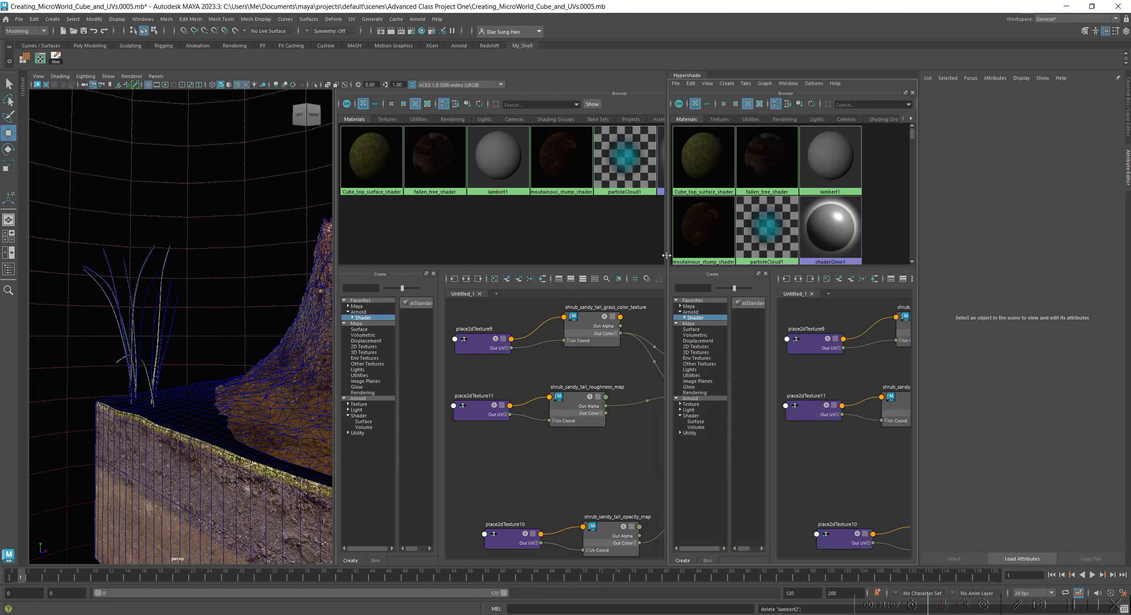